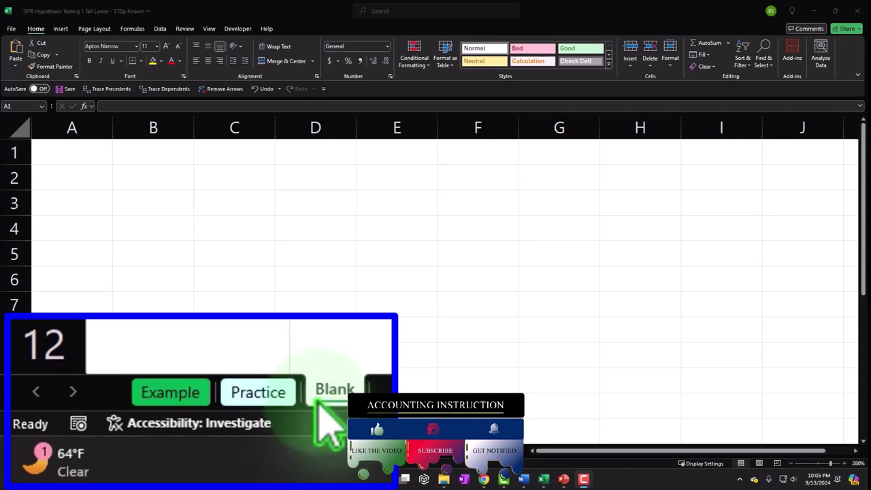
# Open the Example sheet and examine its input data, test results and bell-curve chart.
pyautogui.click(198, 391)
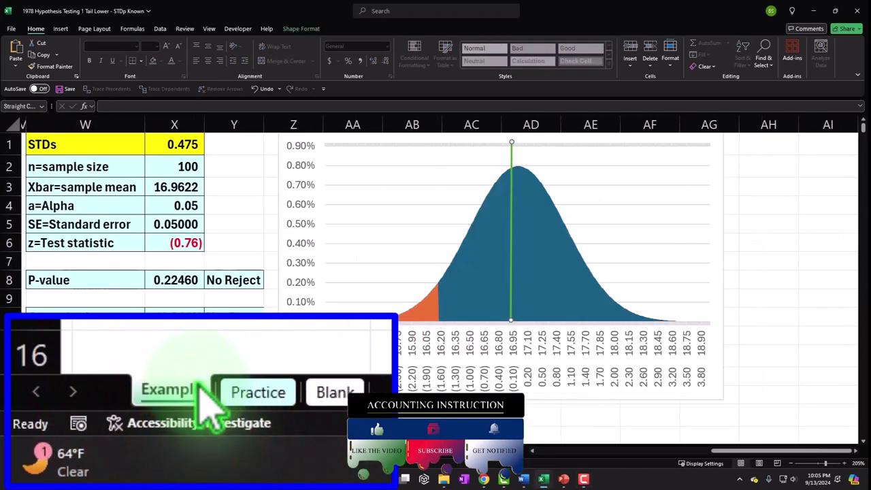
pyautogui.moveTo(741, 450); pyautogui.dragTo(565, 453)
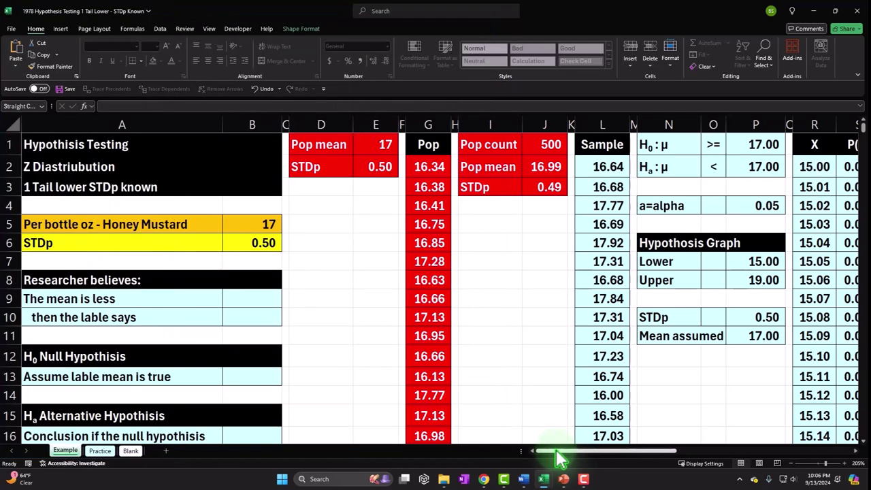
pyautogui.click(555, 452)
pyautogui.moveTo(555, 452); pyautogui.dragTo(719, 462)
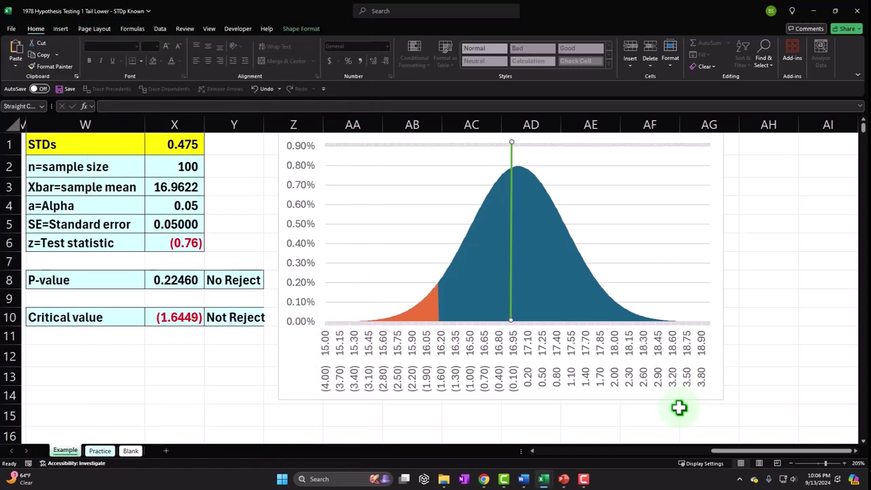
# Shift the green marker line across the bell curve between the mean, the orange rejection region and the upper tail, leaving it near 15.80.
pyautogui.click(511, 246)
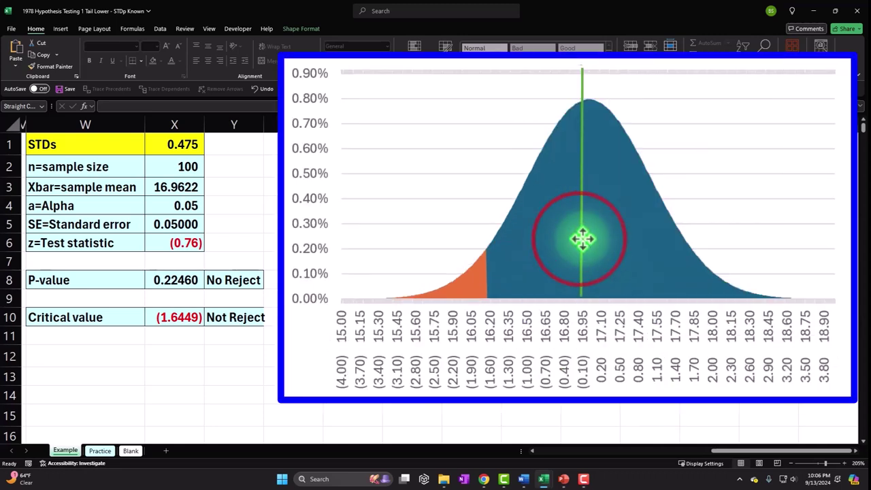
pyautogui.click(589, 238)
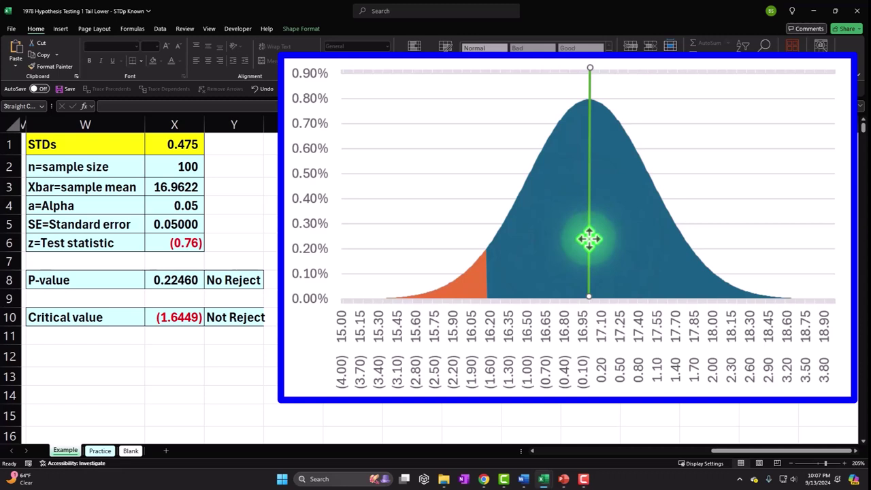
pyautogui.moveTo(589, 238); pyautogui.dragTo(470, 249)
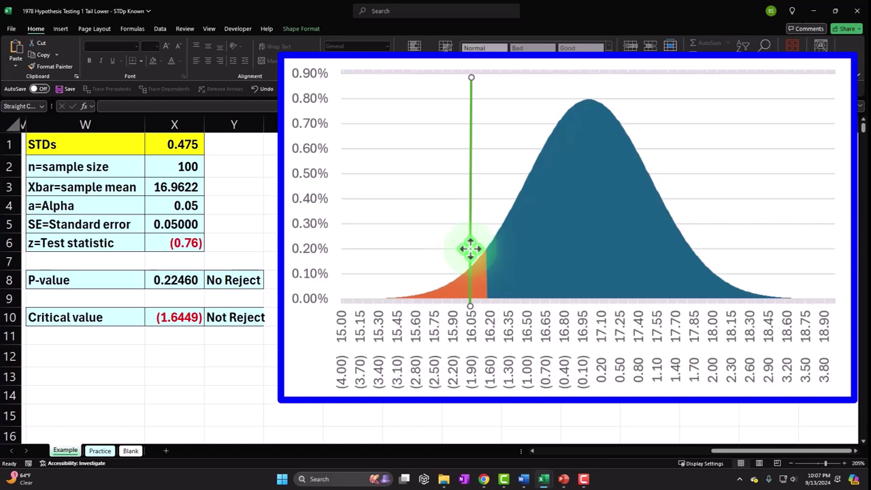
pyautogui.moveTo(470, 249); pyautogui.dragTo(585, 245)
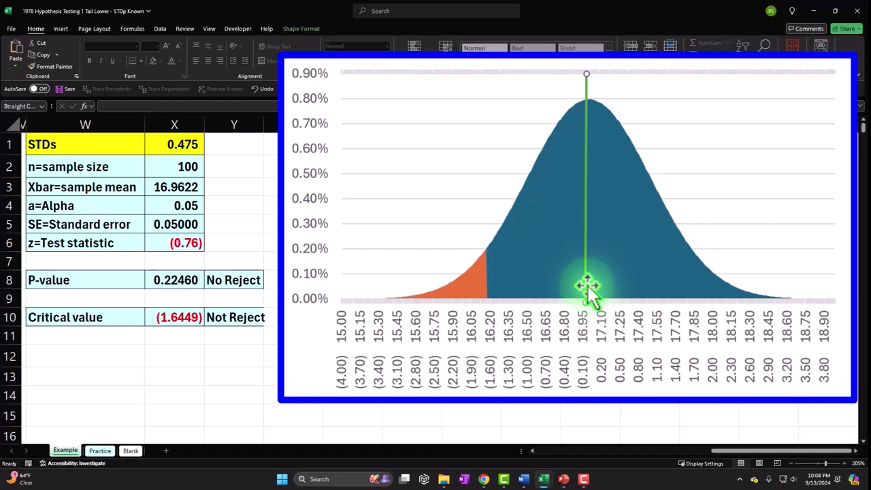
pyautogui.moveTo(587, 286); pyautogui.dragTo(457, 282)
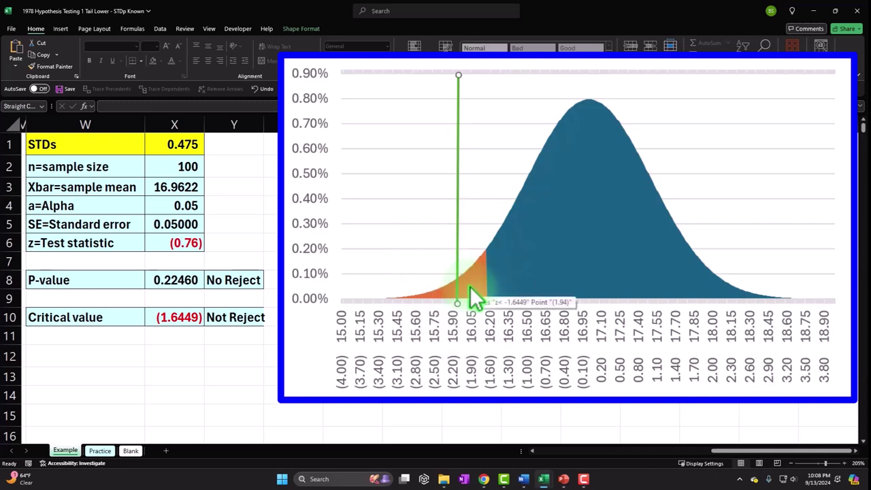
pyautogui.moveTo(456, 210); pyautogui.dragTo(721, 223)
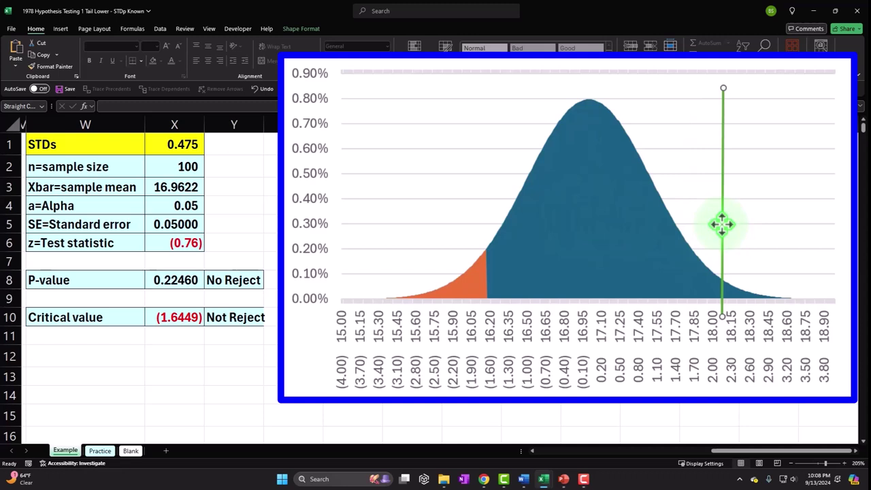
pyautogui.moveTo(722, 224); pyautogui.dragTo(437, 204)
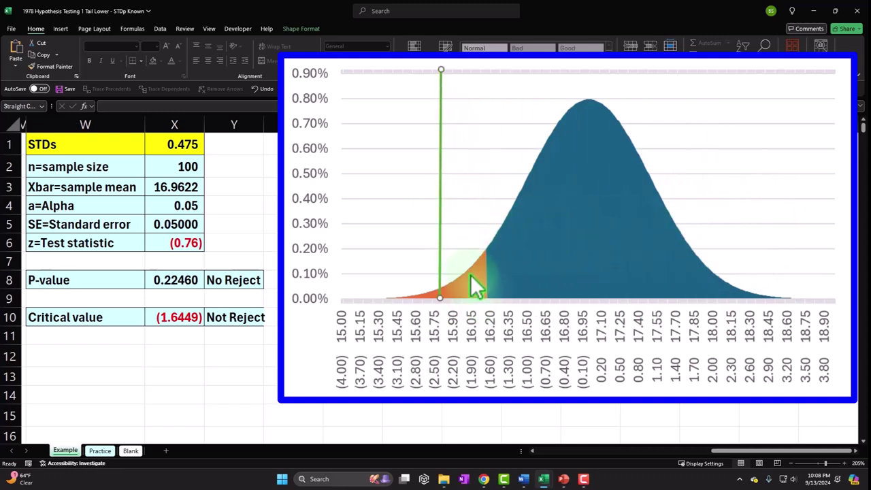
# Review the population, sample and hypothesis sections on the Example sheet and open the Practice sheet.
pyautogui.moveTo(748, 450); pyautogui.dragTo(379, 461)
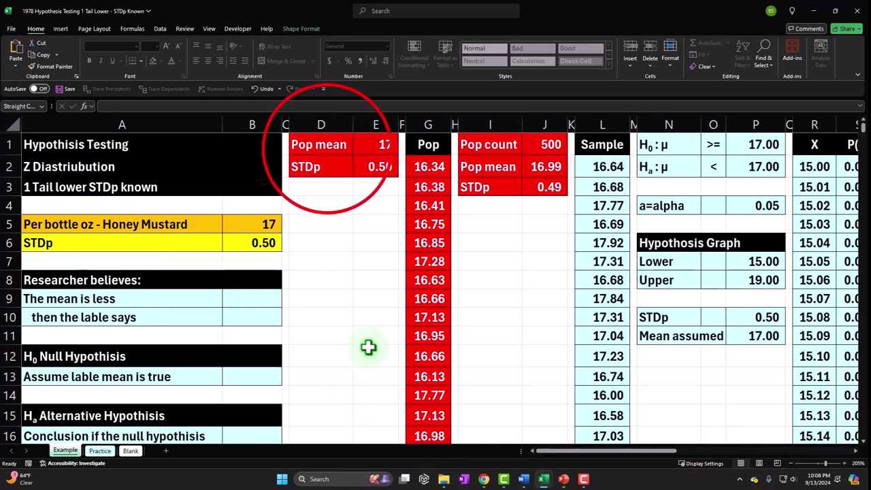
pyautogui.moveTo(340, 151); pyautogui.dragTo(370, 171)
pyautogui.moveTo(209, 89); pyautogui.dragTo(208, 88)
pyautogui.click(530, 84)
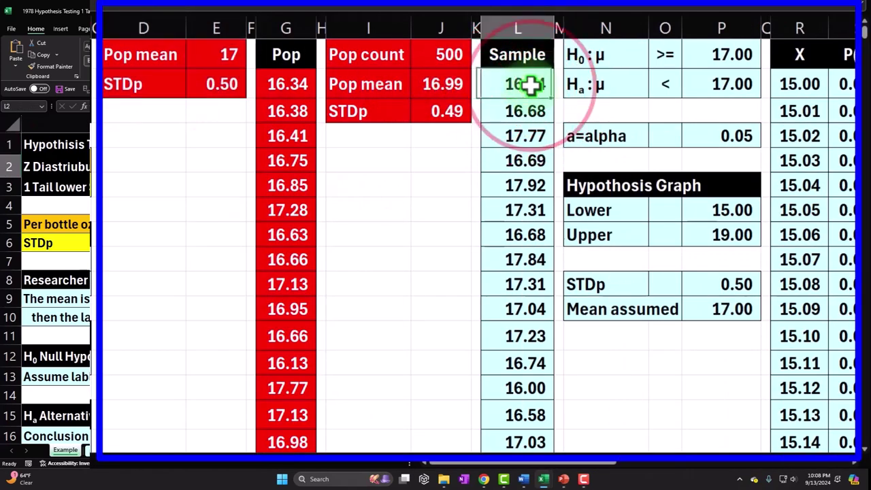
pyautogui.click(589, 55)
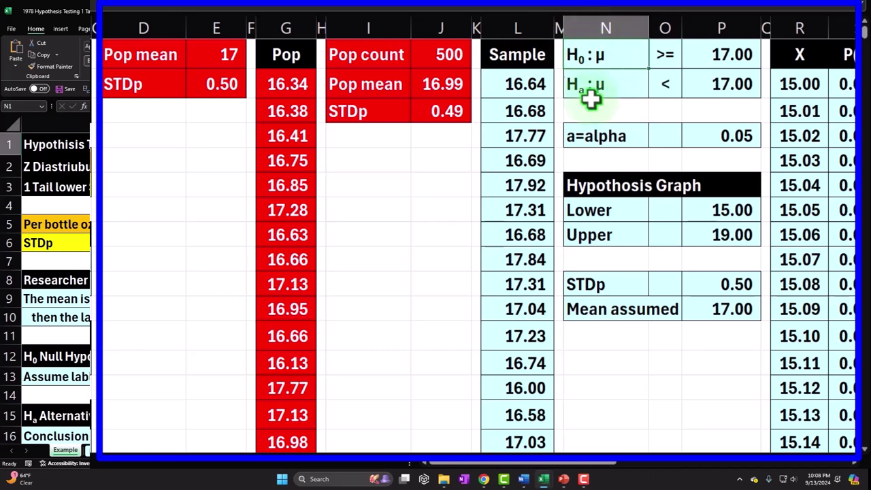
pyautogui.click(111, 468)
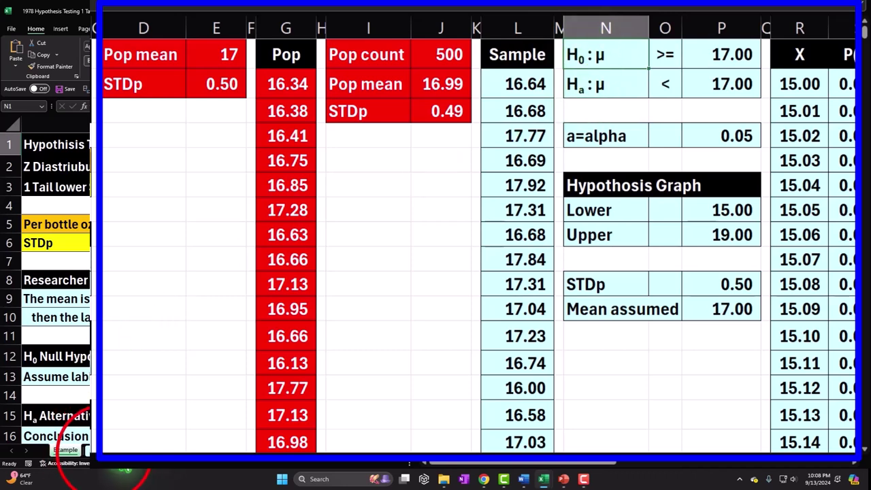
pyautogui.click(100, 451)
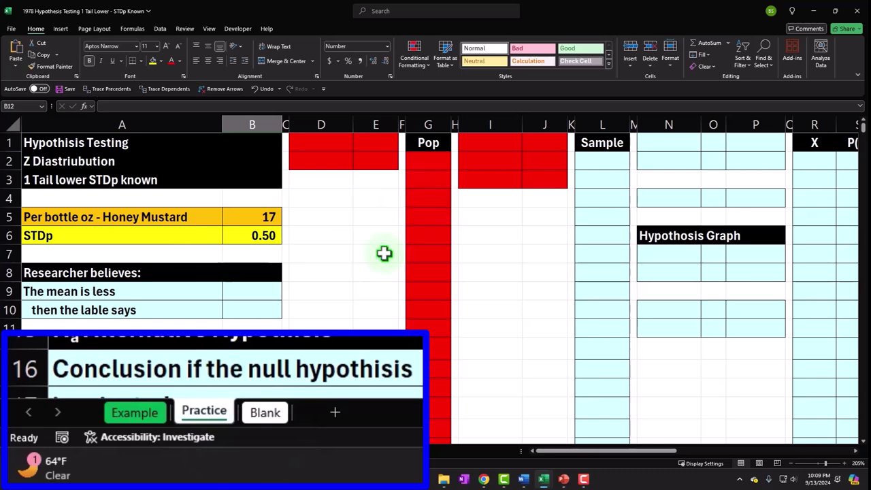
# On the Blank sheet, format all cells as bold Currency with no symbol, zero decimal places and red negatives in parentheses.
pyautogui.click(263, 414)
pyautogui.click(184, 259)
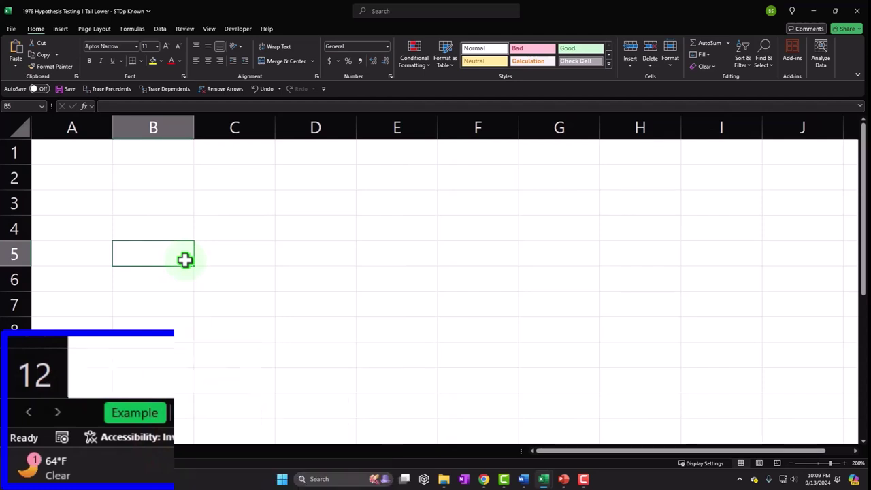
pyautogui.click(22, 127)
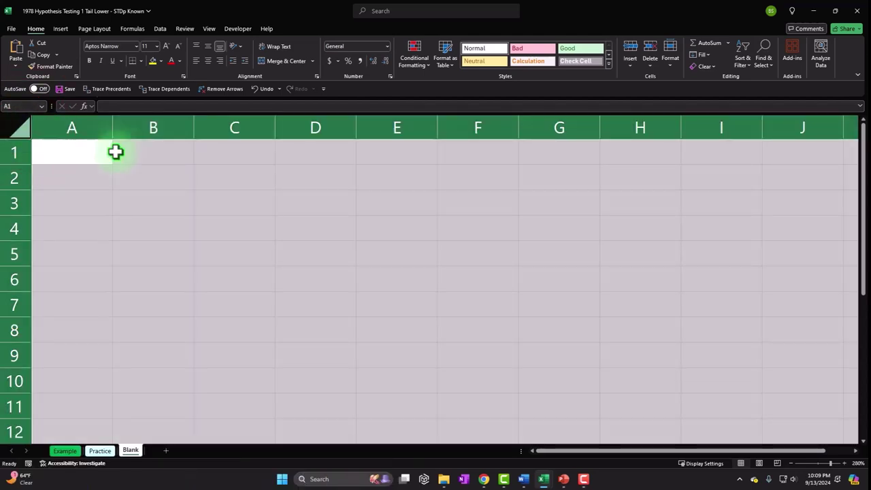
pyautogui.rightClick(234, 178)
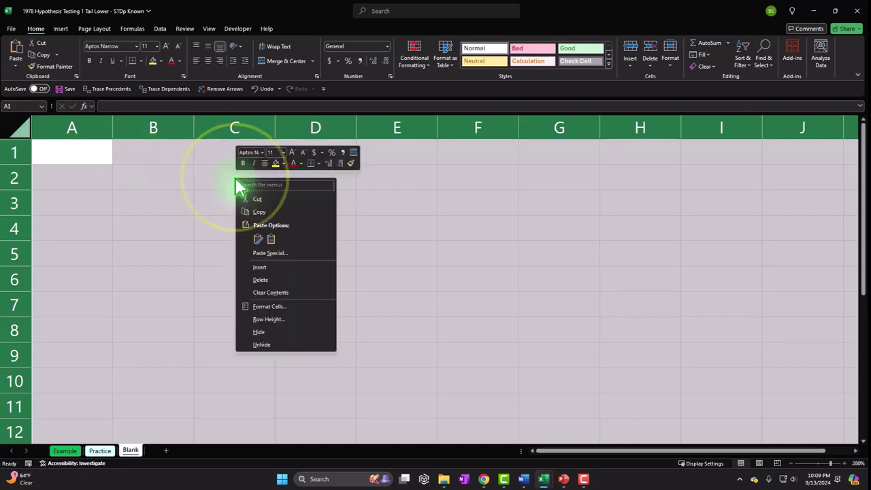
pyautogui.click(277, 308)
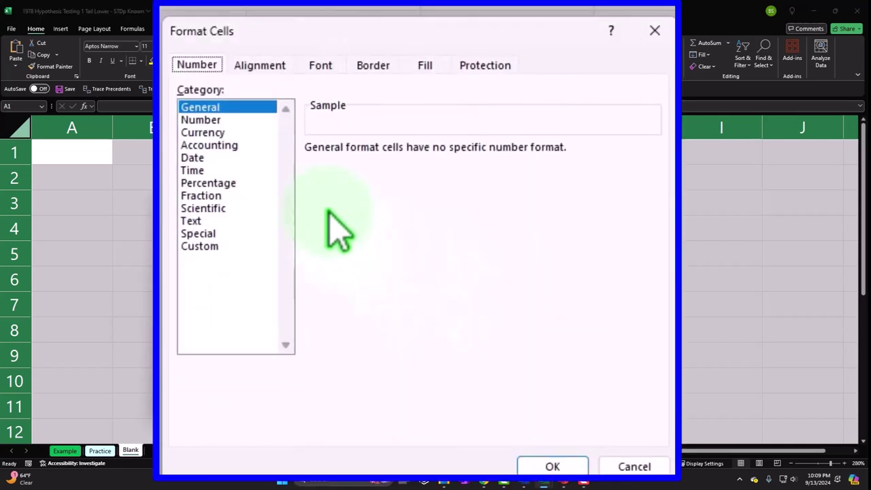
pyautogui.click(225, 131)
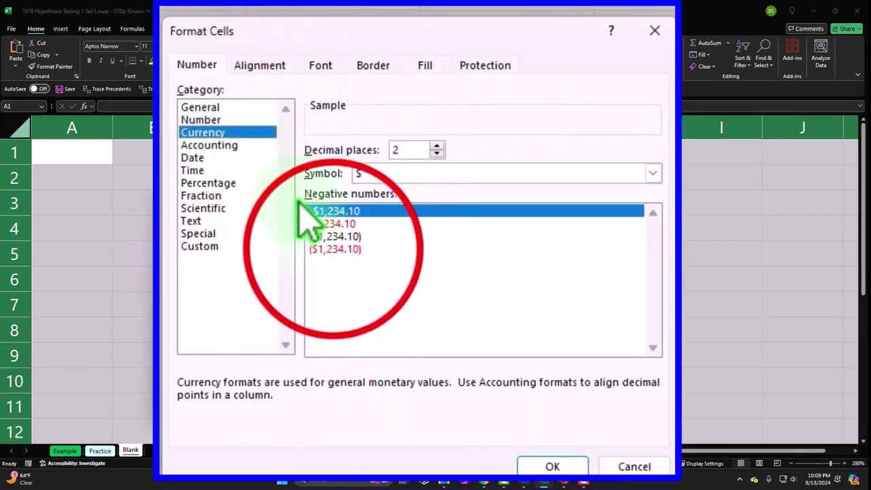
pyautogui.click(346, 249)
pyautogui.click(470, 175)
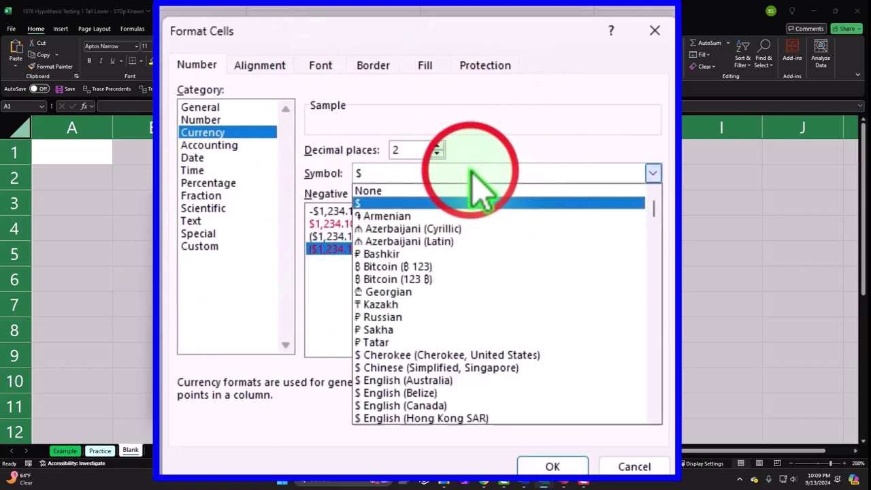
pyautogui.click(473, 191)
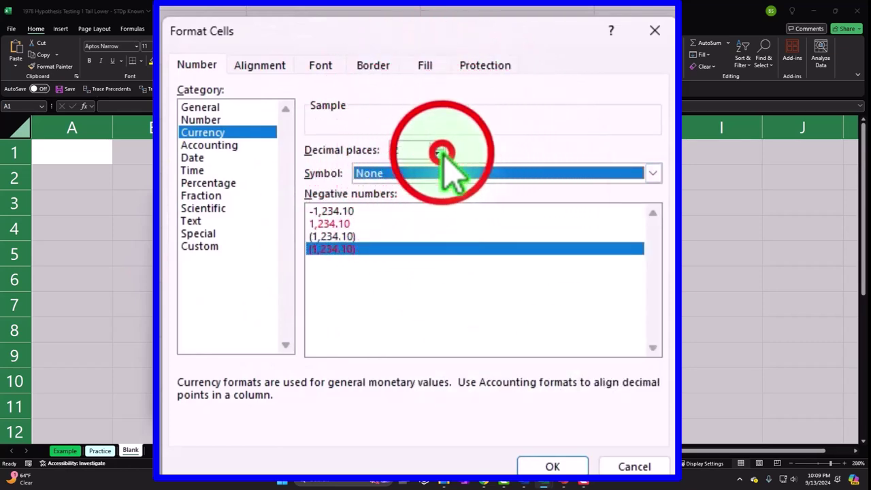
pyautogui.doubleClick(436, 153)
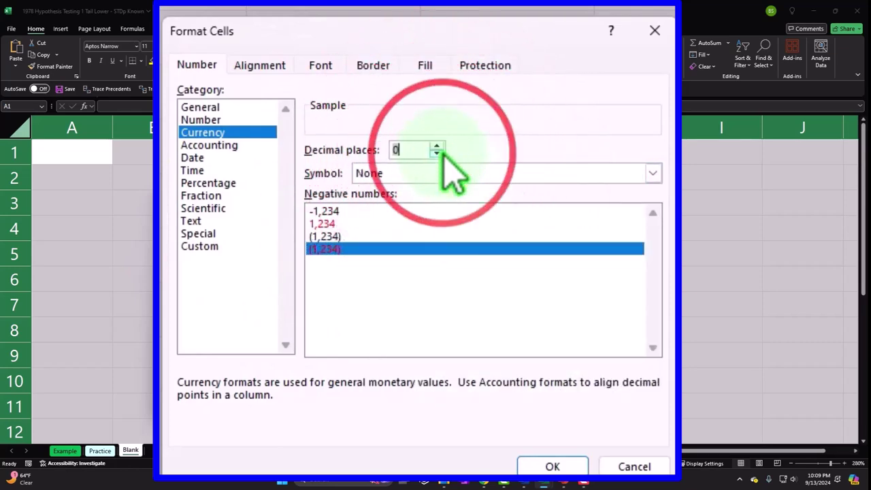
pyautogui.click(559, 466)
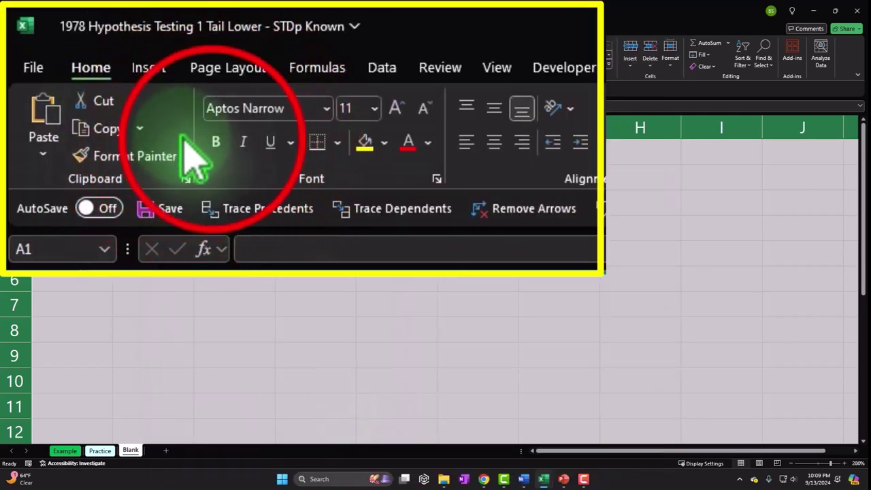
pyautogui.click(89, 61)
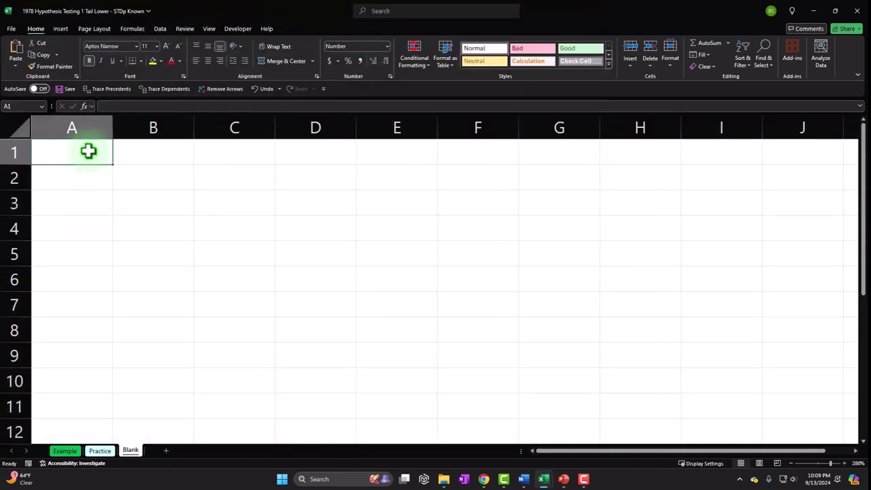
# Enter the headings "Hypothisis Testing" in A1 and "1 Tail lower STDp Known" in A2.
pyautogui.write('Hypothi')
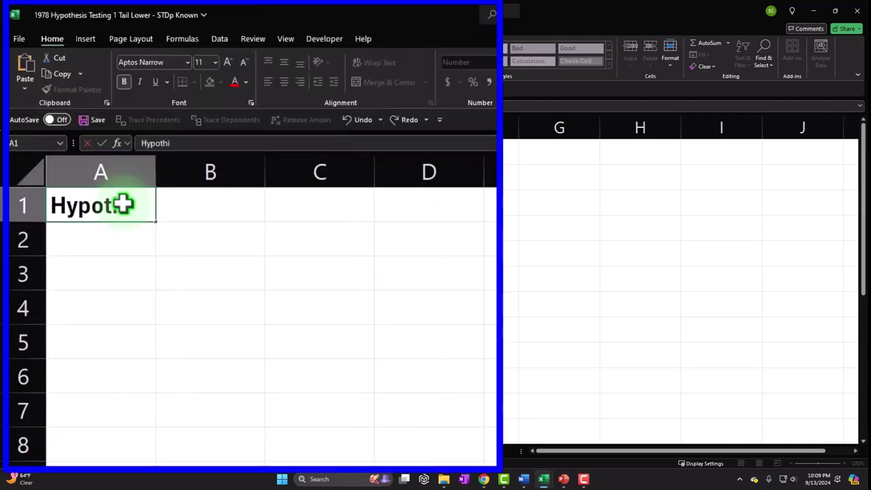
pyautogui.write('sis Testing')
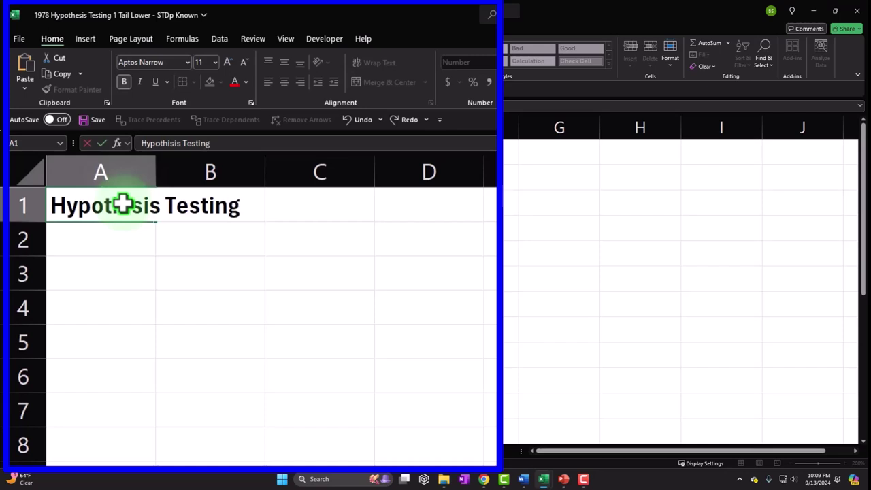
pyautogui.press('Return')
pyautogui.write('1')
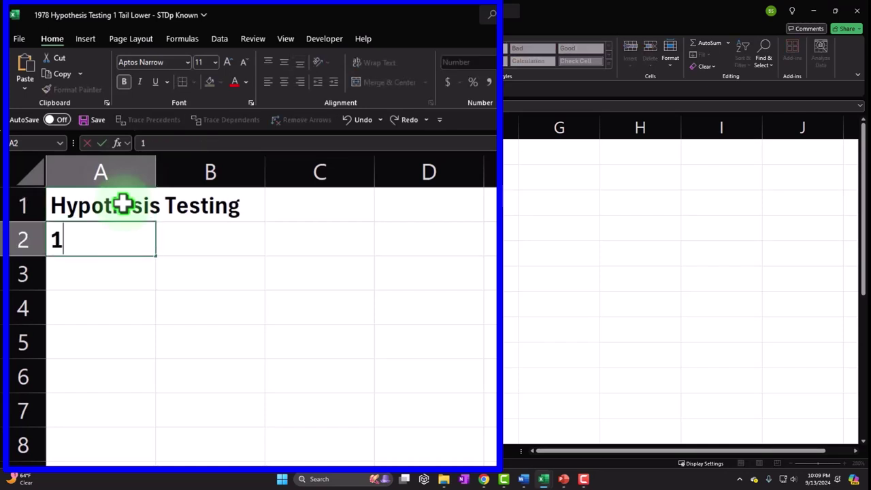
pyautogui.write(' Tai')
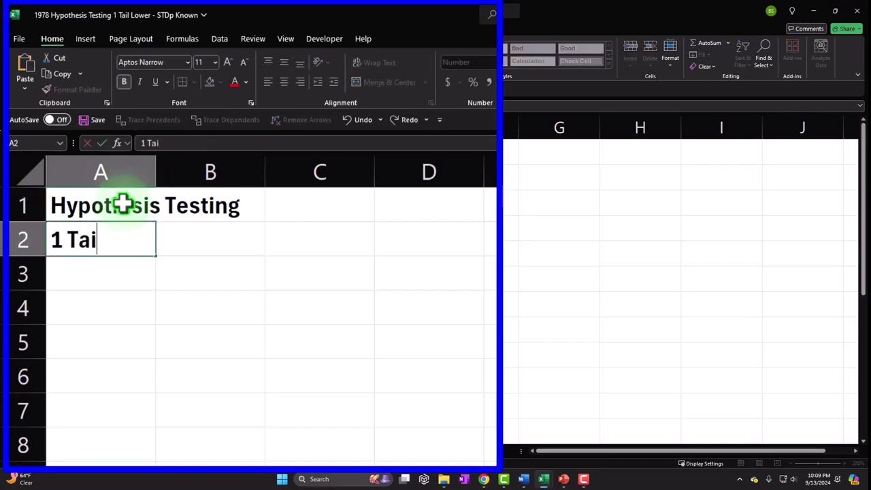
pyautogui.write('l lower ST')
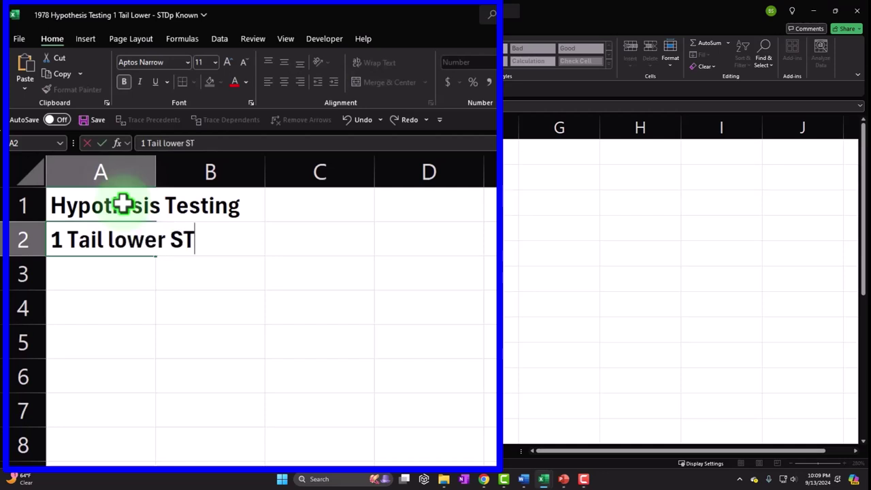
pyautogui.write('Dp KNo')
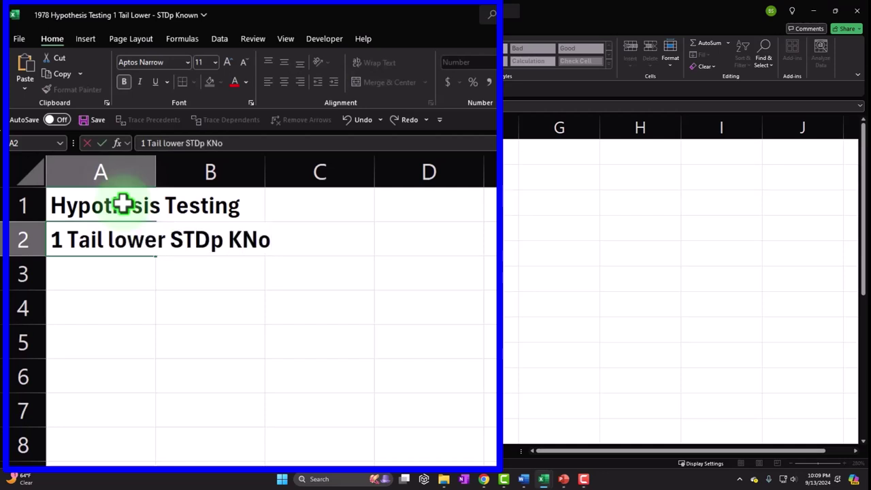
pyautogui.press('BackSpace')
pyautogui.press('BackSpace')
pyautogui.write('nown')
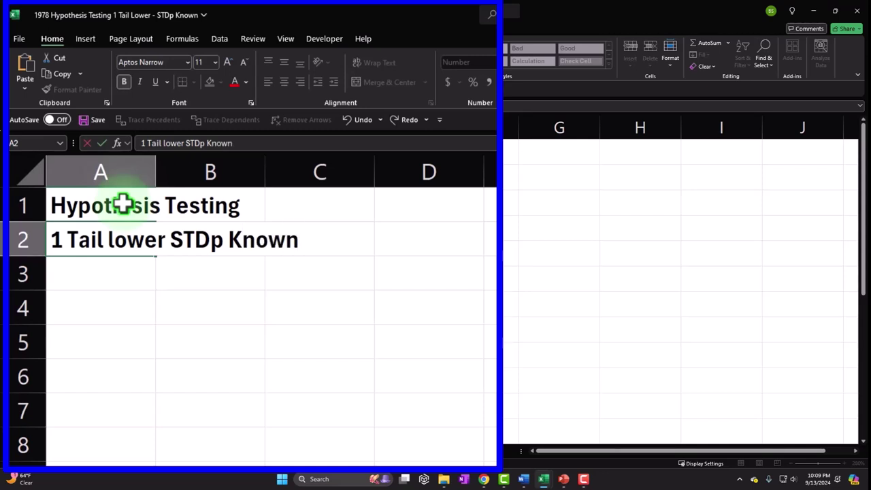
pyautogui.press('Return')
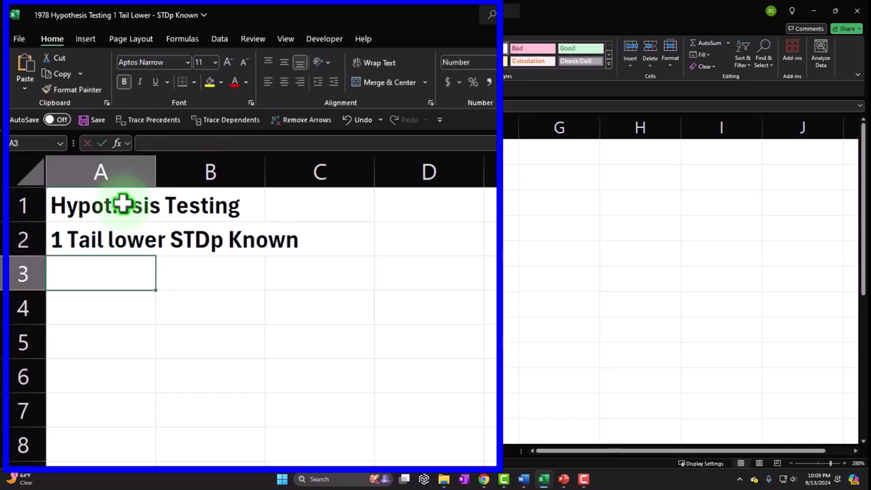
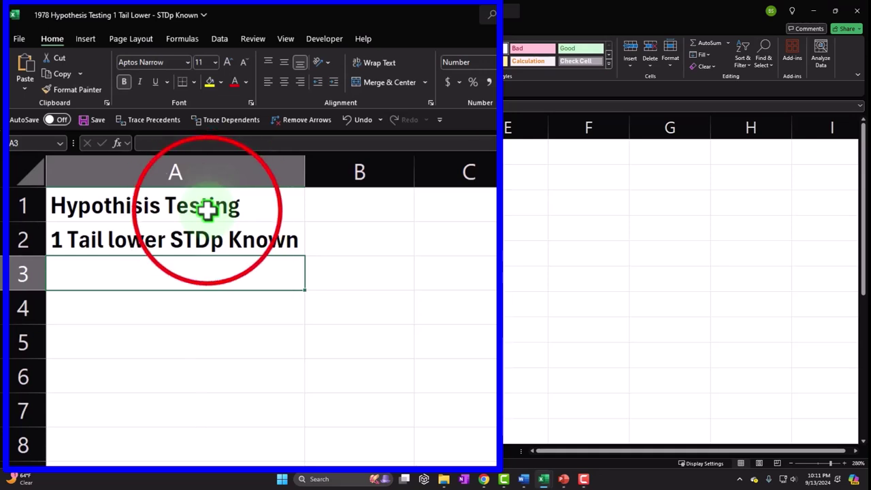
# Format the two title cells A1:A2 with a black fill and white font.
pyautogui.moveTo(206, 210); pyautogui.dragTo(199, 231)
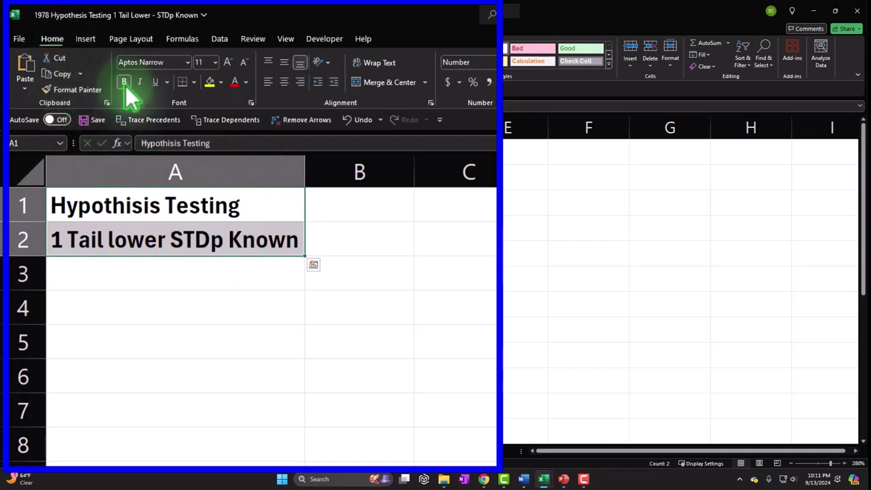
pyautogui.click(215, 94)
pyautogui.click(221, 83)
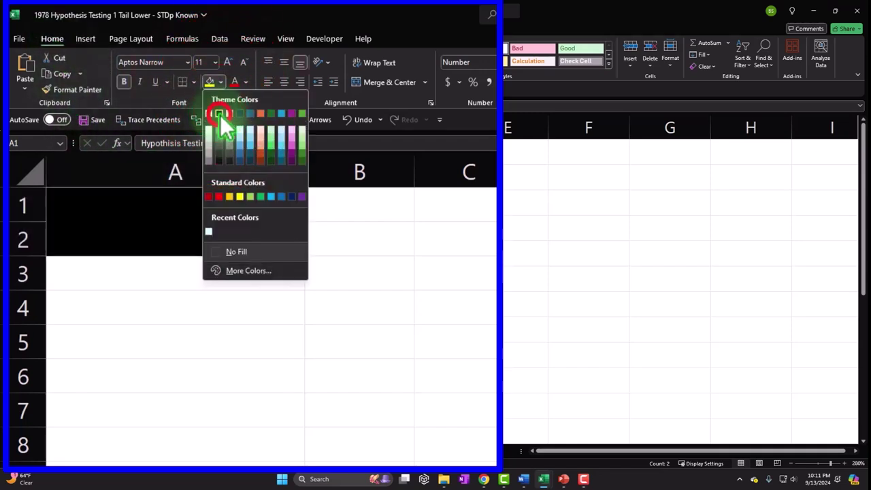
pyautogui.click(220, 113)
pyautogui.click(246, 81)
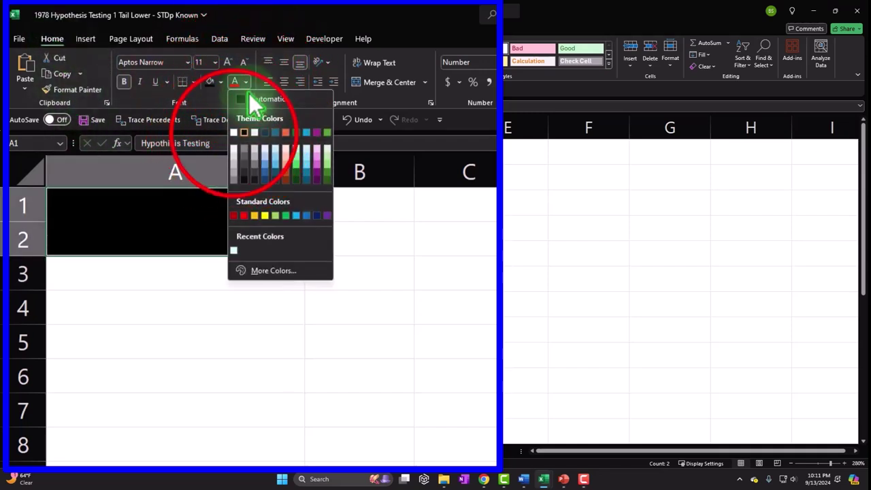
pyautogui.click(235, 134)
# Enter the label "Per bolltle oz - Honey Mustard" in A4 and widen column A to fit it.
pyautogui.click(106, 307)
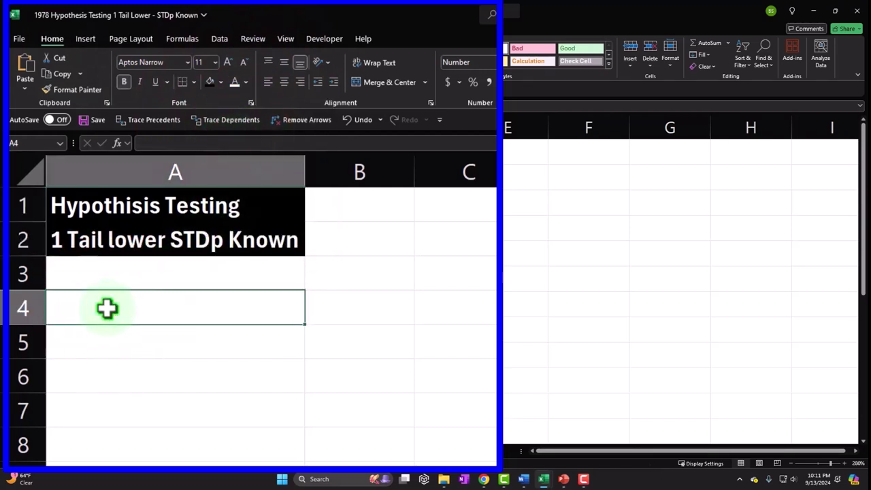
pyautogui.write('Per')
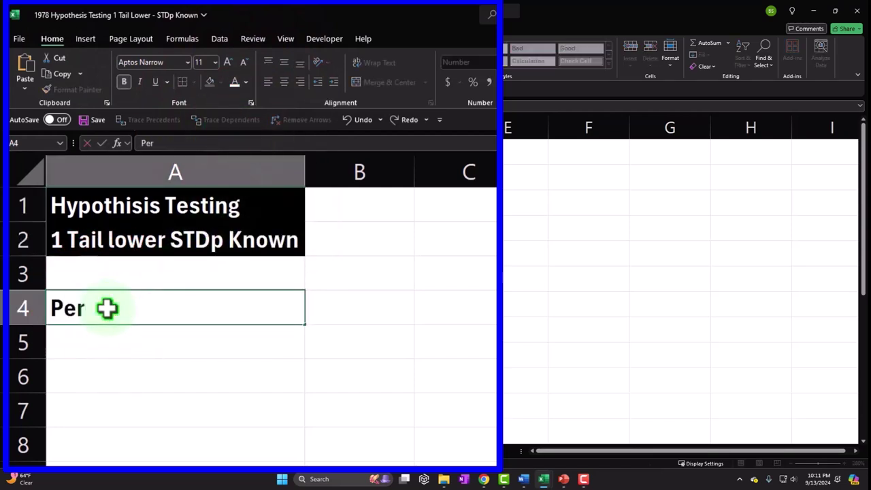
pyautogui.write(' bollle')
pyautogui.press('BackSpace')
pyautogui.press('BackSpace')
pyautogui.write('tle')
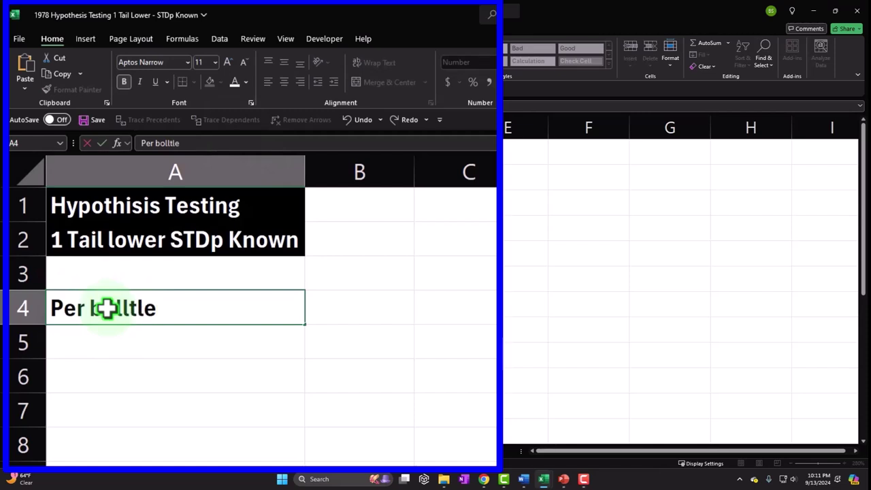
pyautogui.write(' oz - Hone')
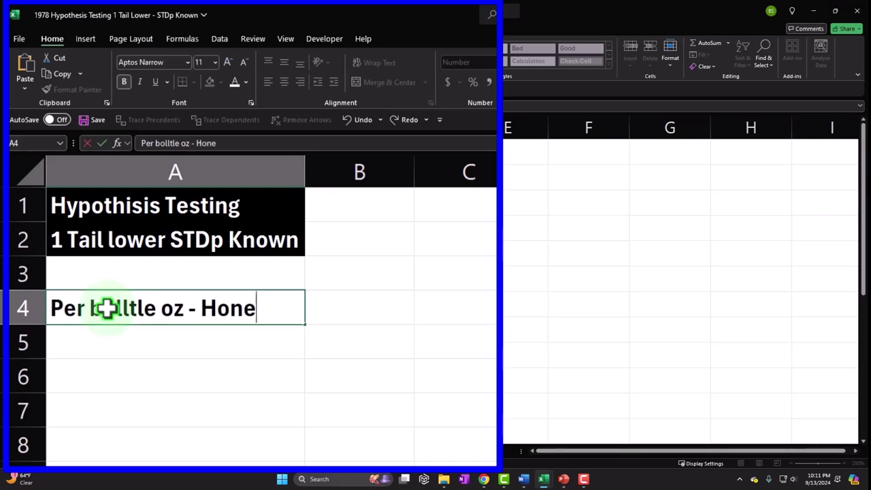
pyautogui.write('y Mus')
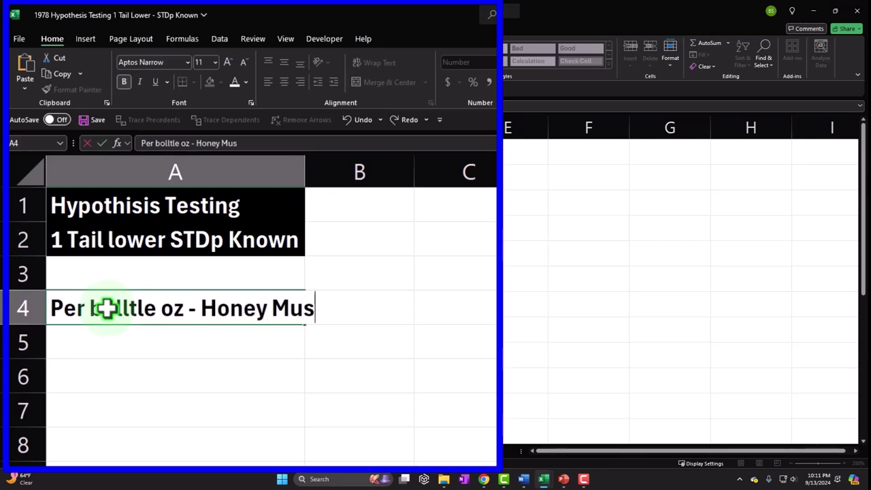
pyautogui.write('tard')
pyautogui.press('Return')
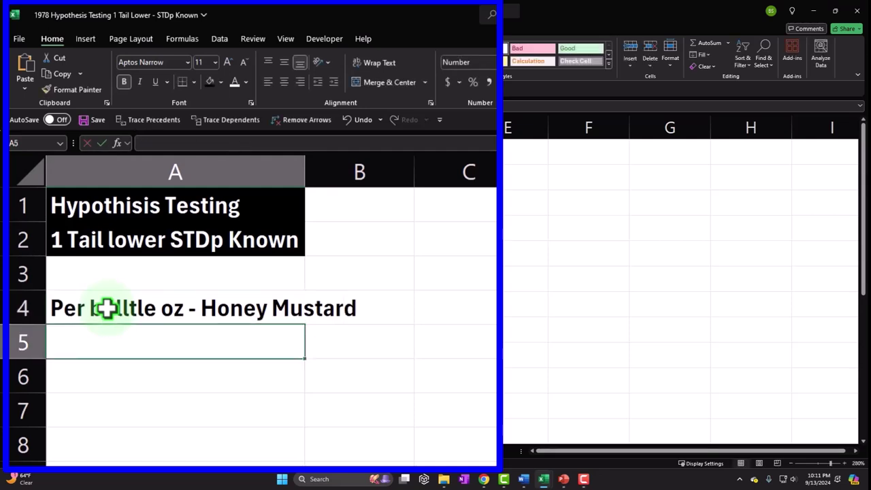
pyautogui.moveTo(303, 173); pyautogui.dragTo(359, 178)
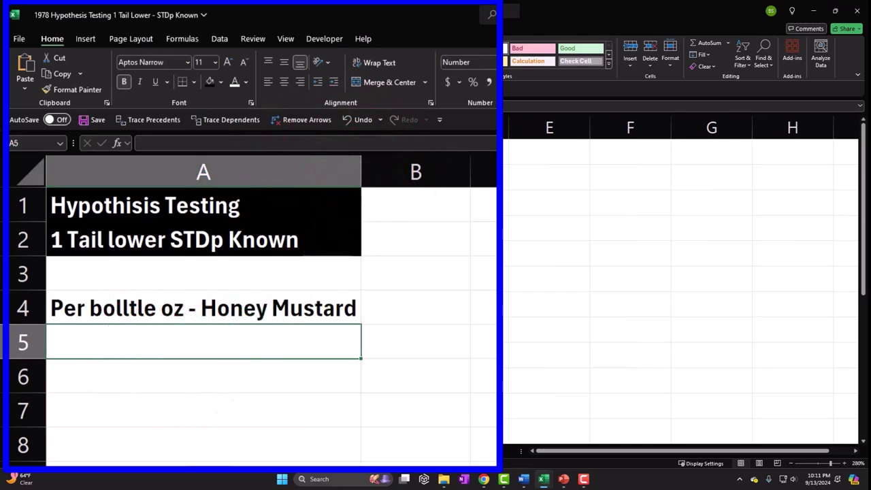
# Enter the label "STDp" in A5.
pyautogui.write('STPp')
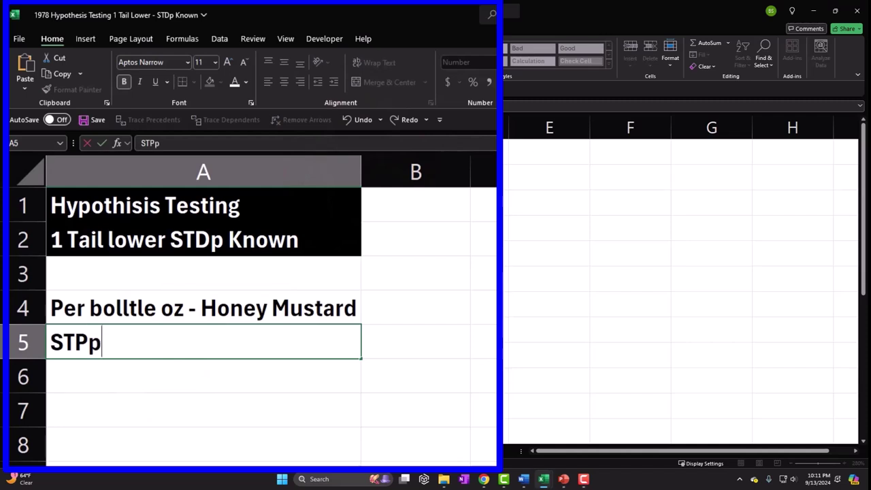
pyautogui.press('BackSpace')
pyautogui.press('BackSpace')
pyautogui.write('Dp')
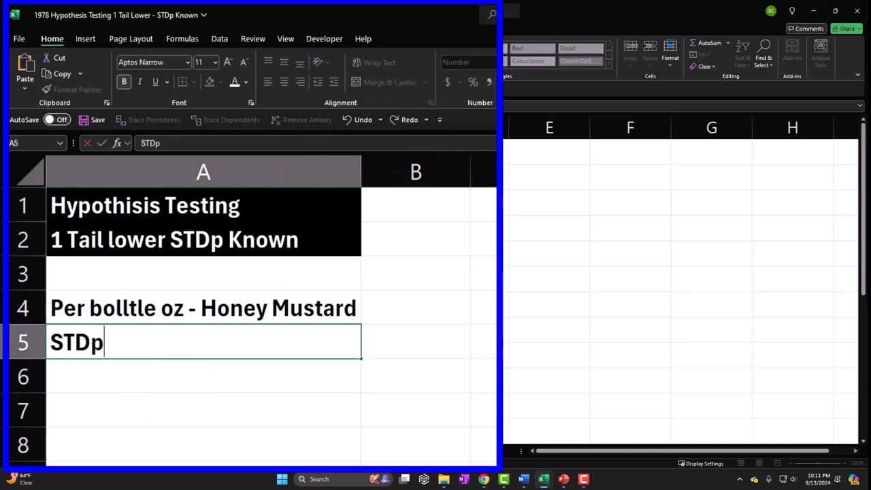
pyautogui.press('Tab')
# Enter 17 in B4 and 0.5 in B5, formatting B5 with two decimal places.
pyautogui.click(415, 307)
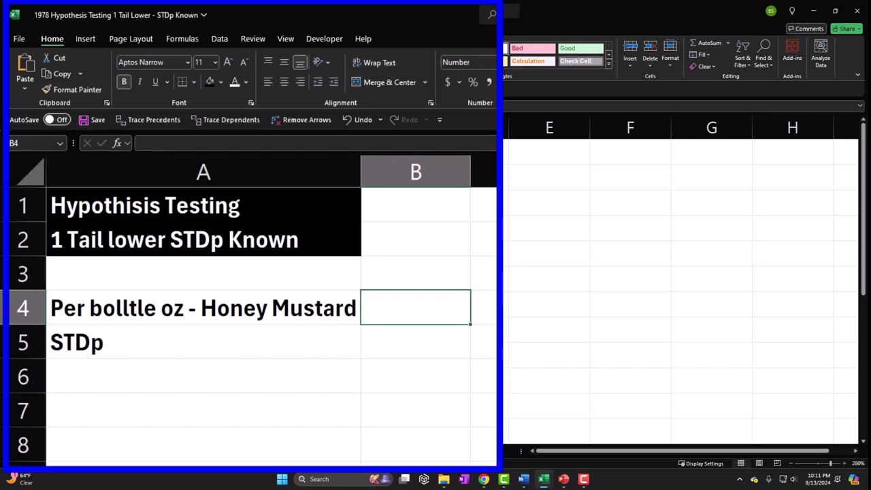
pyautogui.write('17')
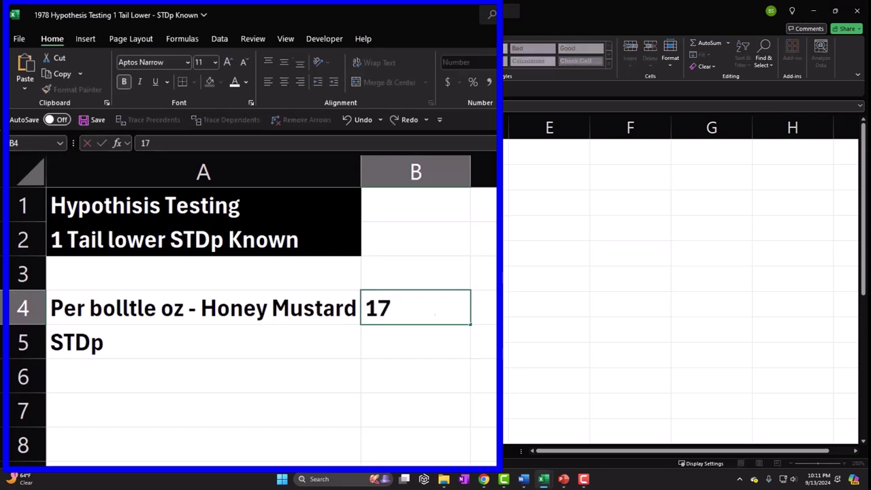
pyautogui.press('Return')
pyautogui.write('.5')
pyautogui.press('Return')
pyautogui.click(415, 341)
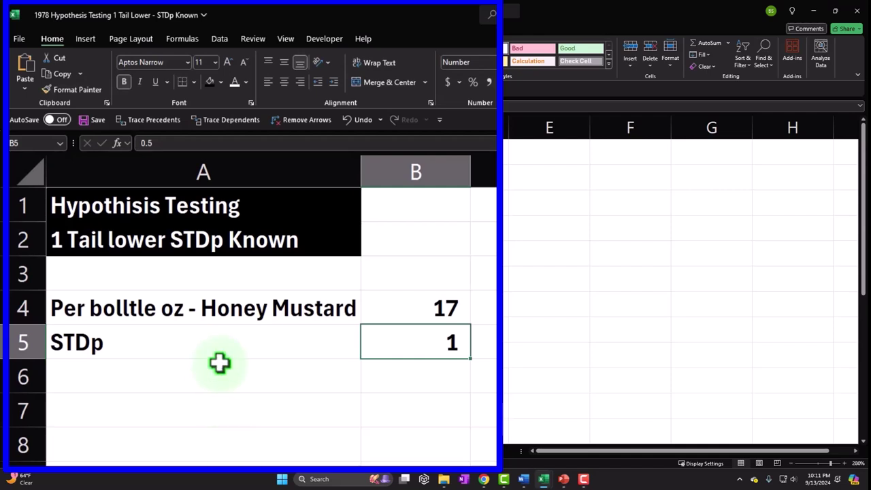
pyautogui.click(480, 88)
pyautogui.click(480, 88)
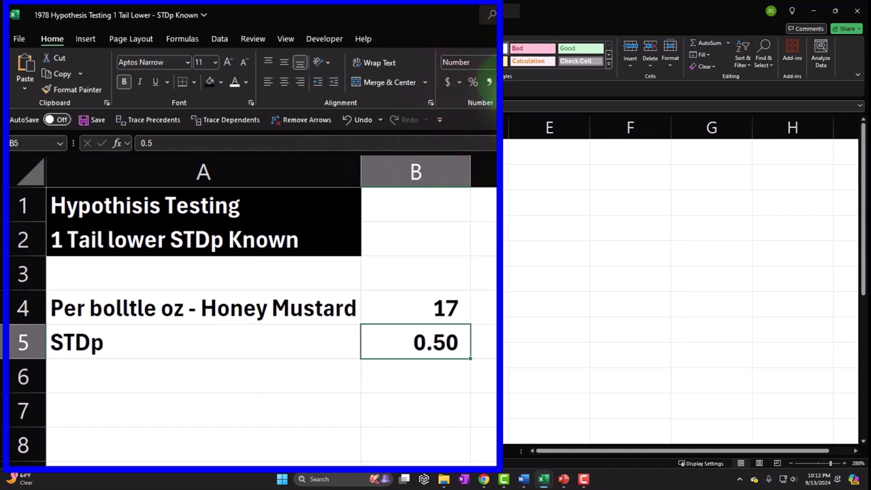
# Enter the heading "Researcher thinks:" in A7.
pyautogui.click(128, 410)
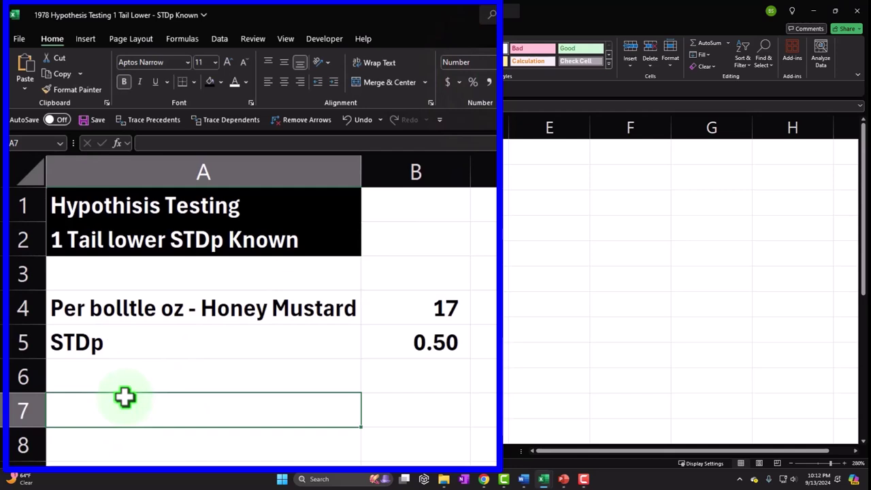
pyautogui.write('Researche3r be')
pyautogui.press('BackSpace')
pyautogui.press('BackSpace')
pyautogui.press('BackSpace')
pyautogui.press('BackSpace')
pyautogui.press('BackSpace')
pyautogui.write('er thi')
pyautogui.press('BackSpace')
pyautogui.press('BackSpace')
pyautogui.press('BackSpace')
pyautogui.press('BackSpace')
pyautogui.press('BackSpace')
pyautogui.press('BackSpace')
pyautogui.press('BackSpace')
pyautogui.write('er ')
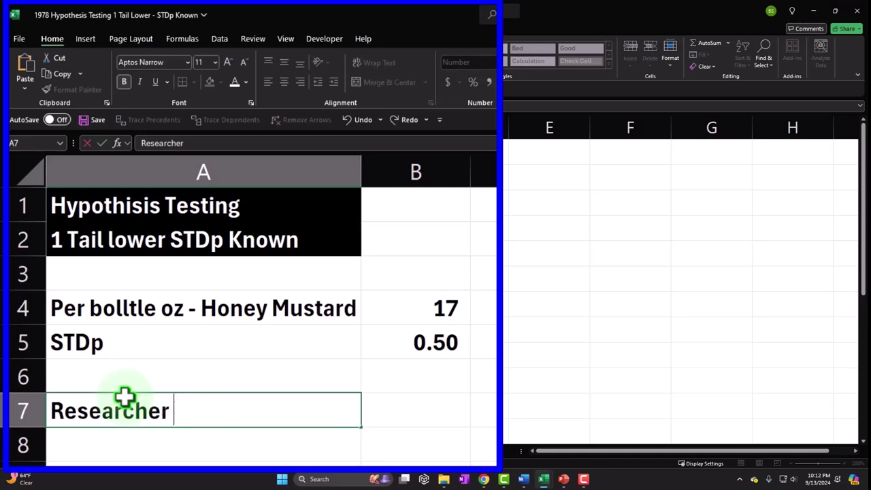
pyautogui.write('thinks:')
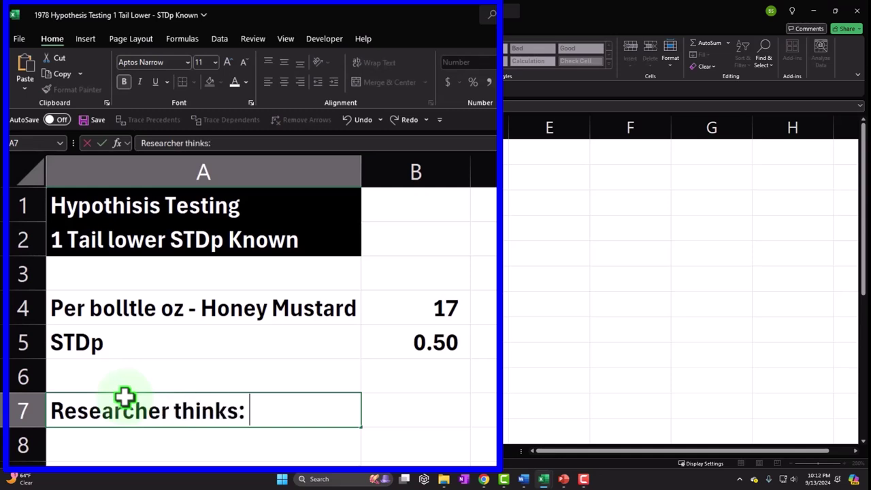
pyautogui.press('Return')
# Enter the statement "The mean is less then lable says" in A8.
pyautogui.write('THem')
pyautogui.press('BackSpace')
pyautogui.press('BackSpace')
pyautogui.press('BackSpace')
pyautogui.write('he mean ')
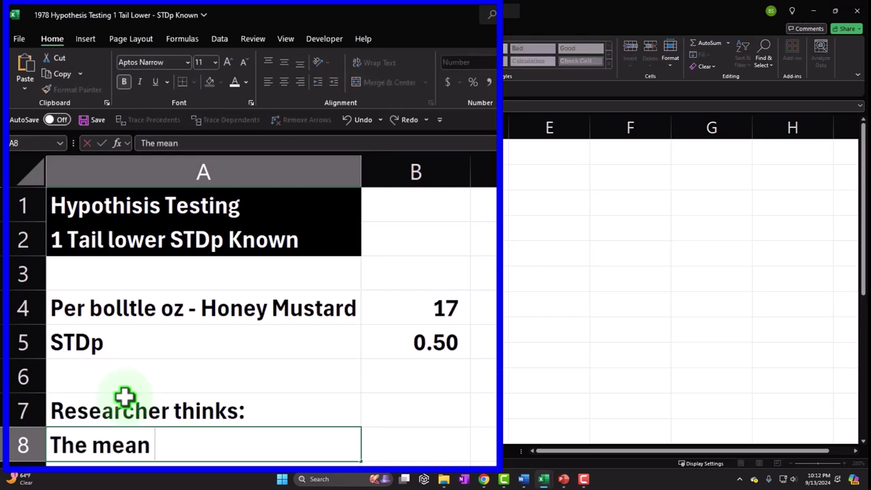
pyautogui.write('is less ')
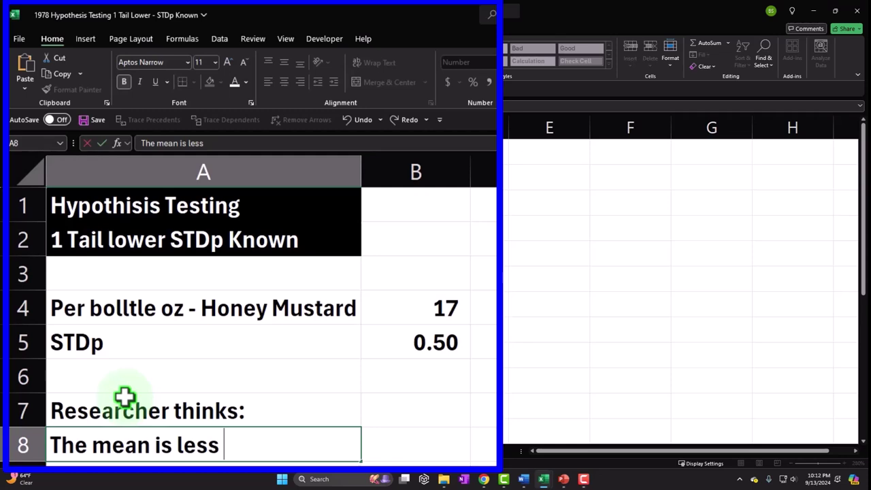
pyautogui.write('then ')
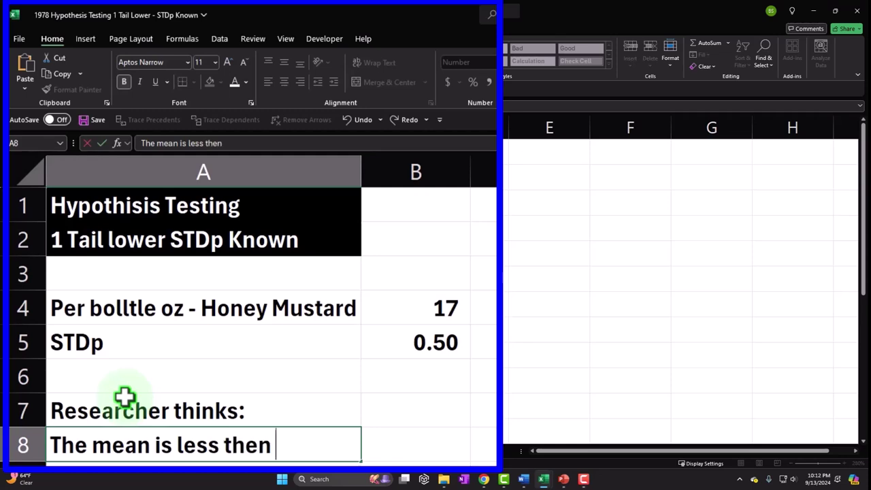
pyautogui.write('lable  says')
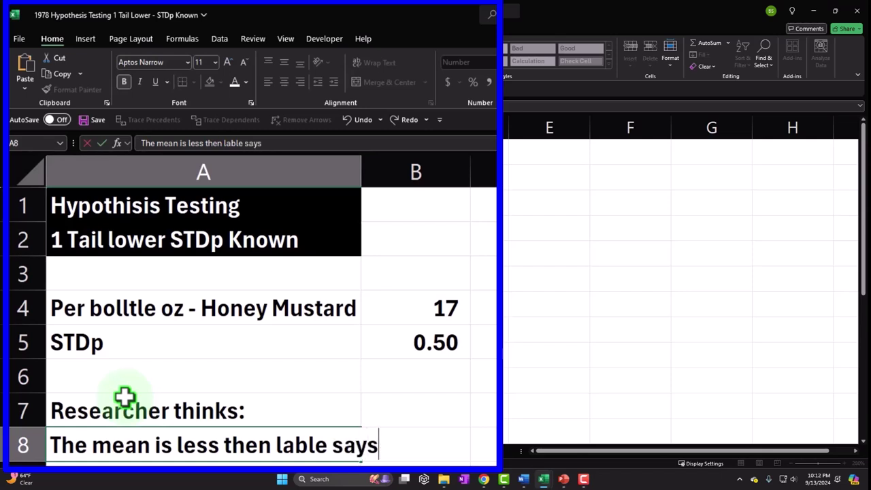
pyautogui.press('Return')
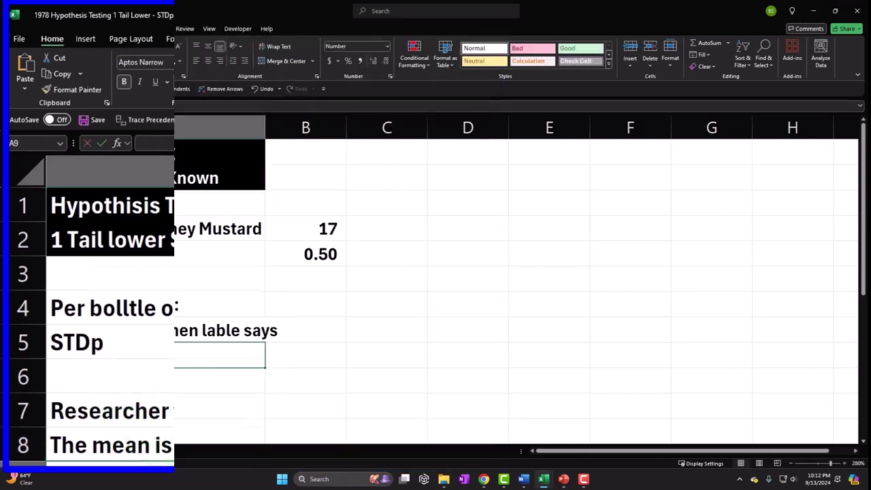
# Fill A7:B7 black, and give A8:B8 the recent light blue fill with all borders.
pyautogui.click(158, 313)
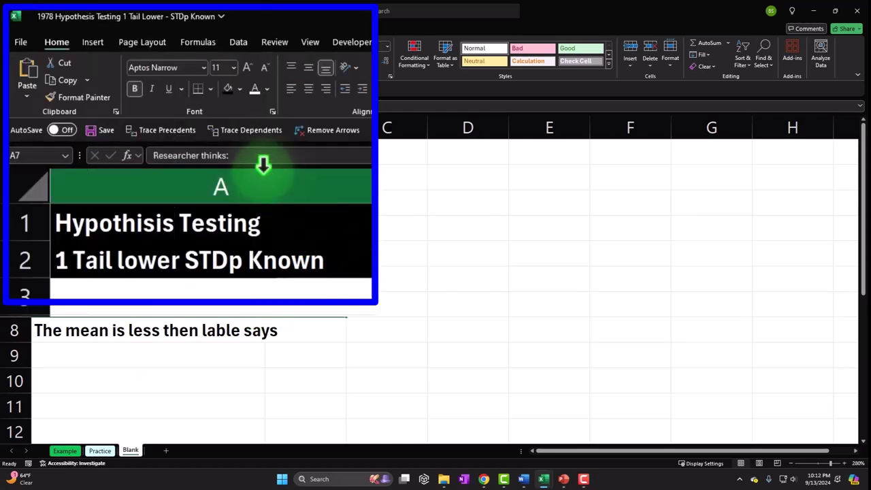
pyautogui.moveTo(166, 330); pyautogui.dragTo(282, 333)
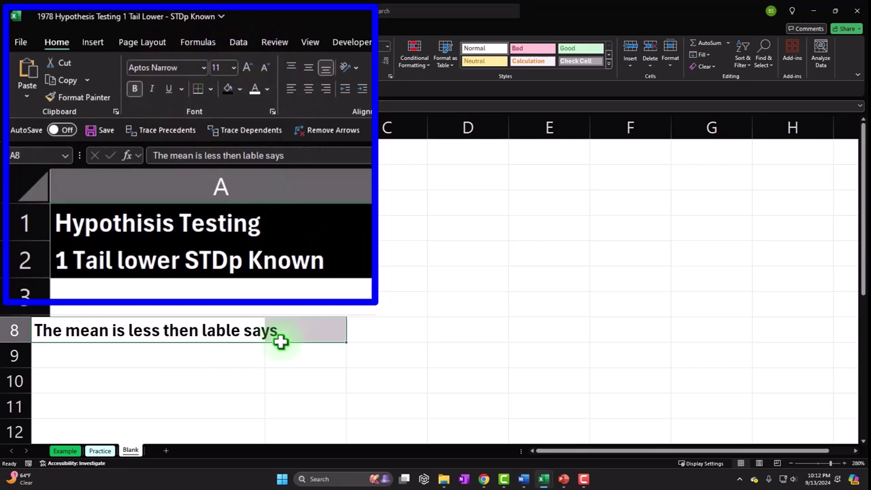
pyautogui.click(240, 88)
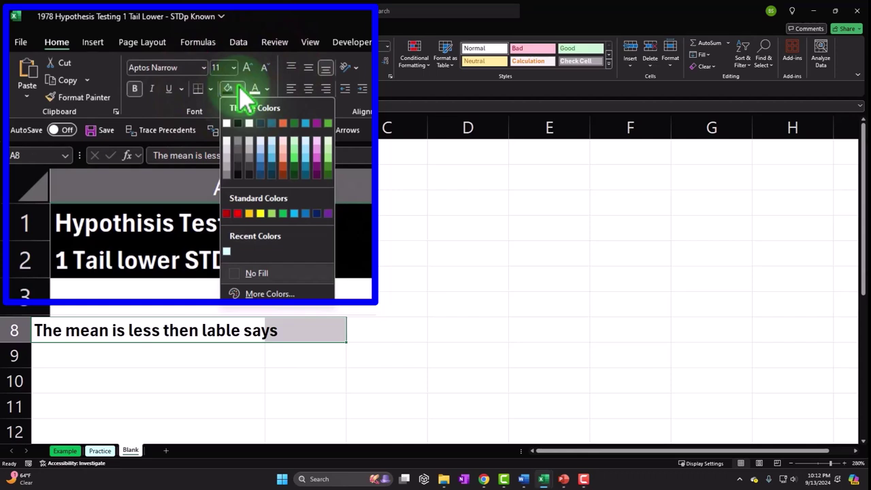
pyautogui.click(228, 253)
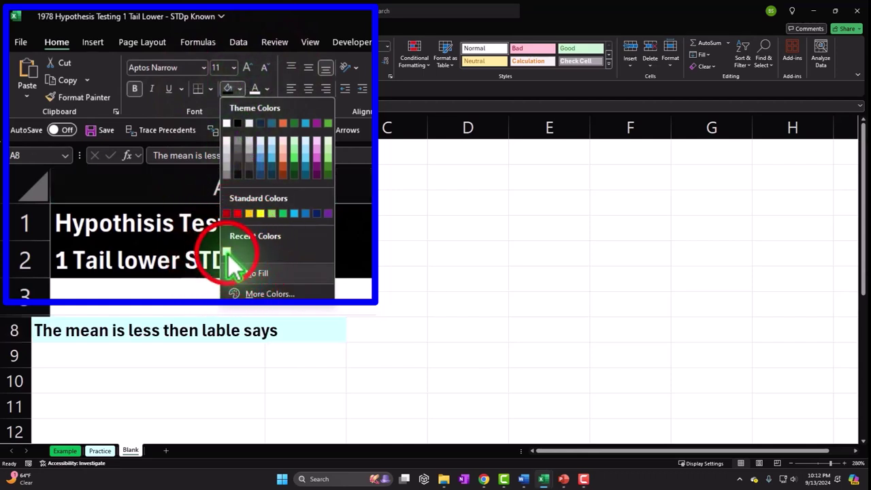
pyautogui.click(141, 61)
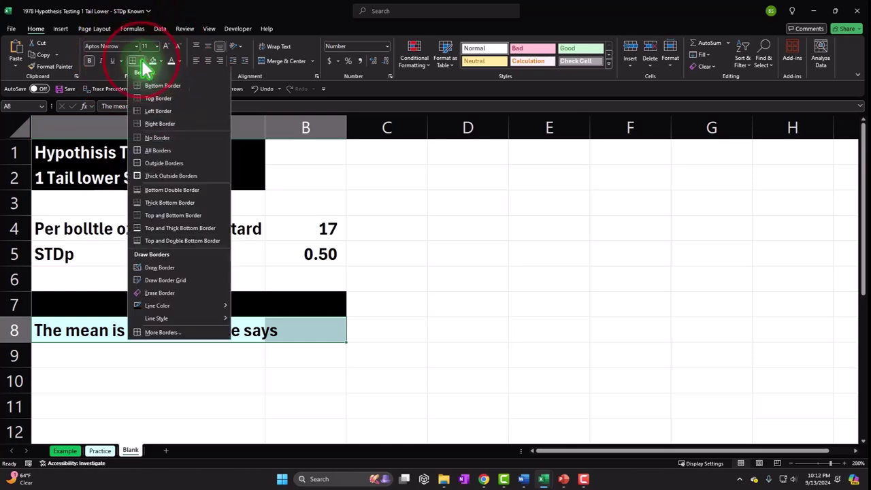
pyautogui.click(157, 151)
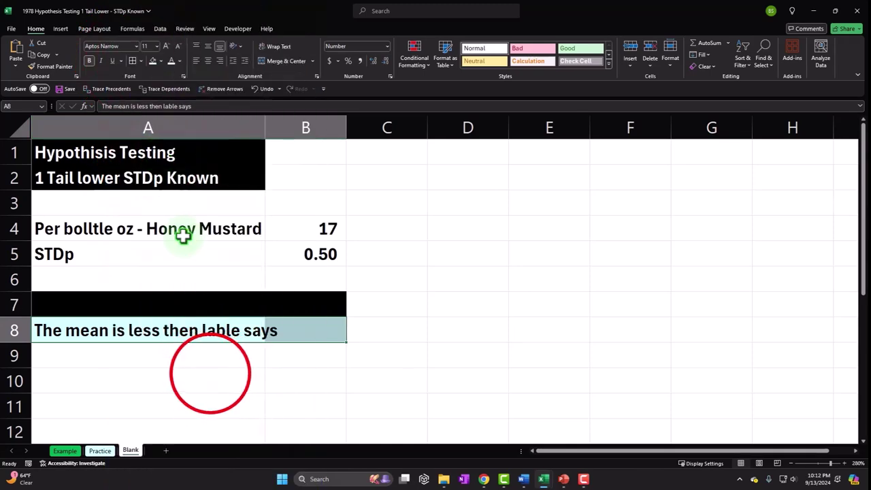
pyautogui.click(210, 373)
# Set the font color of the "Researcher thinks:" heading row A7:B7 to white.
pyautogui.moveTo(175, 303); pyautogui.dragTo(293, 309)
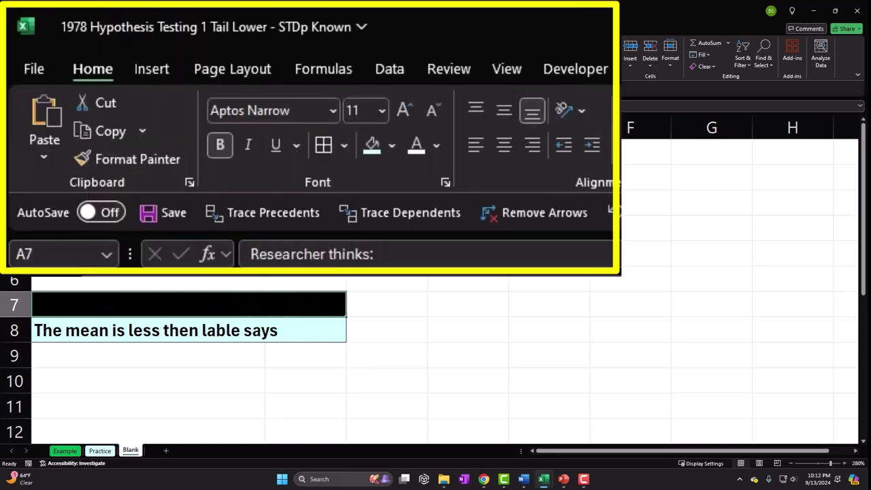
pyautogui.click(416, 146)
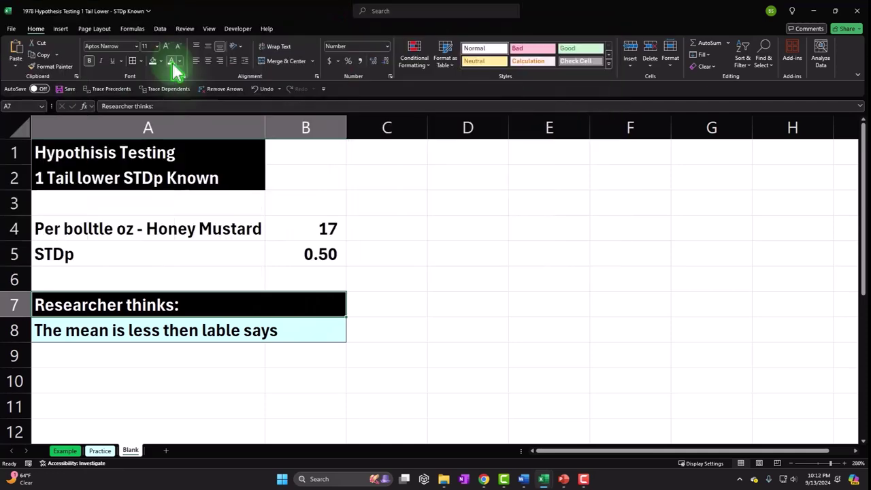
# Apply the light blue fill and all borders to the population data in A4:B5.
pyautogui.click(218, 228)
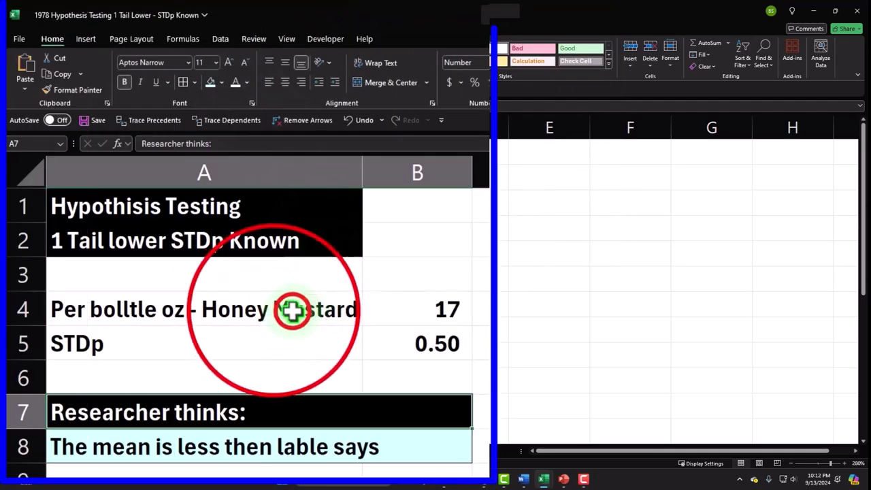
pyautogui.moveTo(285, 310); pyautogui.dragTo(402, 334)
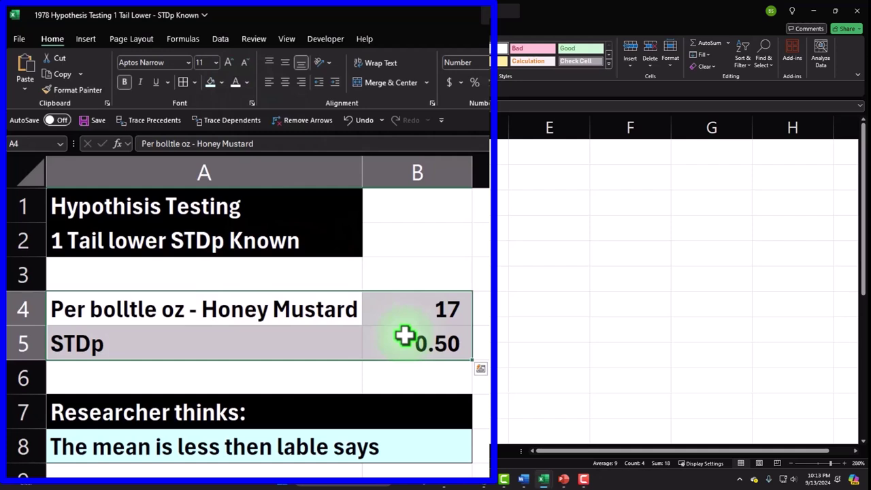
pyautogui.click(210, 82)
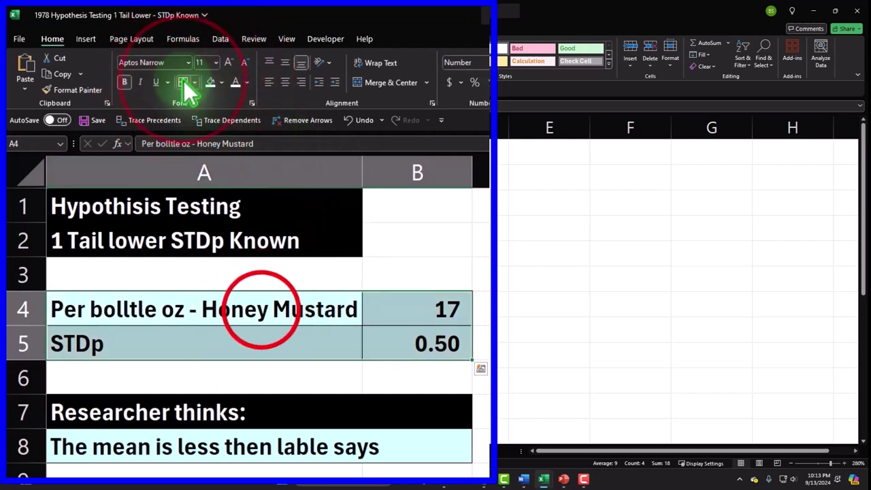
# Enter the heading "H0 Null Hypothisis" in A10.
pyautogui.click(261, 311)
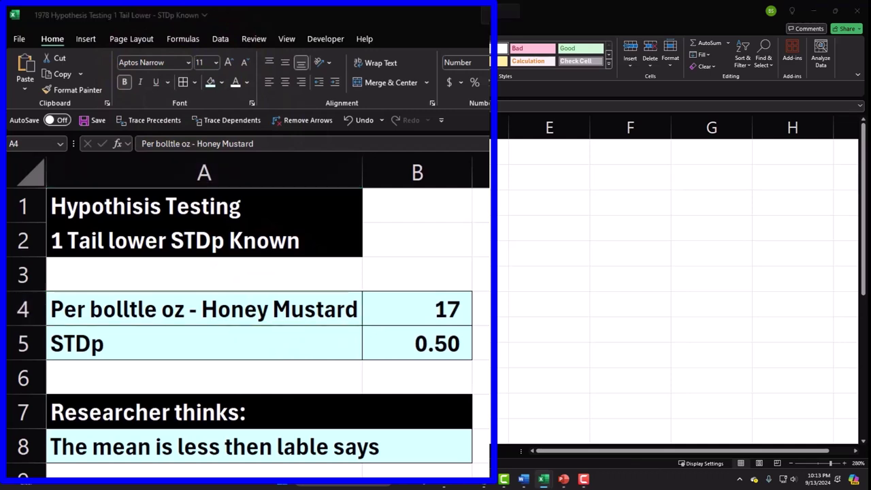
pyautogui.click(140, 476)
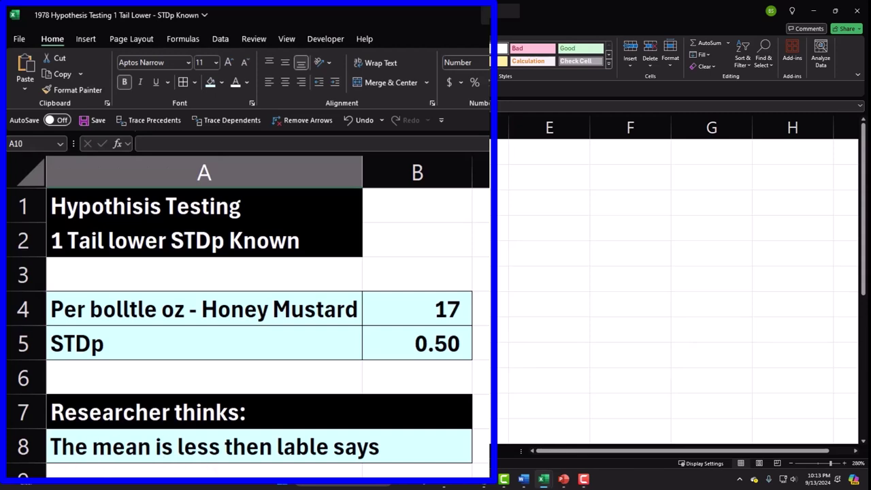
pyautogui.write('H0')
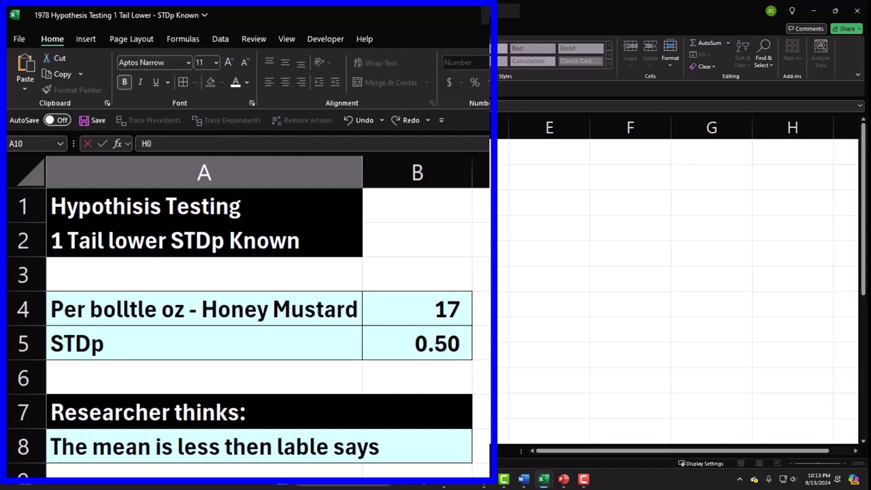
pyautogui.write(' Null Nyp')
pyautogui.press('BackSpace')
pyautogui.write('p')
pyautogui.press('BackSpace')
pyautogui.press('BackSpace')
pyautogui.press('BackSpace')
pyautogui.write('Hypothesis')
pyautogui.press('Return')
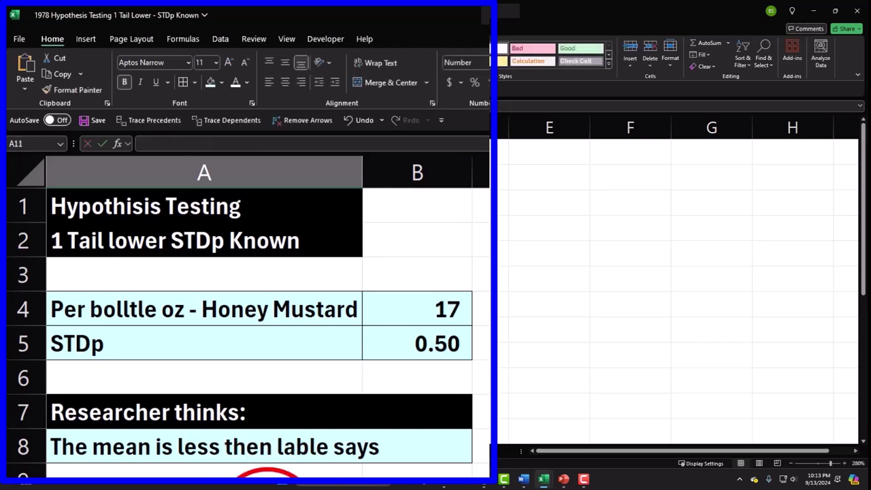
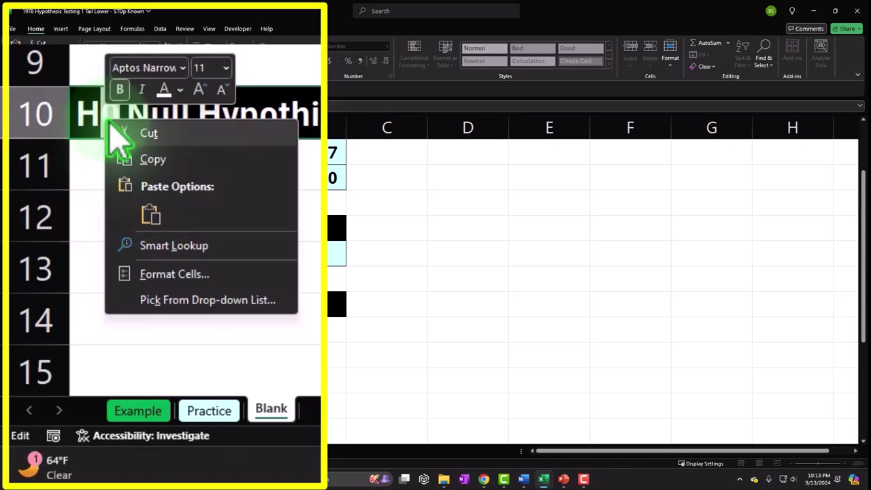
# Format the 0 in the "H0 Null Hypothisis" heading as subscript.
pyautogui.click(174, 274)
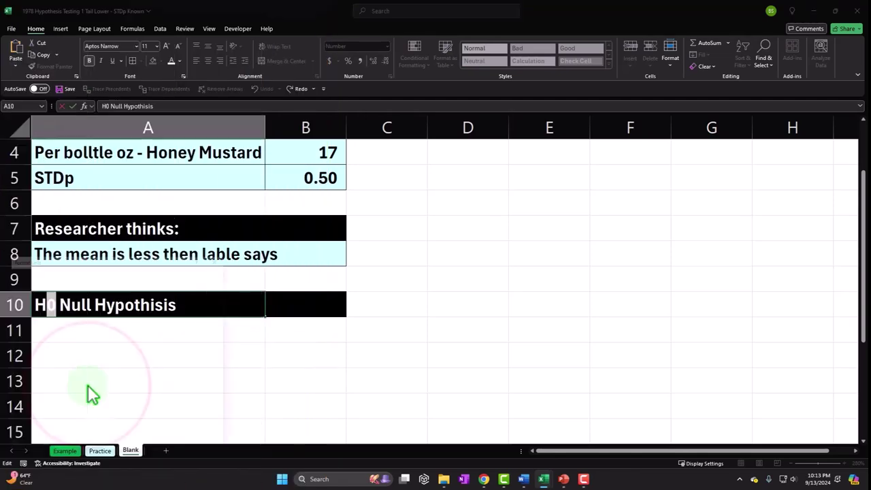
pyautogui.moveTo(96, 250); pyautogui.dragTo(424, 181)
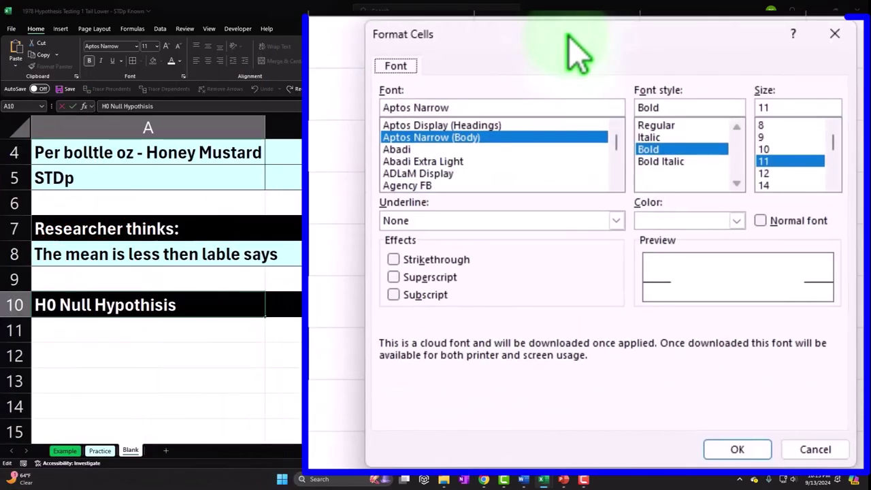
pyautogui.click(398, 294)
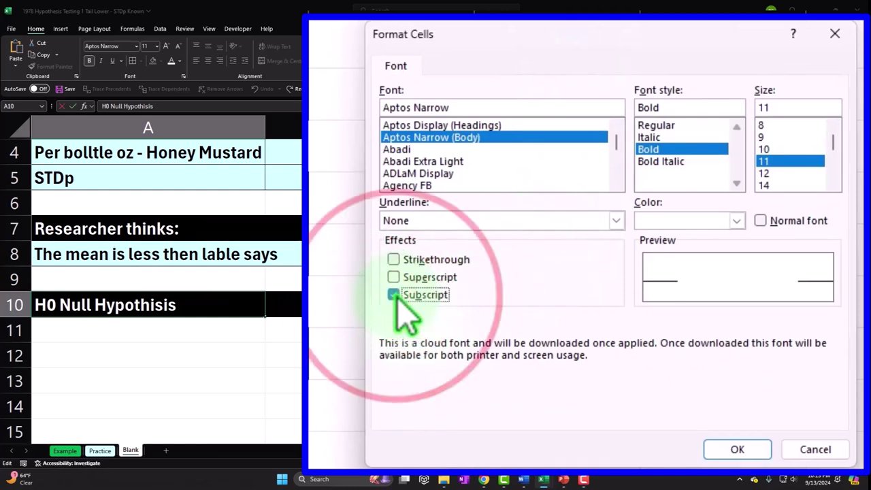
pyautogui.click(753, 451)
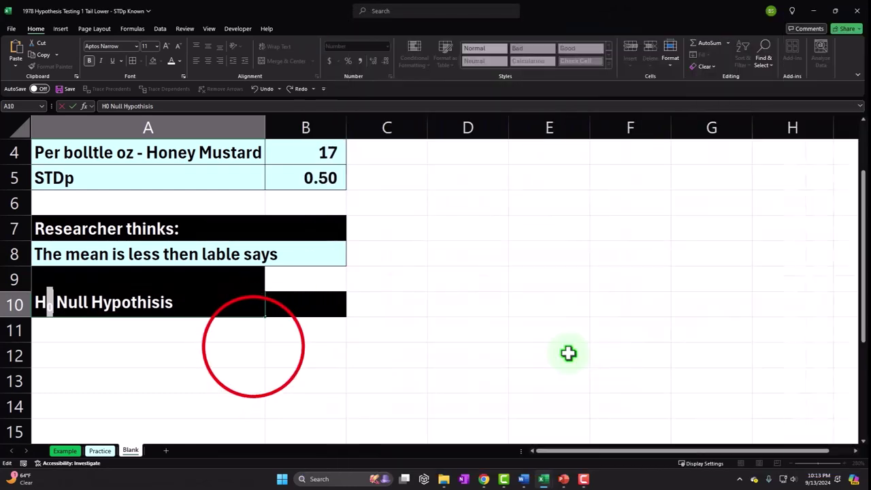
pyautogui.click(256, 346)
# Enter the statement "Assume label mean is true" in A11, under the null hypothesis heading.
pyautogui.click(176, 435)
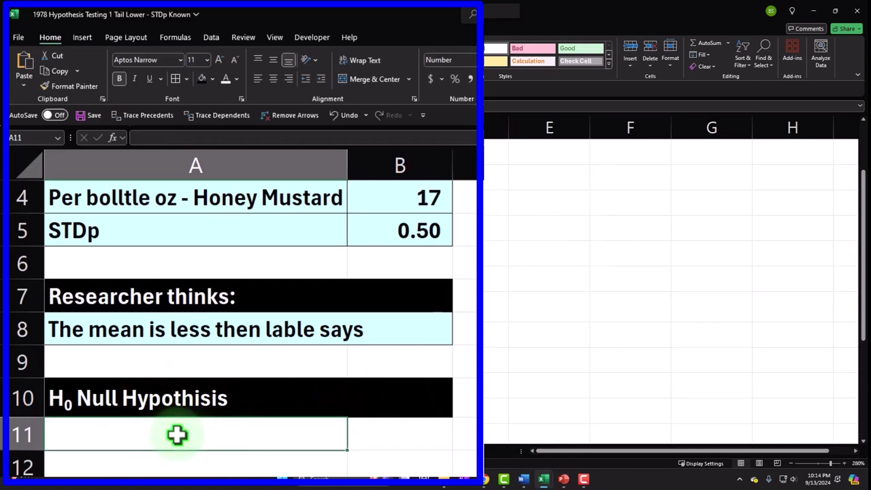
pyautogui.write('Assume label mea')
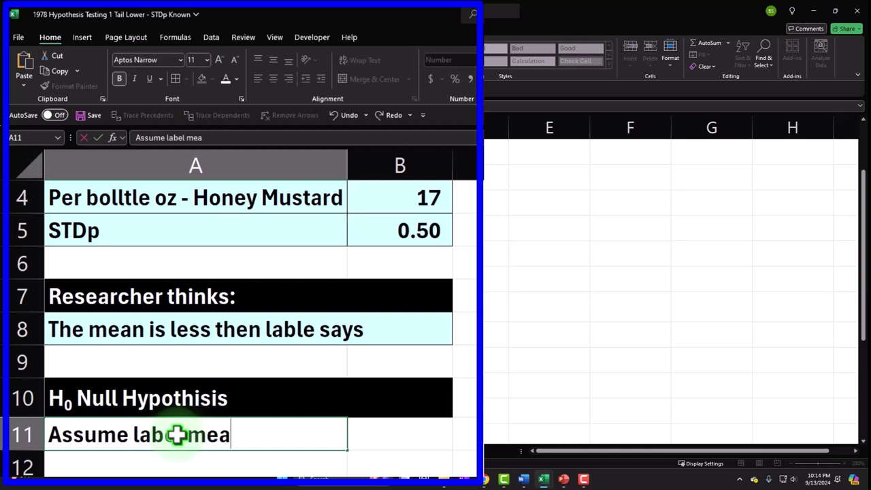
pyautogui.write('n is true')
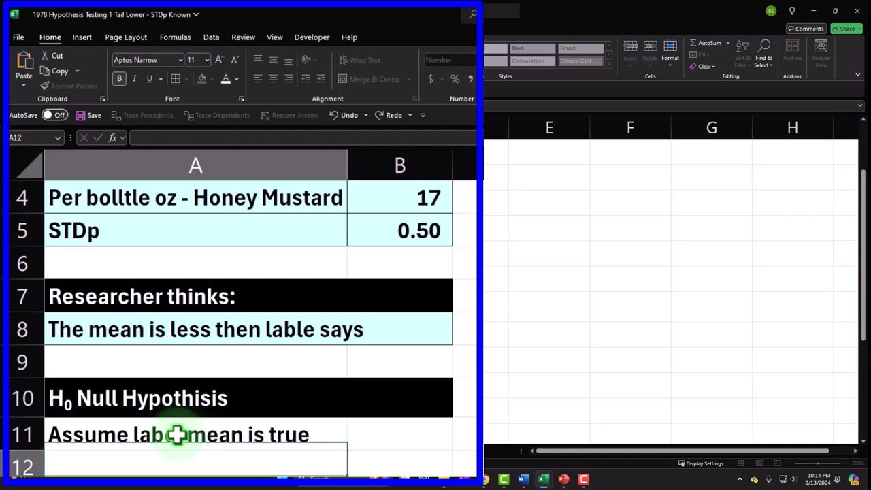
# Give the null hypothesis statement row A11:B11 the standard light blue fill with all borders.
pyautogui.click(177, 434)
pyautogui.moveTo(348, 429); pyautogui.dragTo(401, 434)
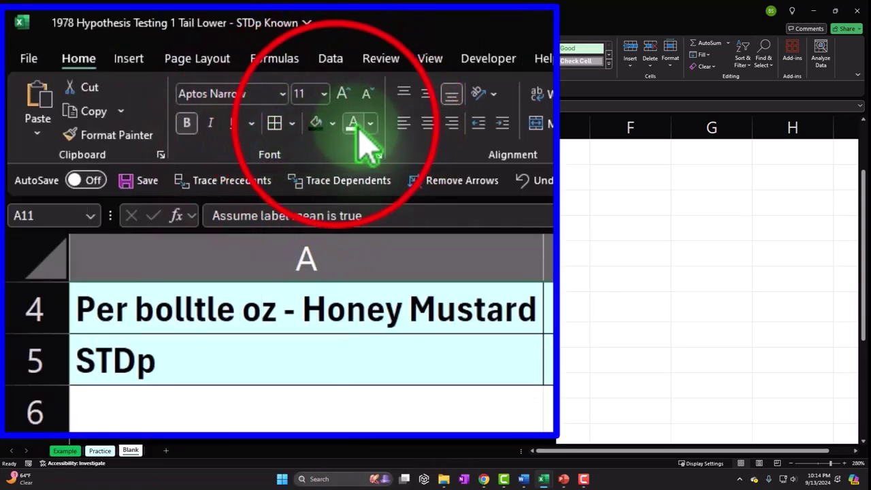
pyautogui.click(332, 123)
pyautogui.click(354, 406)
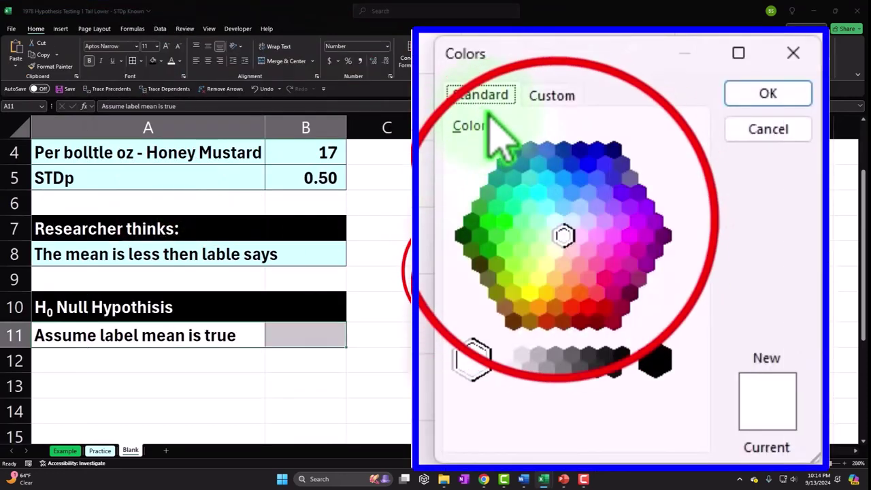
pyautogui.click(556, 222)
pyautogui.click(768, 94)
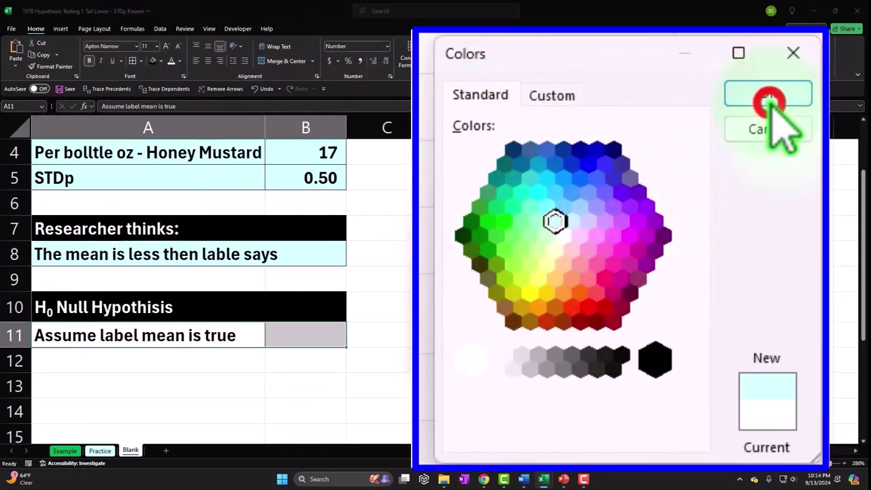
pyautogui.click(295, 405)
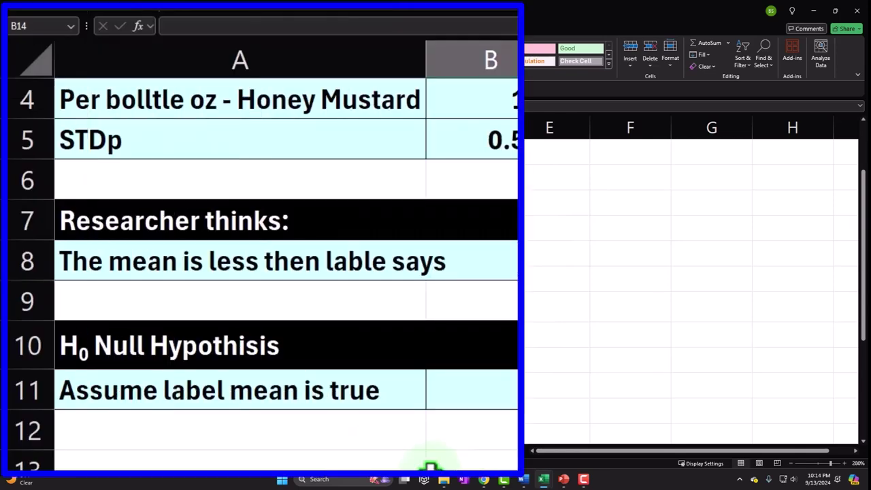
# Change the spelling of "label" in A11 to "lable" to match the wording in A8.
pyautogui.scroll(-3, 430, 467)
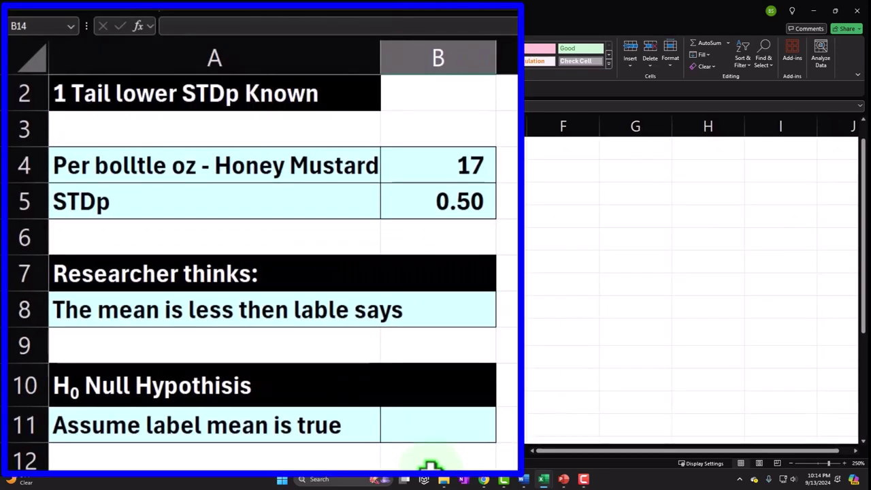
pyautogui.scroll(1, 430, 467)
pyautogui.click(261, 351)
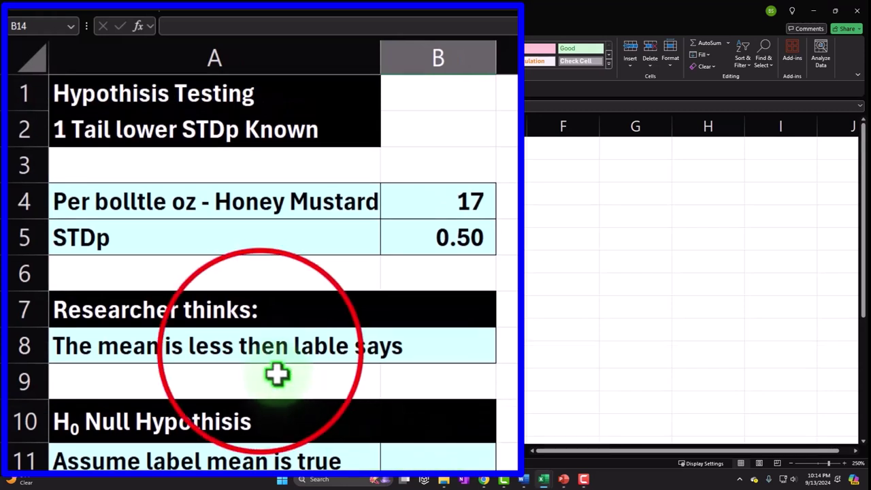
pyautogui.moveTo(261, 351); pyautogui.dragTo(393, 349)
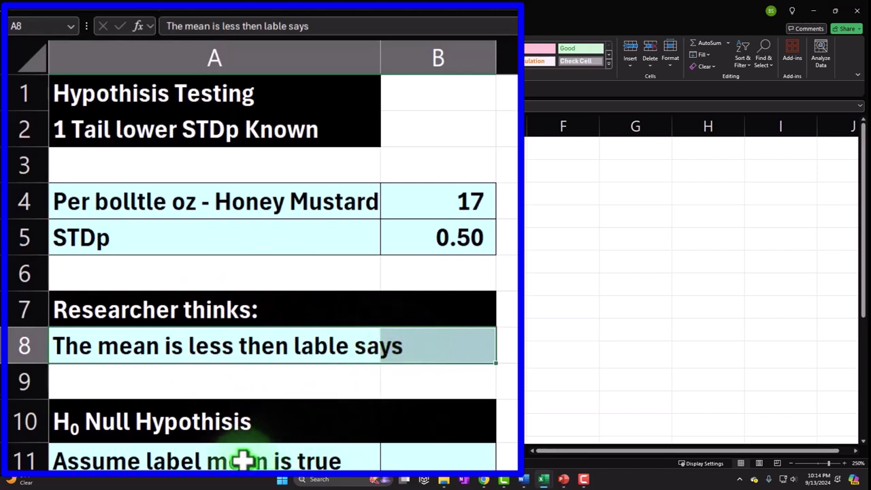
pyautogui.moveTo(227, 458); pyautogui.dragTo(198, 461)
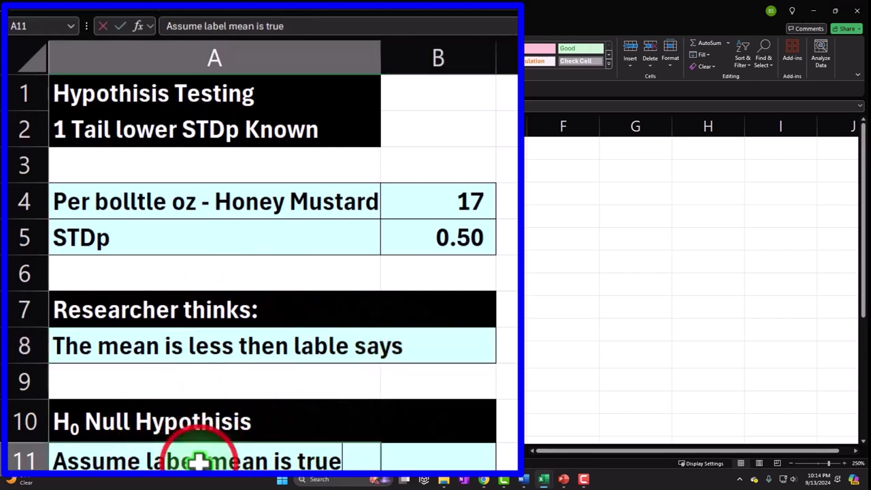
pyautogui.doubleClick(199, 461)
pyautogui.press('BackSpace')
pyautogui.press('BackSpace')
pyautogui.write('le')
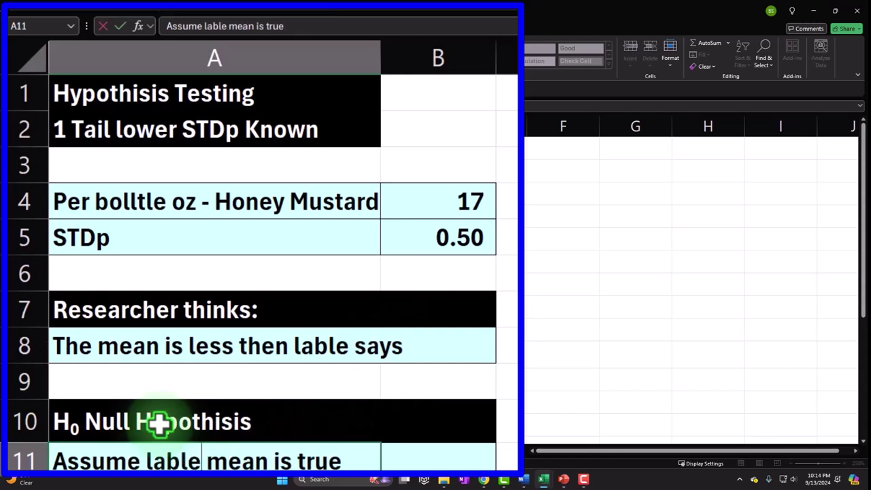
pyautogui.press('Return')
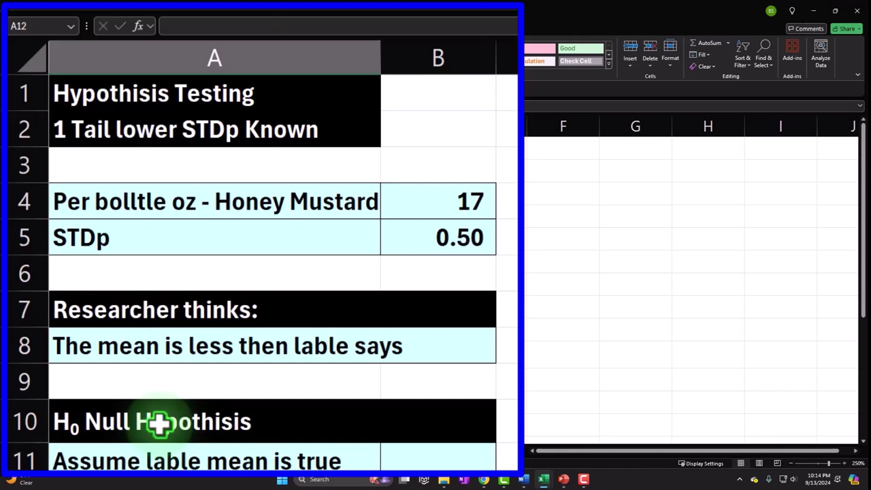
# Enter the heading "Ha Althernative Hypothisis" in A13.
pyautogui.scroll(-1, 159, 422)
pyautogui.click(158, 422)
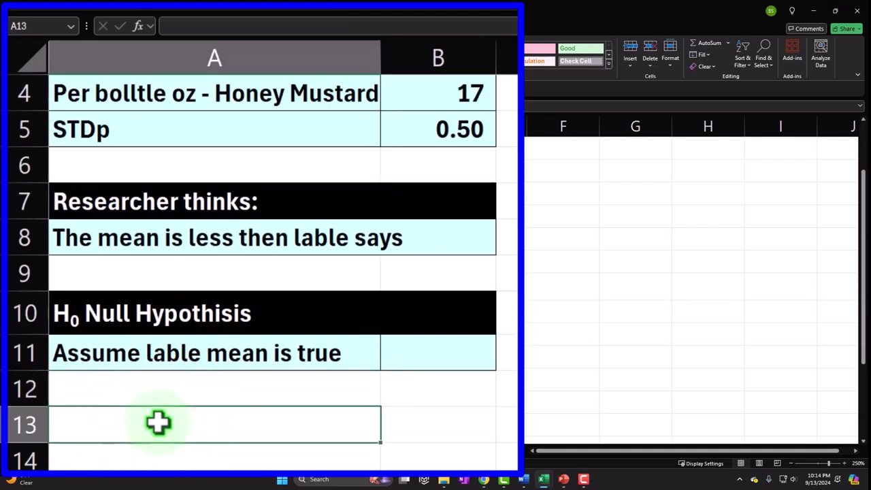
pyautogui.write('Ha Althernative Hypothisis')
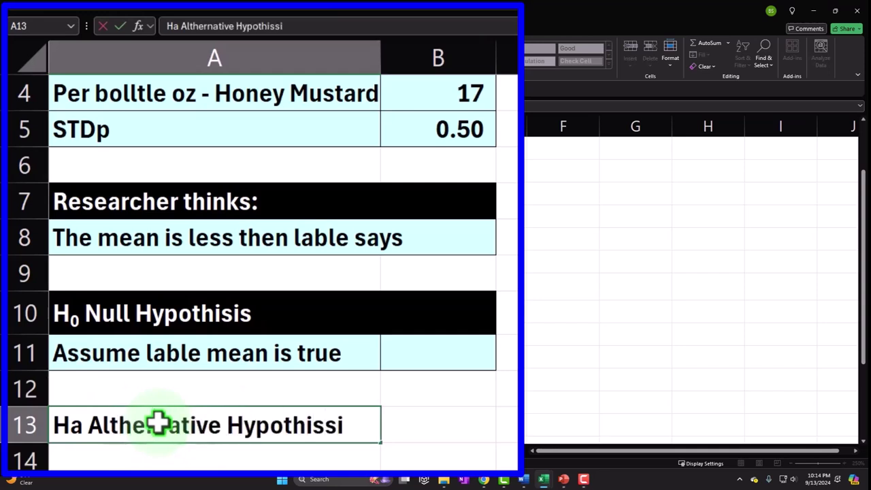
pyautogui.press('Return')
# Fill the alternative hypothesis heading row A13:B13 black and set its font color to white.
pyautogui.moveTo(187, 435); pyautogui.dragTo(437, 424)
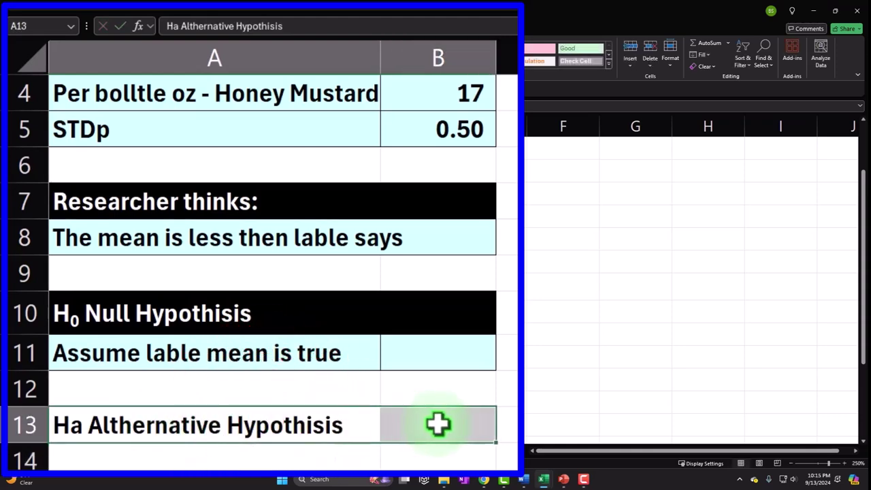
pyautogui.click(295, 95)
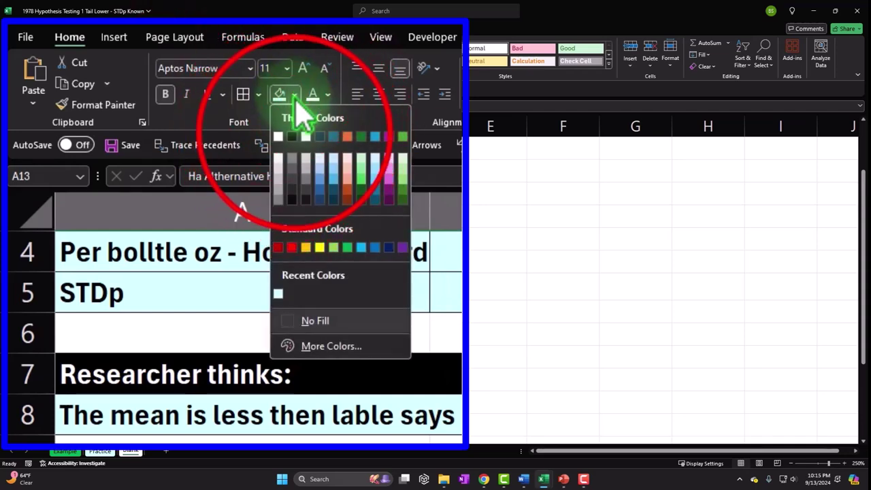
pyautogui.click(286, 135)
pyautogui.click(313, 96)
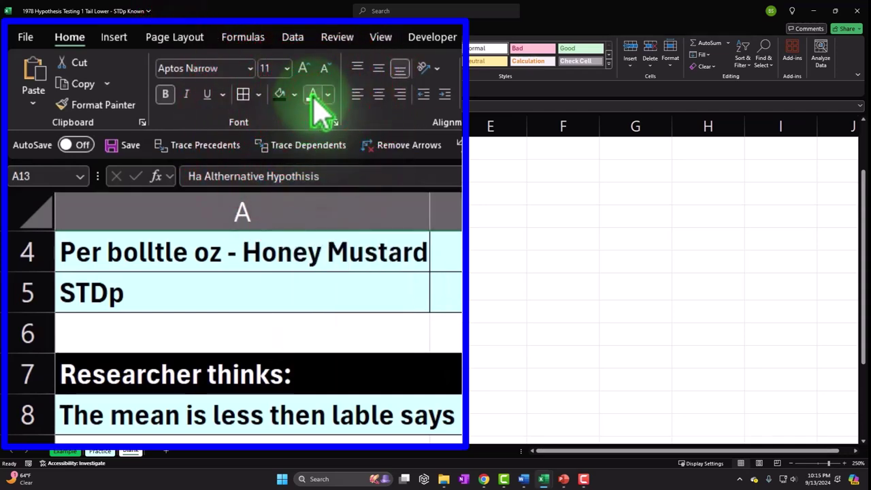
# Format the letter a in the "Ha Althernative Hypothisis" heading as subscript.
pyautogui.click(42, 358)
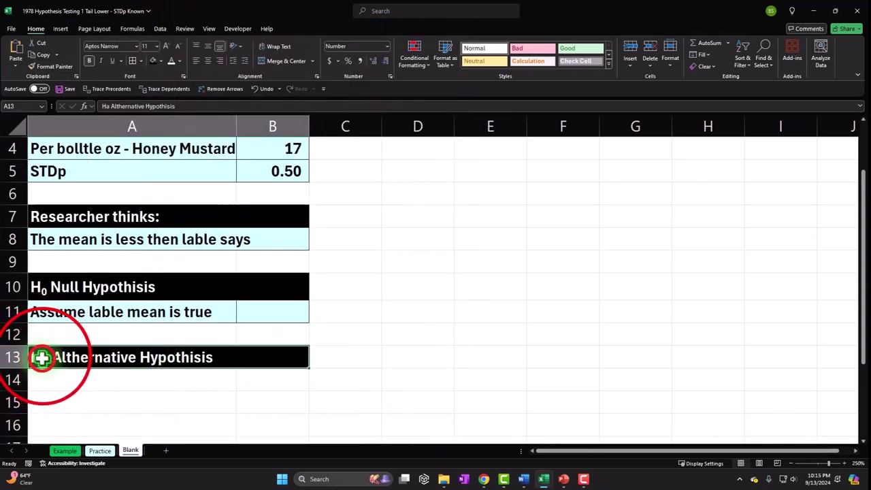
pyautogui.rightClick(42, 357)
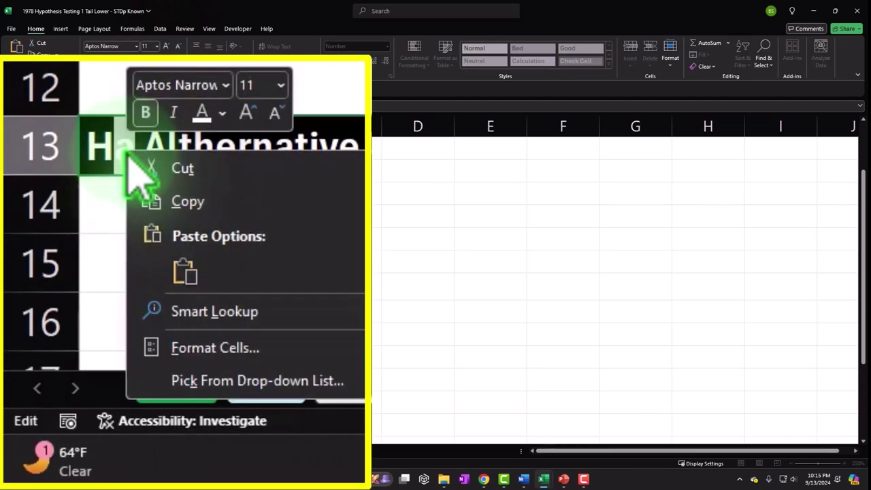
pyautogui.click(80, 434)
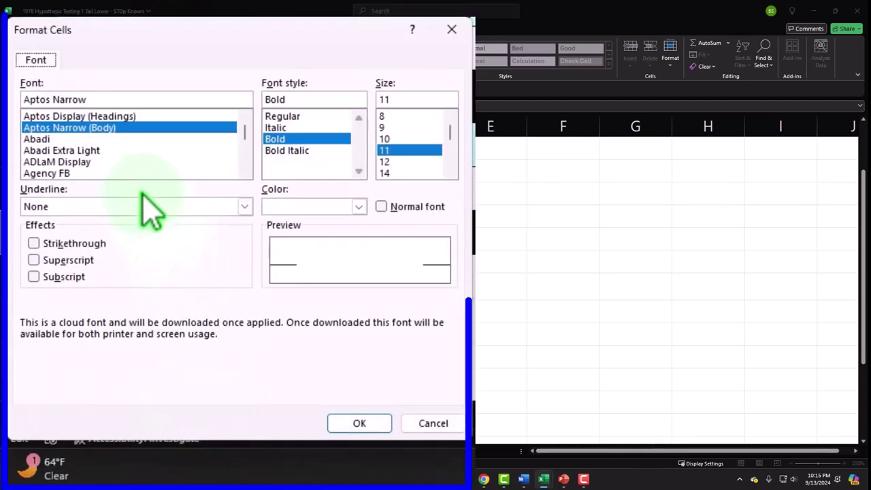
pyautogui.click(31, 378)
pyautogui.click(359, 423)
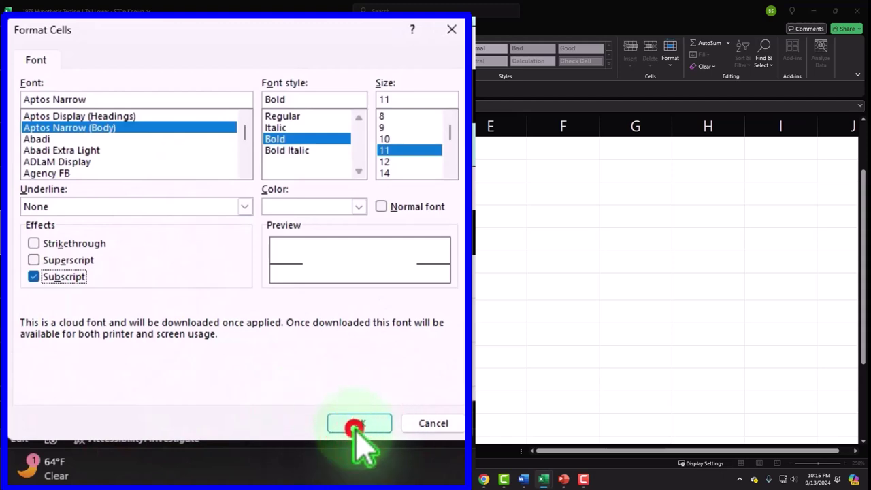
# Enter "Conclusion if the null hypothisis is" in A14 and "rejected" in A15.
pyautogui.click(74, 381)
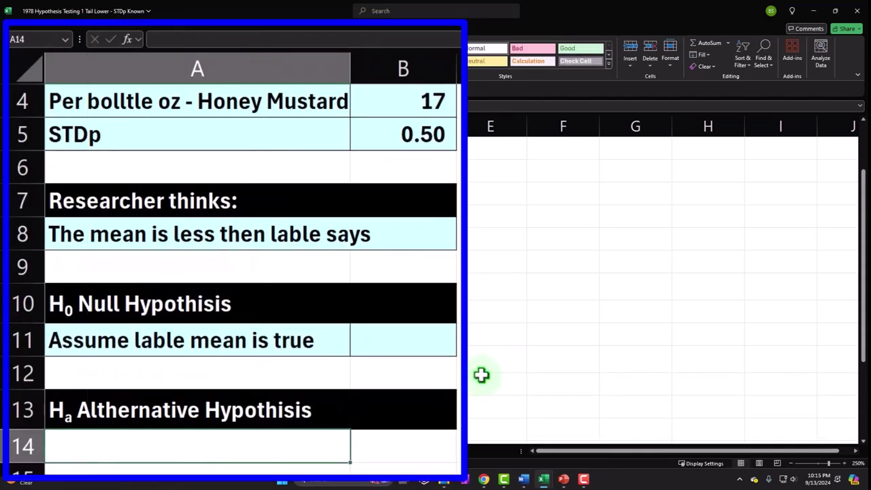
pyautogui.write('Conclusion if the null hypothi')
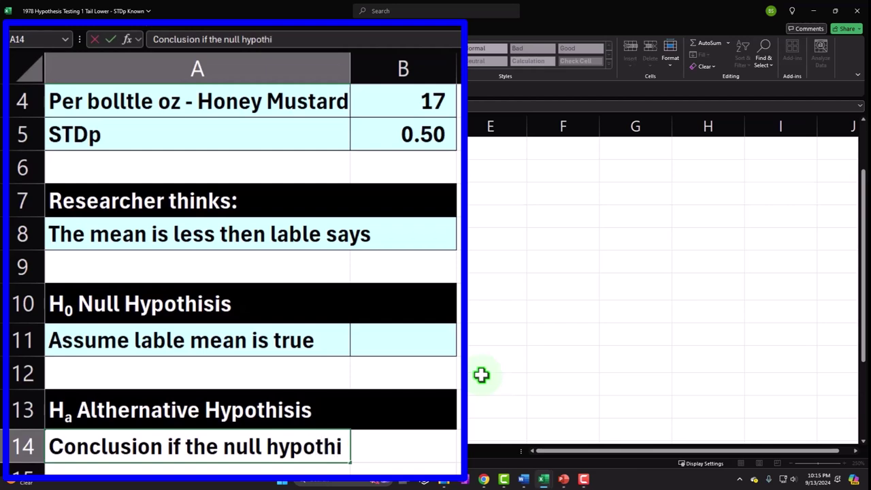
pyautogui.press('BackSpace')
pyautogui.write('esis i')
pyautogui.press('Return')
pyautogui.write('rejected')
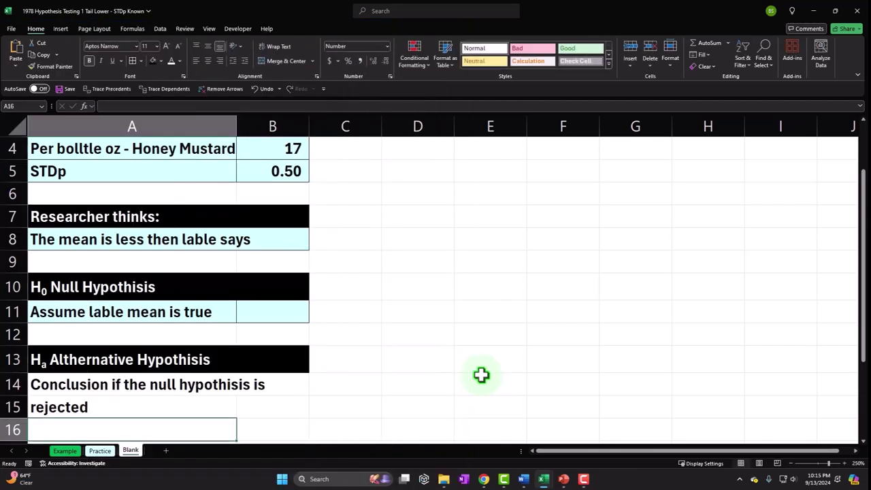
# Fill the alternative hypothesis text cells A14:B15 with the recently used light blue and give them borders.
pyautogui.click(198, 384)
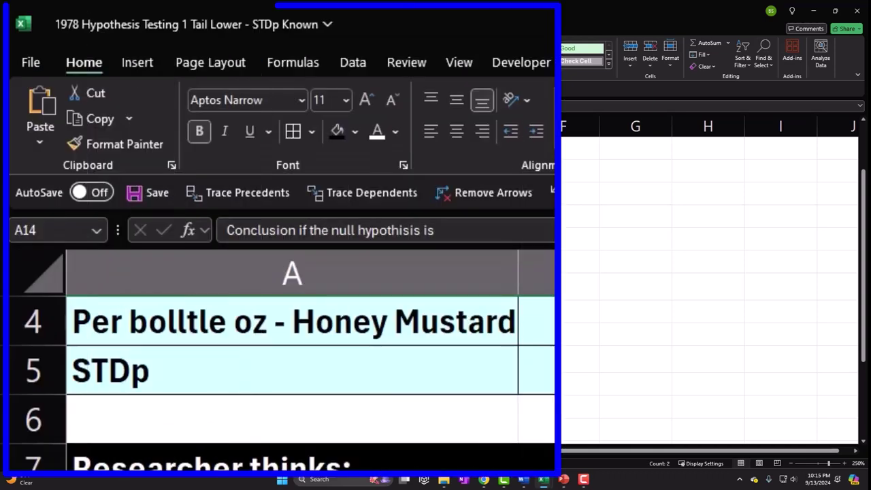
pyautogui.click(355, 133)
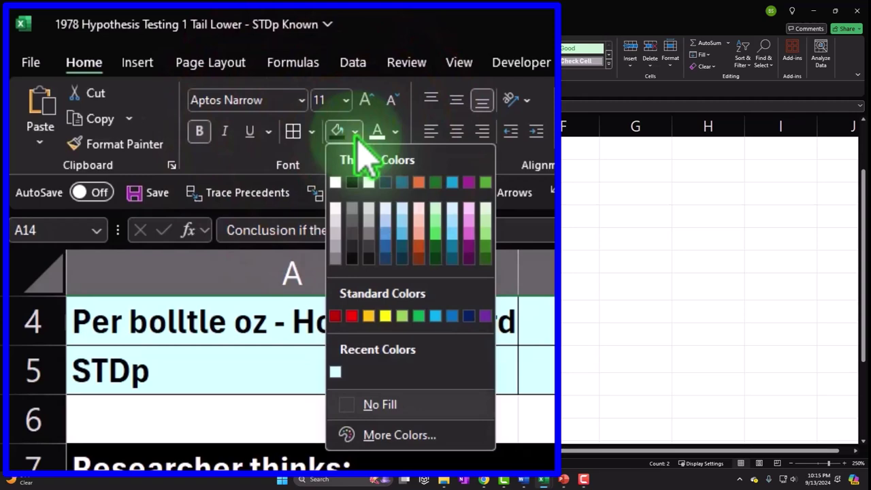
pyautogui.click(335, 371)
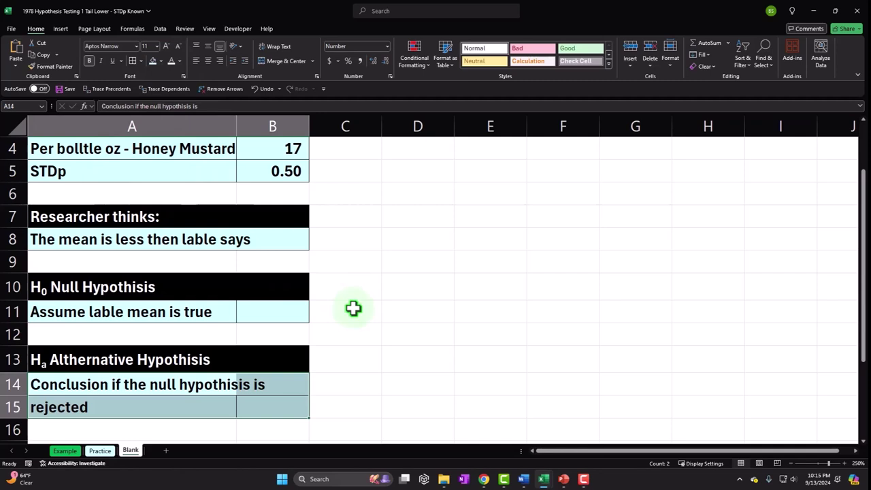
# Narrow column C to a thin spacer column beside the hypothesis data.
pyautogui.scroll(1, 353, 308)
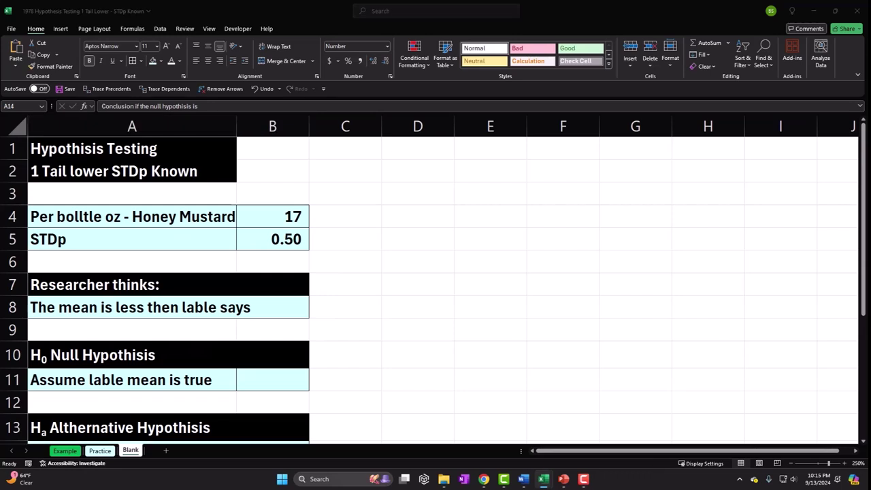
pyautogui.click(416, 227)
pyautogui.click(369, 130)
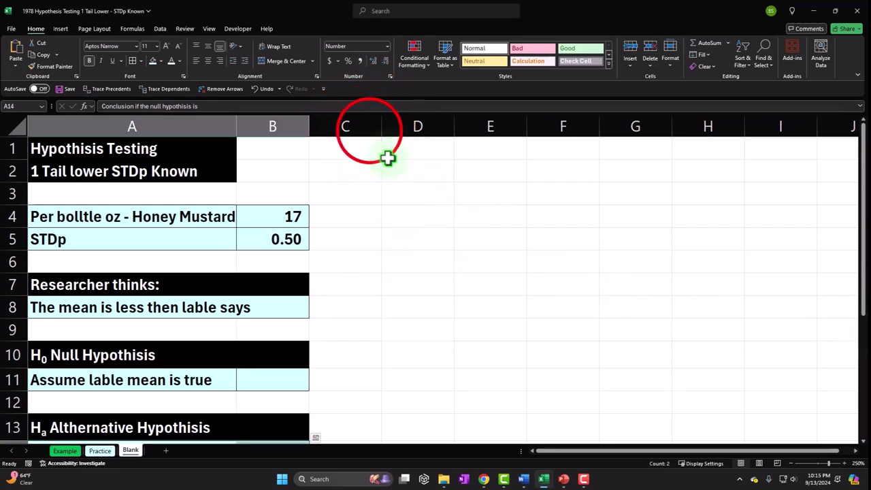
pyautogui.moveTo(380, 127); pyautogui.dragTo(317, 126)
# Enter the labels "Pop mean" in D1 and "STDp" in D2.
pyautogui.click(351, 151)
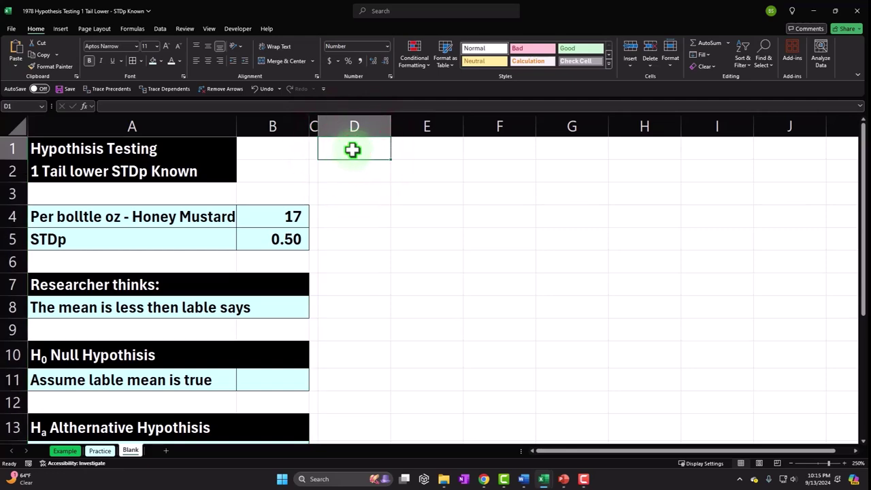
pyautogui.write('Pop mean')
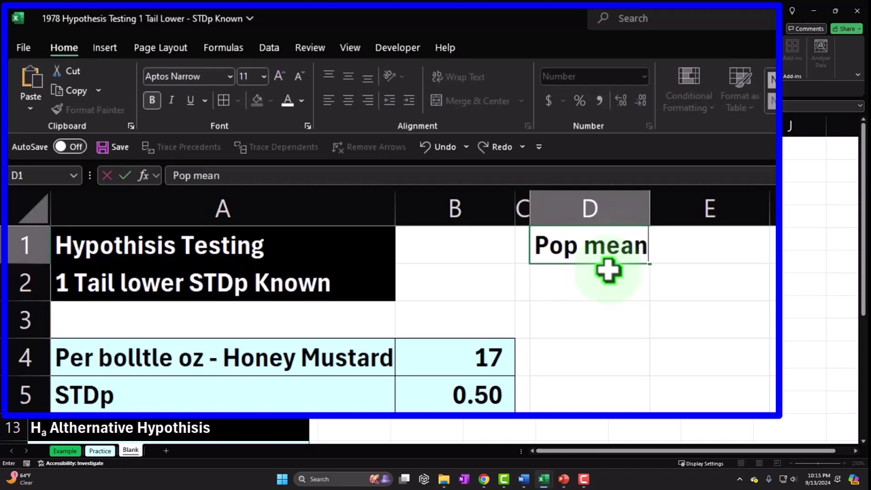
pyautogui.press('Return')
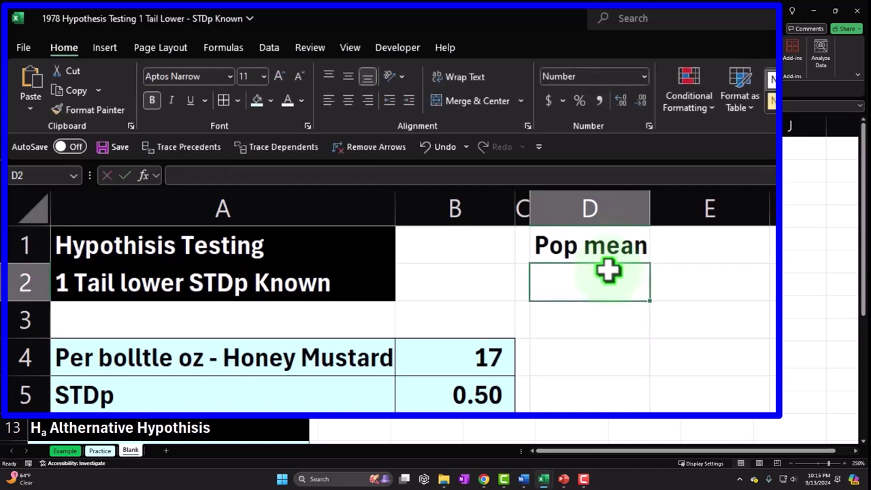
pyautogui.write('STD')
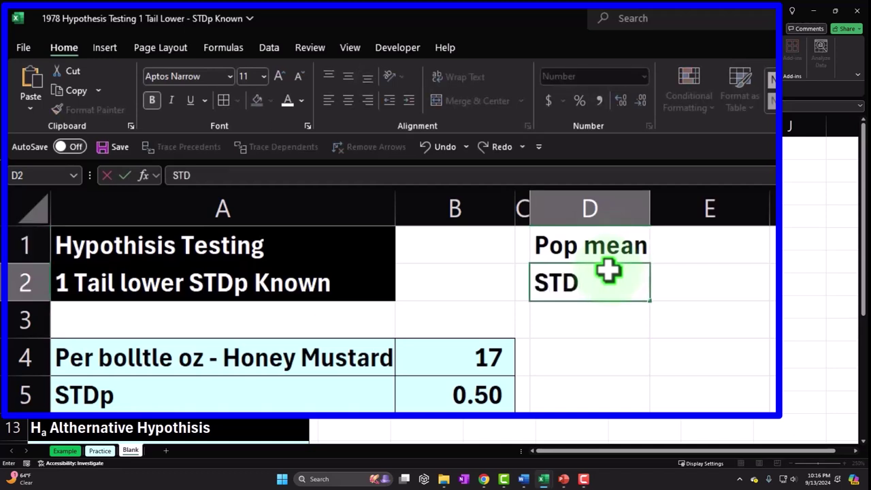
pyautogui.press('Return')
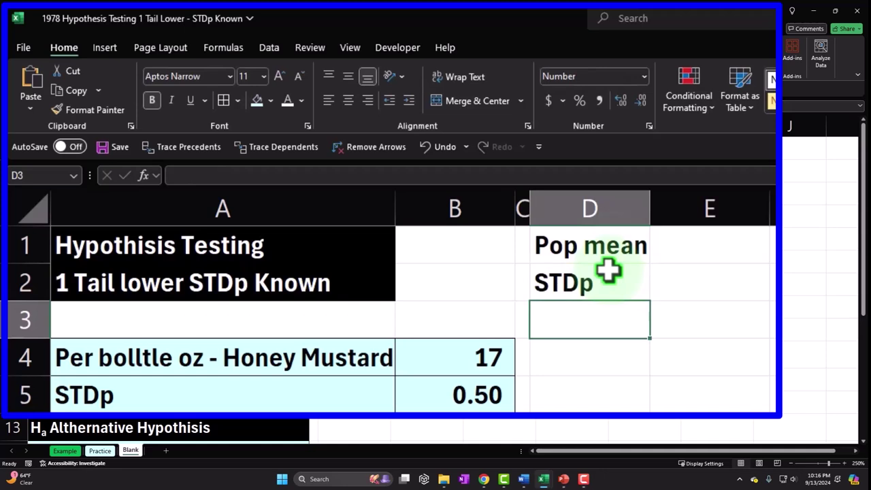
# Enter 17 as the population mean in E1 and .5 as the standard deviation in E2.
pyautogui.press('Right')
pyautogui.press('Up')
pyautogui.press('Up')
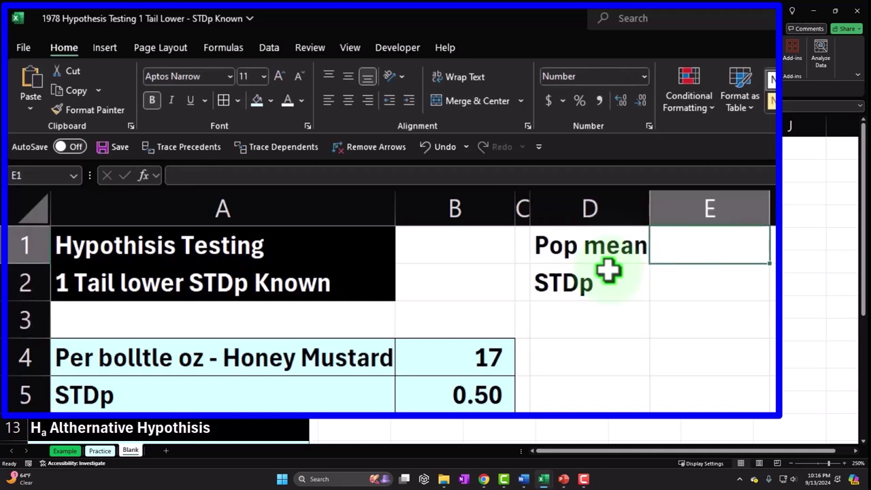
pyautogui.write('17')
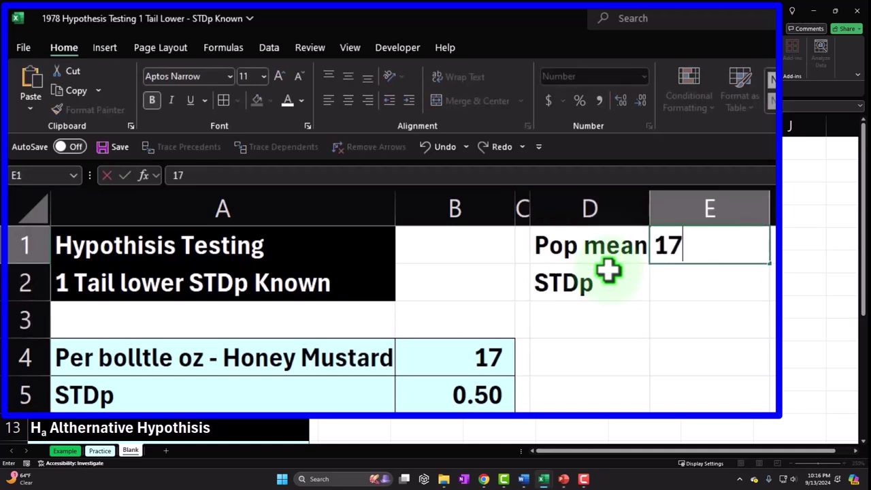
pyautogui.press('Return')
pyautogui.write('.5')
pyautogui.press('Return')
# Format the standard deviation in E2 to show two decimal places.
pyautogui.press('Up')
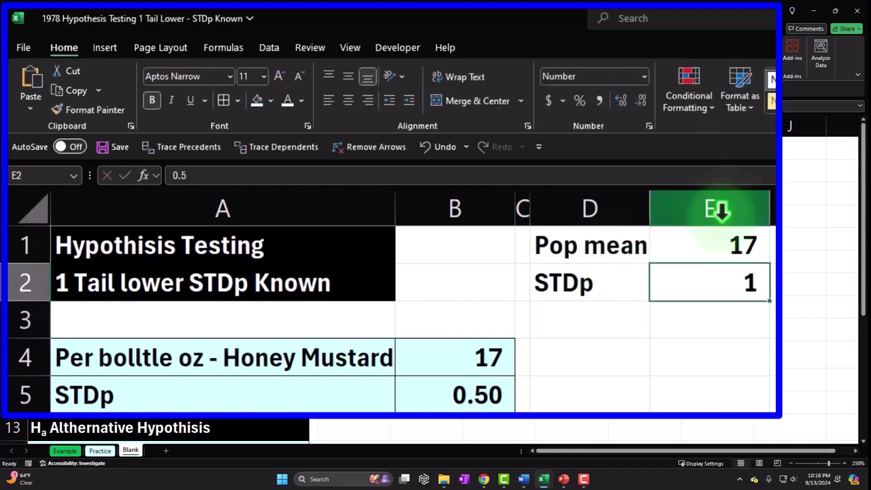
pyautogui.click(620, 102)
pyautogui.click(621, 102)
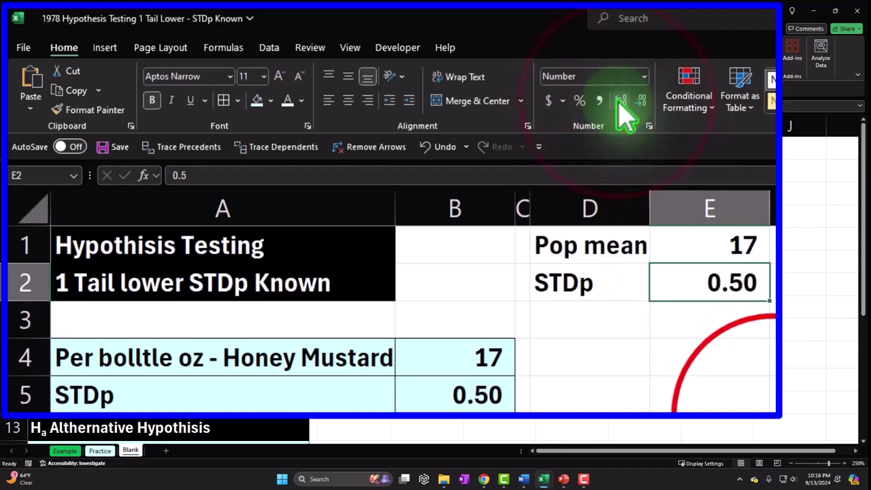
pyautogui.click(768, 407)
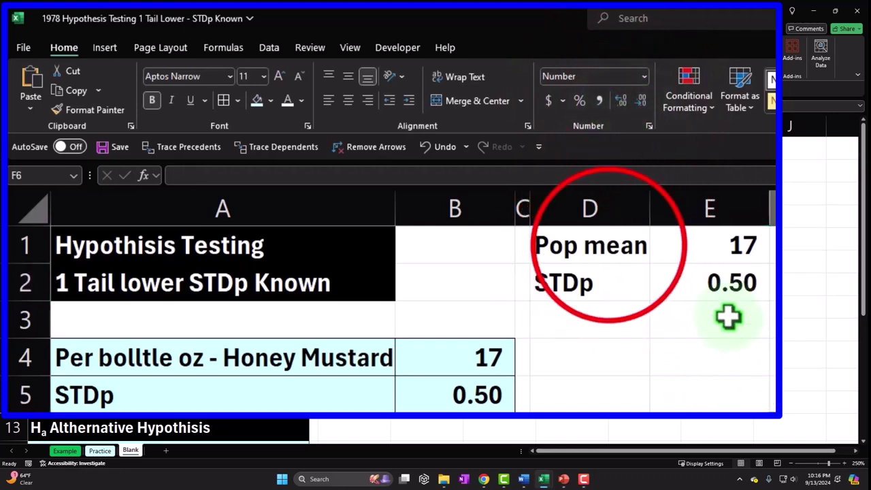
# Format the population parameter block D1:E2 with a red fill, white font and borders.
pyautogui.moveTo(614, 247); pyautogui.dragTo(684, 277)
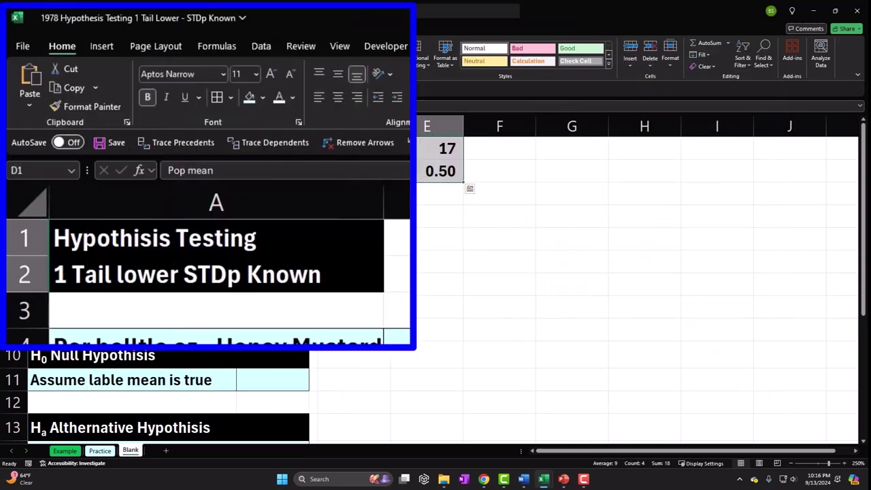
pyautogui.click(262, 98)
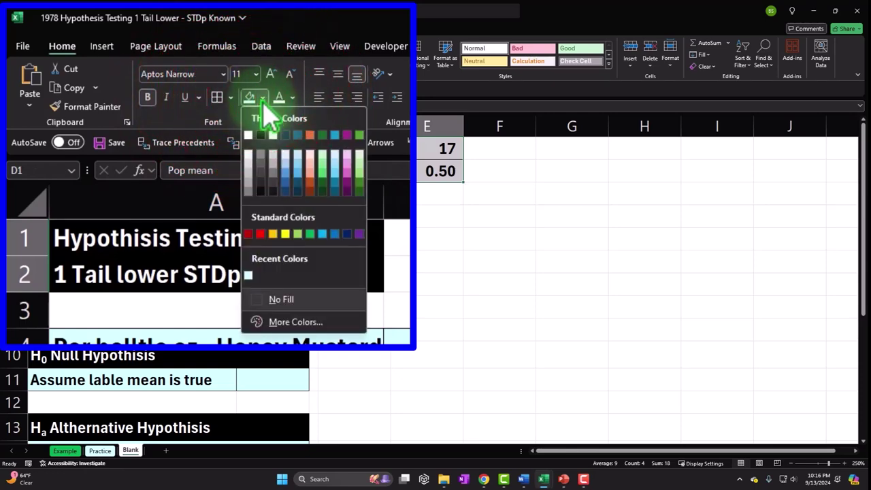
pyautogui.click(260, 233)
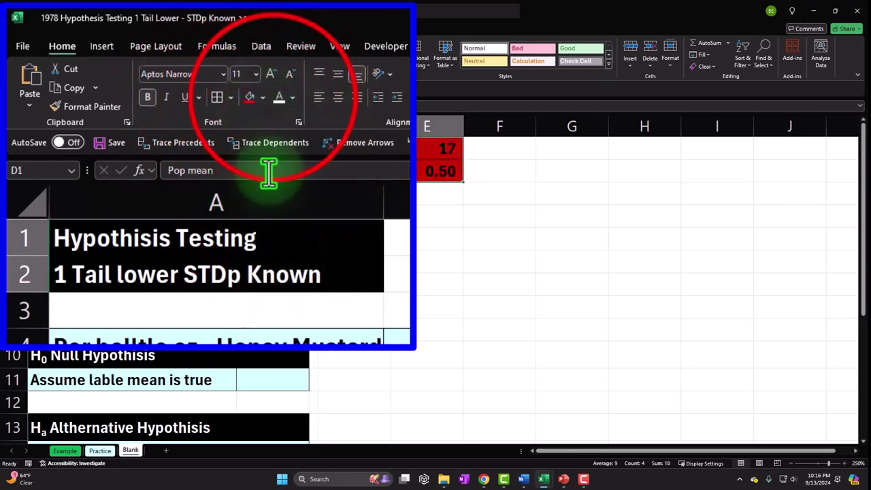
pyautogui.click(446, 194)
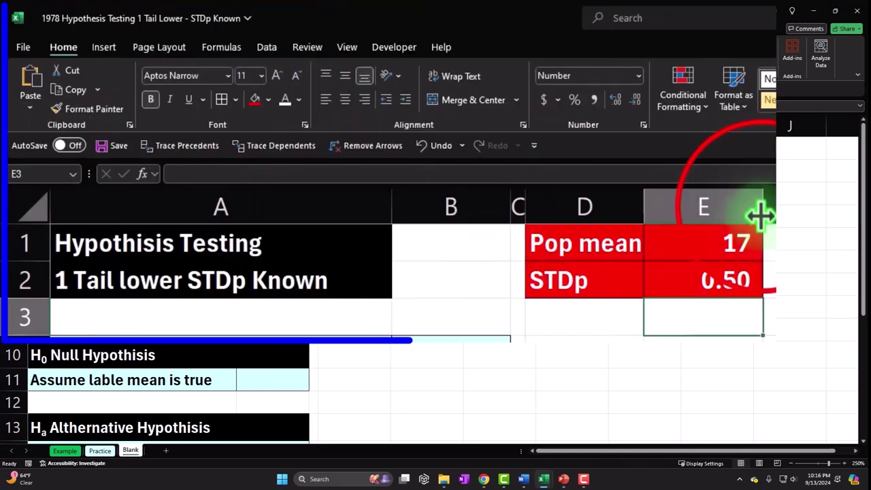
# Fit column E to its contents and widen it slightly.
pyautogui.doubleClick(759, 216)
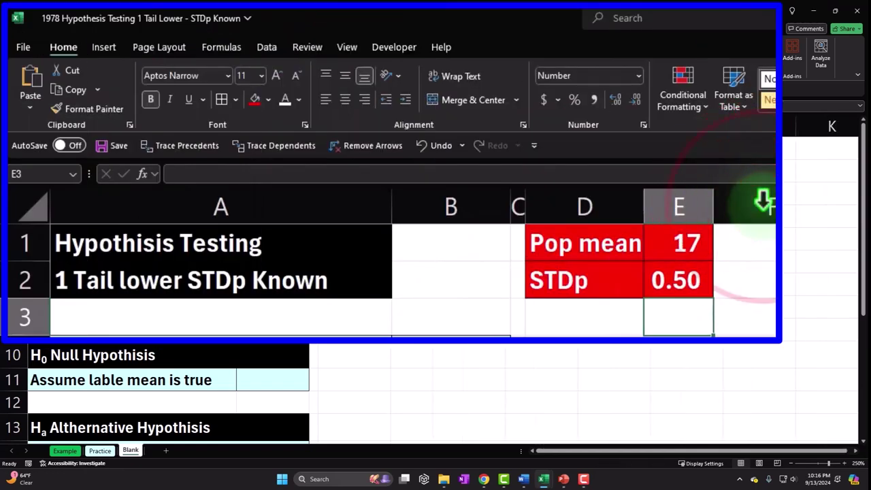
pyautogui.moveTo(714, 202); pyautogui.dragTo(728, 205)
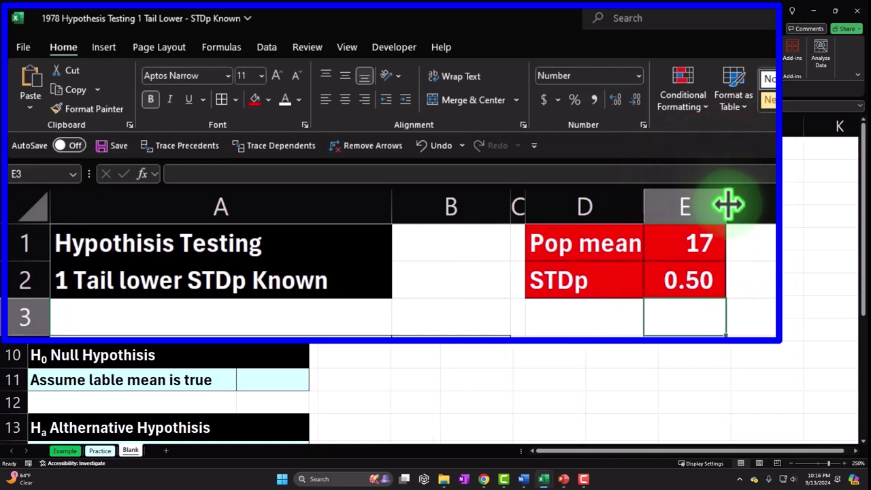
pyautogui.click(758, 243)
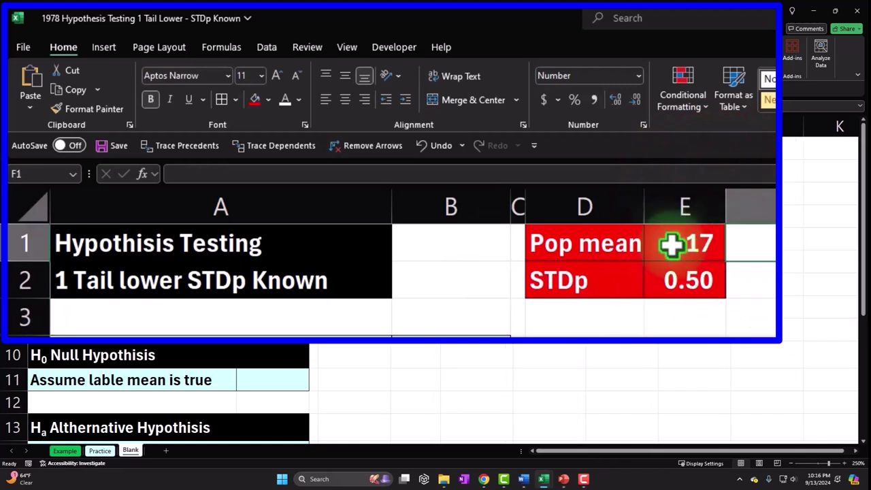
# Copy the thin spacer formatting of column C onto column F with Format Painter.
pyautogui.click(517, 204)
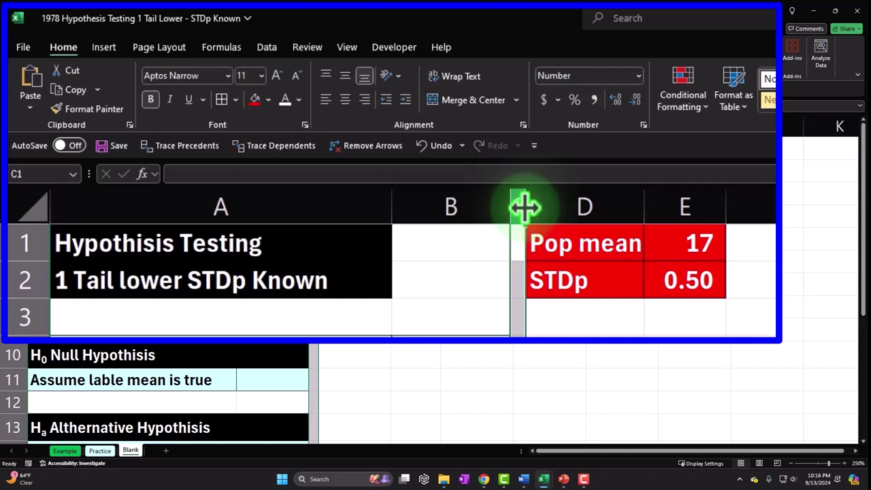
pyautogui.click(85, 109)
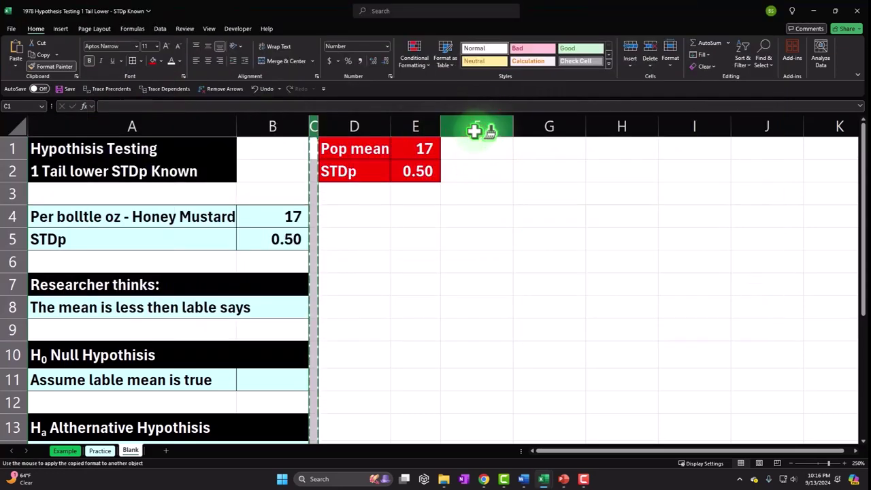
pyautogui.click(475, 131)
# Enter the column heading "Pop" in G1.
pyautogui.click(479, 144)
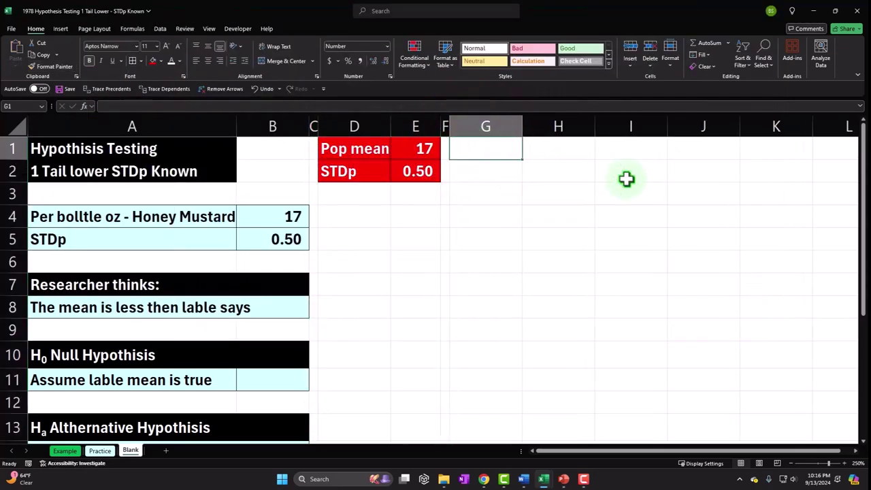
pyautogui.write('Pop')
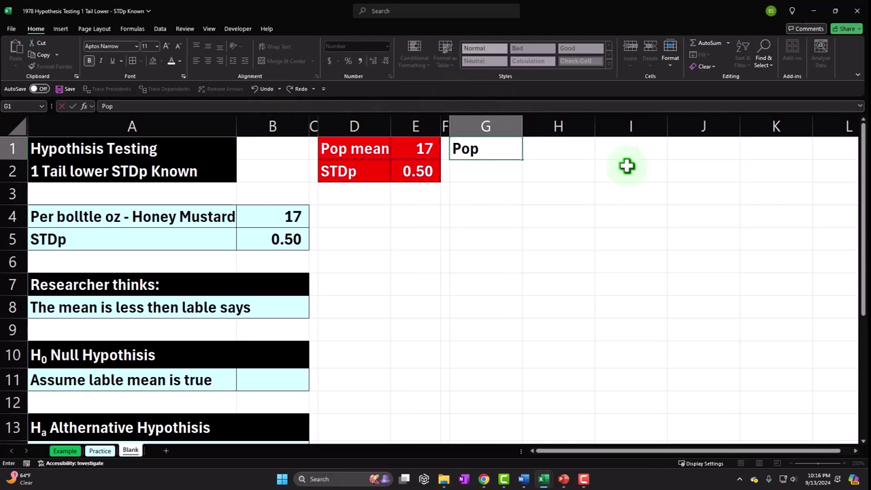
pyautogui.press('Return')
pyautogui.press('Up')
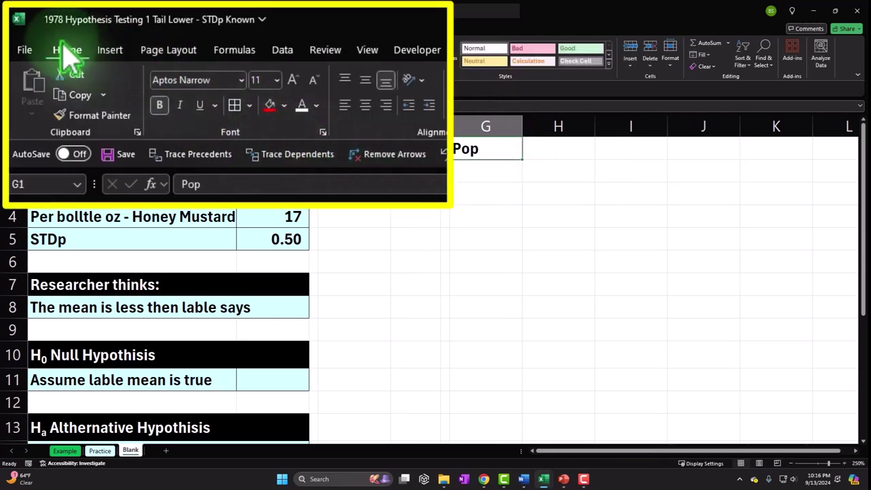
# Format the "Pop" heading in G1 with a black fill, white font and centered alignment.
pyautogui.click(284, 107)
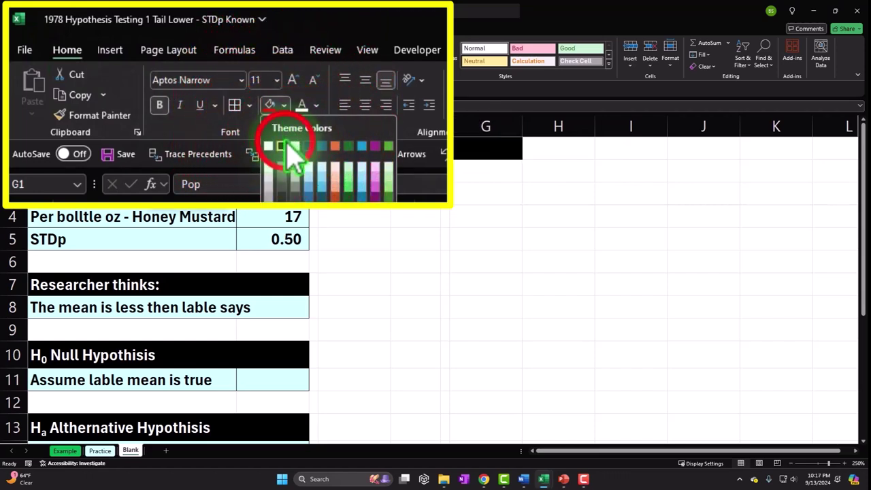
pyautogui.click(280, 146)
pyautogui.click(302, 106)
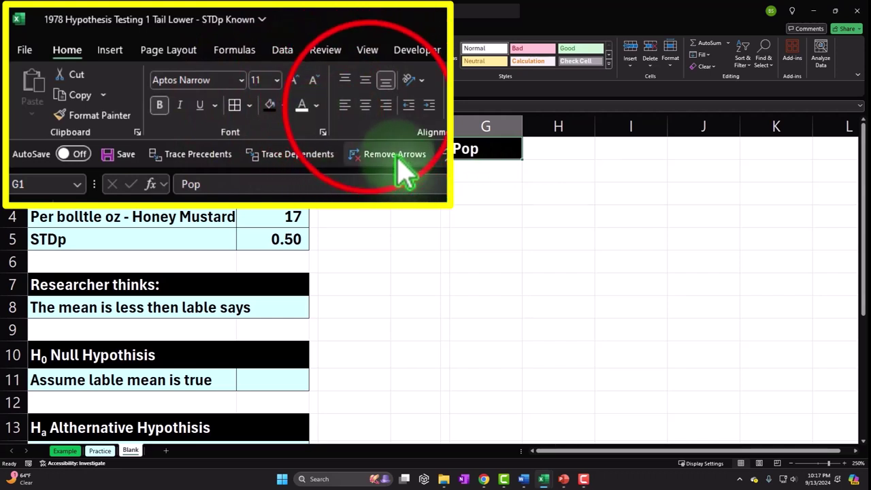
pyautogui.click(366, 105)
# With G2 selected, start the Random Number Generation tool from the Data Analysis tools.
pyautogui.click(497, 174)
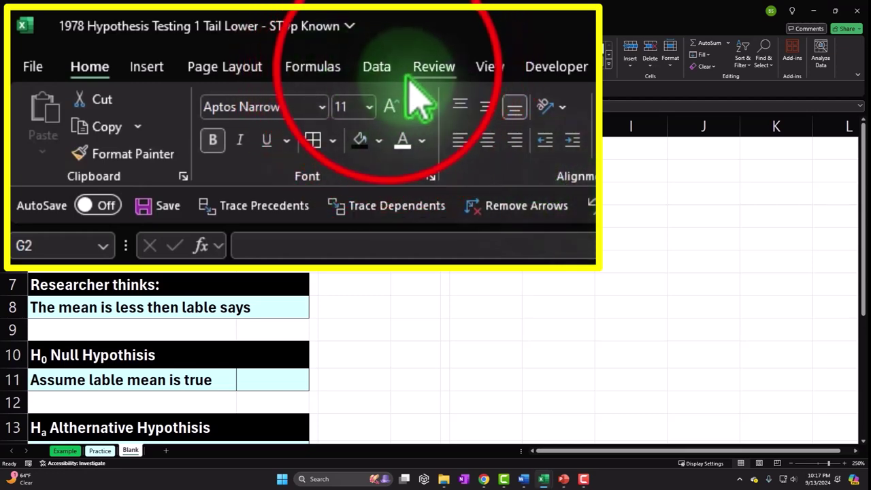
pyautogui.click(384, 71)
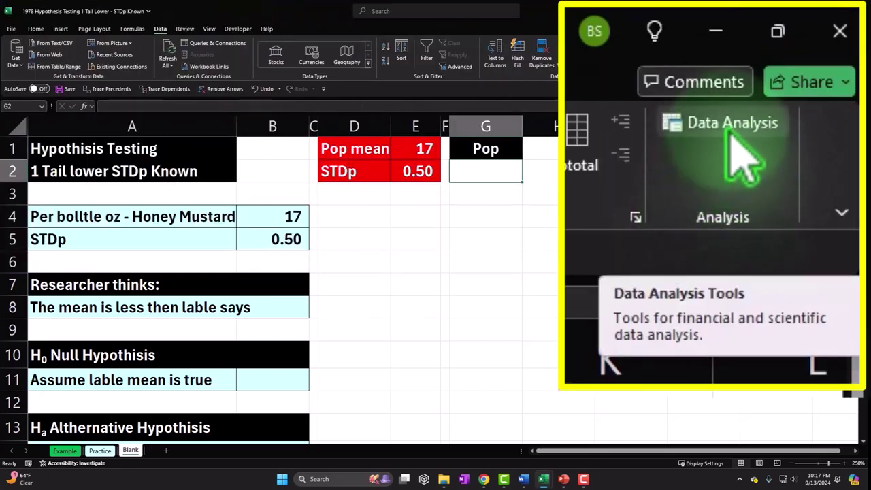
pyautogui.click(735, 136)
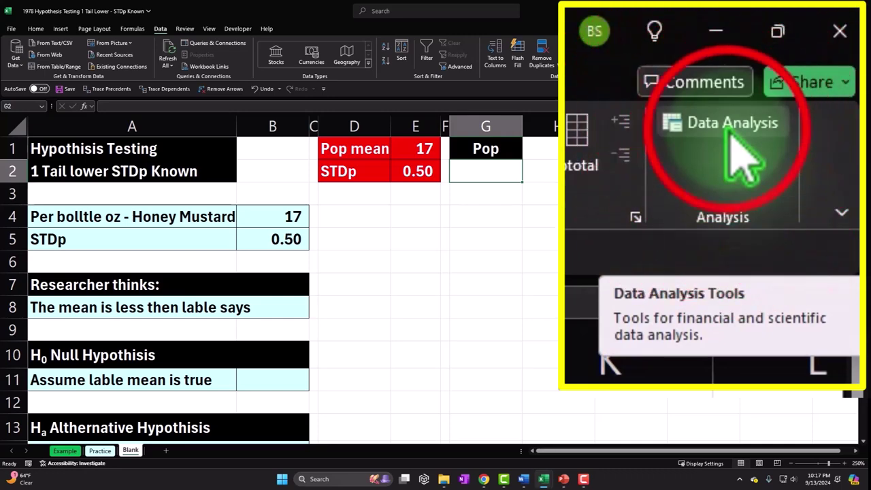
pyautogui.click(478, 246)
pyautogui.moveTo(478, 246); pyautogui.dragTo(660, 142)
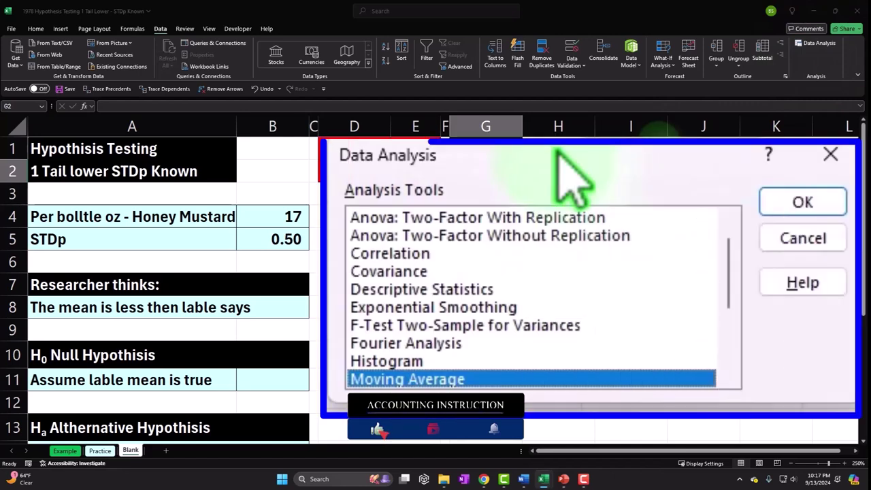
pyautogui.scroll(1, 552, 343)
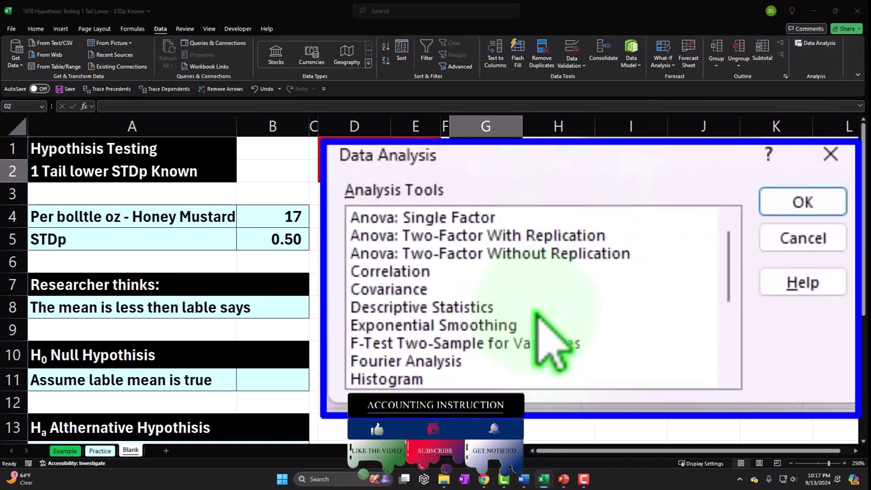
pyautogui.scroll(-1, 552, 344)
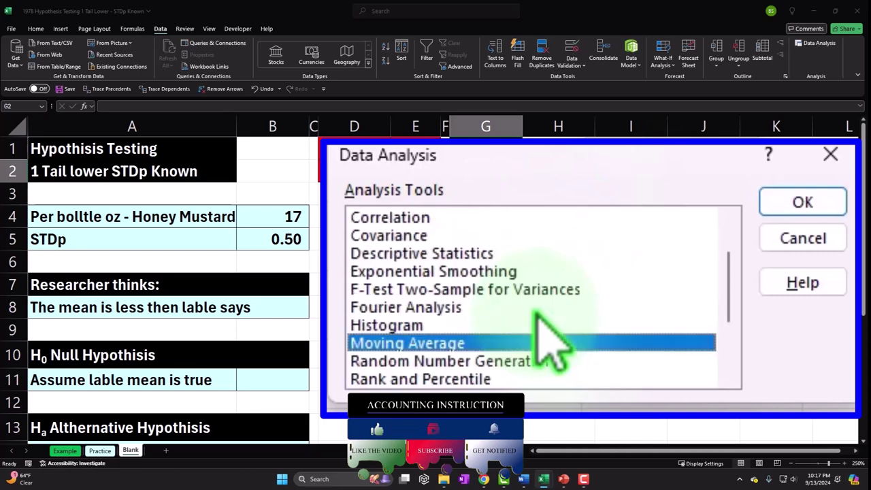
pyautogui.click(524, 360)
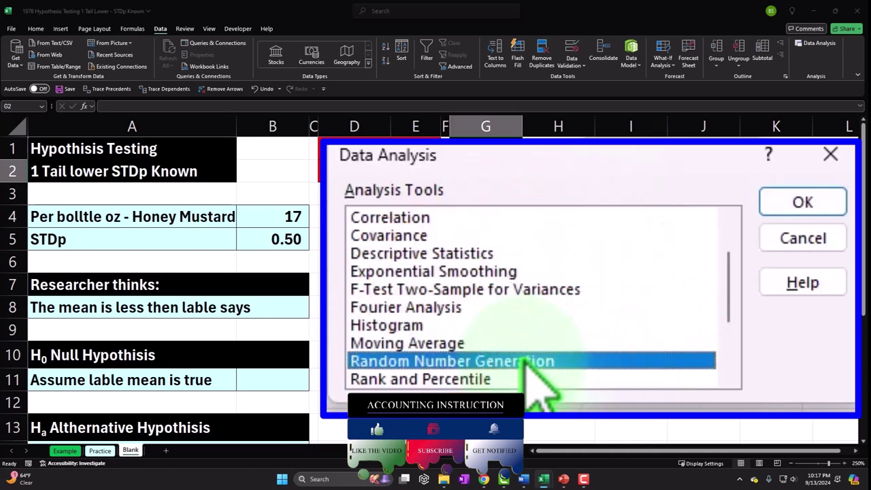
pyautogui.click(802, 202)
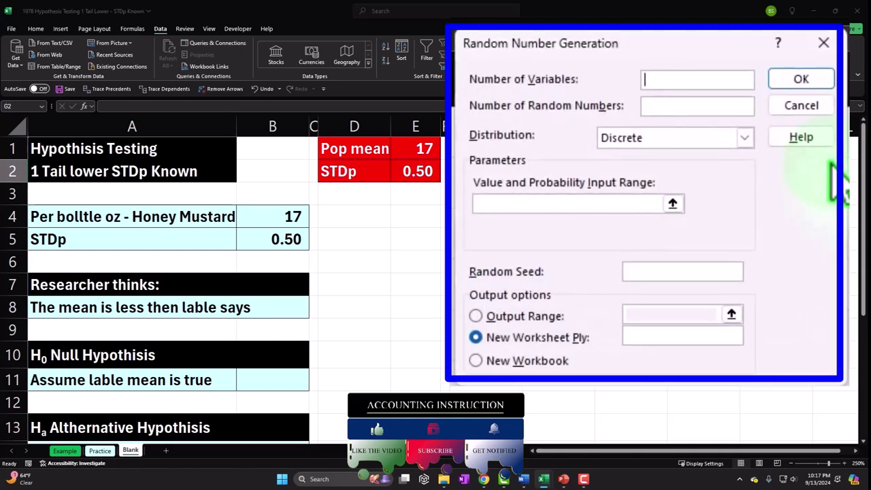
# Configure the random numbers as 1 variable, 500 numbers, Normal distribution, mean 17 and standard deviation 0.5.
pyautogui.click(687, 103)
pyautogui.write('1')
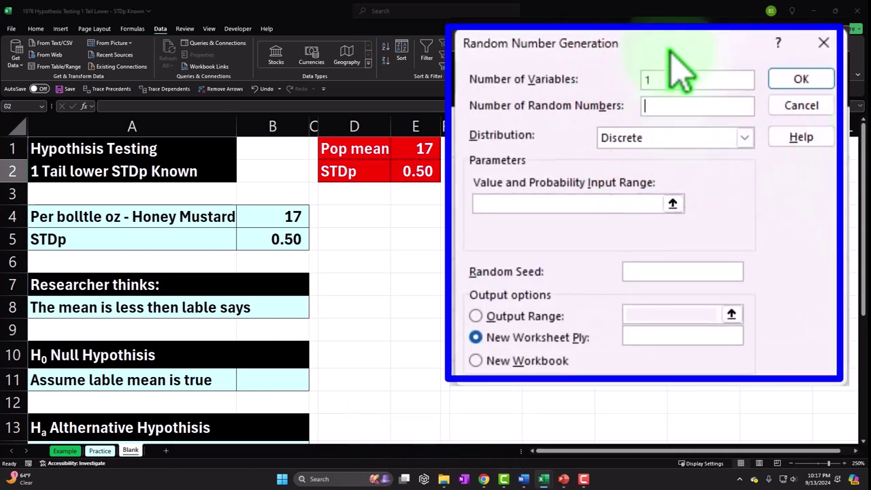
pyautogui.press('Tab')
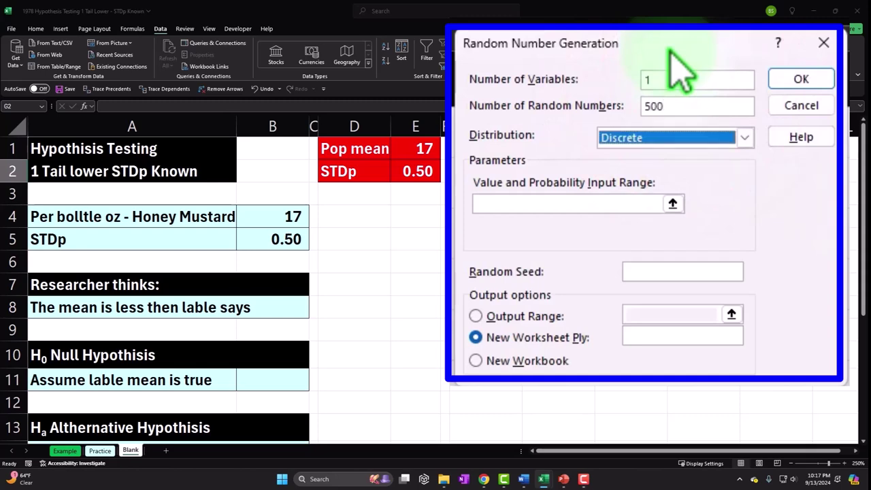
pyautogui.press('n')
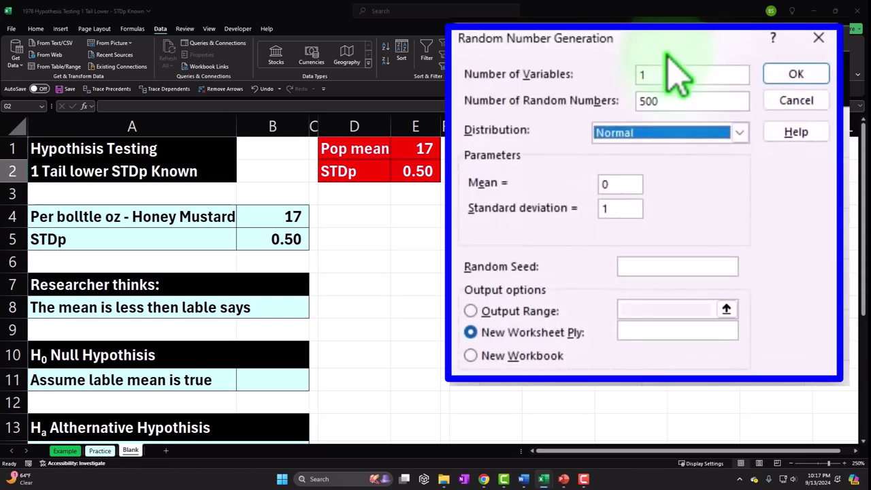
pyautogui.click(619, 184)
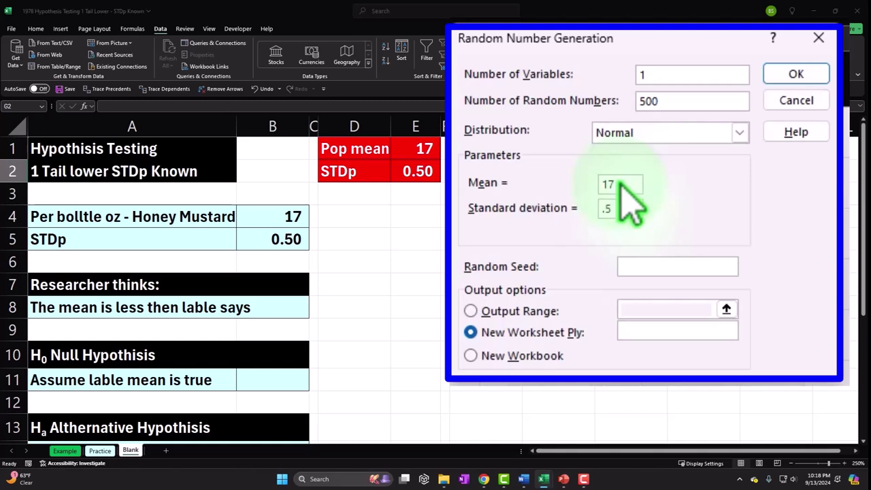
# Set the output range to $G$2 and generate the random population data.
pyautogui.click(470, 311)
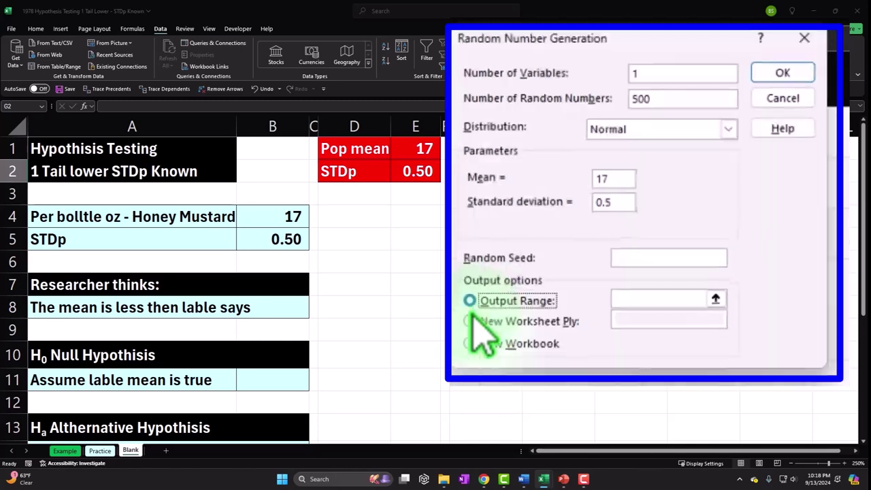
pyautogui.click(635, 307)
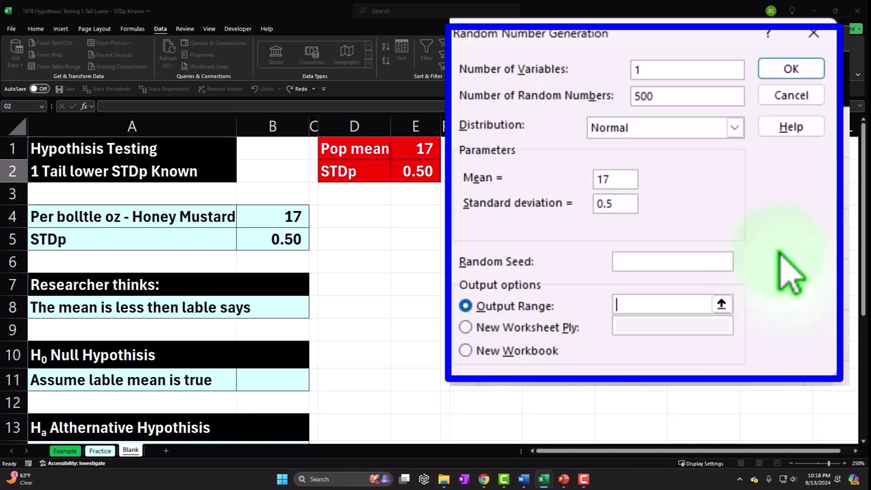
pyautogui.write('$G$2')
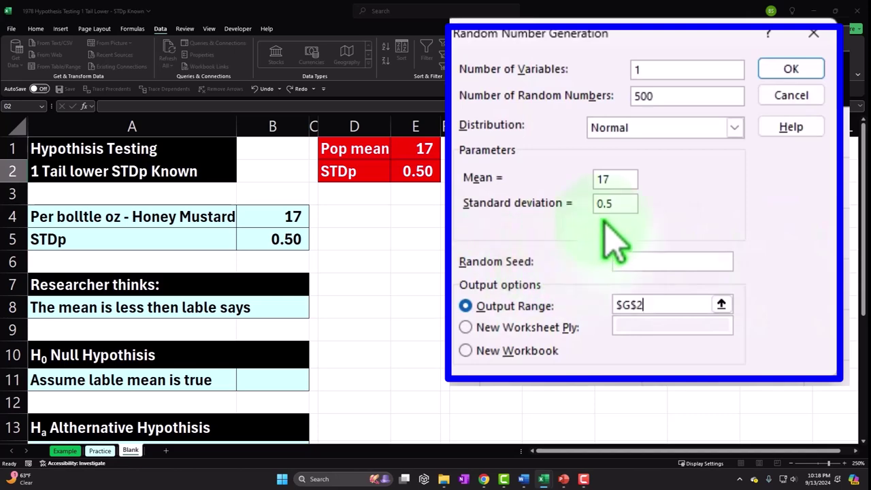
pyautogui.click(790, 75)
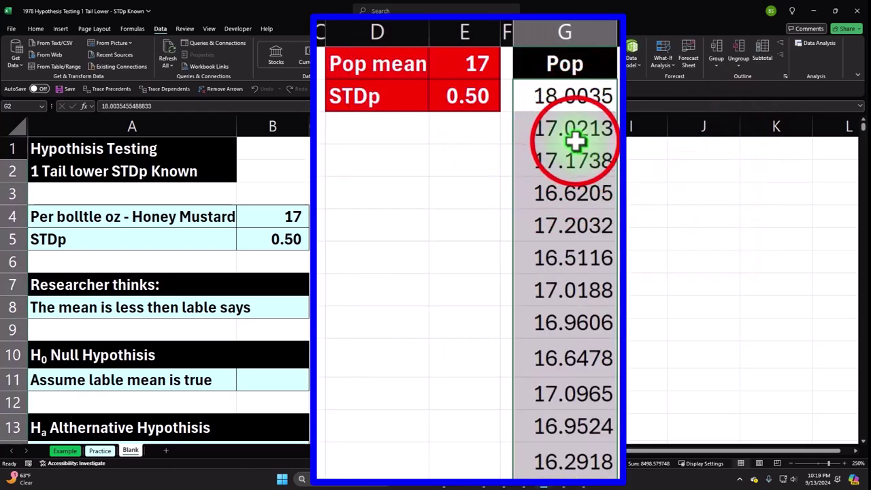
pyautogui.click(575, 140)
pyautogui.hotkey('ctrl', 'shift', 'Down')
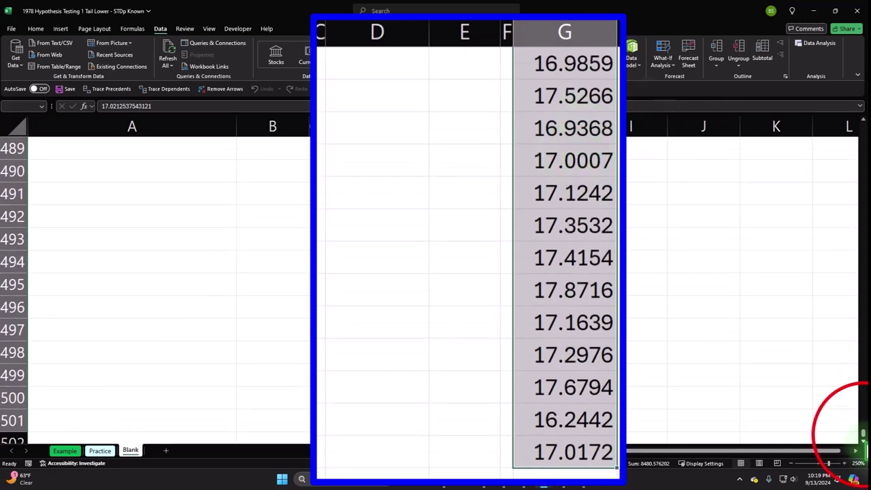
pyautogui.scroll(15, 859, 433)
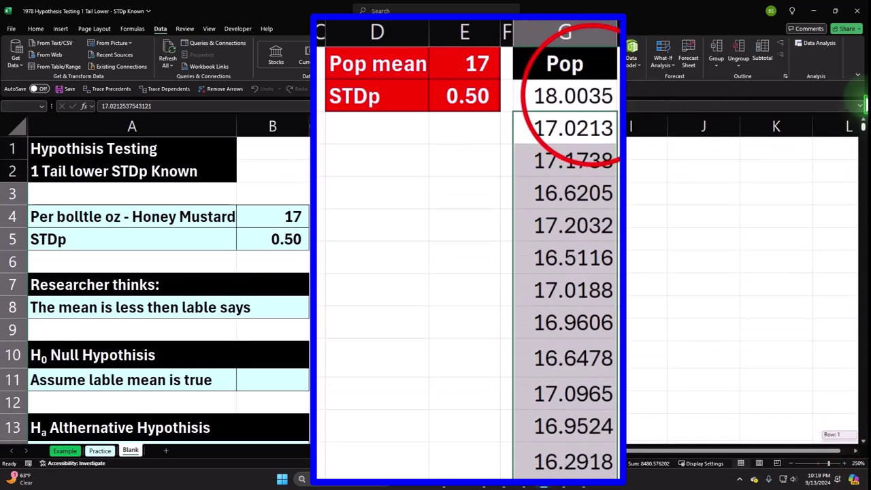
# Format all population values from G2 down as Currency with no symbol, two decimals and negatives in red parentheses.
pyautogui.click(591, 96)
pyautogui.hotkey('ctrl', 'shift', 'Down')
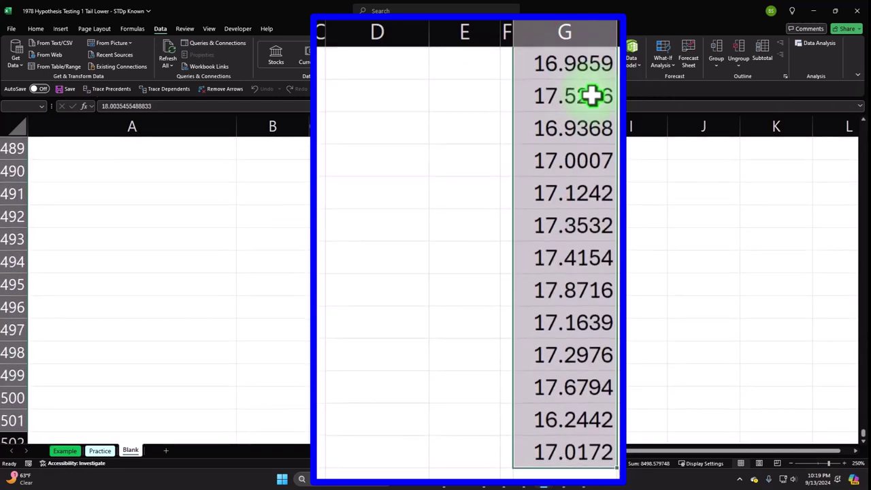
pyautogui.moveTo(861, 433); pyautogui.dragTo(850, 112)
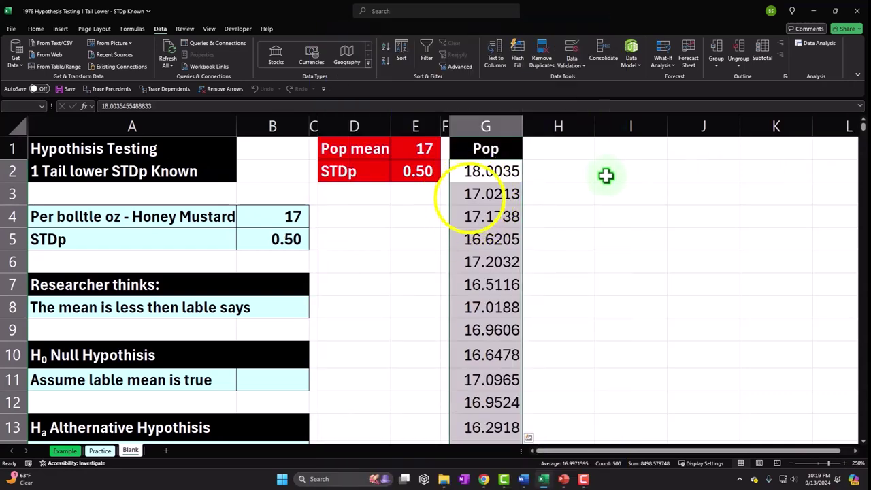
pyautogui.rightClick(477, 173)
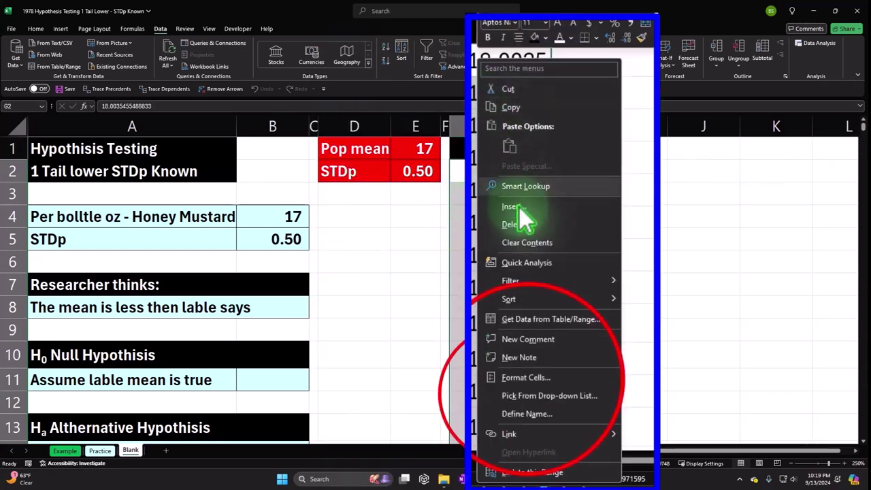
pyautogui.click(503, 390)
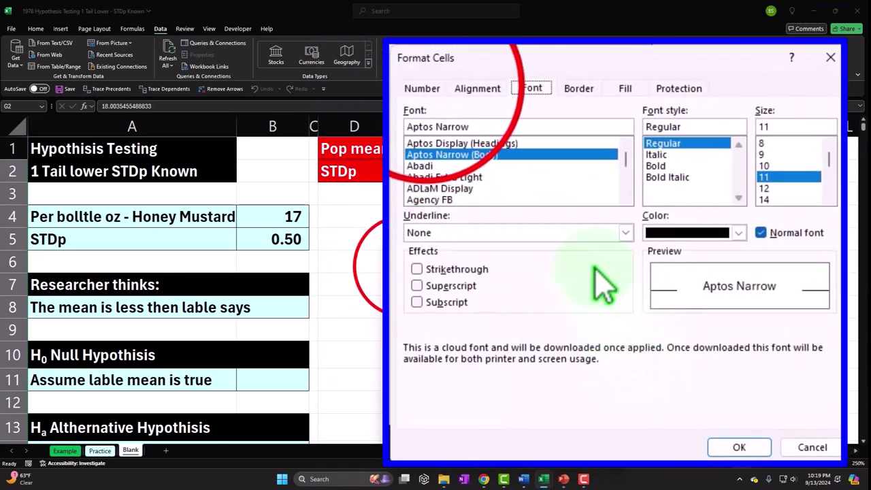
pyautogui.click(438, 94)
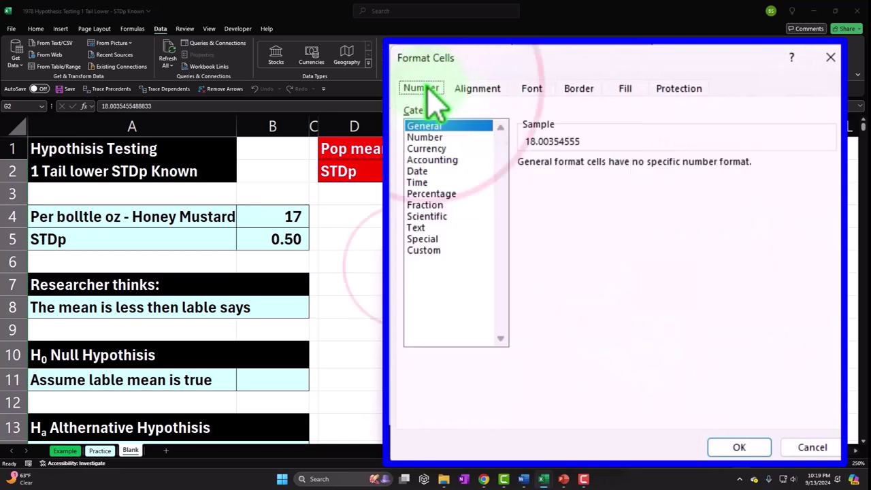
pyautogui.click(428, 149)
pyautogui.click(524, 252)
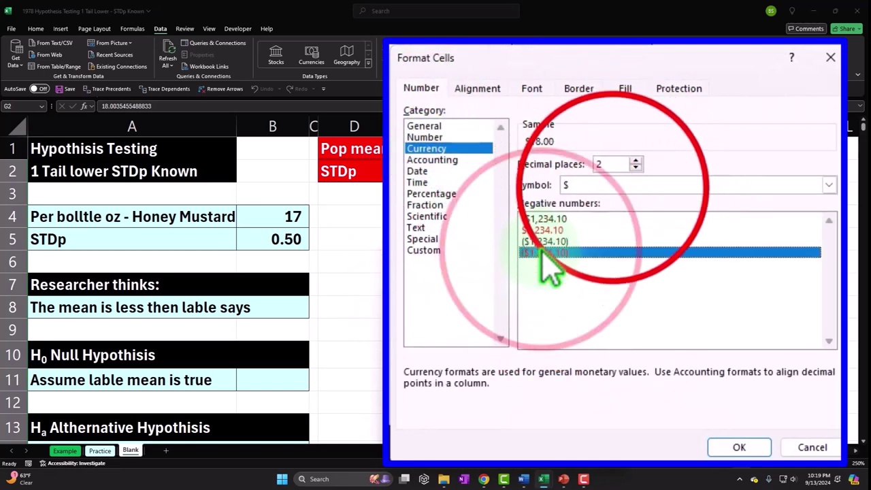
pyautogui.click(614, 189)
pyautogui.click(612, 198)
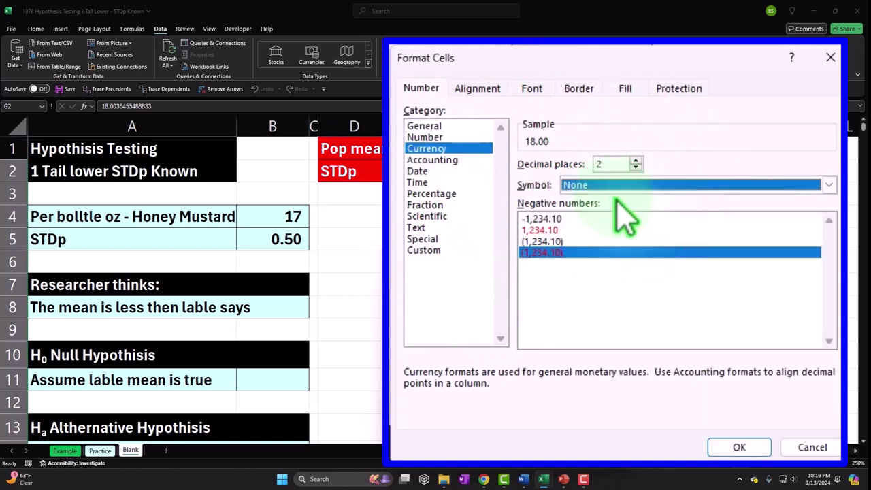
pyautogui.click(742, 447)
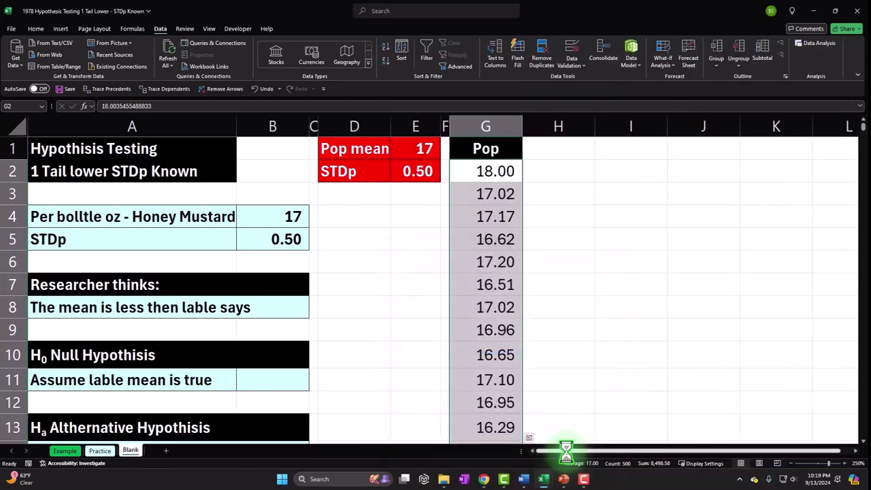
# Make the population values in column G bold with all borders, a red fill and white font.
pyautogui.click(35, 29)
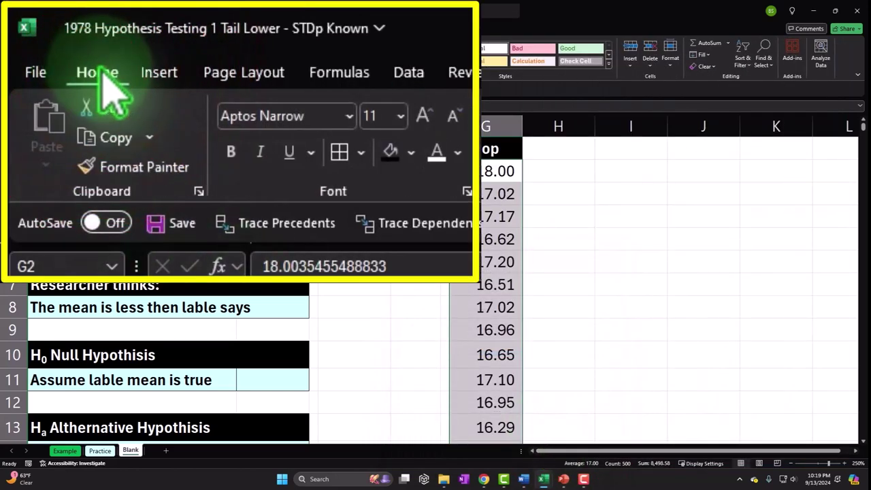
pyautogui.click(230, 153)
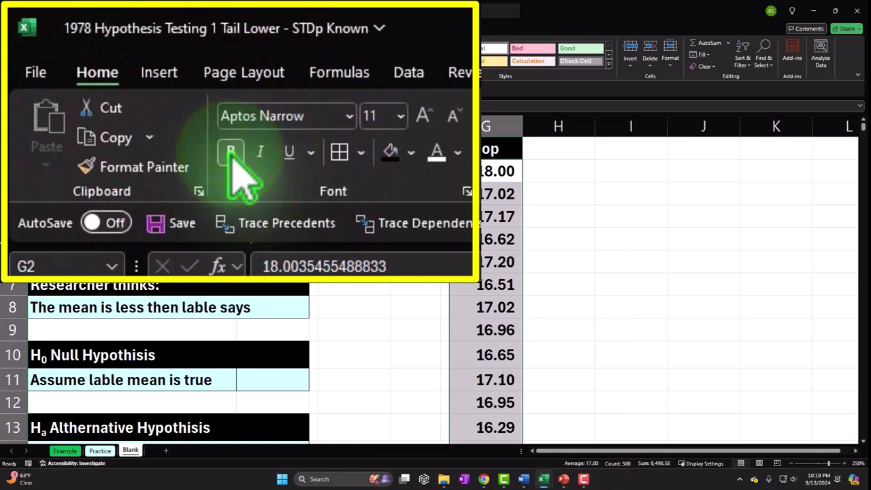
pyautogui.click(150, 38)
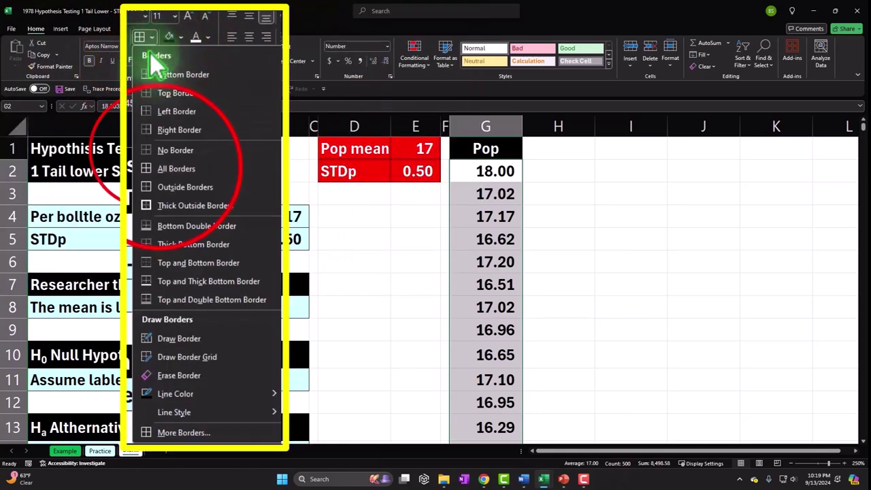
pyautogui.click(167, 168)
pyautogui.click(169, 37)
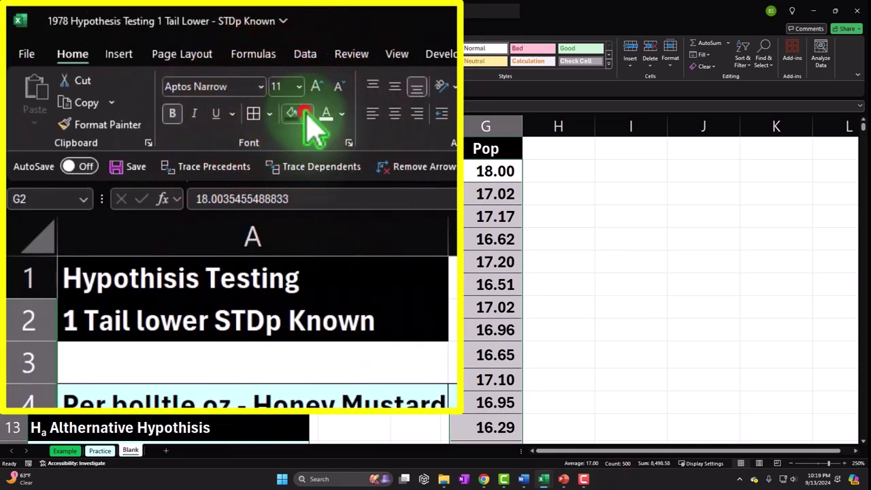
pyautogui.click(307, 273)
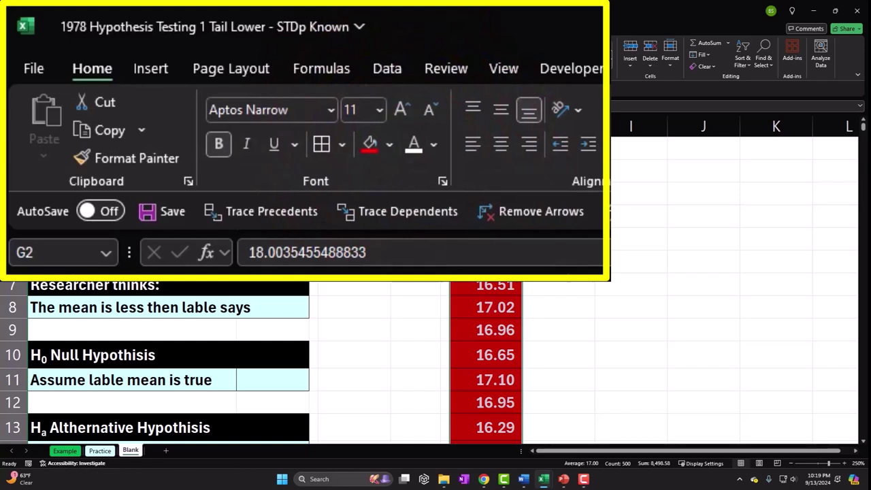
# Insert a histogram of the population data in column G and delete its chart title.
pyautogui.click(151, 70)
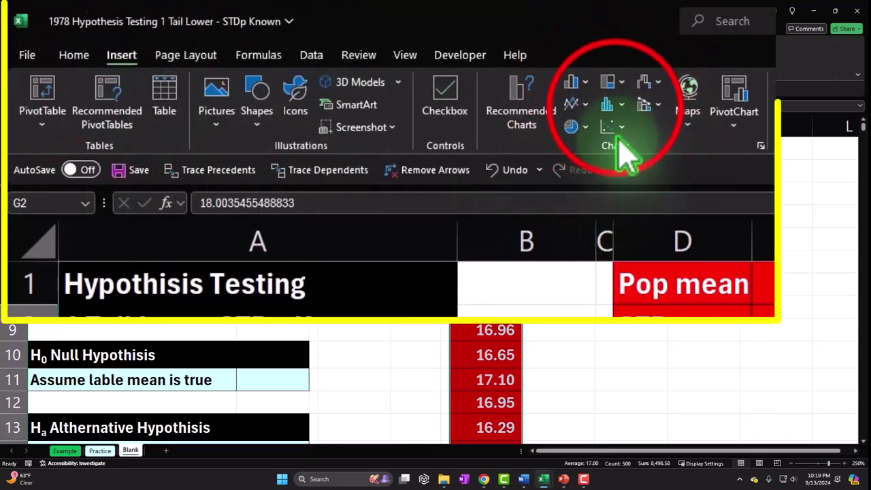
pyautogui.click(612, 106)
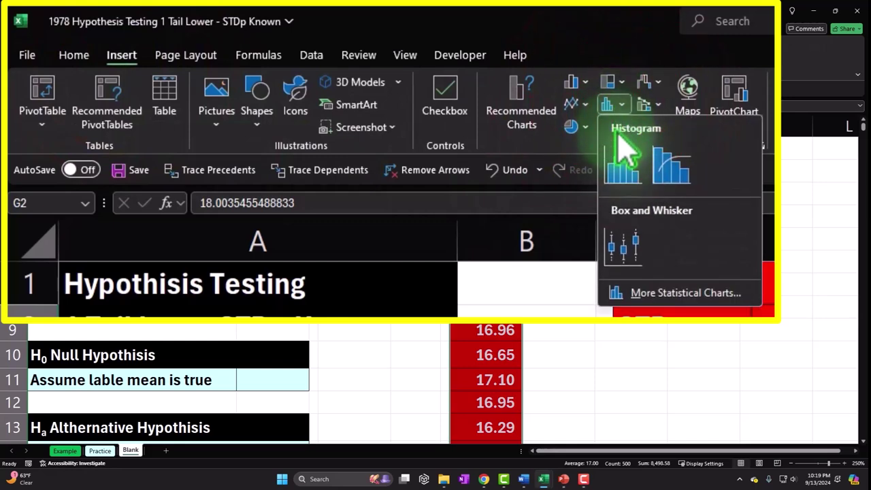
pyautogui.click(620, 155)
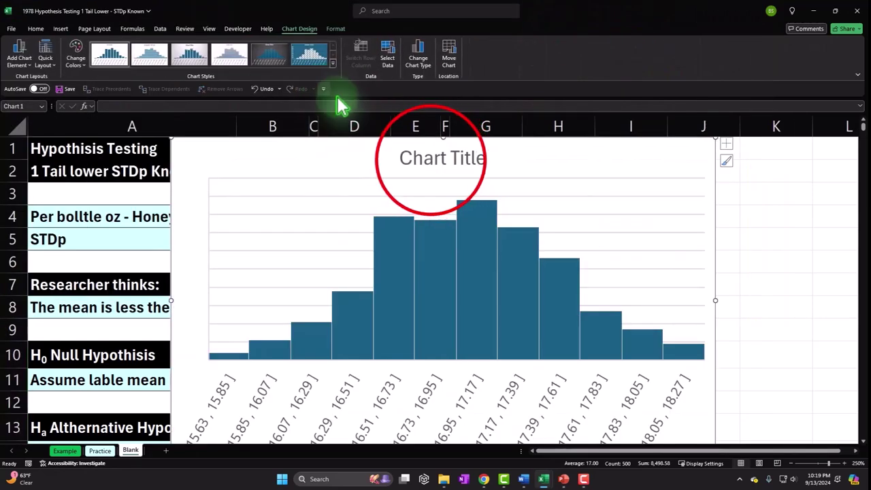
pyautogui.click(434, 163)
pyautogui.press('Delete')
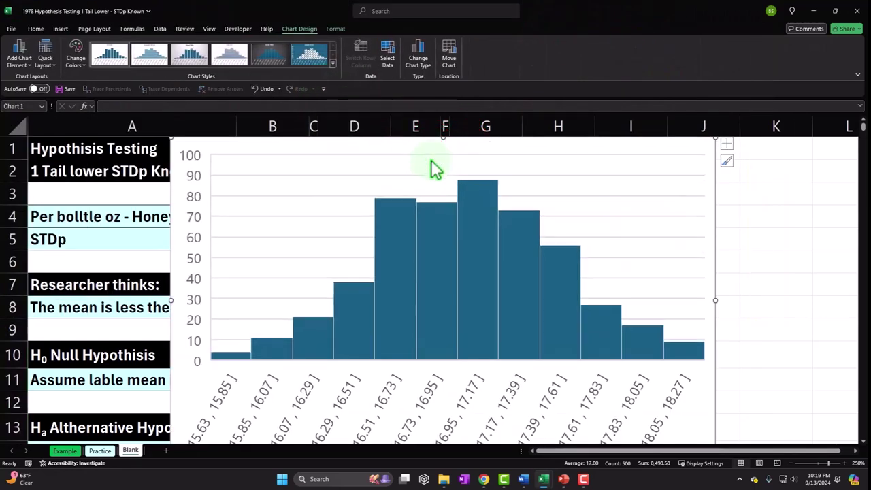
# Move the histogram farther down the sheet, clear of the hypothesis text and population inputs in the upper rows.
pyautogui.click(599, 198)
pyautogui.moveTo(620, 155); pyautogui.dragTo(535, 279)
pyautogui.scroll(-2, 539, 227)
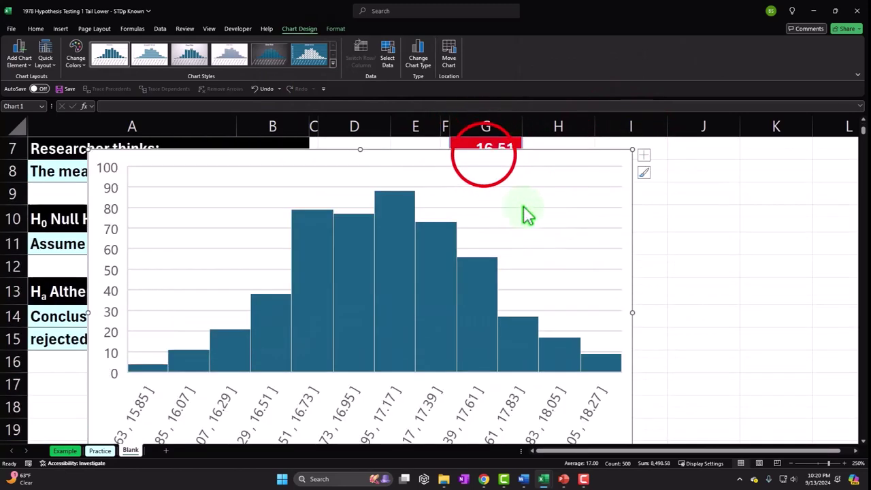
pyautogui.moveTo(483, 159); pyautogui.dragTo(429, 361)
pyautogui.scroll(-2, 435, 280)
pyautogui.moveTo(435, 278); pyautogui.dragTo(437, 238)
pyautogui.scroll(-2, 437, 238)
pyautogui.moveTo(576, 413)
pyautogui.mouseDown()
pyautogui.moveTo(367, 389)
pyautogui.moveTo(387, 387)
pyautogui.mouseUp()
pyautogui.scroll(6, 446, 385)
pyautogui.moveTo(351, 148); pyautogui.dragTo(412, 170)
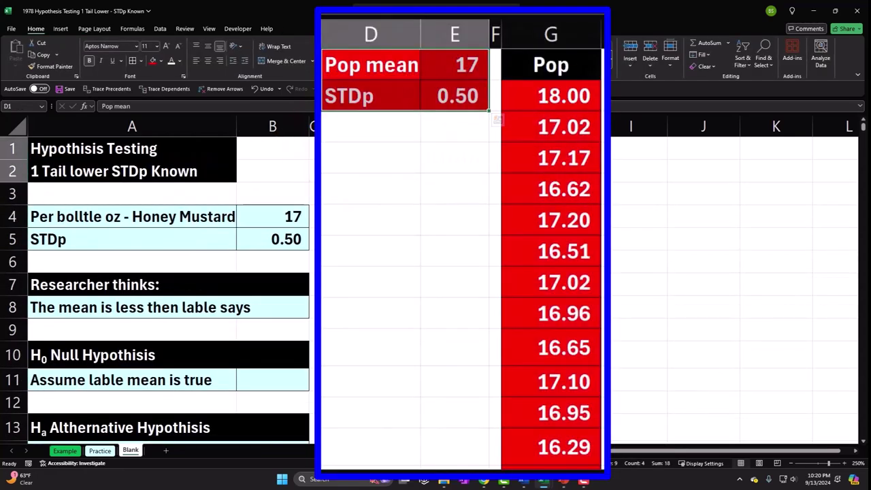
# Narrow column H to match column F by copying column F's formatting with Format Painter.
pyautogui.click(496, 30)
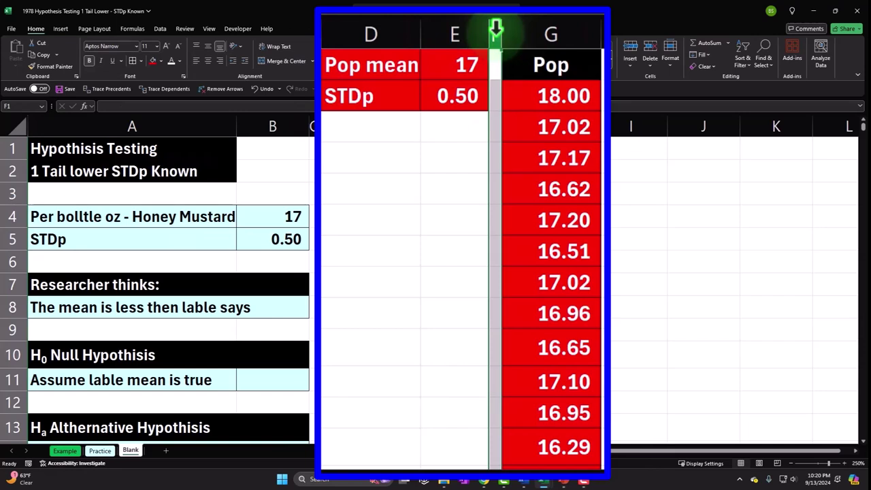
pyautogui.click(45, 66)
pyautogui.click(593, 126)
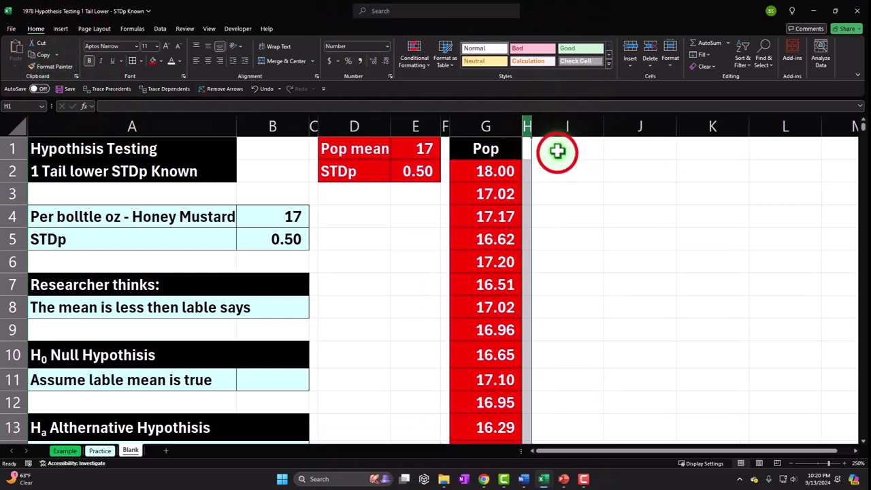
# Enter the label "N=Pop count" in I1 and widen column I to fit it.
pyautogui.click(557, 151)
pyautogui.write('P')
pyautogui.press('BackSpace')
pyautogui.write('N=Pop cou')
pyautogui.press('BackSpace')
pyautogui.write('ount')
pyautogui.press('Return')
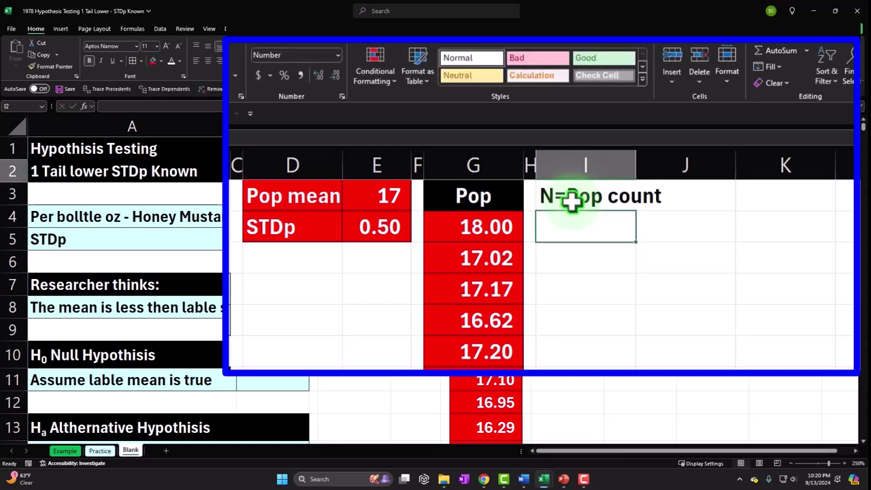
pyautogui.moveTo(637, 153); pyautogui.dragTo(667, 157)
# Count the population values in J1 with the formula =COUNT(G2:G501).
pyautogui.click(708, 198)
pyautogui.write('=')
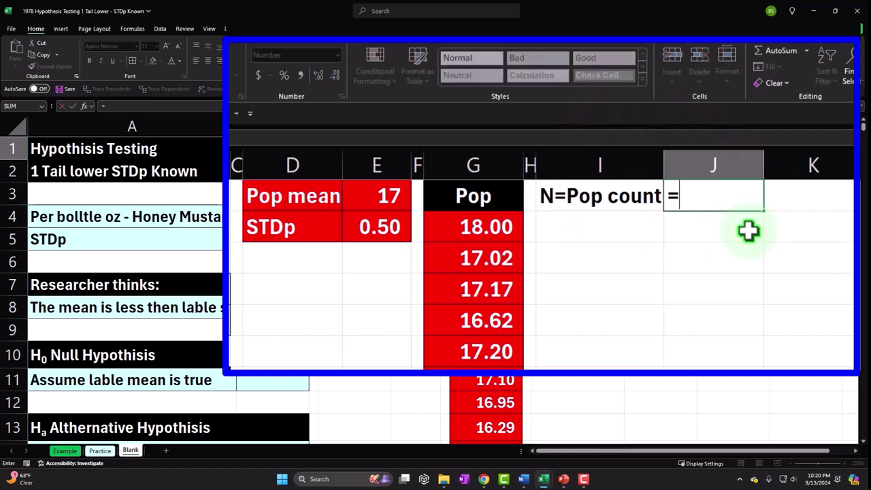
pyautogui.write('coun')
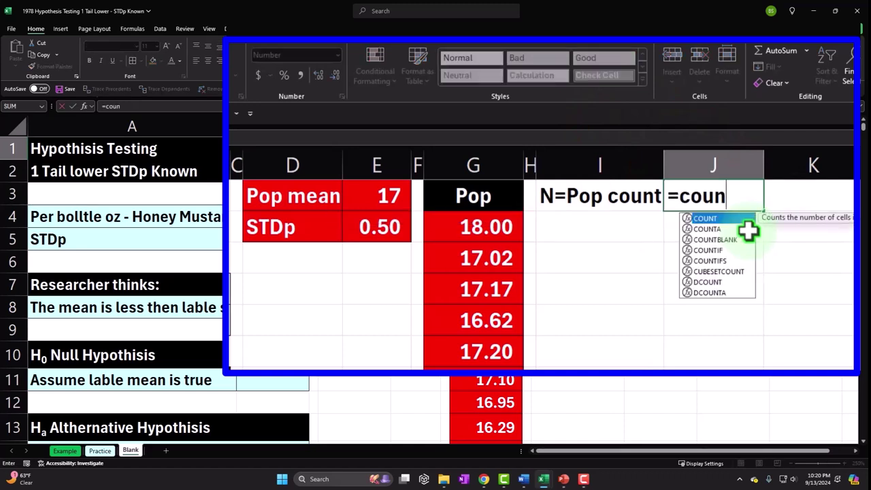
pyautogui.press('Tab')
pyautogui.press('Left')
pyautogui.press('Left')
pyautogui.press('Left')
pyautogui.press('Down')
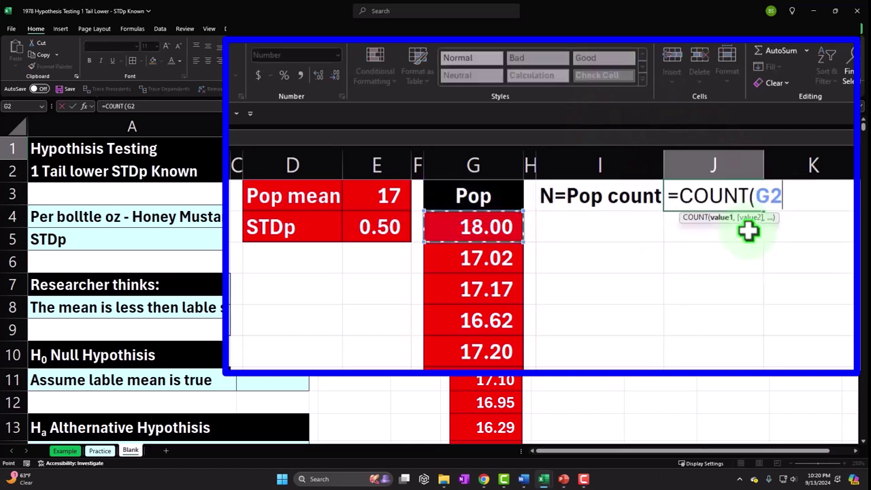
pyautogui.hotkey('ctrl', 'shift', 'Down')
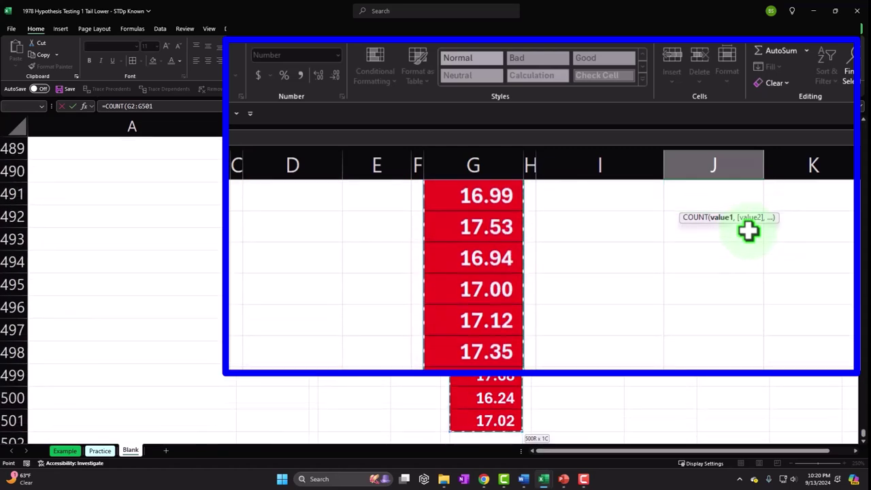
pyautogui.hotkey('ctrl', 'BackSpace')
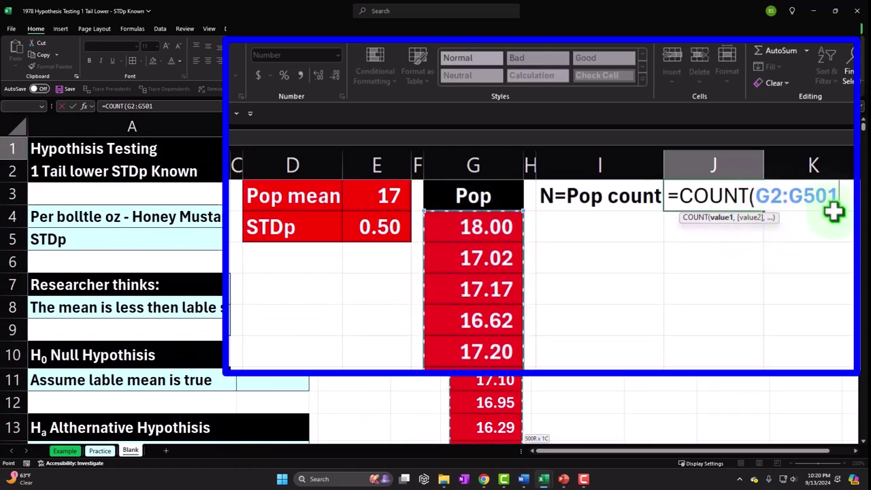
pyautogui.press('Return')
# Label I2 "Pop mean" and calculate the mean in J2 with =AVERAGE(G2:G501).
pyautogui.press('Left')
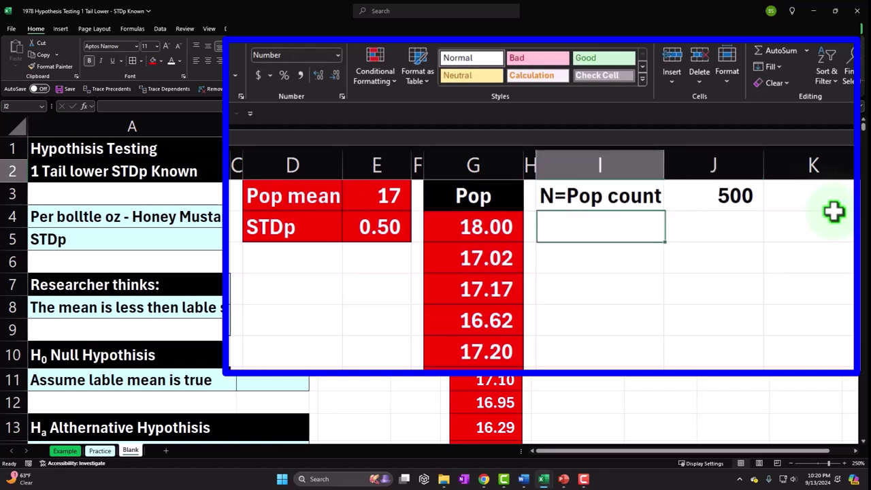
pyautogui.write('Pop mean')
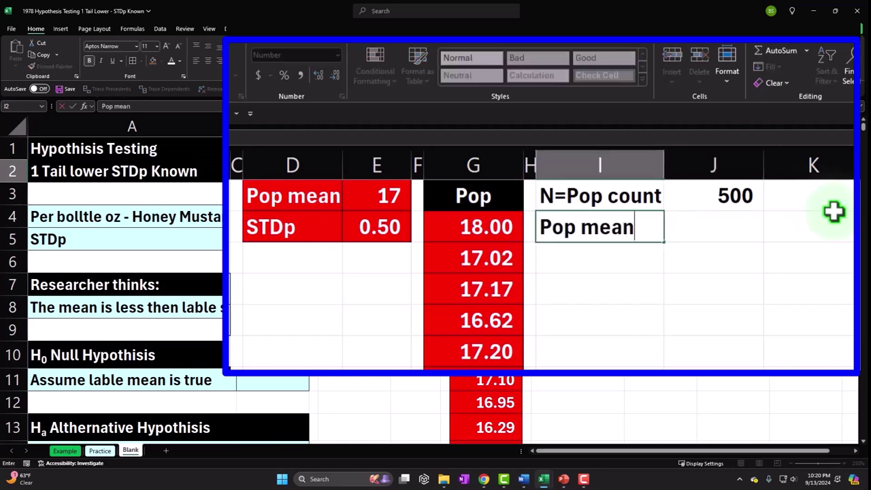
pyautogui.press('Right')
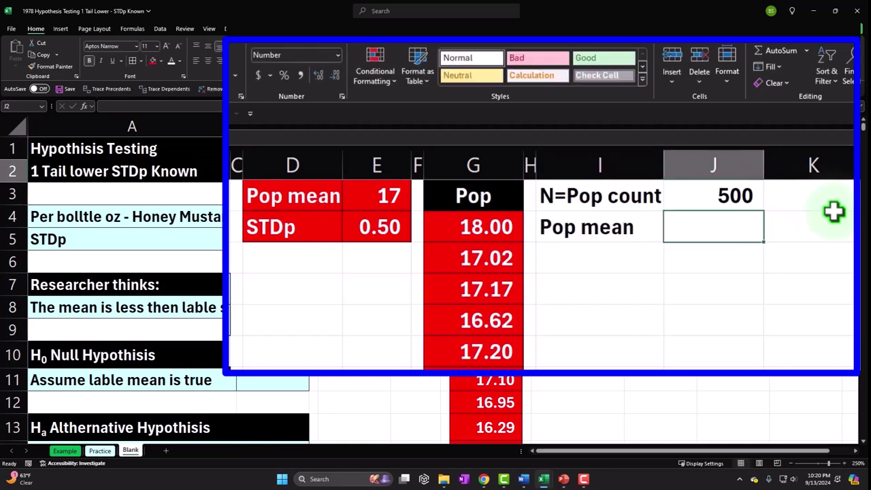
pyautogui.write('=aver')
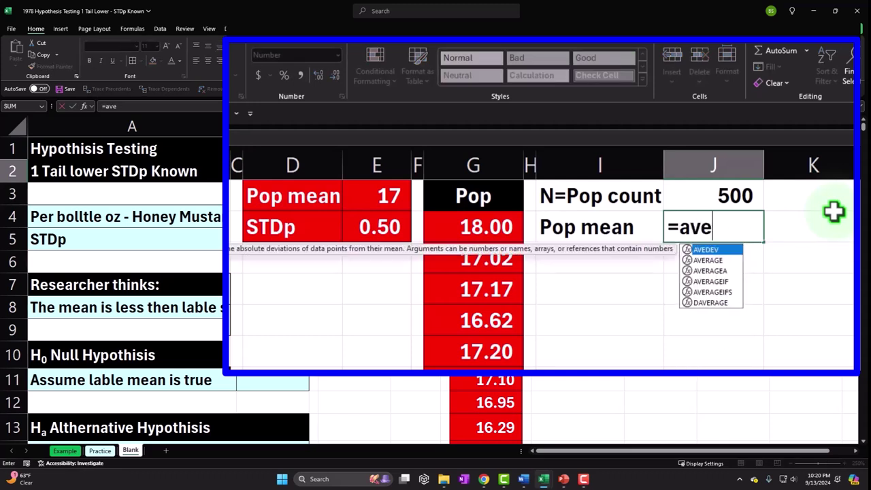
pyautogui.press('Tab')
pyautogui.press('Left')
pyautogui.press('Left')
pyautogui.press('Left')
pyautogui.hotkey('ctrl', 'shift', 'Down')
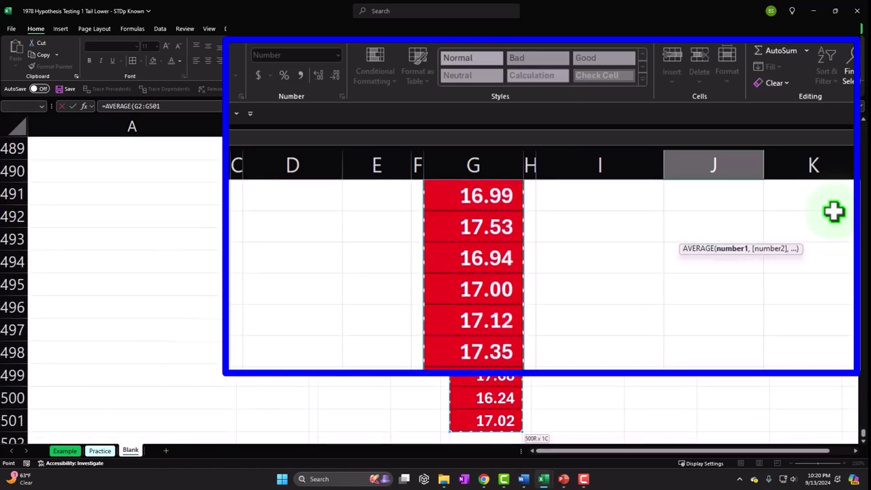
pyautogui.hotkey('ctrl', 'BackSpace')
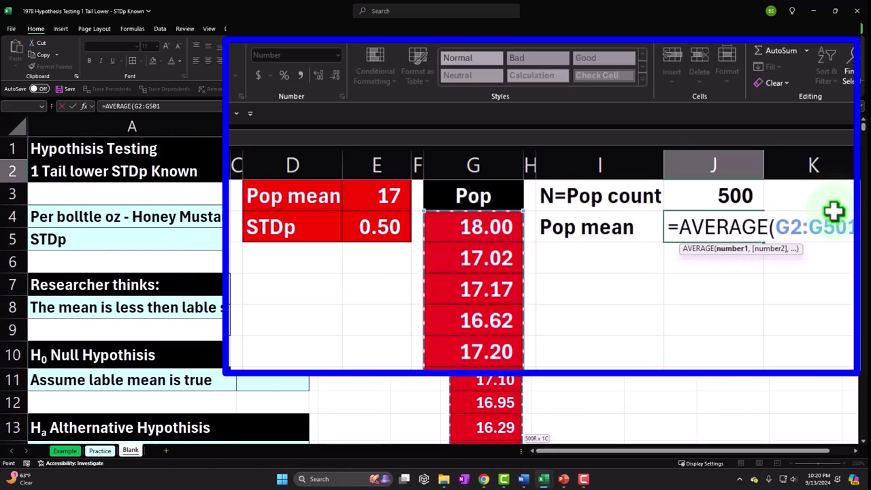
pyautogui.press('Return')
# Show the population mean in J2 with three decimal places.
pyautogui.press('Right')
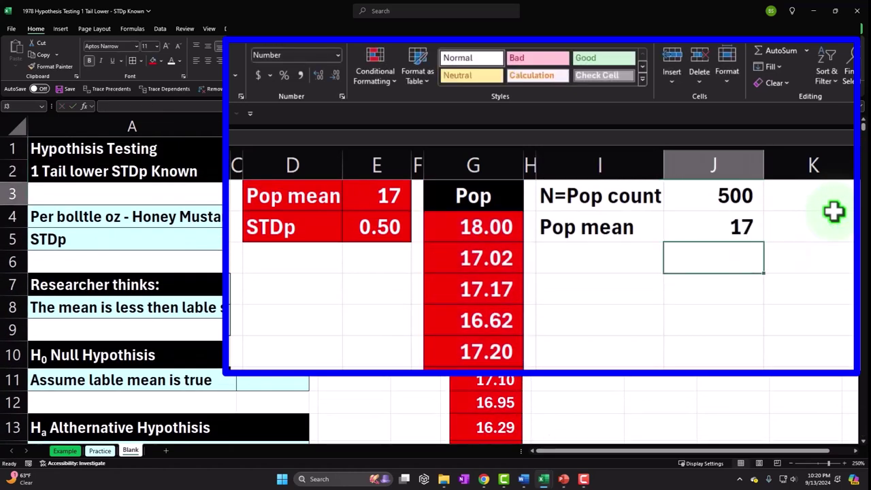
pyautogui.press('Up')
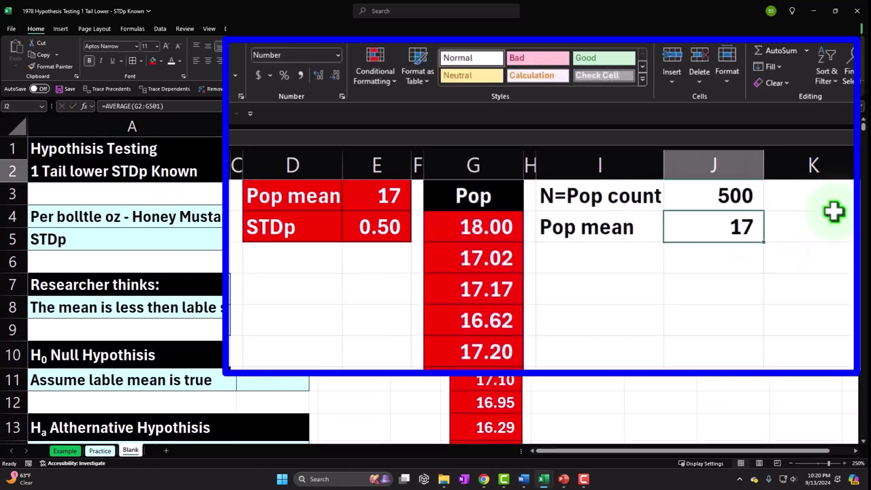
pyautogui.doubleClick(318, 75)
pyautogui.click(317, 74)
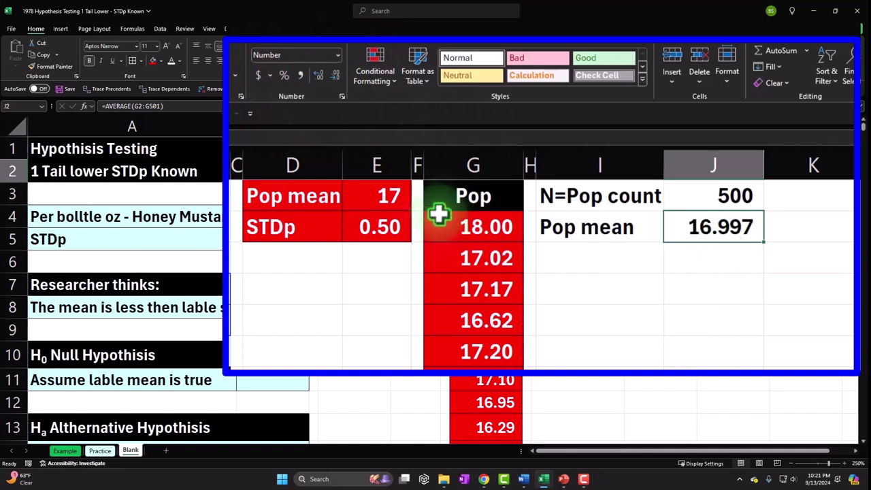
# Enter the label "STDp" in I3, below the population mean label.
pyautogui.click(608, 256)
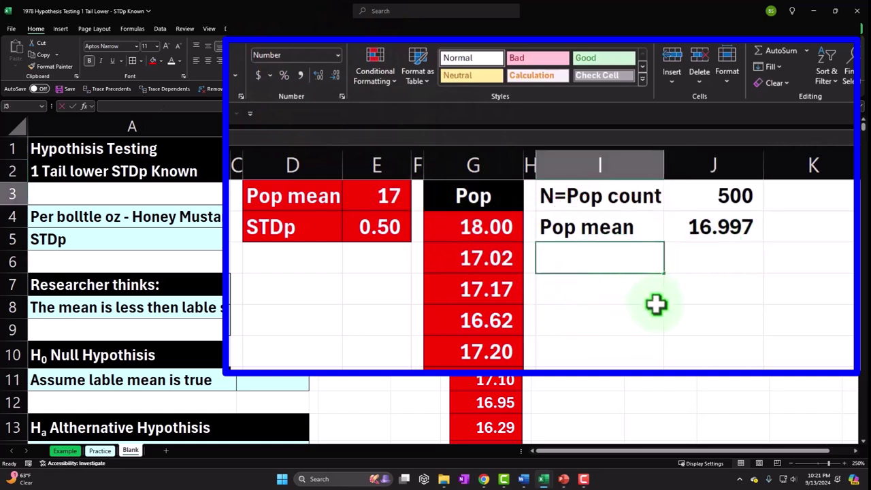
pyautogui.write('Po')
pyautogui.press('BackSpace')
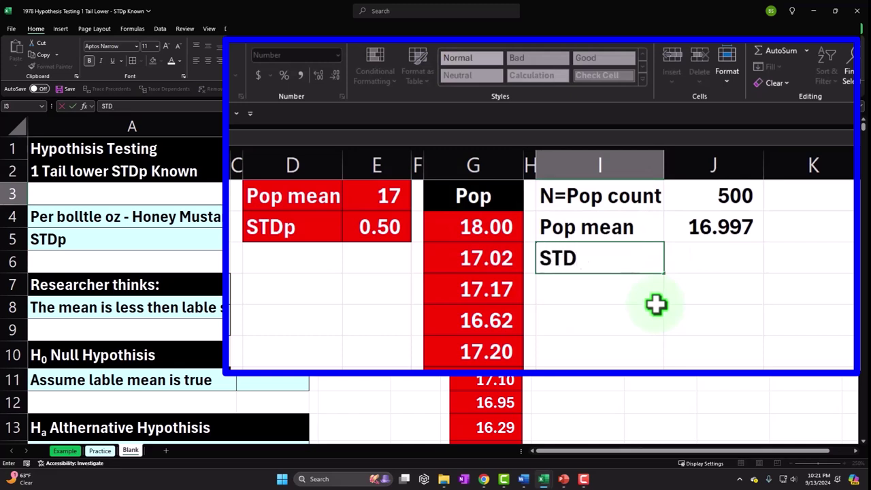
pyautogui.write('p')
pyautogui.press('Tab')
# Calculate the population standard deviation in J3 with the formula =STDEV.P(G2:G501).
pyautogui.write('=st')
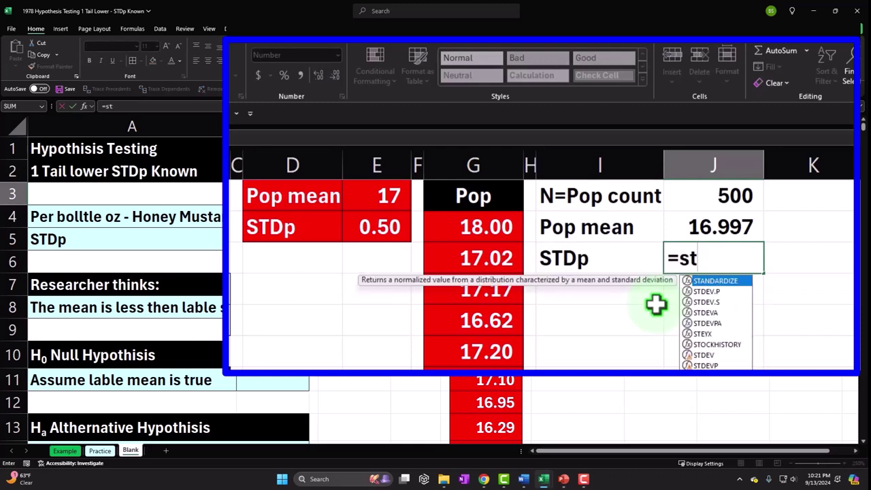
pyautogui.press('Down')
pyautogui.press('Tab')
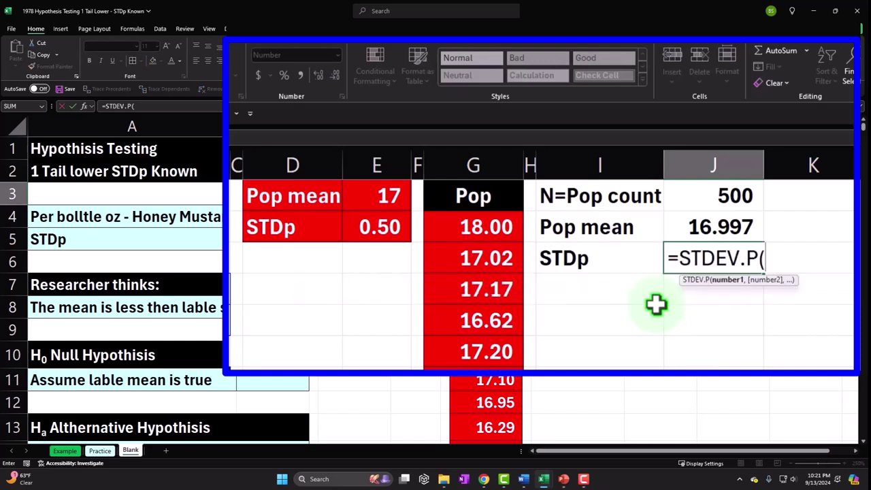
pyautogui.press('Left')
pyautogui.press('Left')
pyautogui.press('Left')
pyautogui.press('Up')
pyautogui.hotkey('ctrl', 'shift', 'Down')
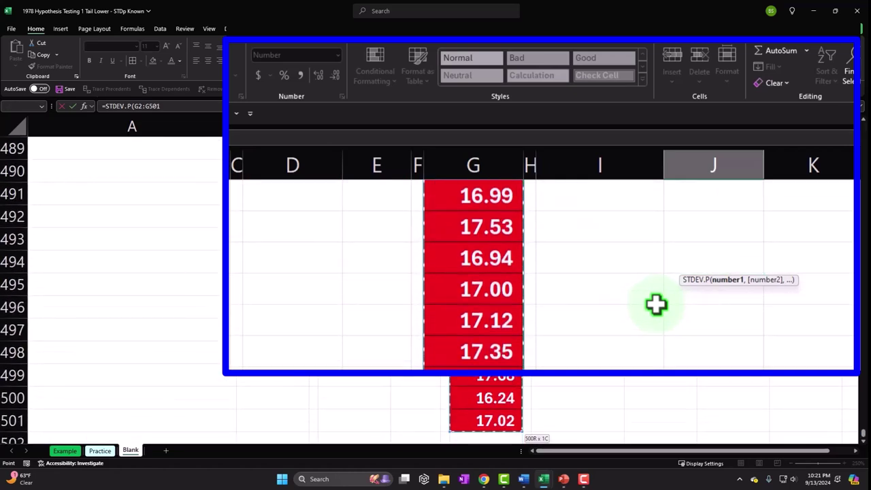
pyautogui.hotkey('ctrl', 'BackSpace')
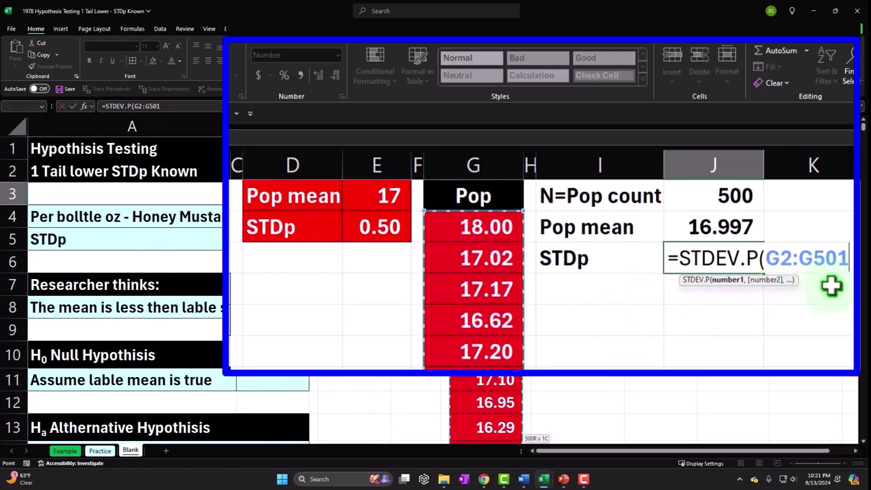
pyautogui.press('Return')
# Show the population standard deviation in J3 with two decimal places.
pyautogui.press('Up')
pyautogui.press('Right')
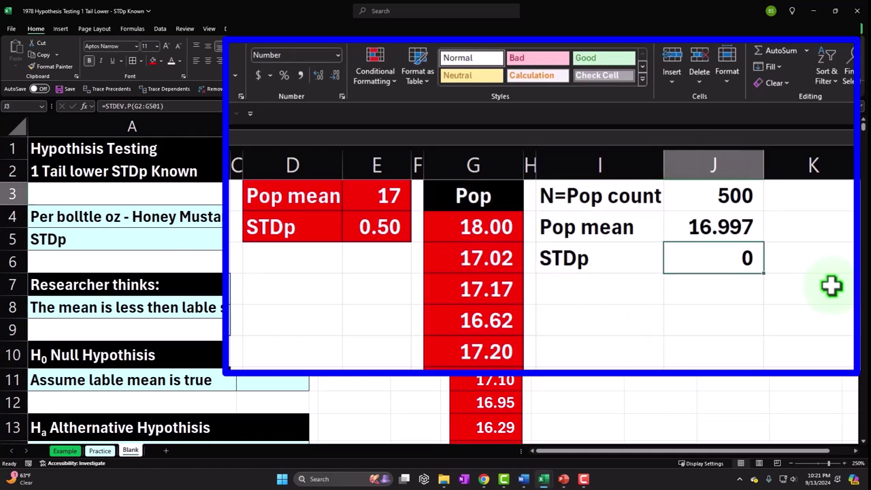
pyautogui.click(318, 74)
pyautogui.click(318, 74)
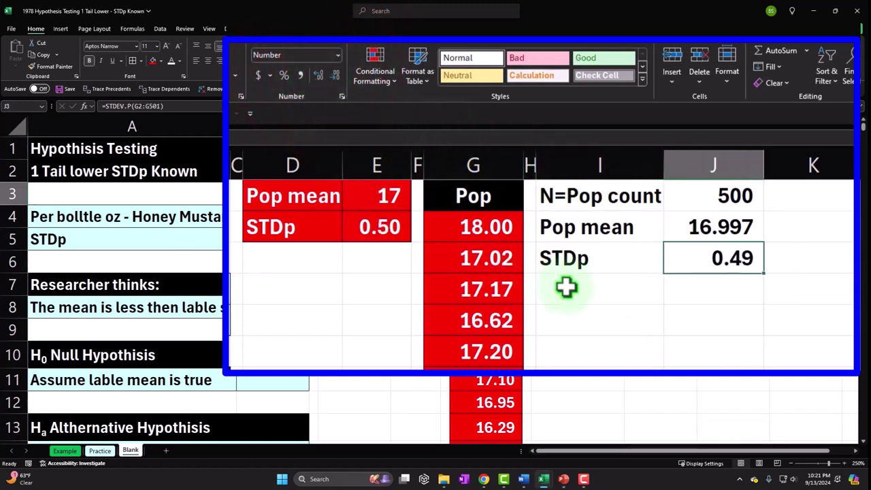
# Format the population statistics in I1:J3 with borders, a red fill and white font.
pyautogui.moveTo(564, 189); pyautogui.dragTo(642, 190)
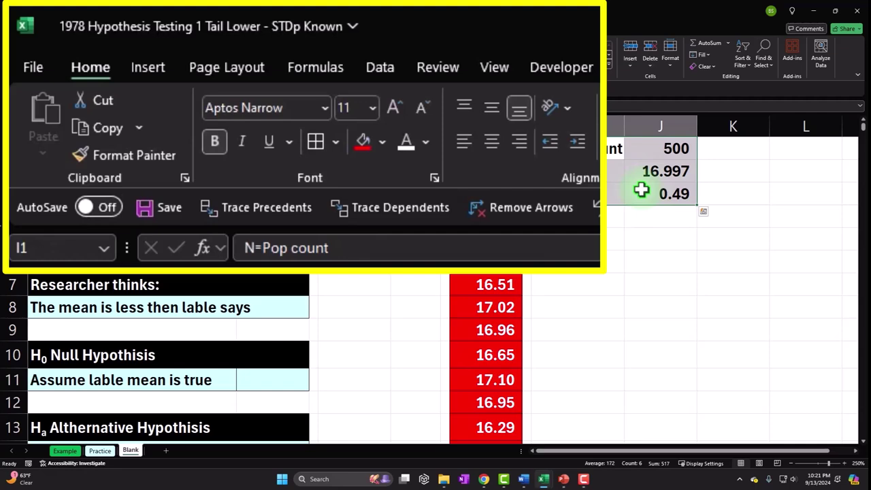
pyautogui.click(363, 143)
pyautogui.click(610, 241)
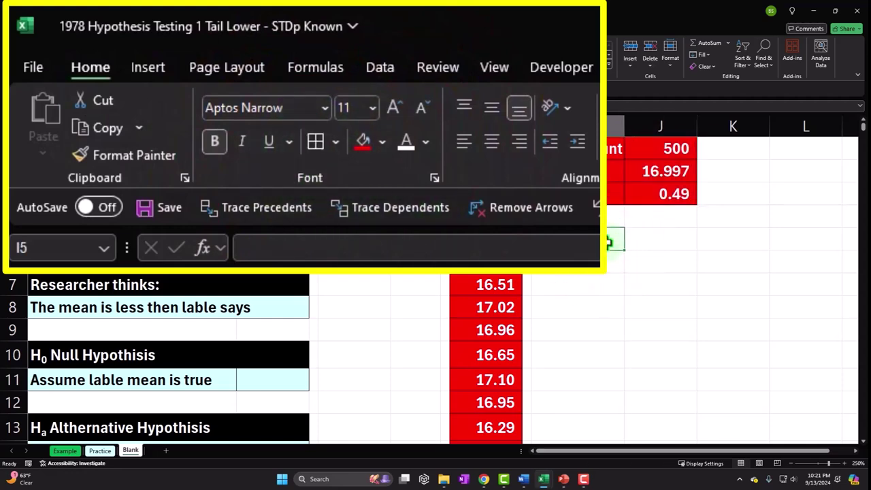
pyautogui.click(492, 174)
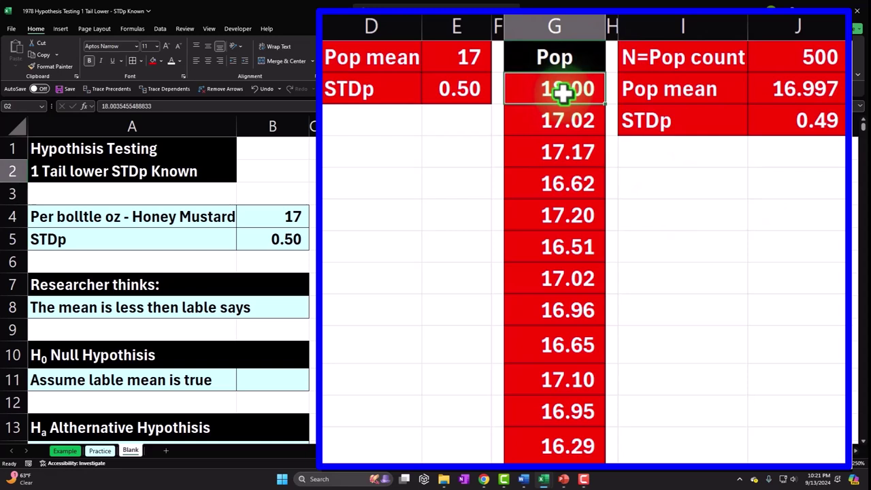
pyautogui.moveTo(563, 94); pyautogui.dragTo(567, 145)
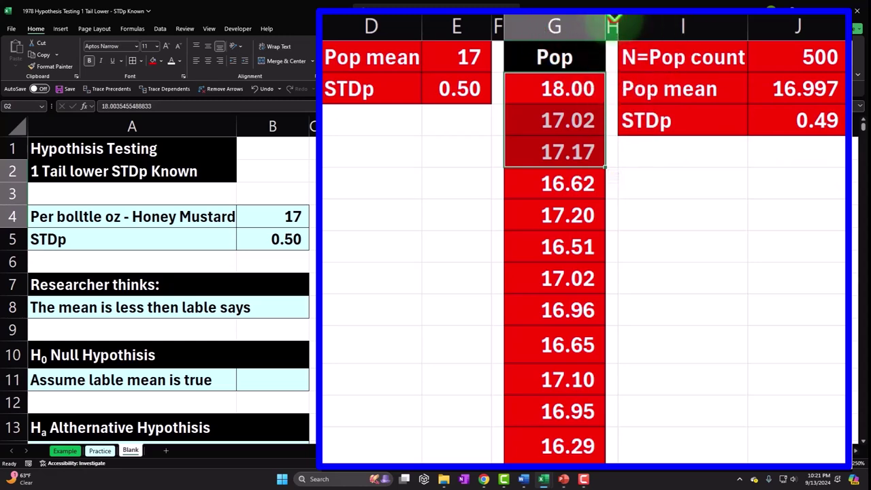
# Narrow column K to match column H by copying column H's formatting with Format Painter.
pyautogui.click(526, 126)
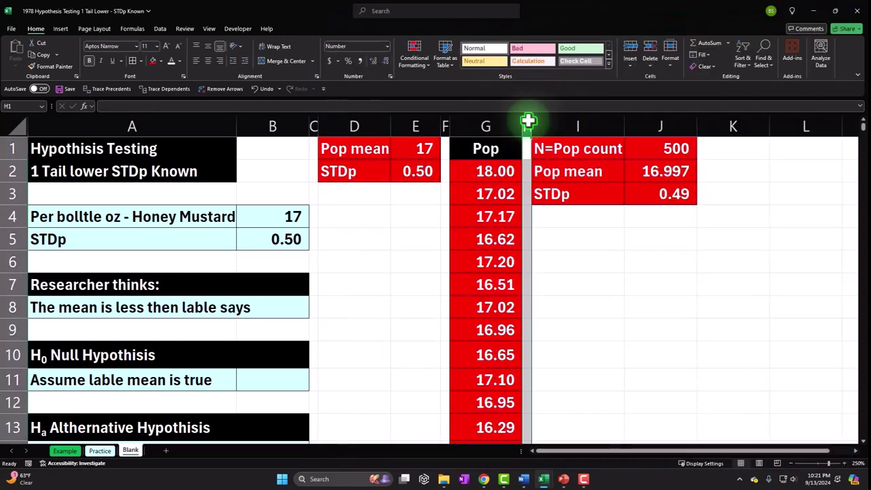
pyautogui.click(68, 70)
pyautogui.click(700, 128)
# Enter the header "Count" in L1 and start its number series with 1 in L2 and 2 in L3.
pyautogui.click(804, 161)
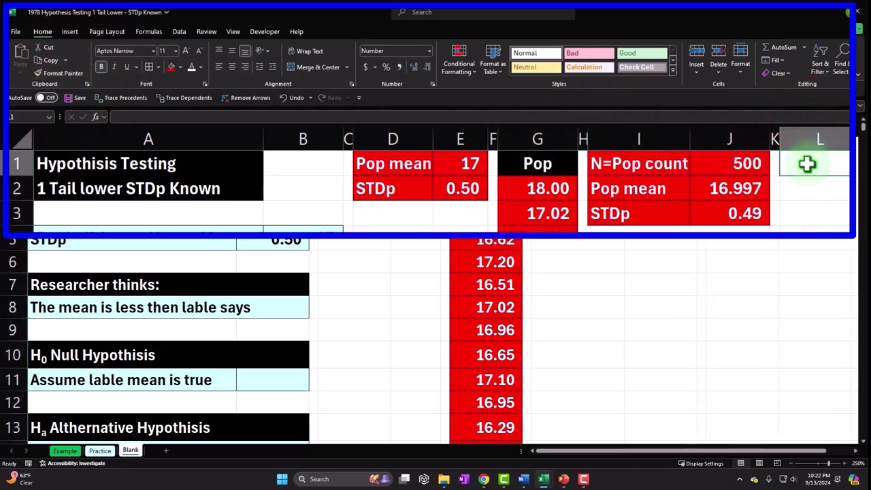
pyautogui.write('Count')
pyautogui.press('Return')
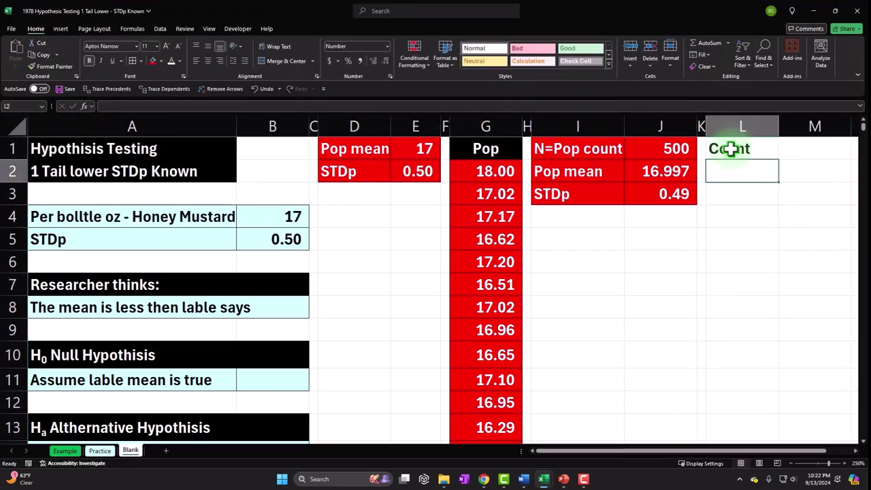
pyautogui.write('1')
pyautogui.press('Return')
pyautogui.write('2')
pyautogui.press('Return')
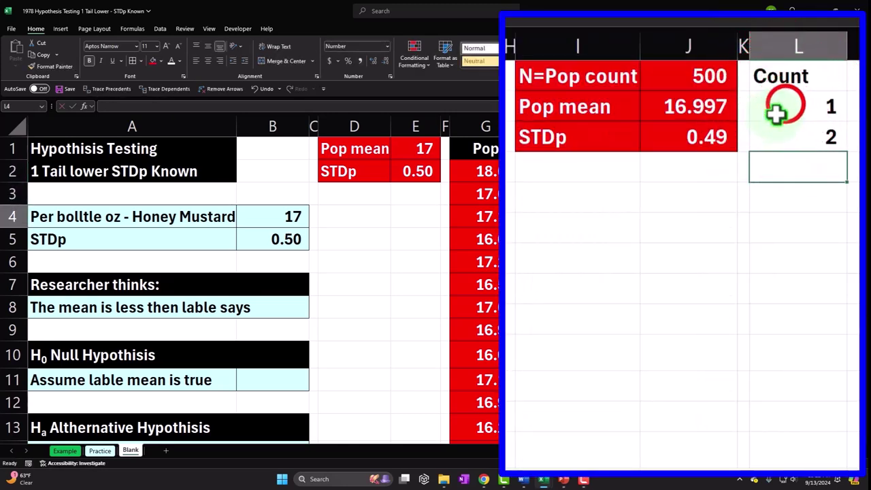
# Fill the Count series from L2:L3 down to 100 in L101, and slightly widen column G.
pyautogui.moveTo(779, 108); pyautogui.dragTo(793, 136)
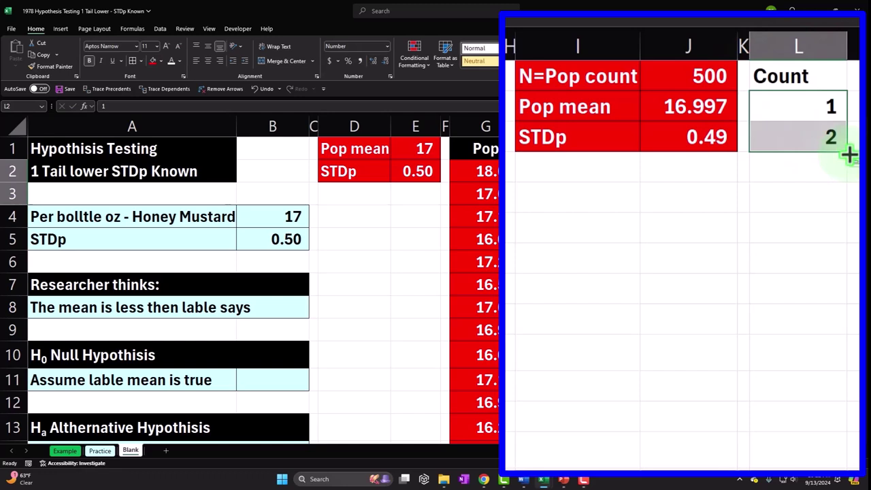
pyautogui.moveTo(849, 155); pyautogui.dragTo(839, 299)
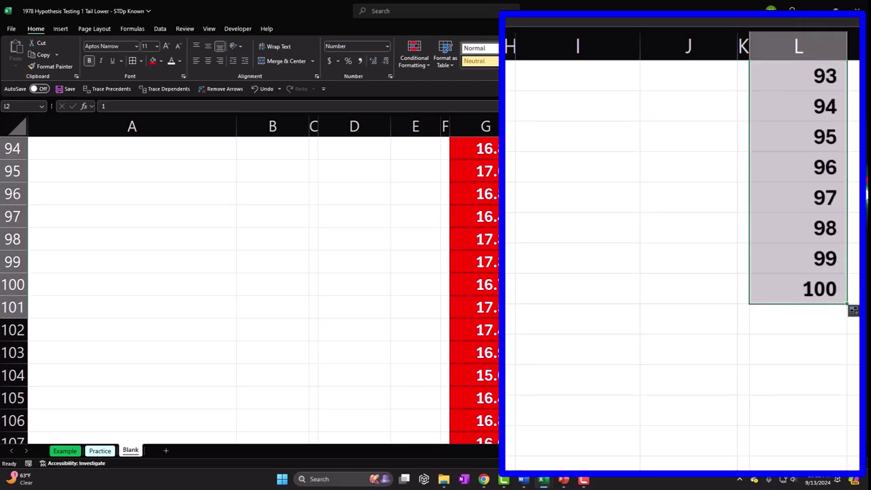
pyautogui.hotkey('ctrl', 'BackSpace')
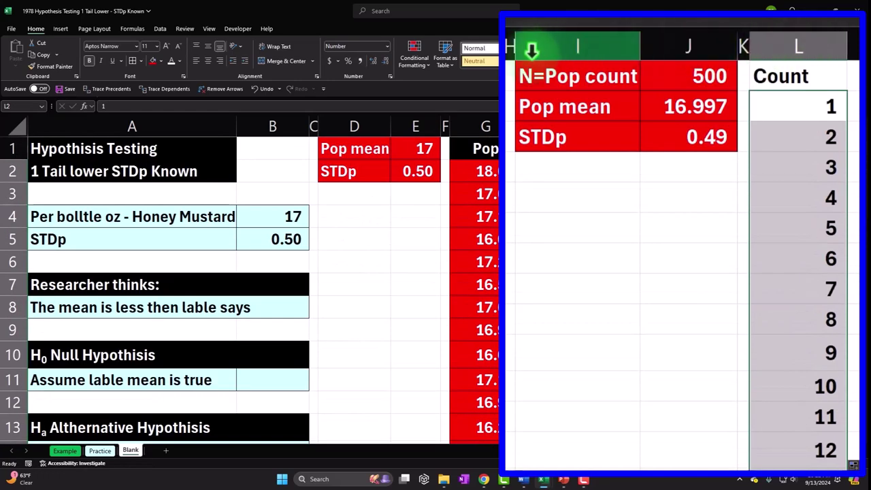
pyautogui.doubleClick(522, 128)
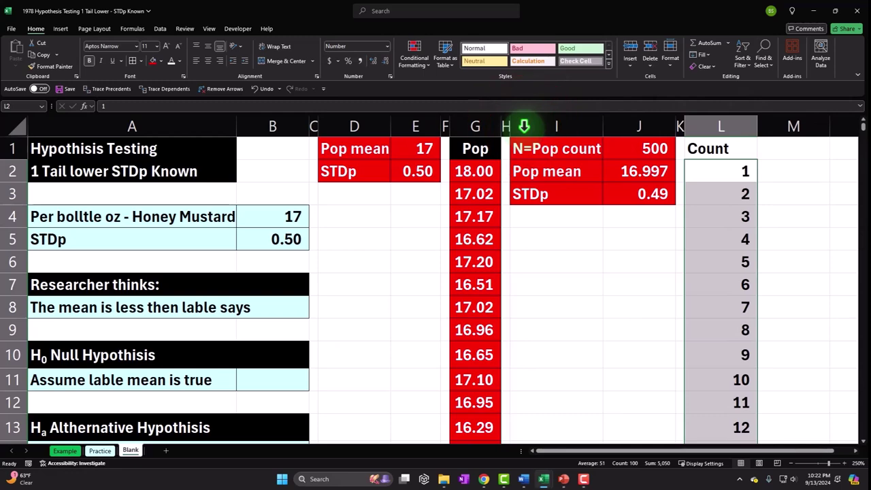
pyautogui.moveTo(501, 127); pyautogui.dragTo(506, 127)
# Format the Count header in L1 with a black fill and white font.
pyautogui.click(733, 149)
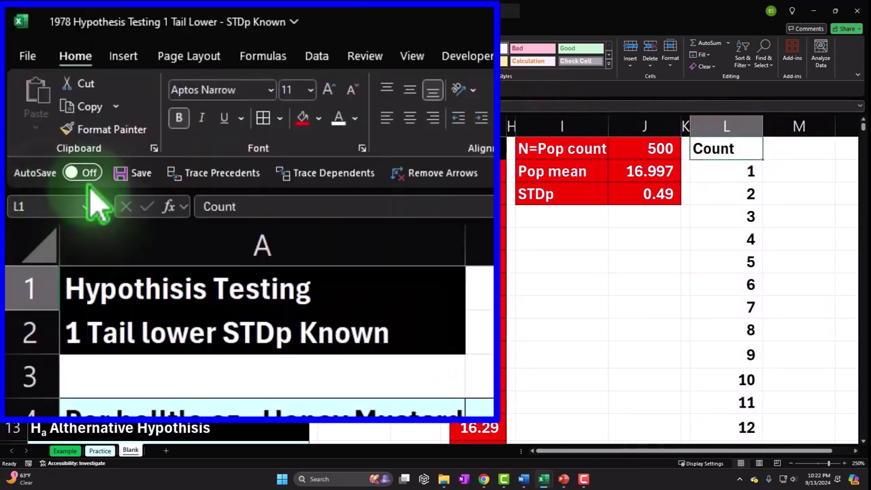
pyautogui.click(318, 117)
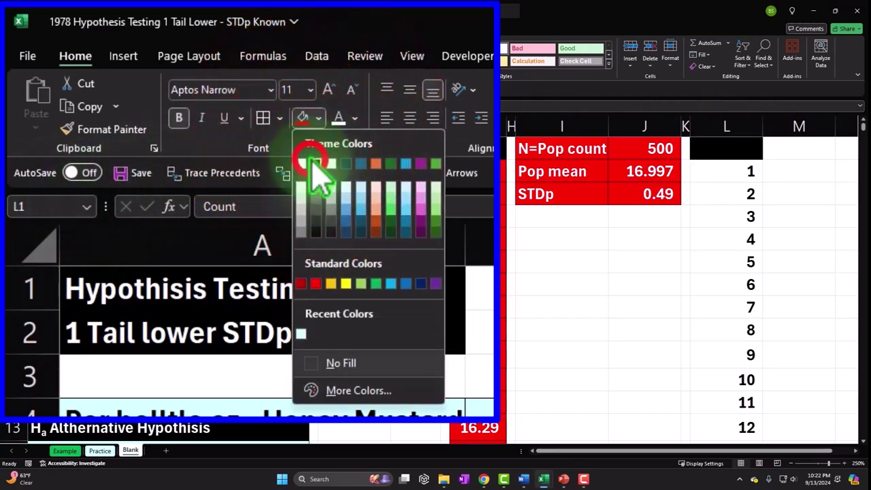
pyautogui.click(316, 163)
pyautogui.click(171, 60)
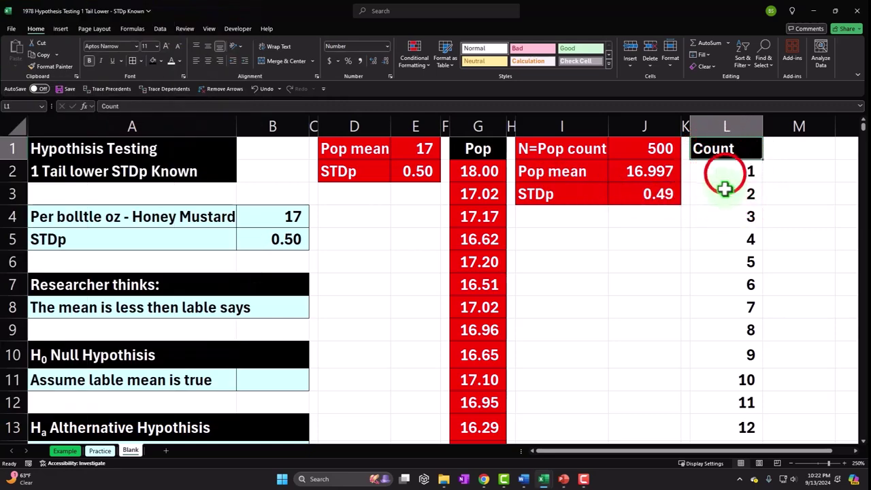
# Format the count numbers L2:L101 with a black fill and white font, and autofit column L's width.
pyautogui.click(725, 173)
pyautogui.hotkey('ctrl', 'shift', 'Down')
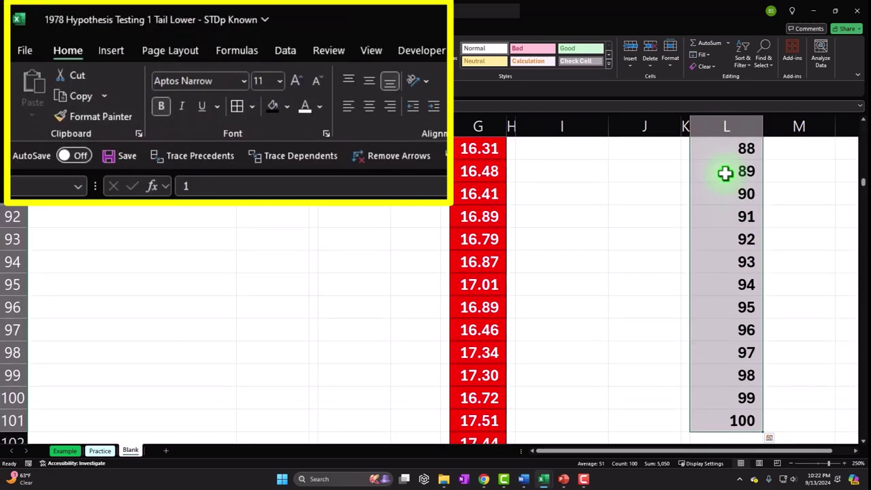
pyautogui.click(272, 106)
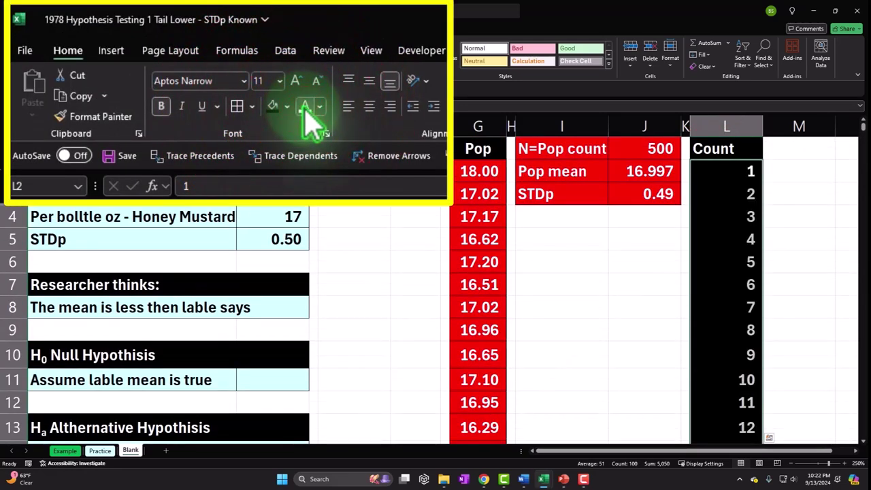
pyautogui.doubleClick(762, 127)
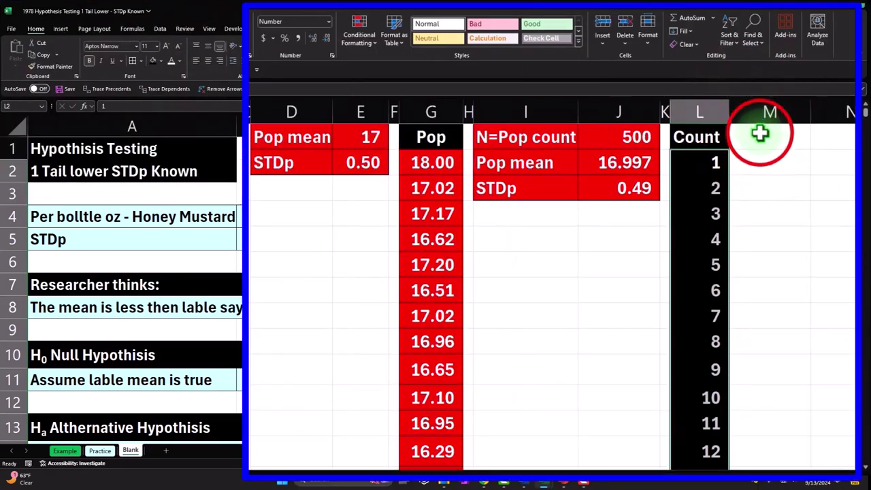
# Enter the header "Sample" in M1.
pyautogui.click(769, 145)
pyautogui.click(760, 134)
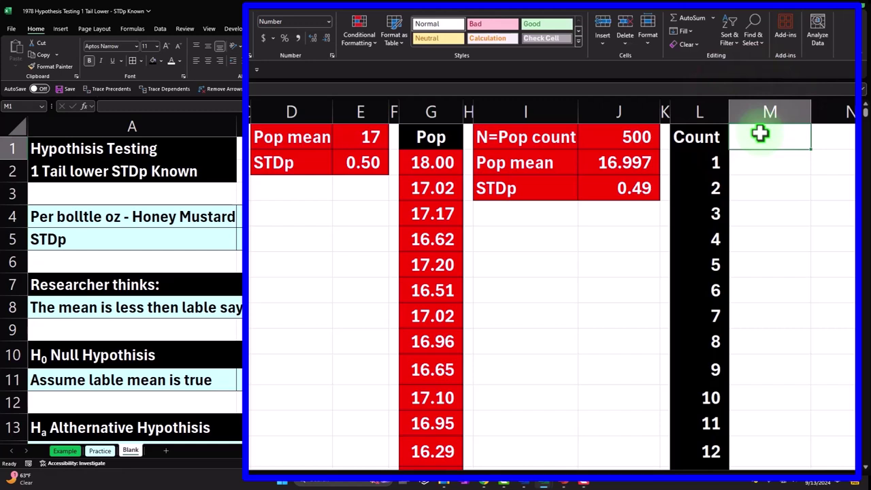
pyautogui.write('Sample')
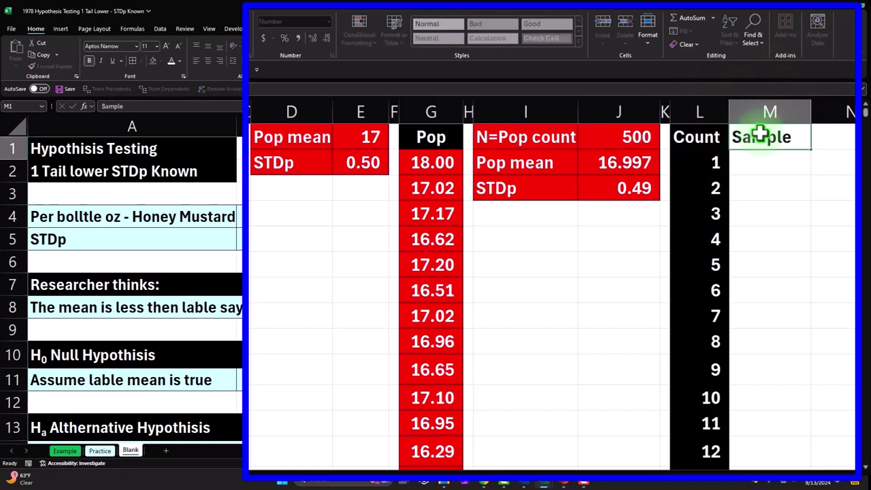
pyautogui.press('Return')
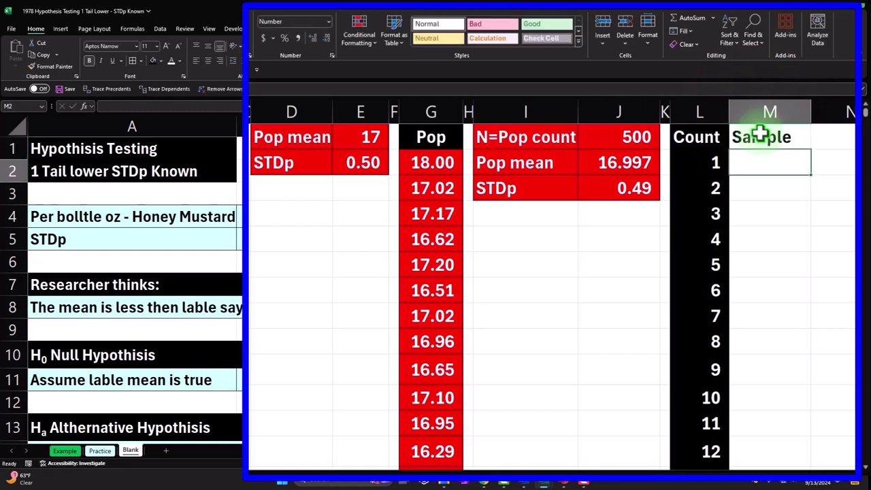
# Begin an INDEX formula in M2 using the population data as the absolute array $G$2:$G$501.
pyautogui.write('=ind')
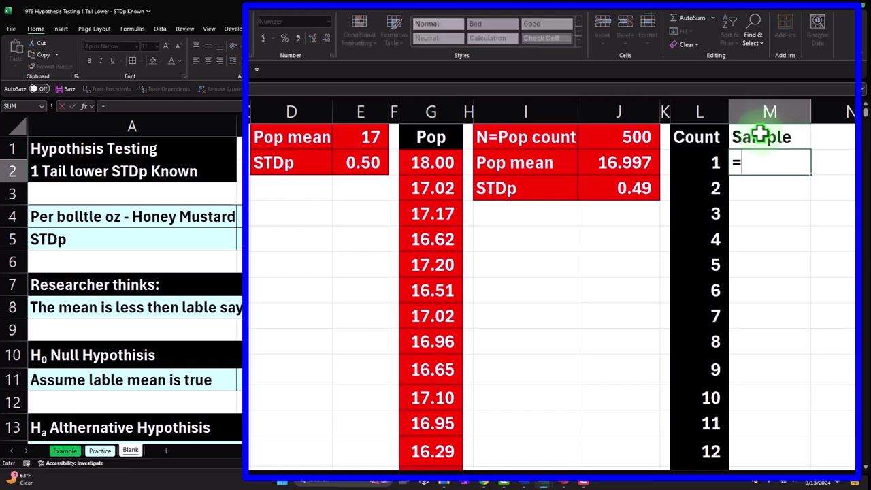
pyautogui.press('Tab')
pyautogui.press('Left')
pyautogui.press('Left')
pyautogui.press('Left')
pyautogui.press('Left')
pyautogui.press('Left')
pyautogui.press('Left')
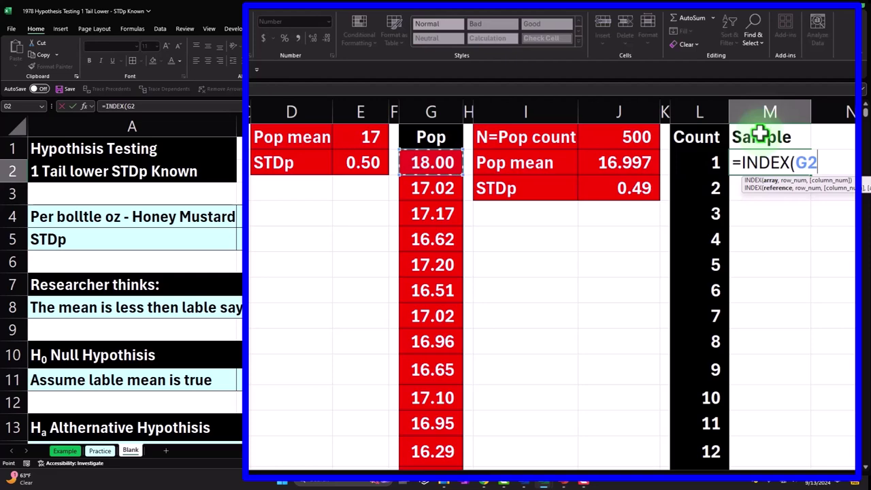
pyautogui.hotkey('ctrl', 'shift', 'Down')
pyautogui.hotkey('ctrl', 'BackSpace')
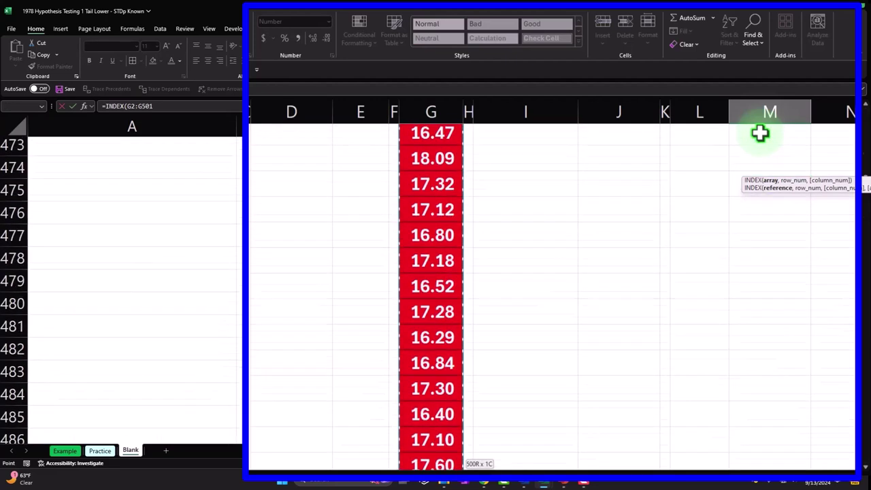
pyautogui.moveTo(807, 190); pyautogui.dragTo(807, 230)
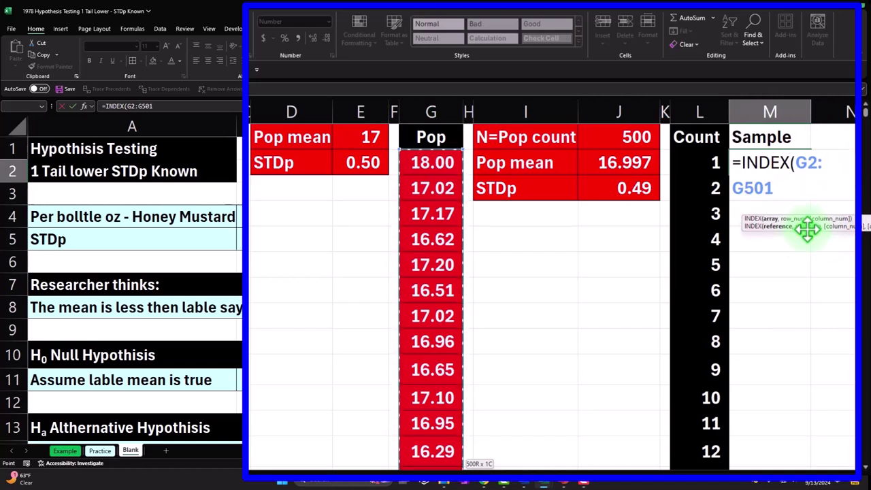
pyautogui.press('F4')
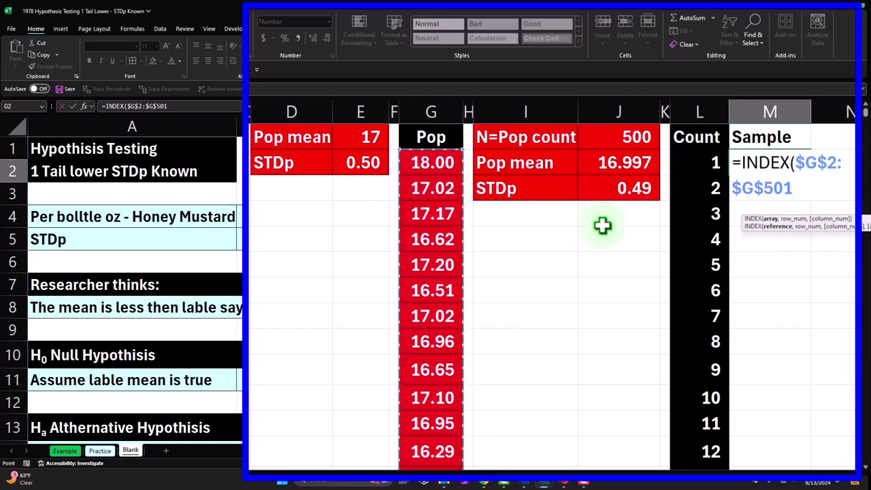
# Complete the INDEX formula in M2 with RANDBETWEEN(1,500) as the row number.
pyautogui.write(',')
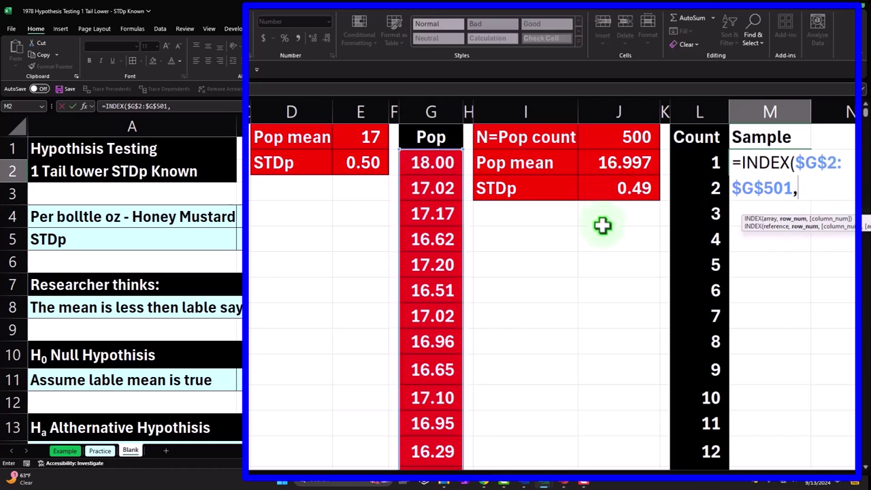
pyautogui.write('randb')
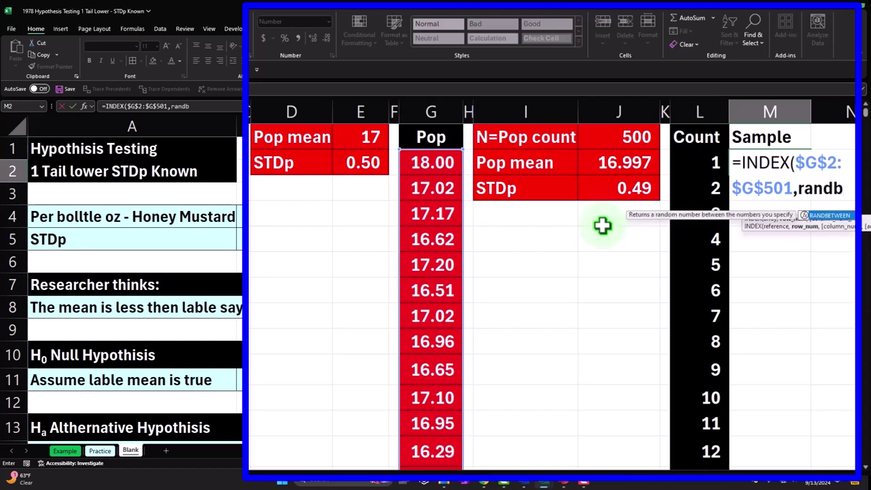
pyautogui.press('Tab')
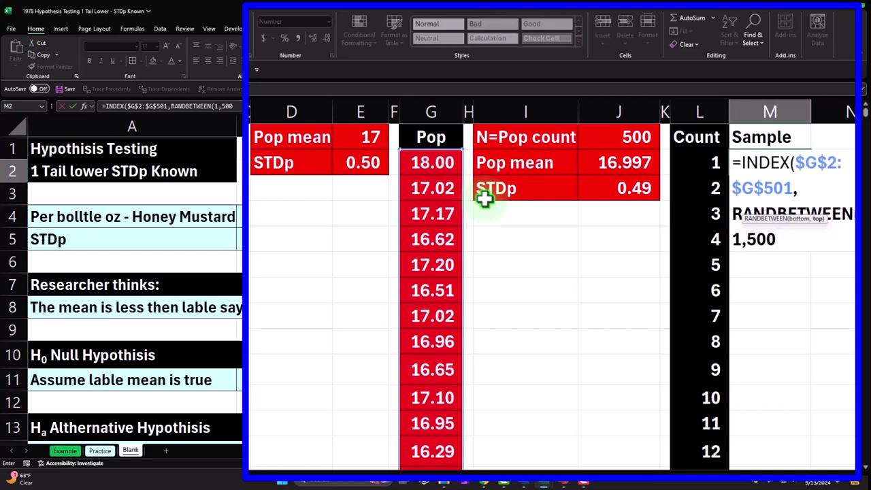
pyautogui.write(')')
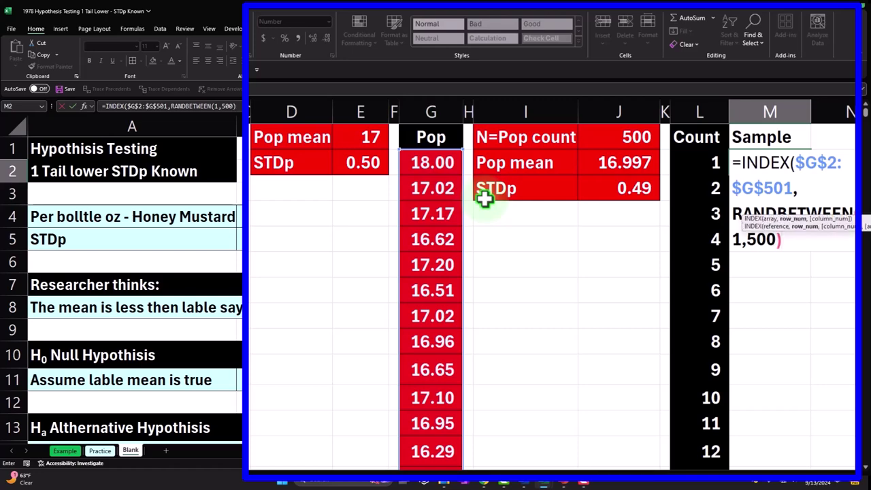
pyautogui.press('Return')
pyautogui.press('Return')
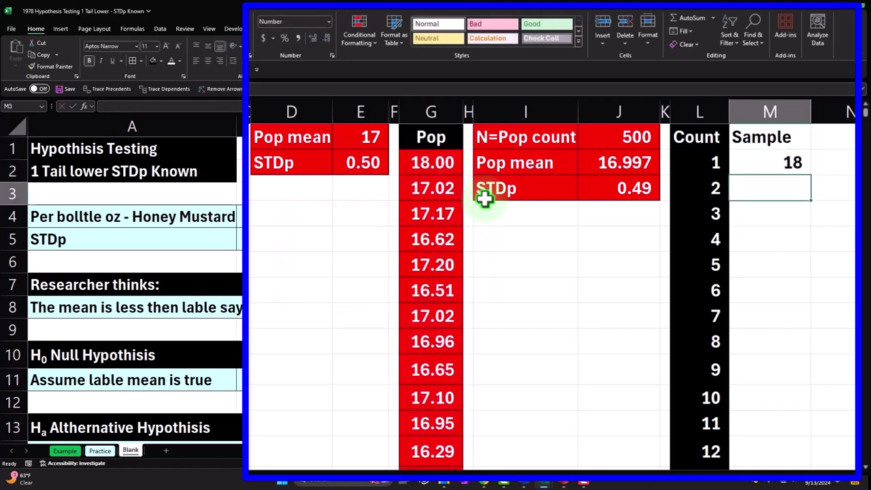
# Show the sample value in M2 with two decimal places.
pyautogui.press('Up')
pyautogui.click(372, 61)
pyautogui.click(372, 61)
# Copy the random sample formula from M2 down to M101, alongside the count series.
pyautogui.hscroll(3, 373, 70)
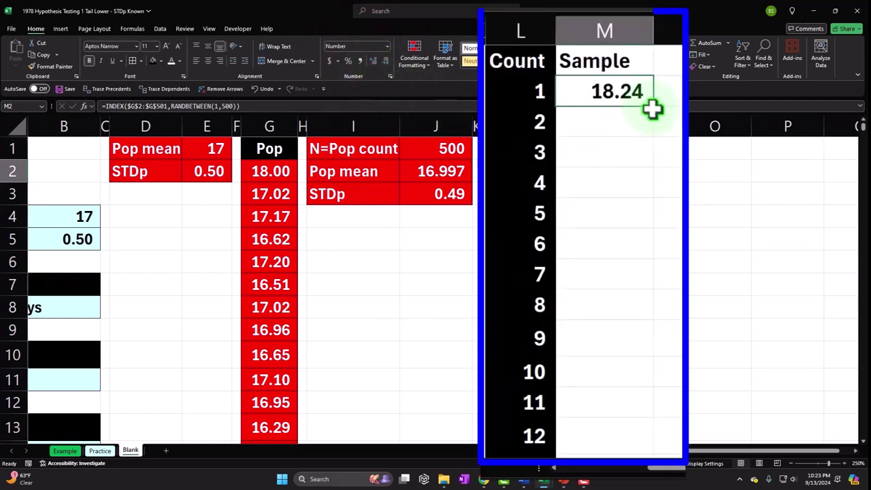
pyautogui.doubleClick(657, 107)
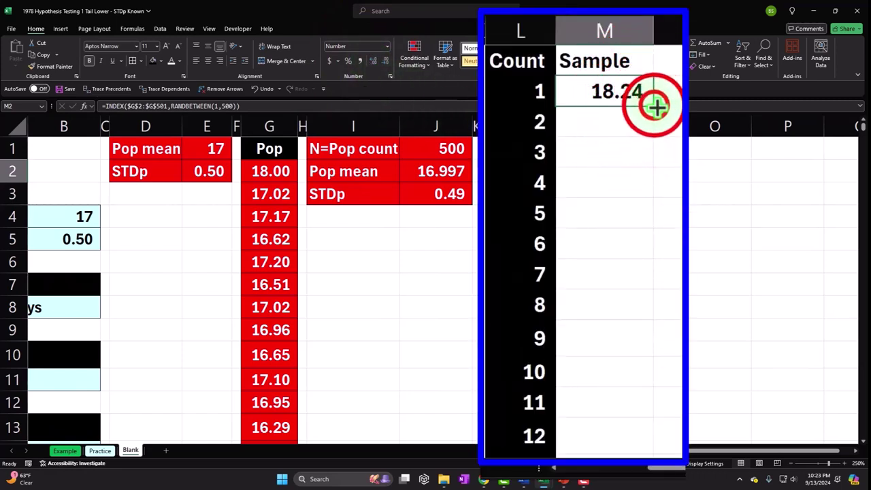
pyautogui.scroll(-20, 610, 138)
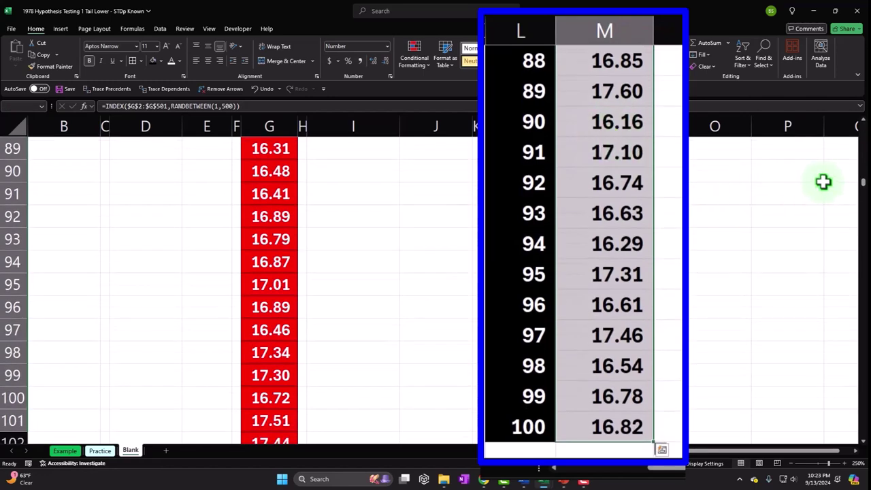
pyautogui.scroll(6, 817, 197)
pyautogui.scroll(13, 769, 231)
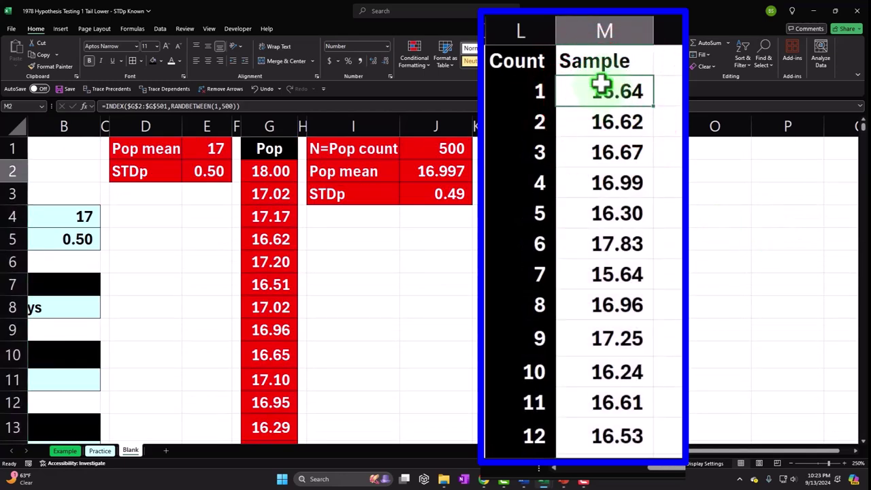
# Format the sample values in M2:M101 with the recent light blue fill and borders.
pyautogui.moveTo(602, 84); pyautogui.dragTo(601, 121)
pyautogui.click(602, 85)
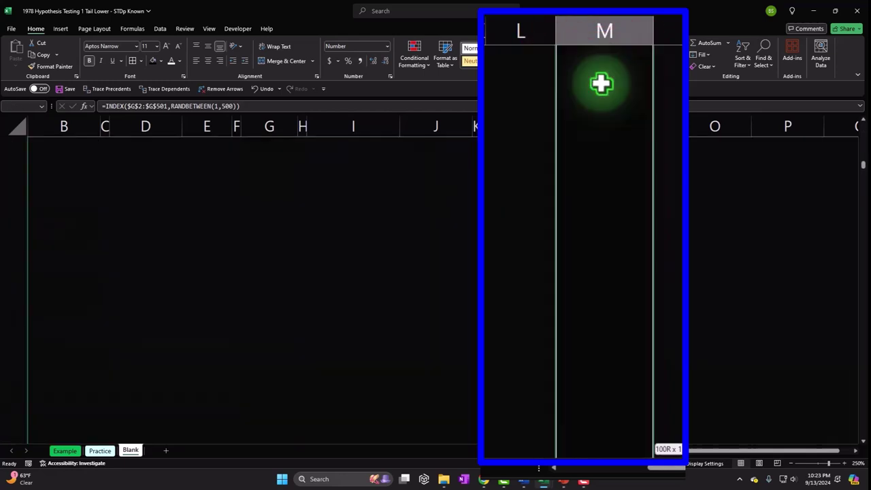
pyautogui.hotkey('ctrl', 'shift', 'Down')
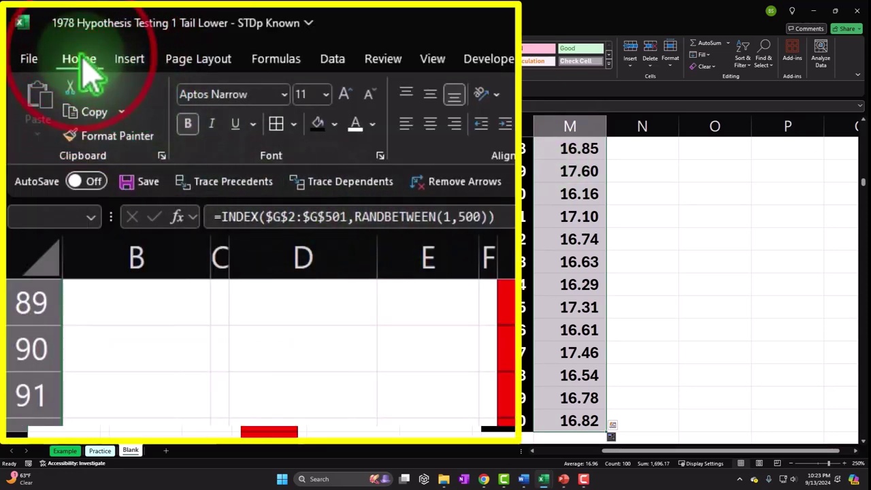
pyautogui.click(334, 123)
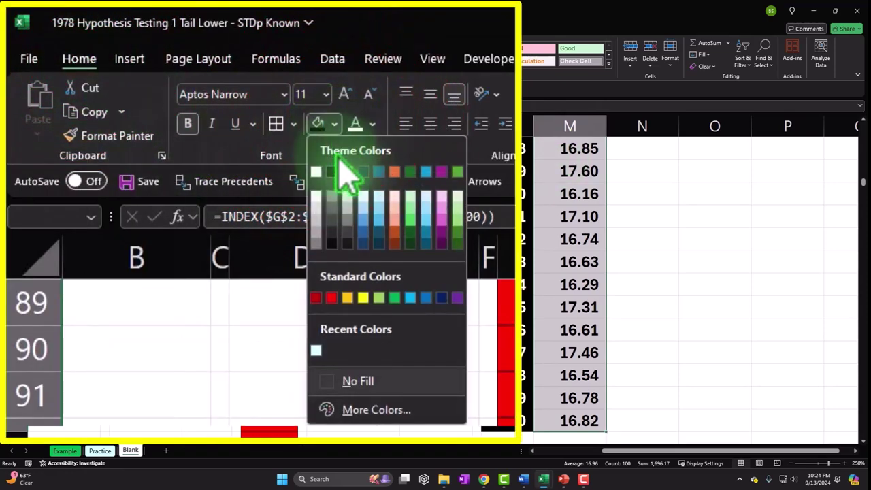
pyautogui.click(315, 350)
pyautogui.hotkey('ctrl', 'BackSpace')
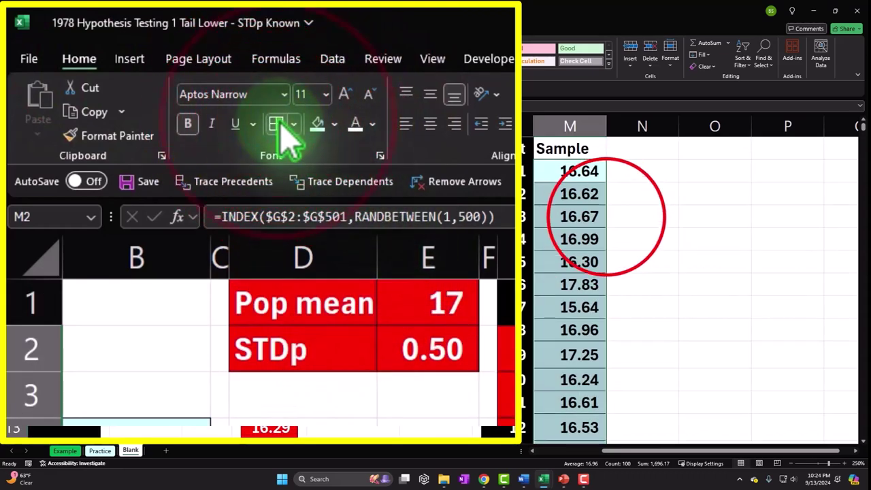
# Format the Sample header in M1 with a black fill, white font and centered text.
pyautogui.click(564, 149)
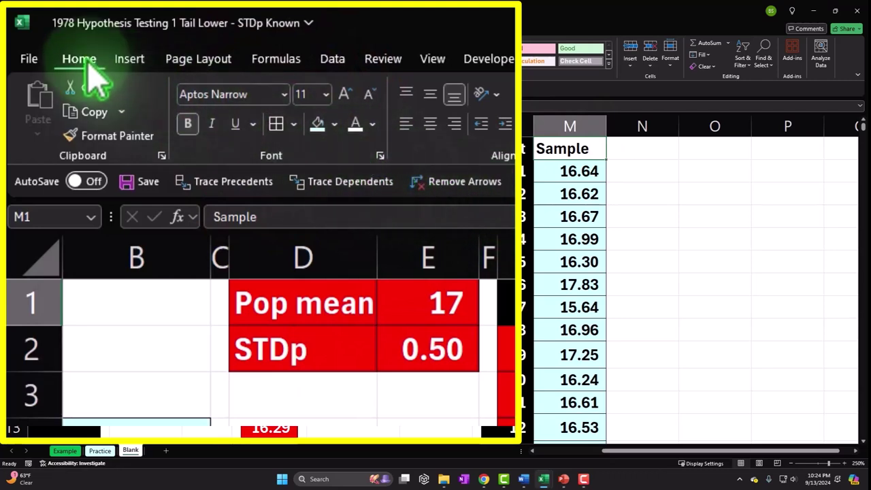
pyautogui.click(336, 124)
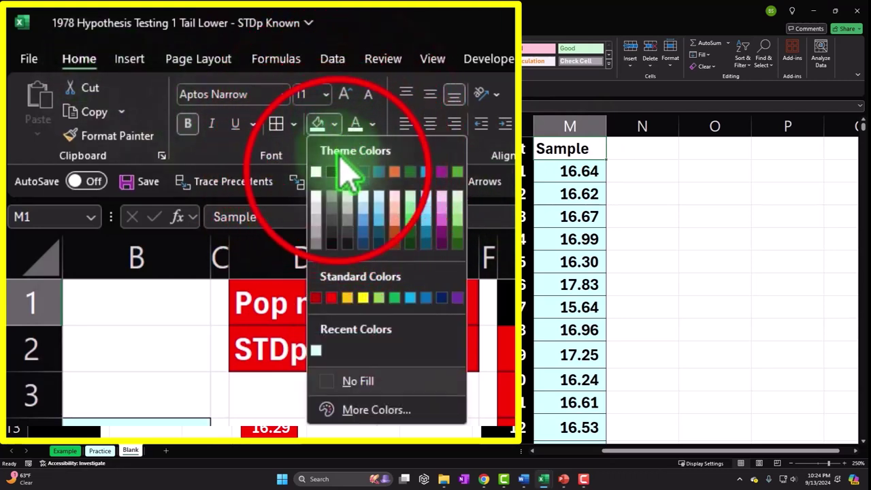
pyautogui.click(334, 171)
pyautogui.click(357, 125)
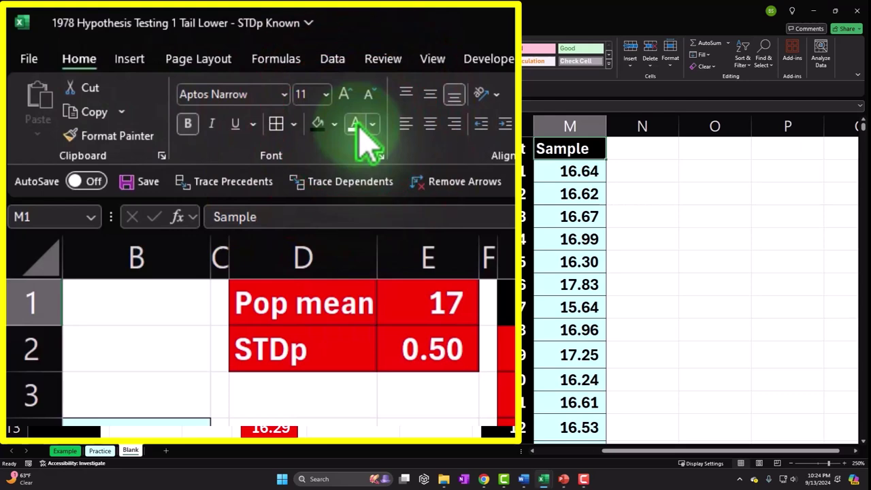
pyautogui.click(431, 125)
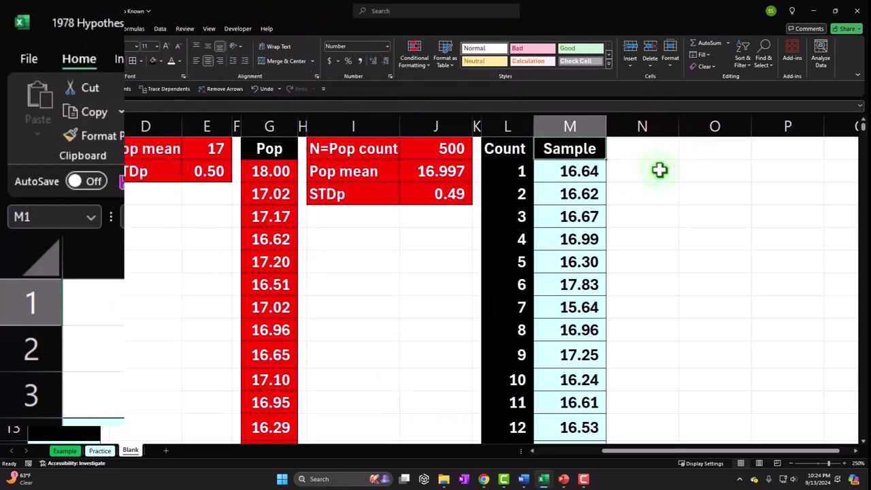
# Autofit the width of column M and copy column K's narrow formatting onto column N.
pyautogui.doubleClick(606, 125)
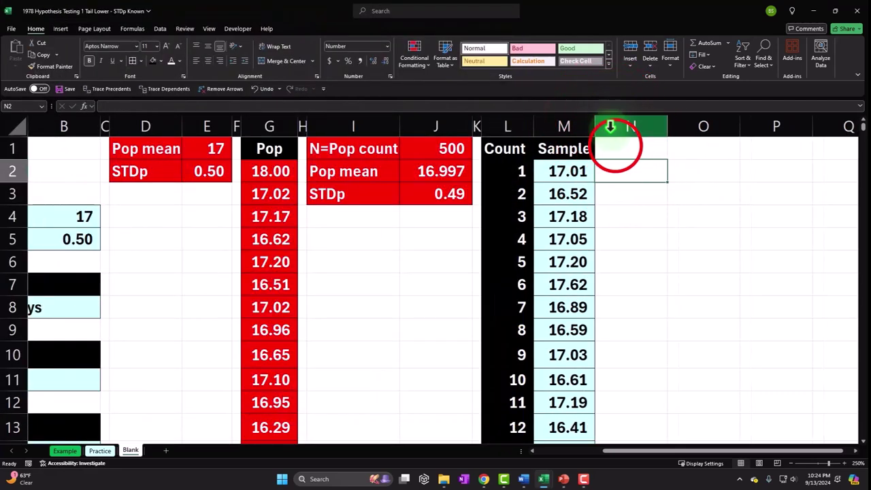
pyautogui.click(615, 146)
pyautogui.click(476, 126)
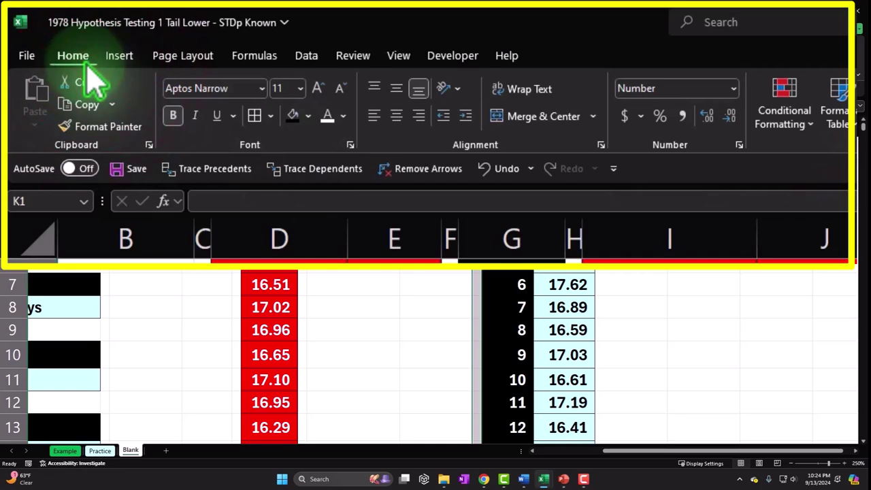
pyautogui.click(102, 126)
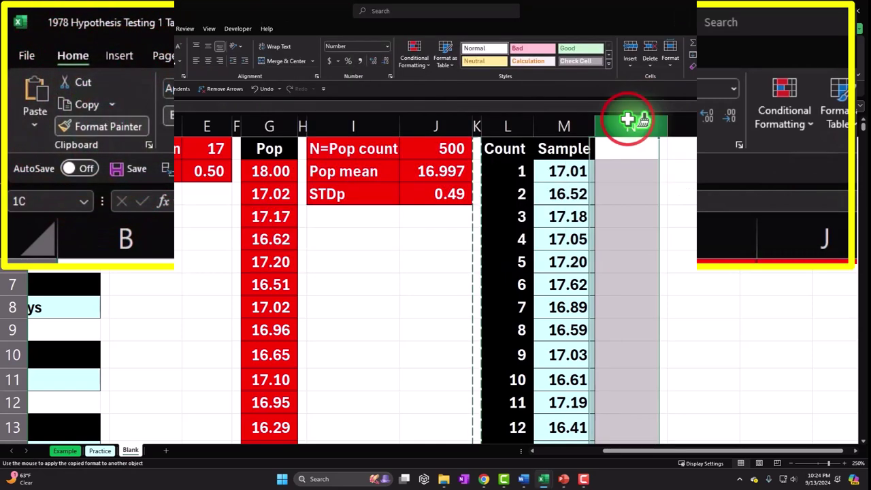
# Enter the null hypothesis label H0: in O1, followed by the Greek small letter µ.
pyautogui.click(636, 146)
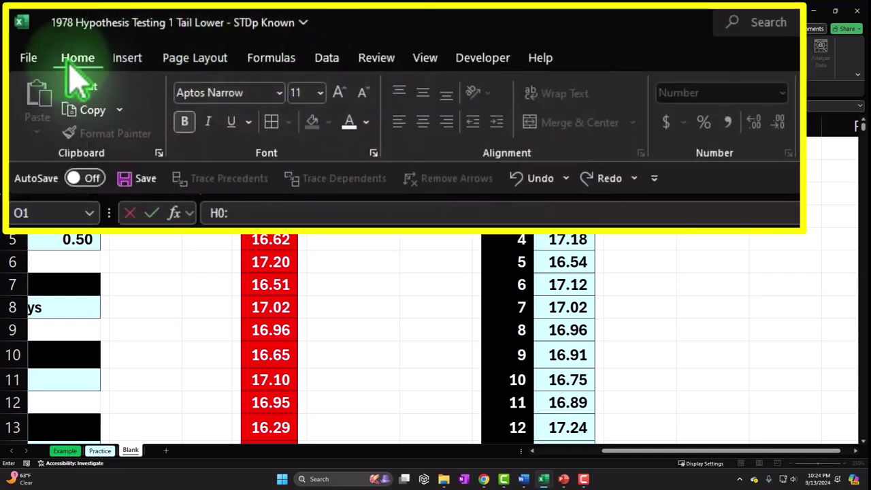
pyautogui.click(68, 60)
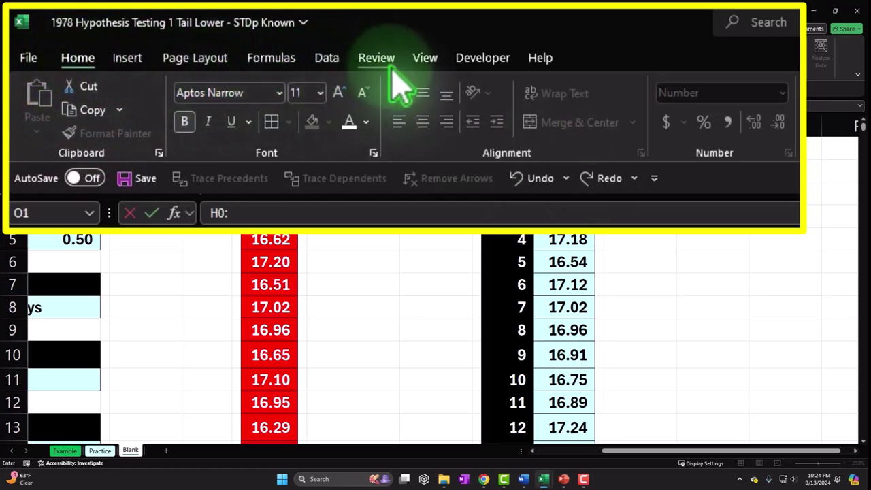
pyautogui.click(144, 63)
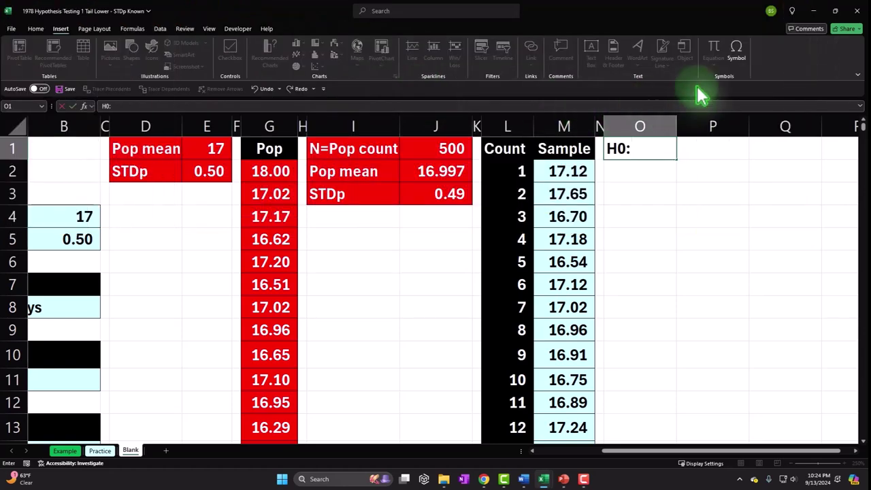
pyautogui.click(728, 58)
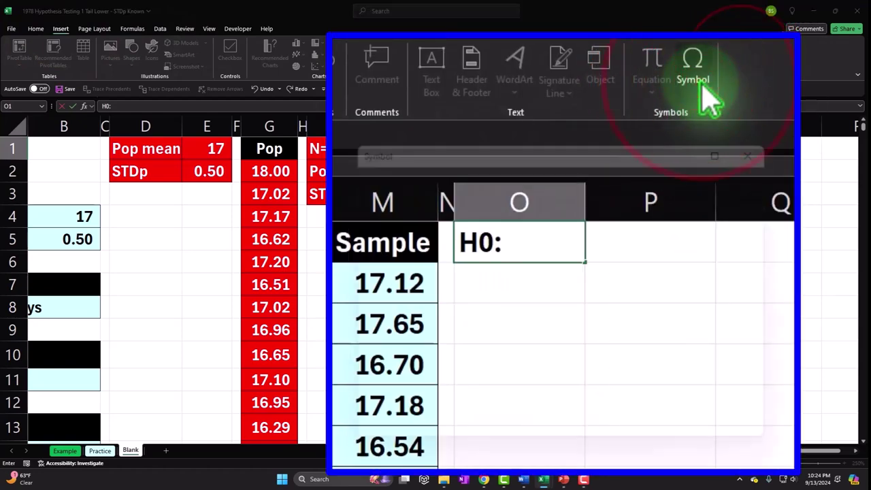
pyautogui.click(361, 371)
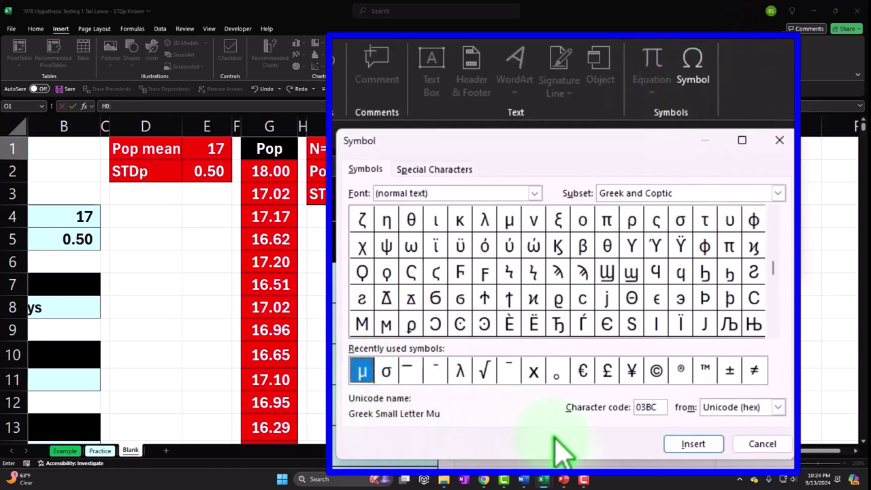
pyautogui.click(689, 446)
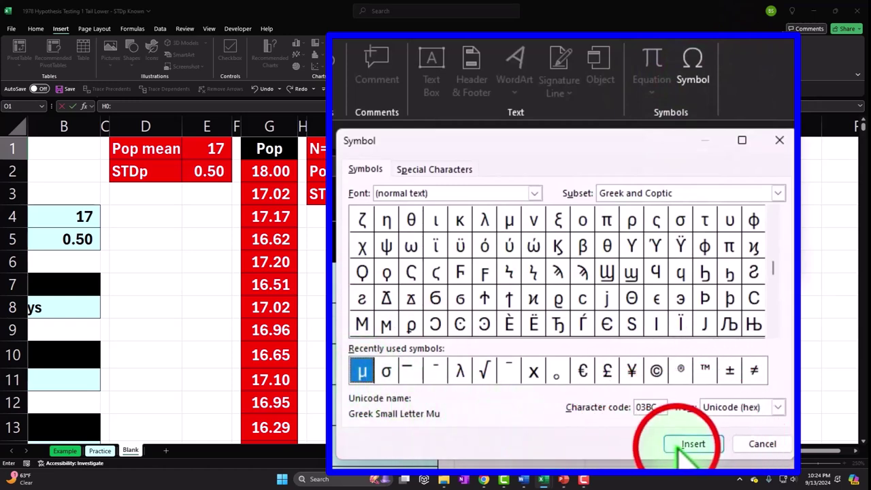
pyautogui.moveTo(721, 93); pyautogui.dragTo(716, 194)
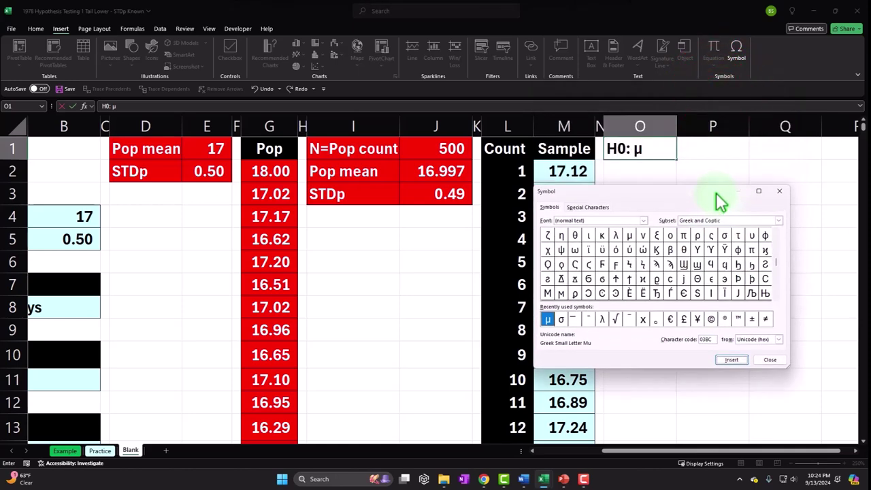
pyautogui.click(779, 191)
# Format the 0 of the H0 label in O1 as subscript.
pyautogui.click(620, 149)
pyautogui.moveTo(641, 192); pyautogui.dragTo(654, 193)
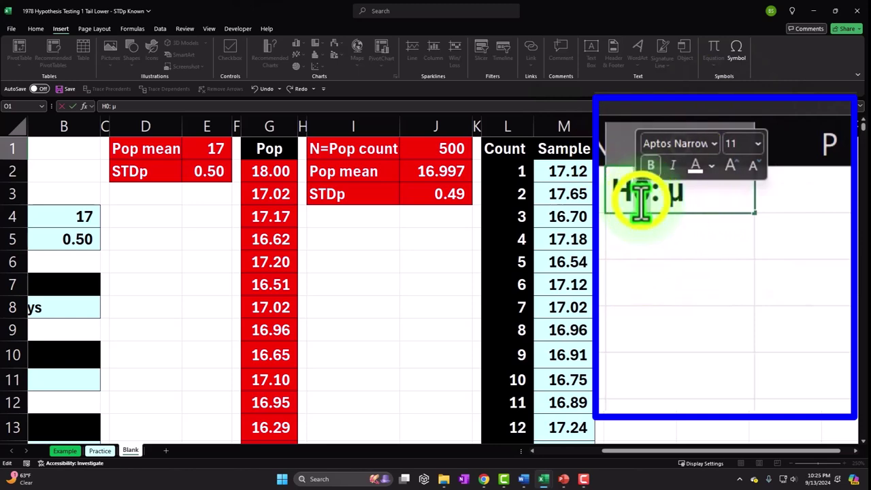
pyautogui.rightClick(645, 204)
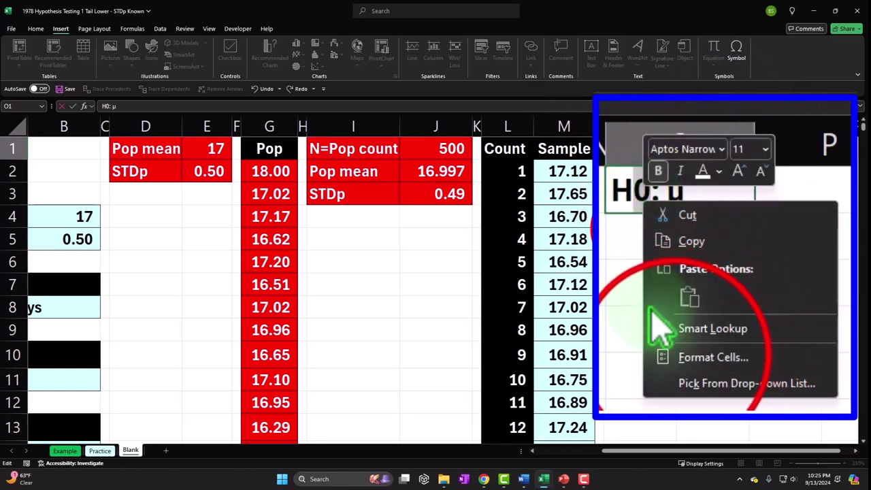
pyautogui.click(663, 229)
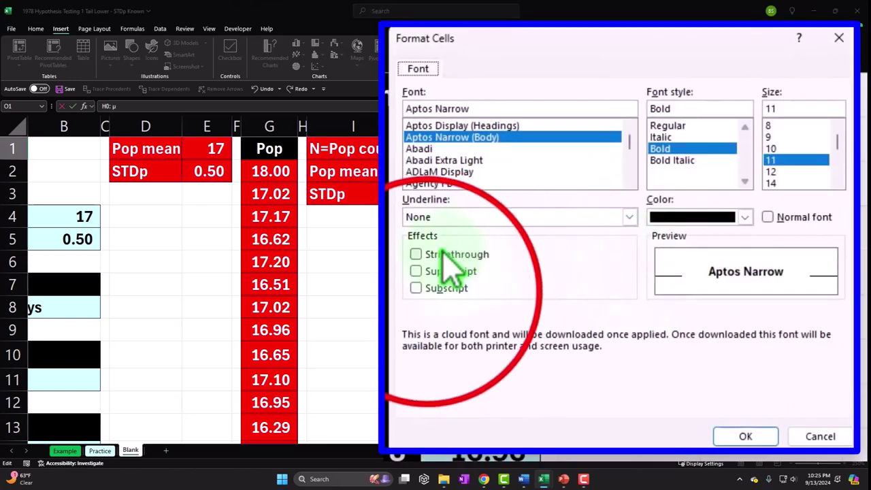
pyautogui.click(435, 289)
pyautogui.click(747, 436)
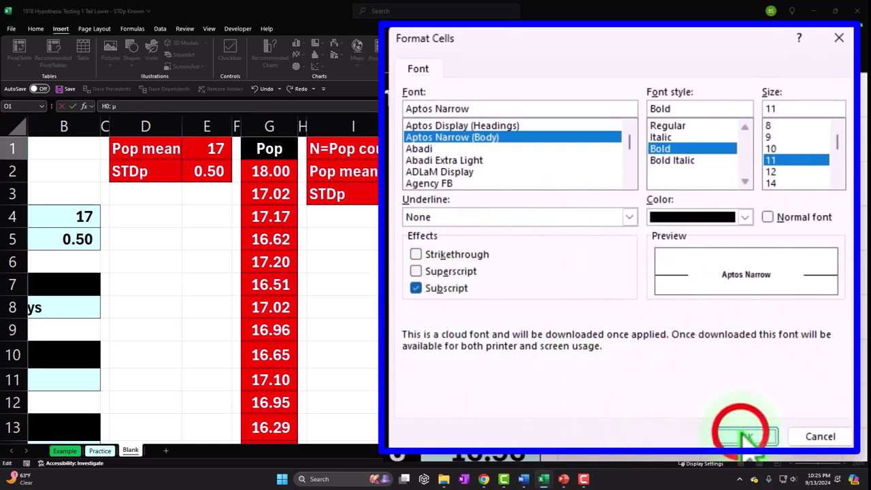
pyautogui.press('Return')
pyautogui.press('Up')
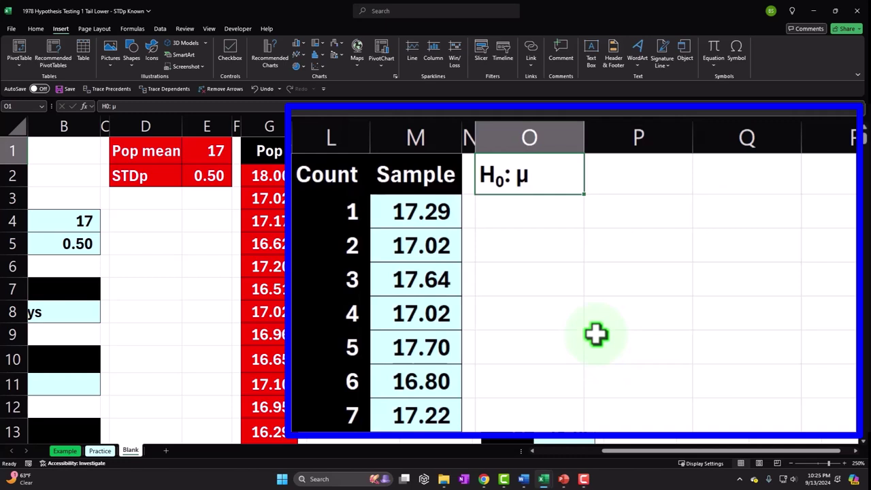
# Enter >= in P1 and link Q1 to the per-bottle ounces with the formula =B4.
pyautogui.press('Tab')
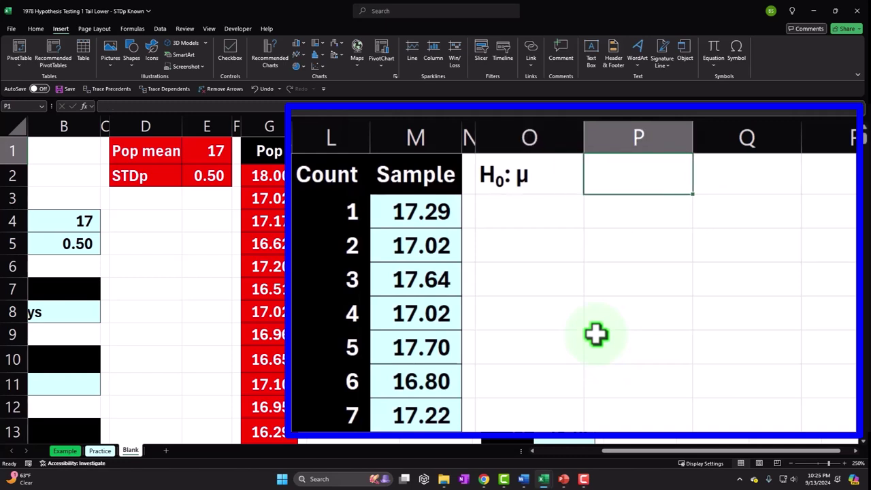
pyautogui.write('>=')
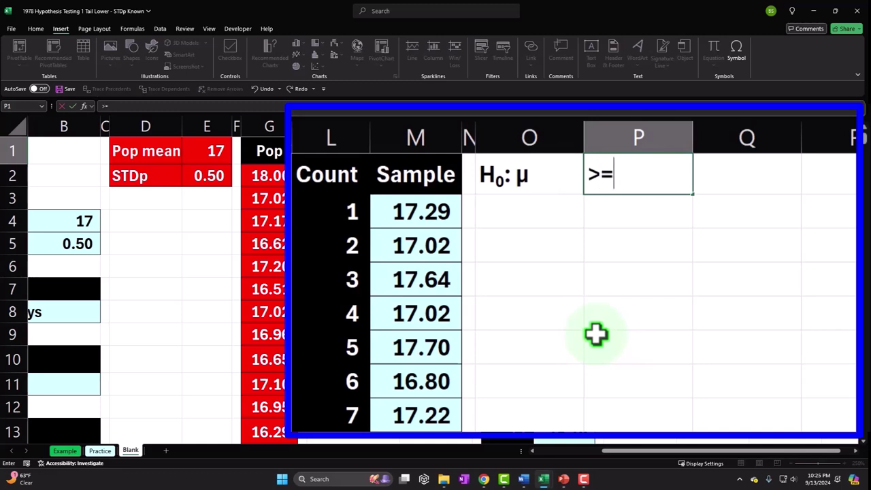
pyautogui.press('Tab')
pyautogui.write('=')
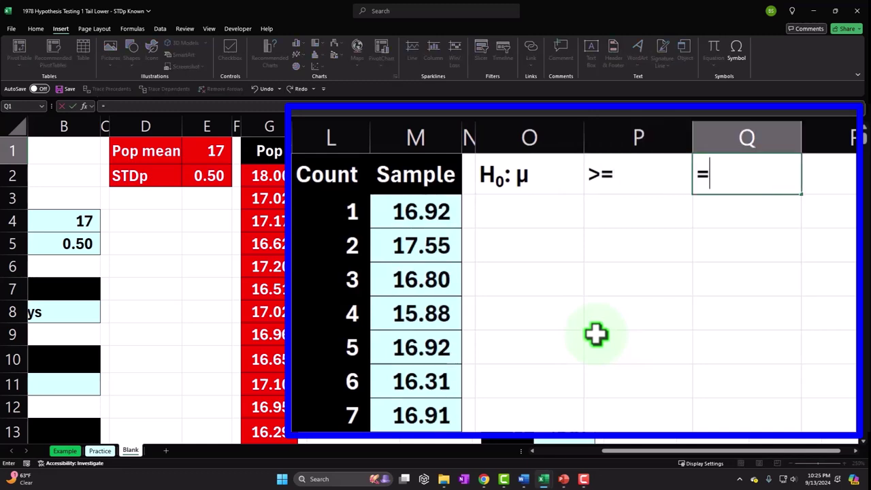
pyautogui.press('Left')
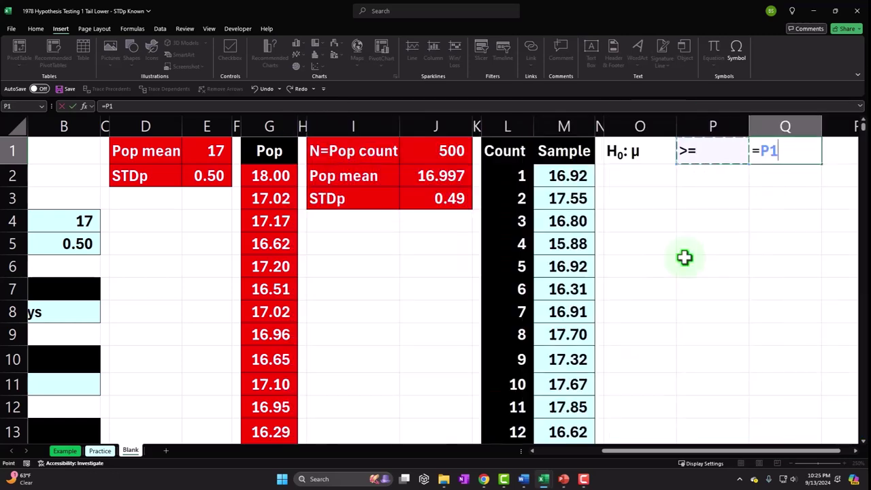
pyautogui.press('Left')
pyautogui.press('Left')
pyautogui.press('Left')
pyautogui.press('Left')
pyautogui.press('Left')
pyautogui.press('Left')
pyautogui.press('Left')
pyautogui.press('Left')
pyautogui.press('Down')
pyautogui.press('Down')
pyautogui.press('Down')
pyautogui.press('Right')
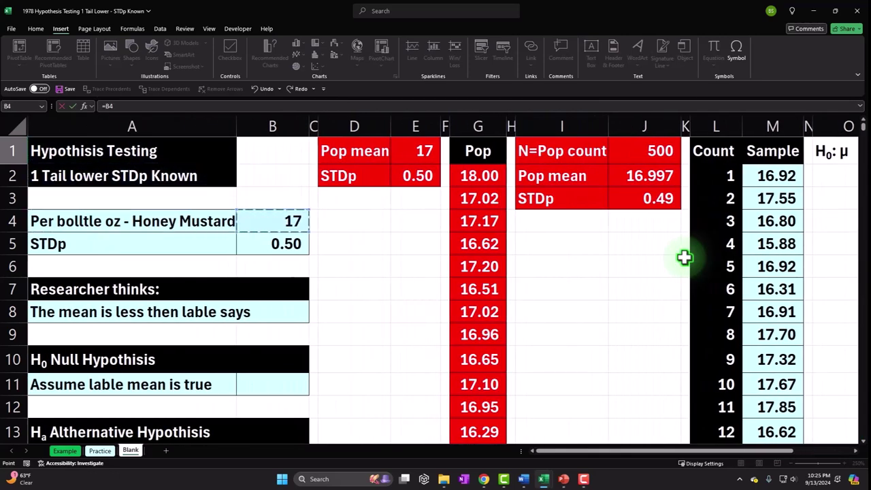
pyautogui.press('Return')
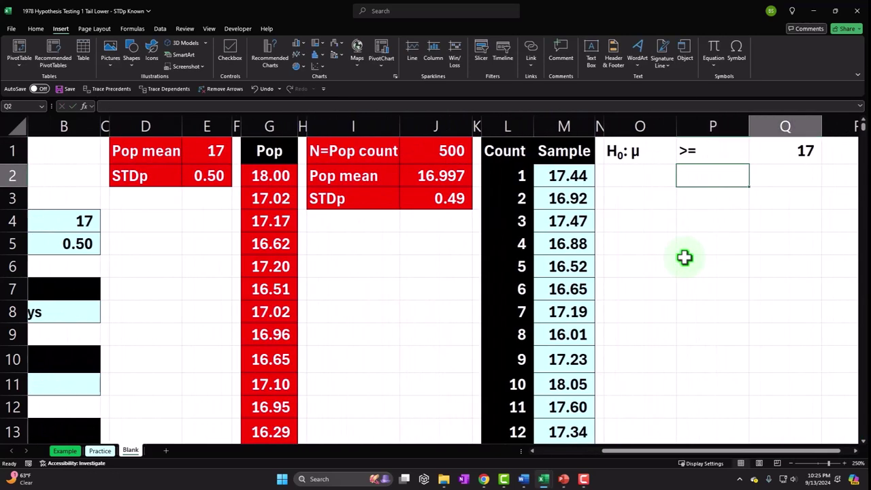
# Enter the alternative hypothesis label Ha: in O2, followed by the Greek small letter µ.
pyautogui.press('Right')
pyautogui.press('Right')
pyautogui.press('Right')
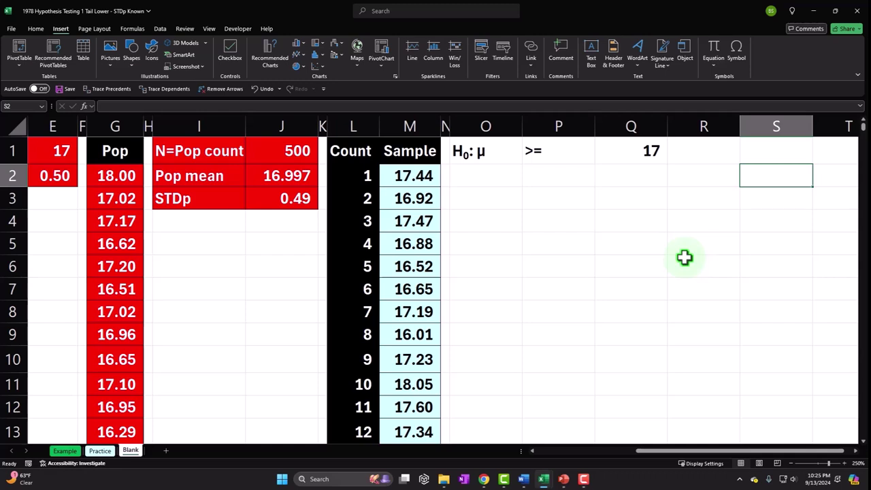
pyautogui.press('Left')
pyautogui.press('Left')
pyautogui.press('Left')
pyautogui.press('Left')
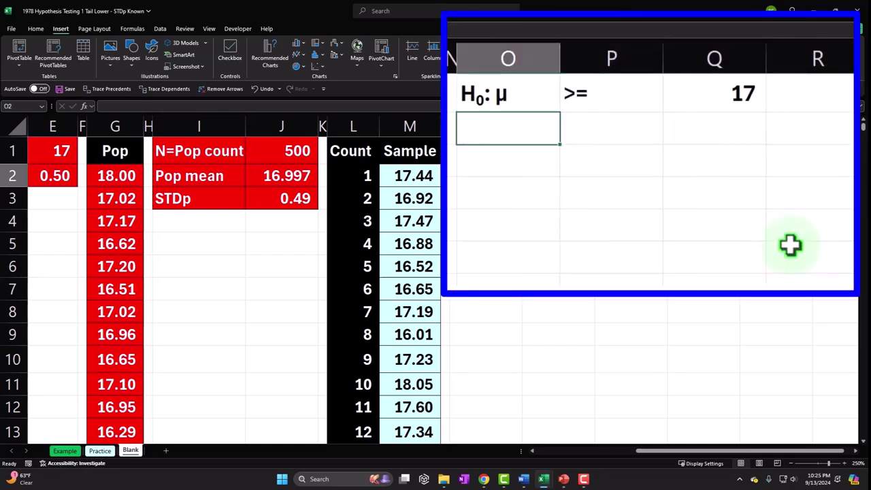
pyautogui.write('Ha:')
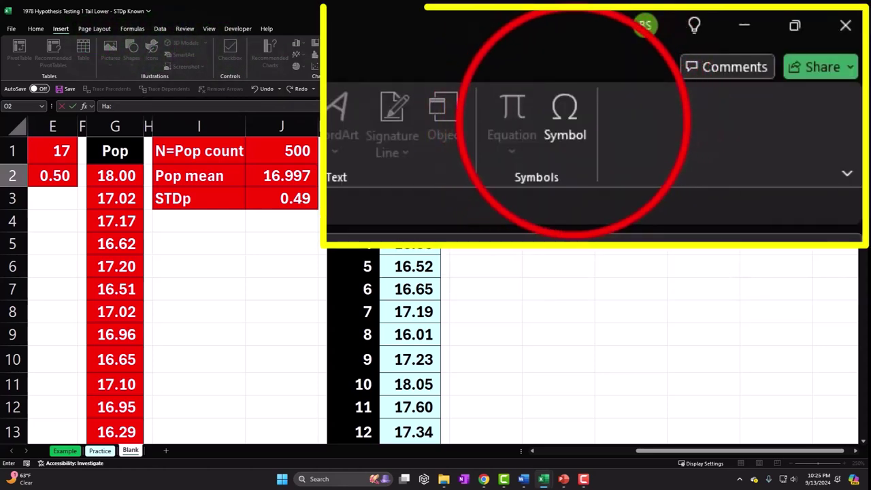
pyautogui.click(736, 52)
pyautogui.click(550, 318)
pyautogui.click(734, 443)
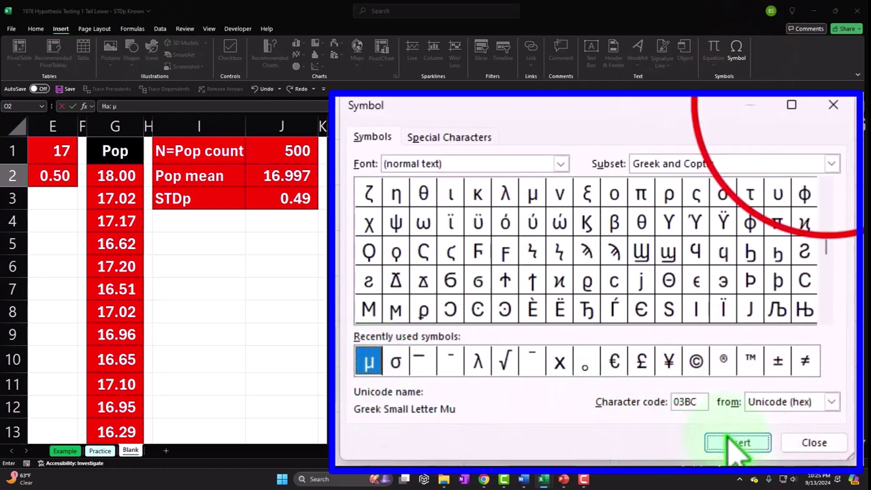
pyautogui.click(831, 107)
# Format the a of the Ha label in O2 as subscript.
pyautogui.click(463, 178)
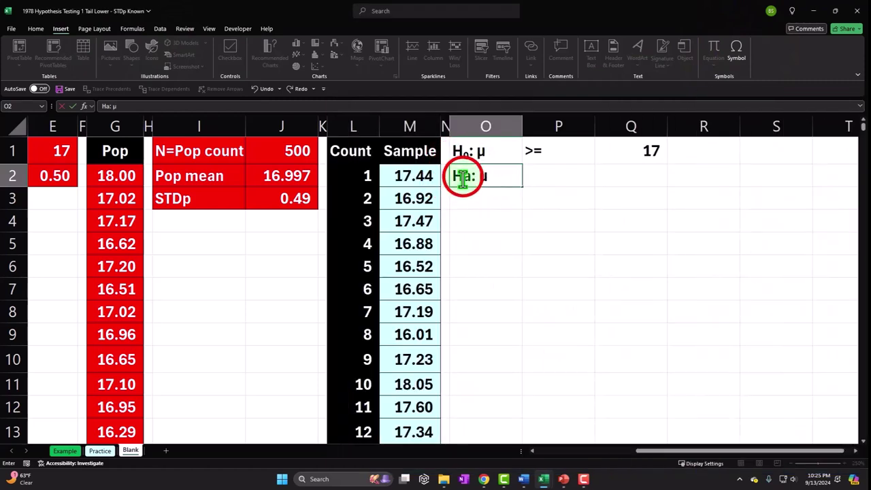
pyautogui.rightClick(465, 179)
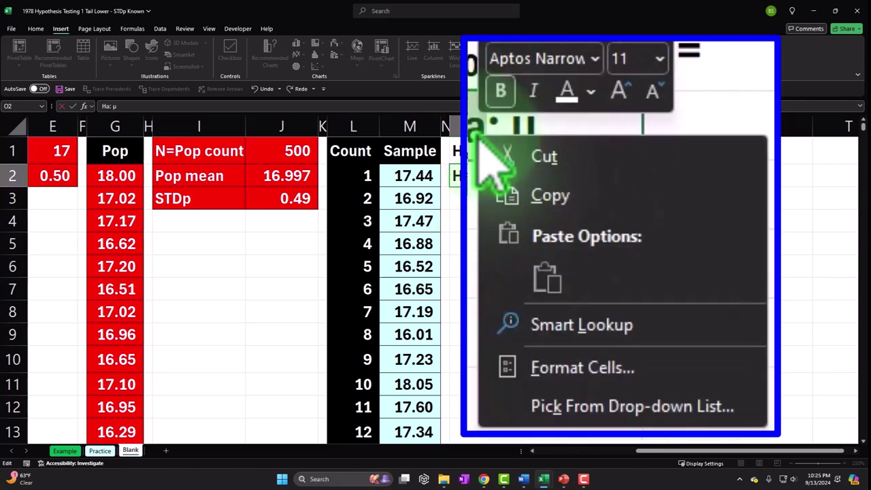
pyautogui.click(568, 368)
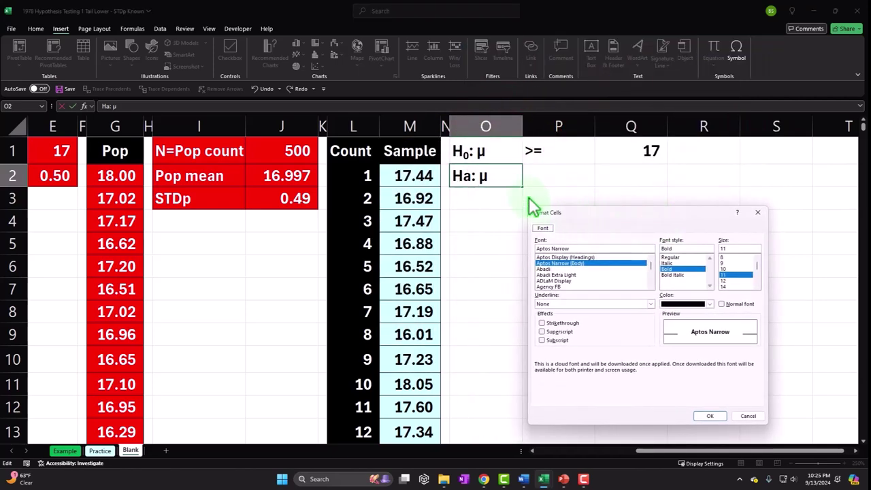
pyautogui.click(542, 340)
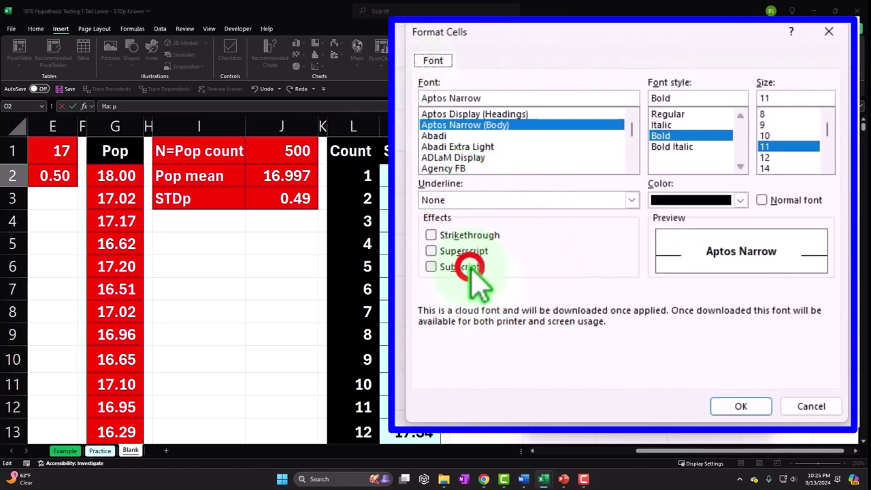
pyautogui.click(740, 406)
pyautogui.click(542, 286)
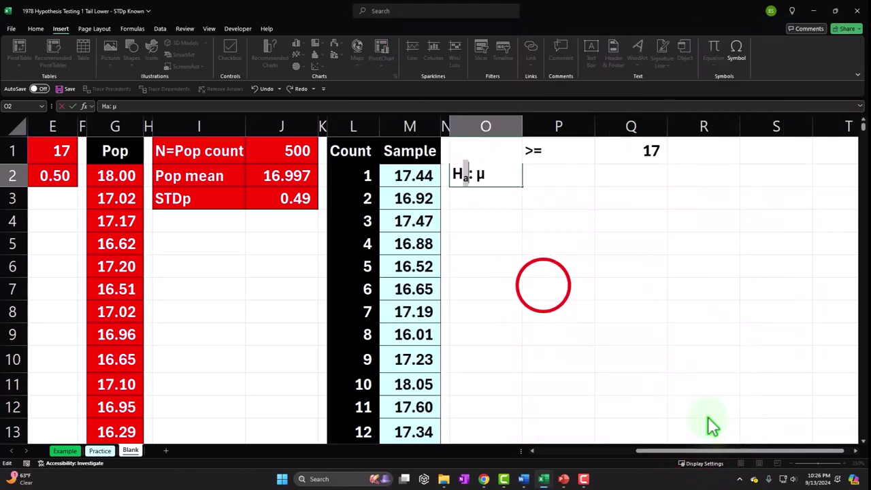
# Complete the alternative hypothesis row with < in P2 and 17 in Q2.
pyautogui.click(547, 180)
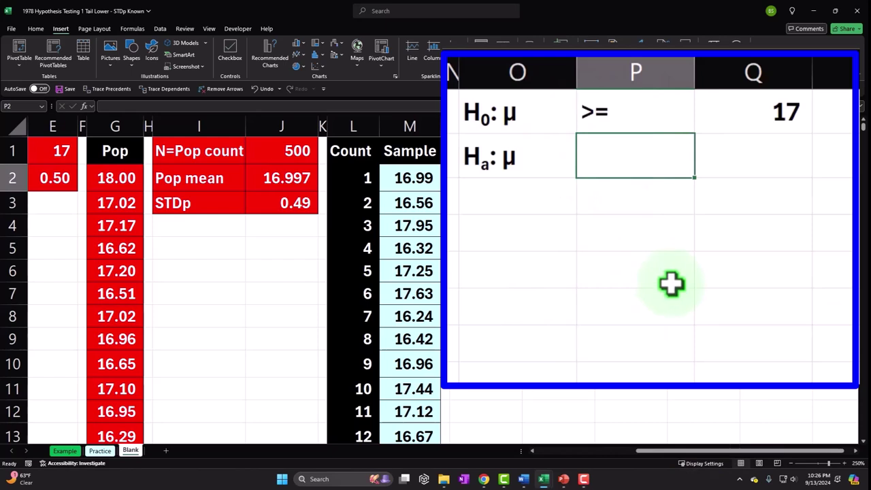
pyautogui.write('<')
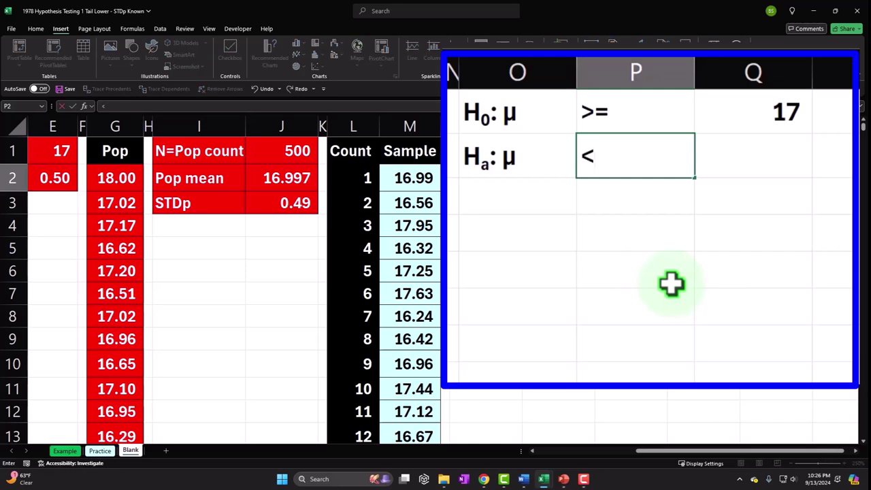
pyautogui.press('Return')
pyautogui.press('Up')
pyautogui.press('Right')
pyautogui.write('17')
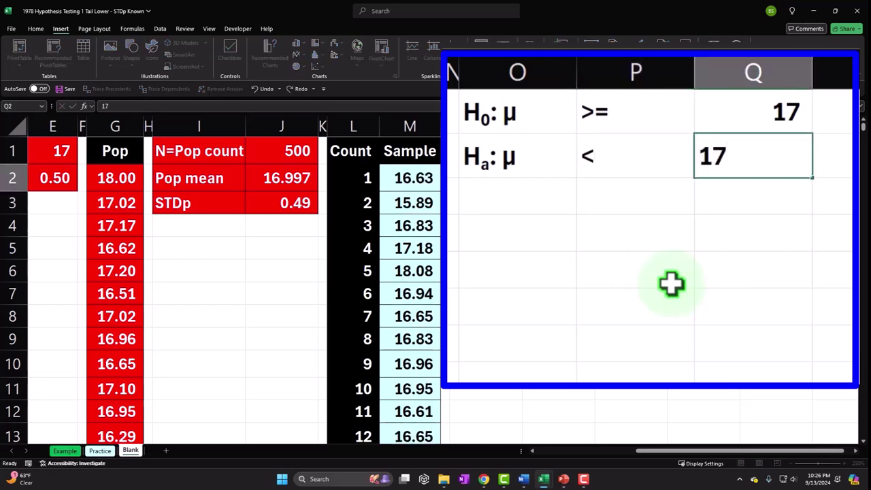
pyautogui.press('Return')
# Center the comparison operators of the two hypotheses in P1:P2.
pyautogui.click(619, 116)
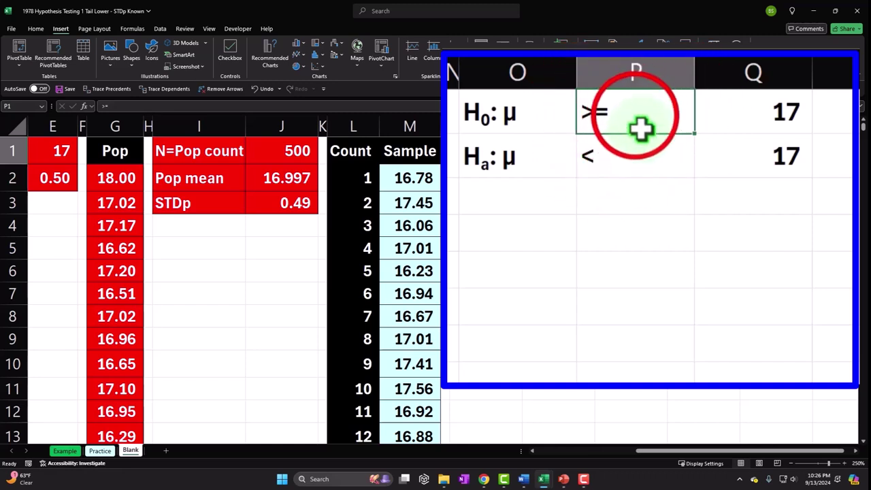
pyautogui.moveTo(557, 153); pyautogui.dragTo(559, 169)
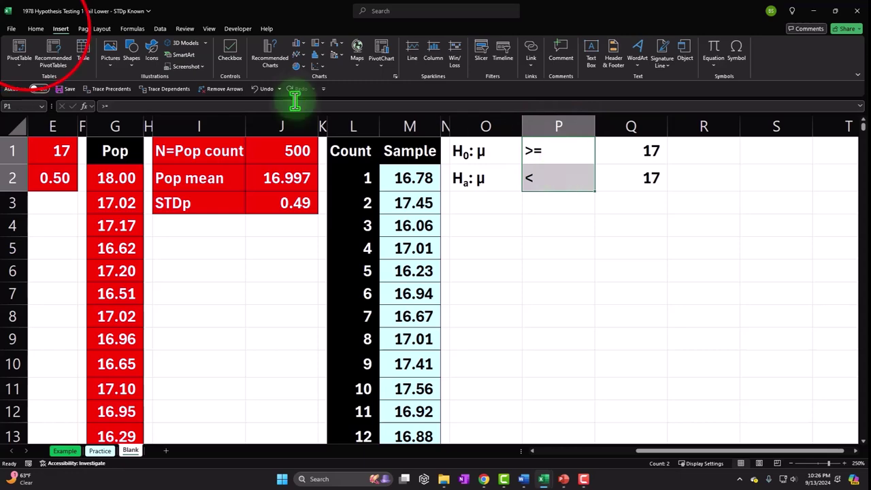
pyautogui.click(36, 29)
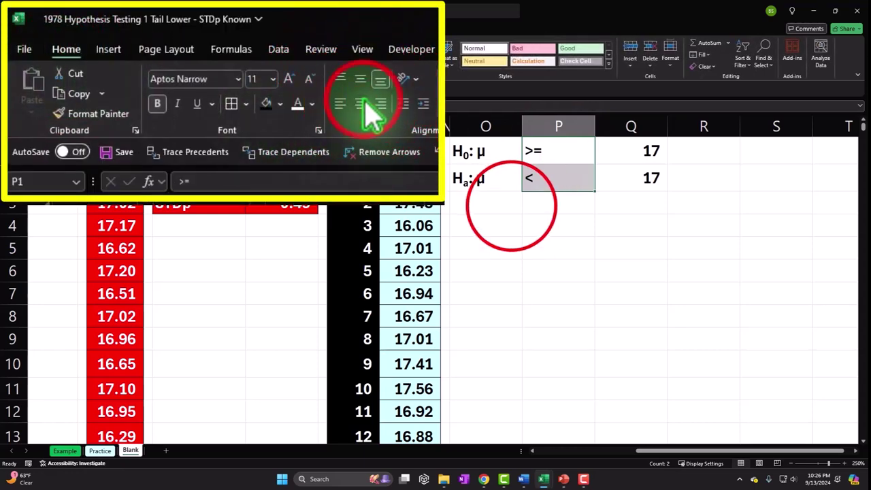
pyautogui.click(361, 103)
pyautogui.click(507, 202)
# Autofit the widths of columns O through Q to their contents.
pyautogui.moveTo(504, 124); pyautogui.dragTo(612, 126)
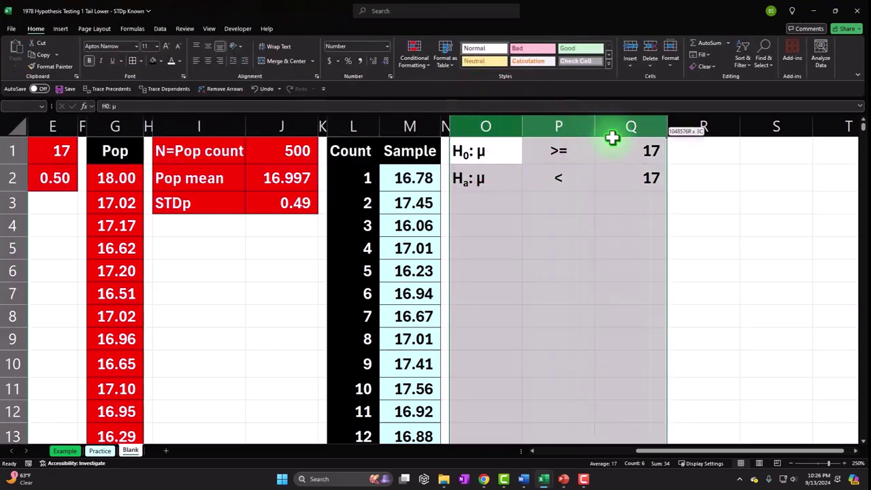
pyautogui.doubleClick(667, 127)
pyautogui.click(562, 178)
pyautogui.moveTo(517, 124)
pyautogui.mouseDown()
pyautogui.moveTo(510, 128)
pyautogui.moveTo(519, 129)
pyautogui.mouseUp()
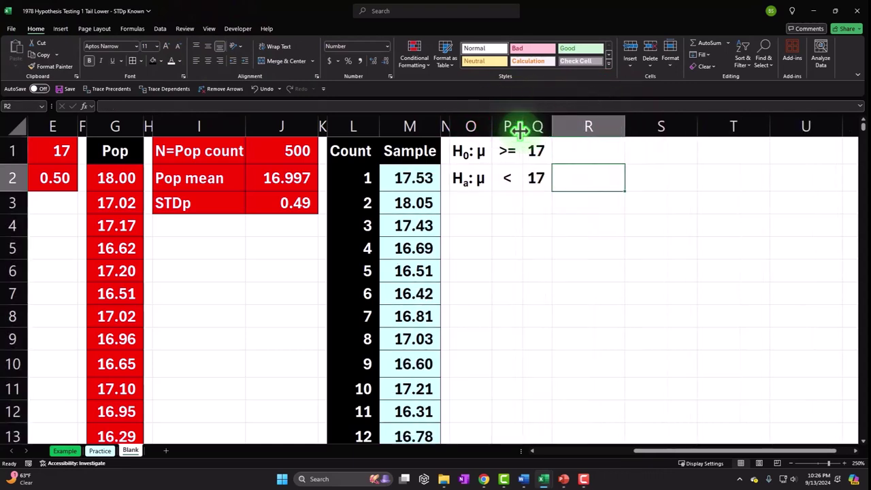
# Give the hypothesis block O1:Q2 cell borders and the recently used light-blue fill.
pyautogui.moveTo(472, 151); pyautogui.dragTo(527, 174)
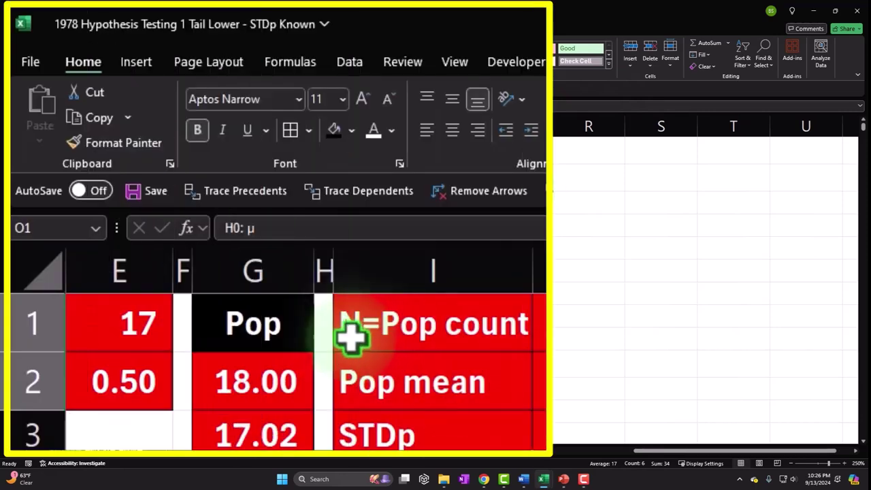
pyautogui.click(74, 63)
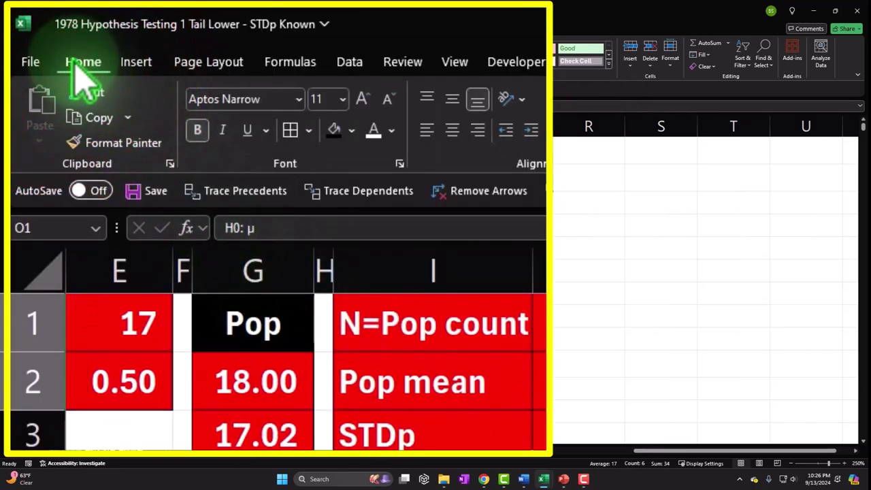
pyautogui.click(291, 132)
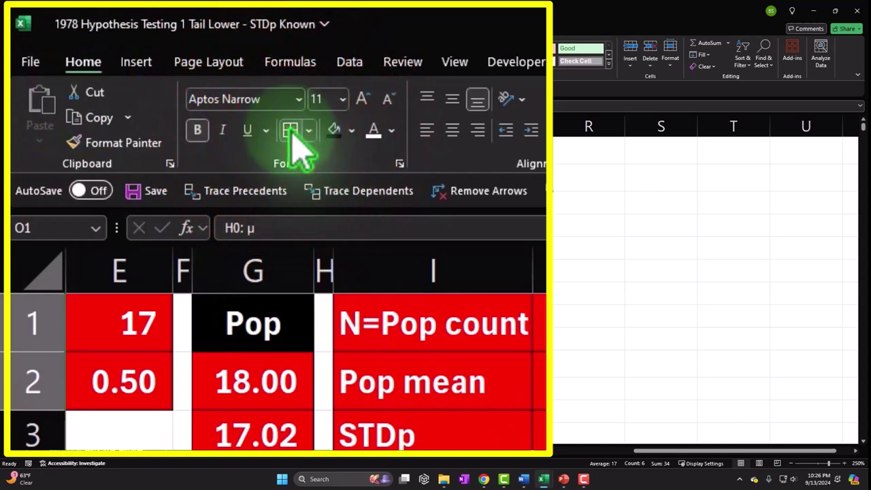
pyautogui.click(351, 131)
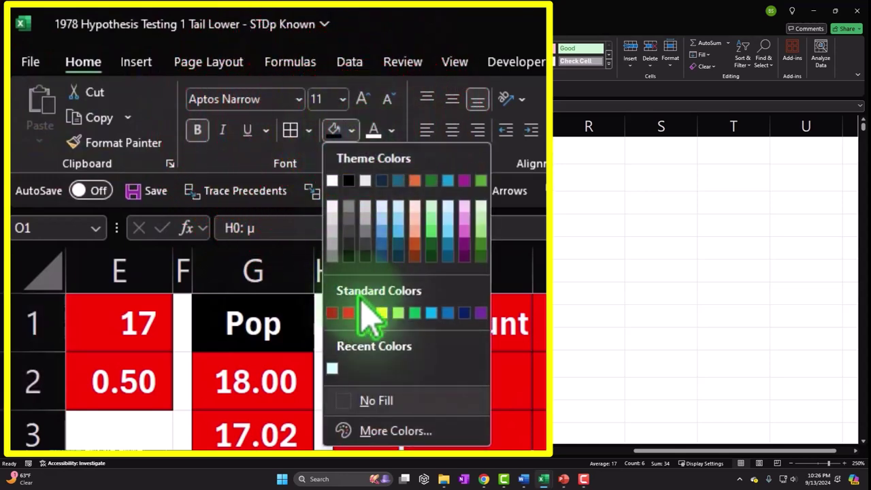
pyautogui.click(332, 368)
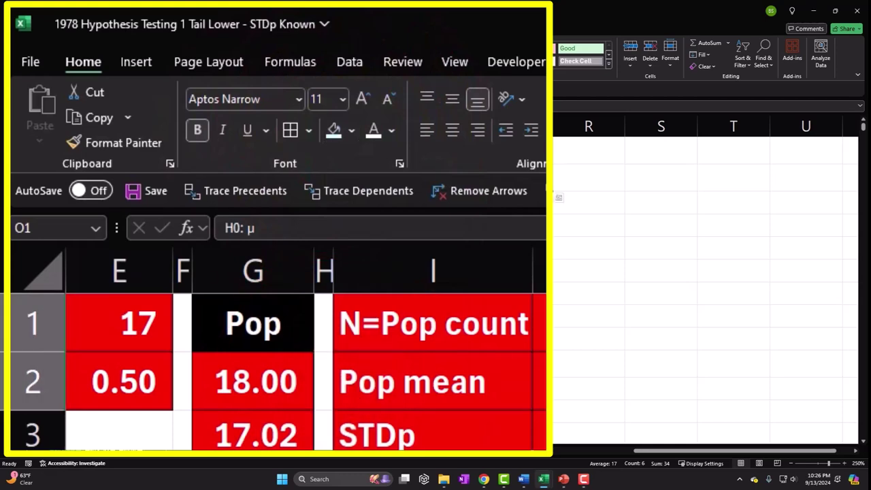
# Enter the label a=alpha in O4 and the significance level .05 in Q4.
pyautogui.click(476, 223)
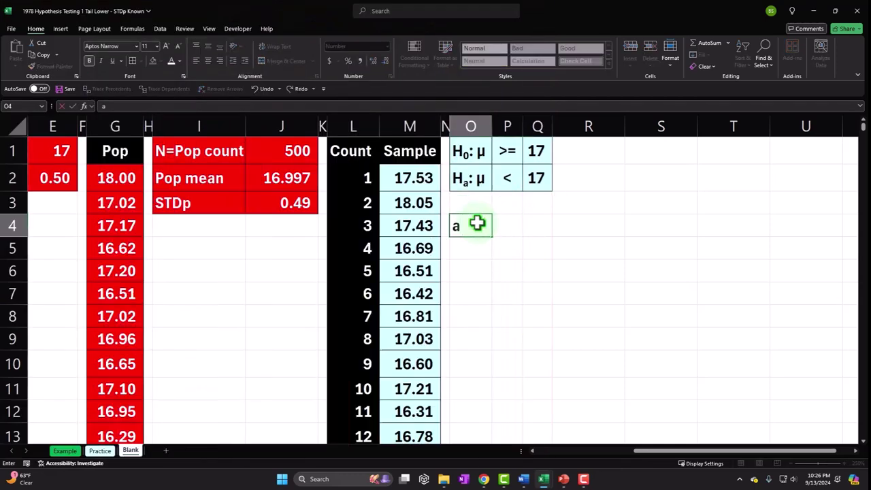
pyautogui.write('a=alpha')
pyautogui.press('Tab')
pyautogui.press('Tab')
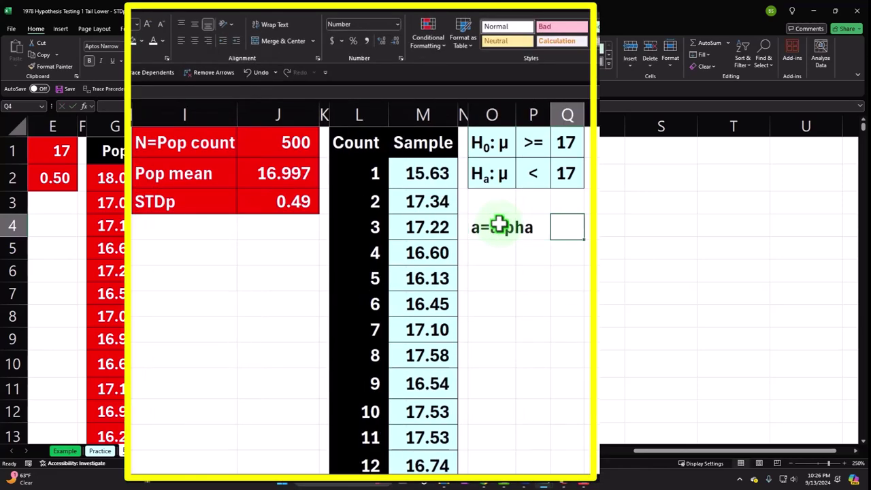
pyautogui.write('.05')
pyautogui.press('Return')
# Format the alpha value in Q4 as a percentage.
pyautogui.press('Up')
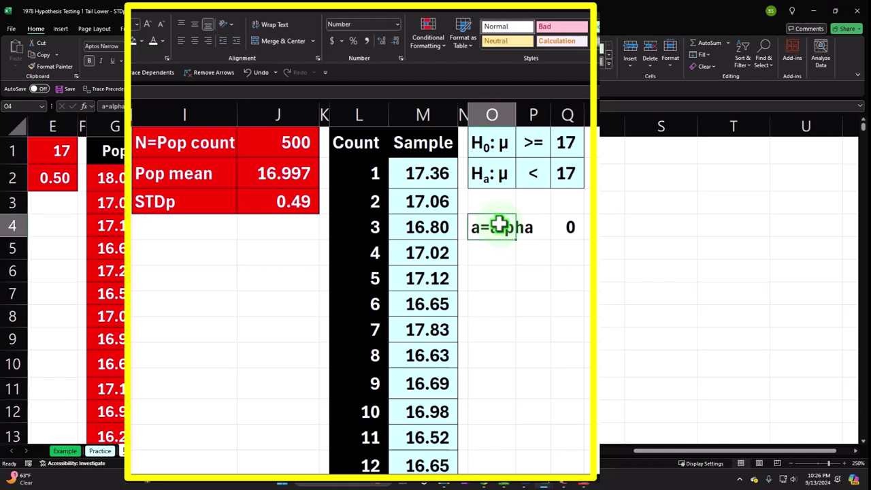
pyautogui.press('Right')
pyautogui.press('Right')
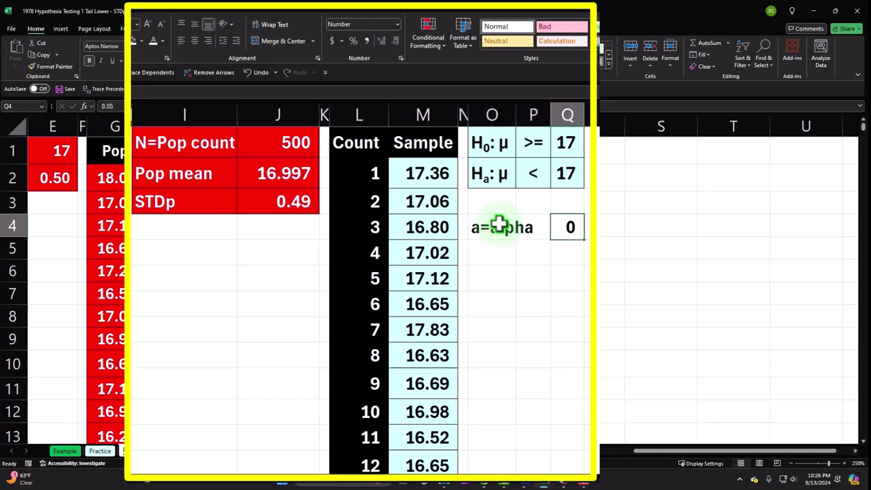
pyautogui.click(381, 41)
pyautogui.click(353, 42)
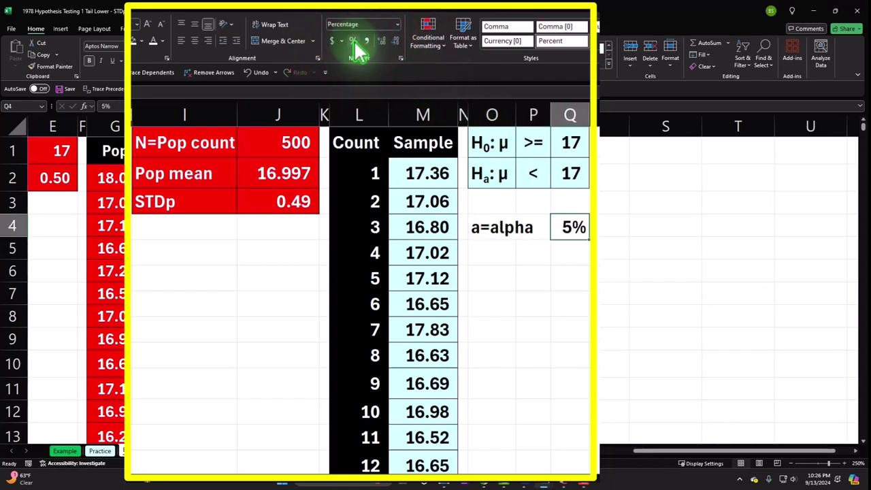
# Enter the label STDp in O6 for the population standard deviation.
pyautogui.click(491, 272)
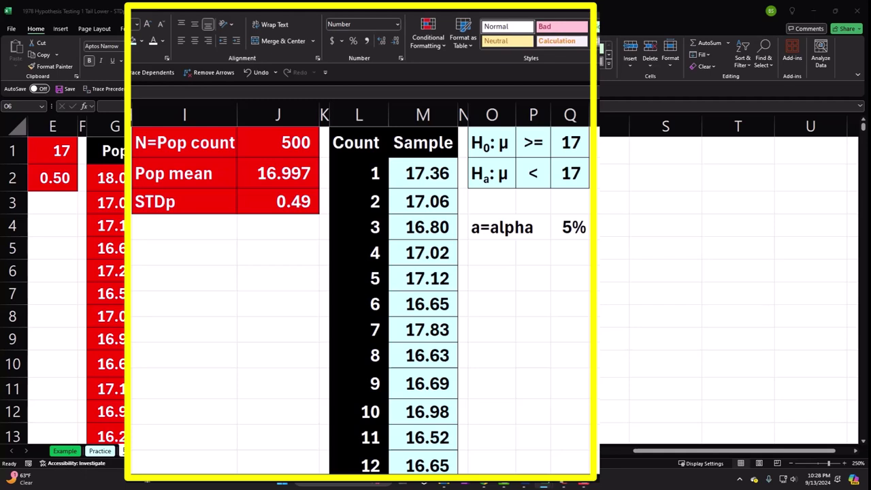
pyautogui.click(589, 252)
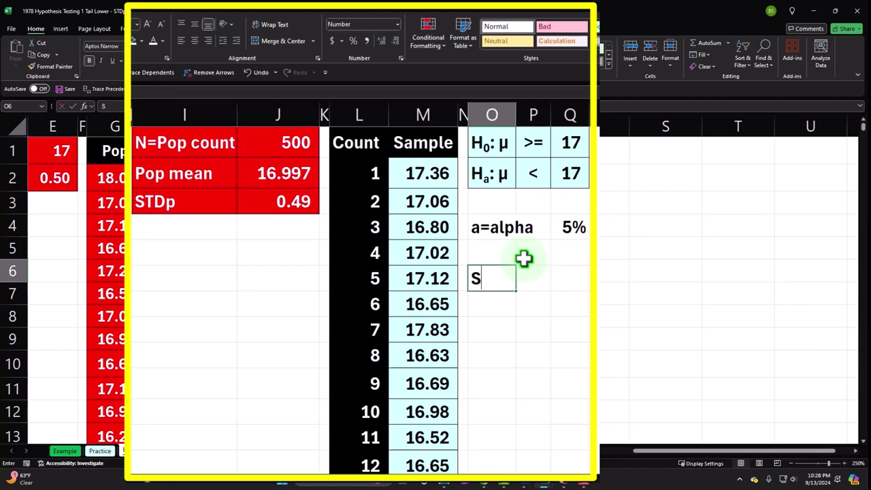
pyautogui.write('STDp')
pyautogui.press('Tab')
pyautogui.press('Tab')
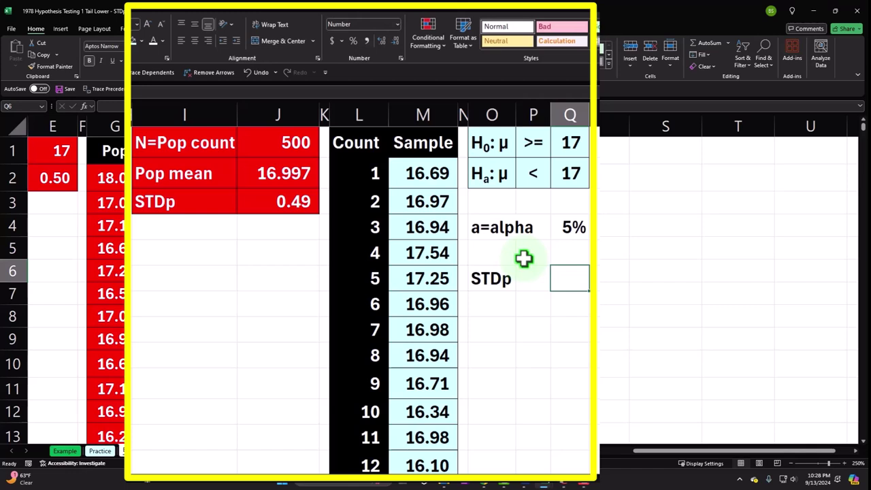
# Link Q6 to the calculated population standard deviation with the formula =J3.
pyautogui.write('=')
pyautogui.press('Left')
pyautogui.press('Left')
pyautogui.press('Left')
pyautogui.press('Left')
pyautogui.press('Left')
pyautogui.press('Left')
pyautogui.press('Up')
pyautogui.press('Up')
pyautogui.press('Up')
pyautogui.press('Left')
pyautogui.moveTo(684, 450); pyautogui.dragTo(558, 463)
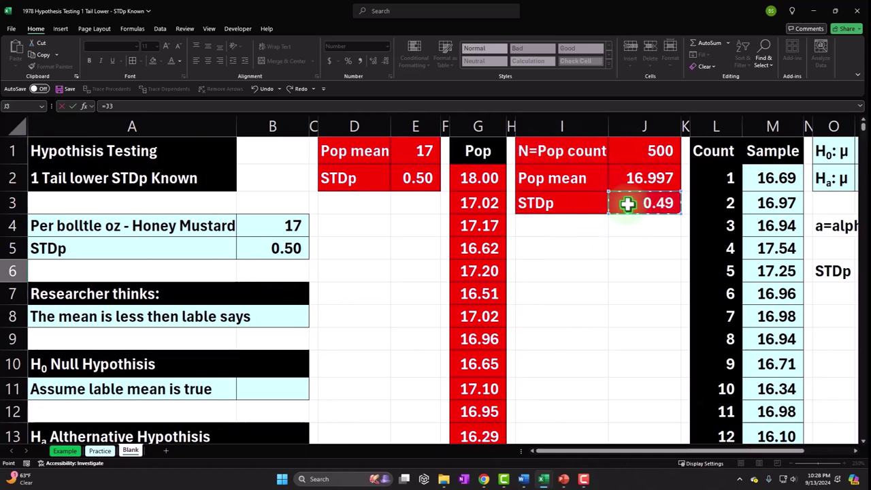
pyautogui.press('Tab')
# Show the standard deviation in Q6 with two decimal places.
pyautogui.press('Left')
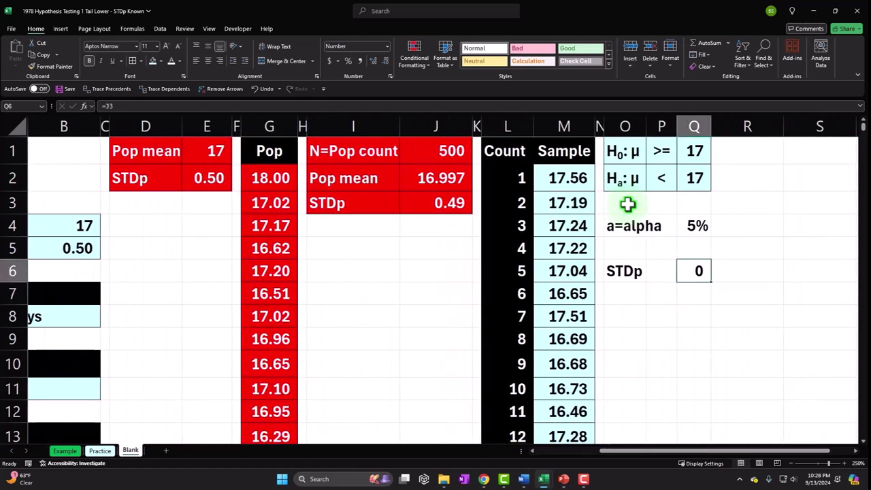
pyautogui.click(283, 71)
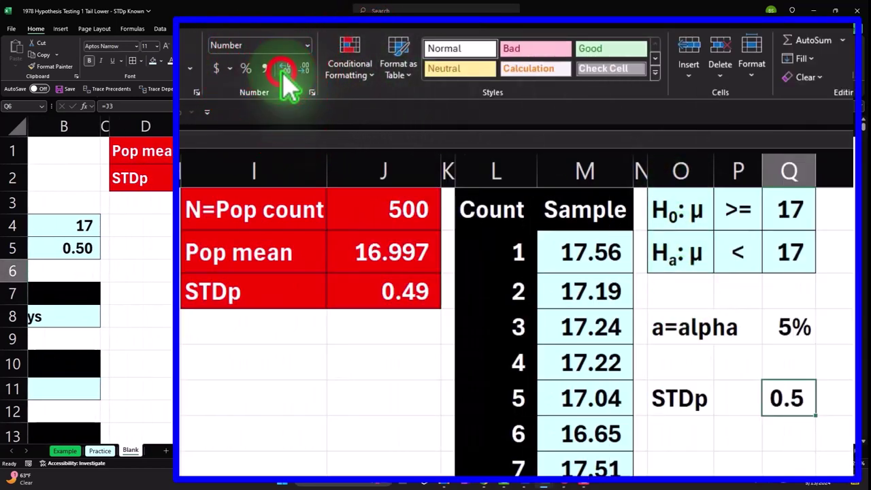
pyautogui.click(285, 72)
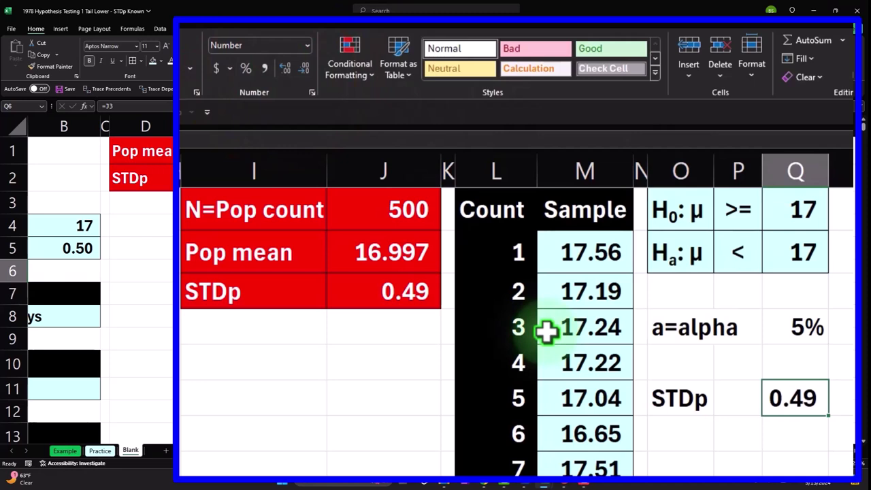
# Apply cell borders and the light-blue fill to the alpha row O4:Q4 and the STDp row O6:Q6.
pyautogui.press('Down')
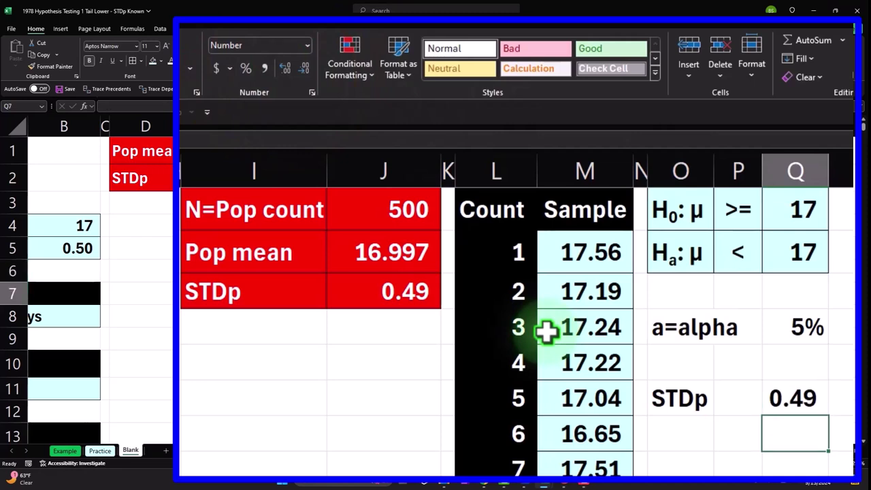
pyautogui.press('Left')
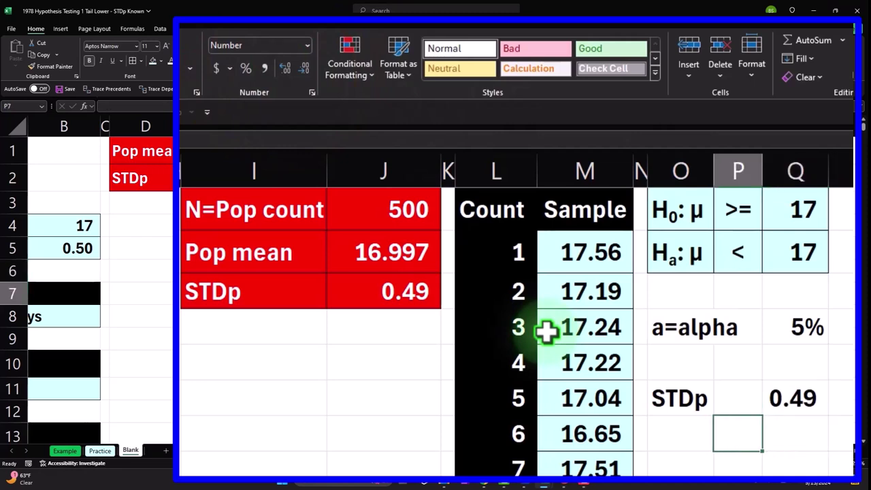
pyautogui.press('Left')
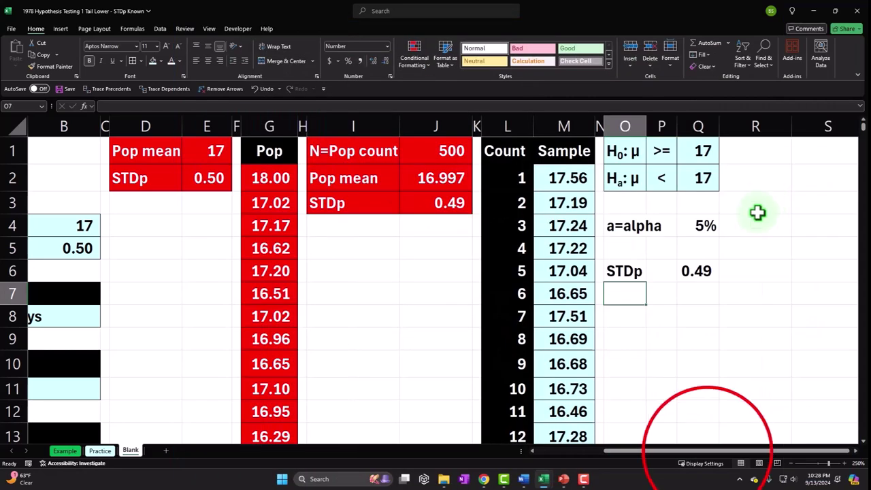
pyautogui.moveTo(714, 450); pyautogui.dragTo(738, 463)
pyautogui.moveTo(618, 225); pyautogui.dragTo(673, 225)
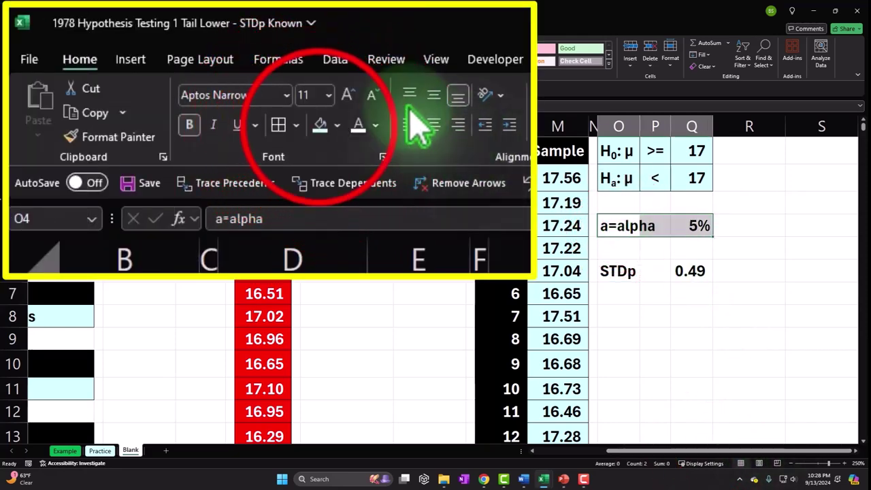
pyautogui.moveTo(617, 270); pyautogui.dragTo(676, 270)
pyautogui.click(364, 143)
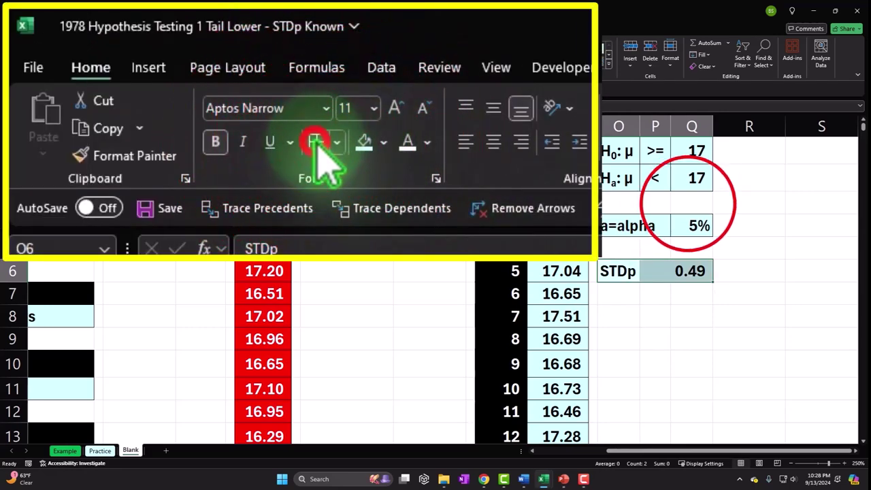
pyautogui.click(687, 202)
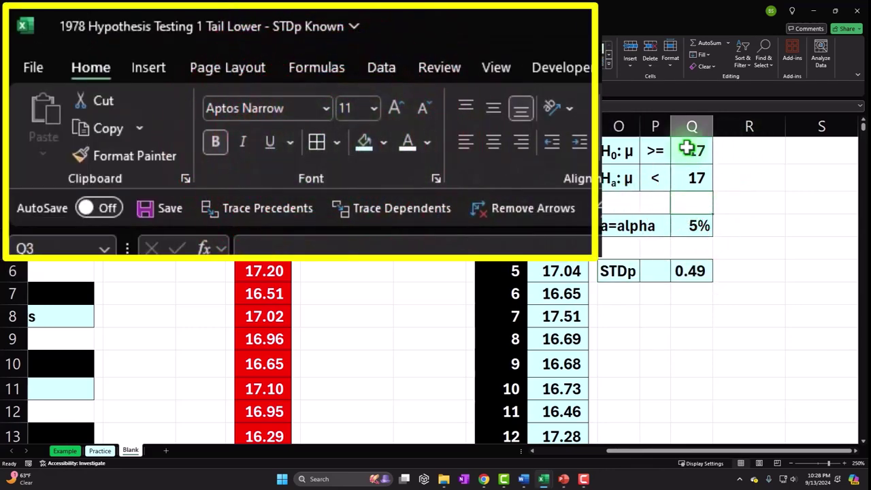
# Copy the narrow spacer column N's formatting and width to column R with Format Painter.
pyautogui.click(593, 121)
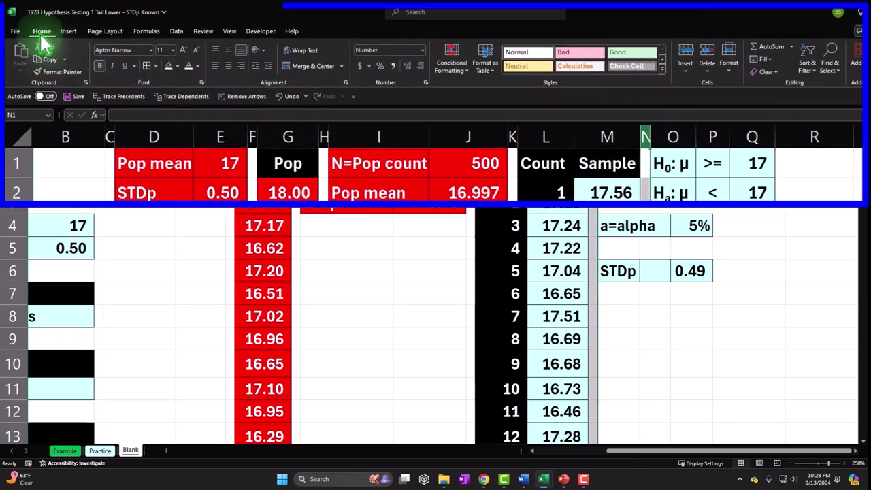
pyautogui.click(51, 66)
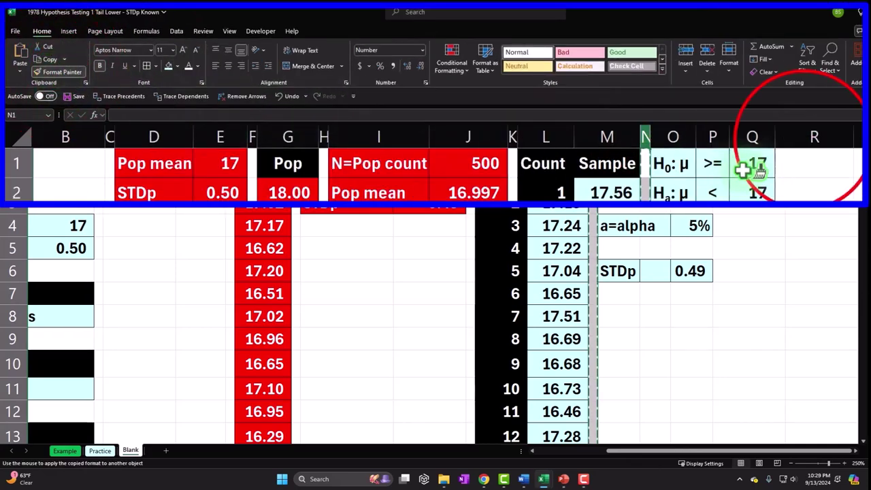
pyautogui.click(797, 137)
pyautogui.click(748, 156)
# Enter the label STDs in S1 for the sample standard deviation.
pyautogui.hscroll(3, 748, 156)
pyautogui.click(749, 156)
pyautogui.press('Right')
pyautogui.press('Right')
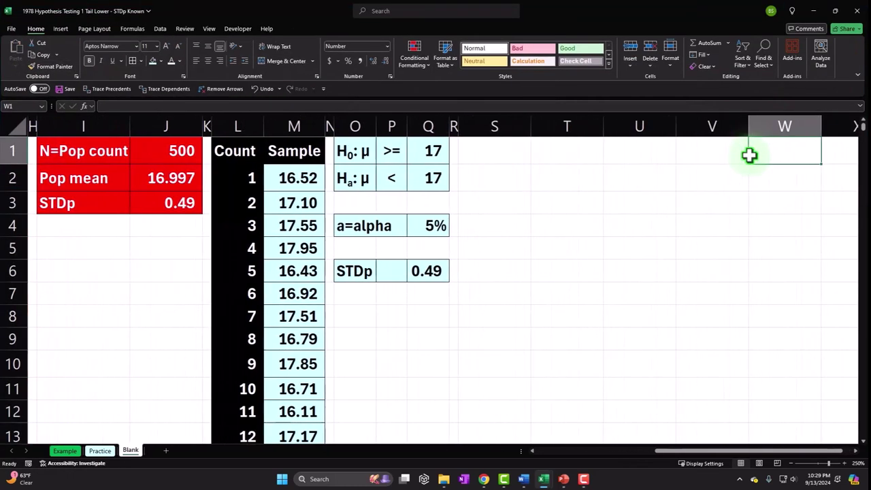
pyautogui.press('Left')
pyautogui.press('Left')
pyautogui.press('Left')
pyautogui.press('Left')
pyautogui.press('Left')
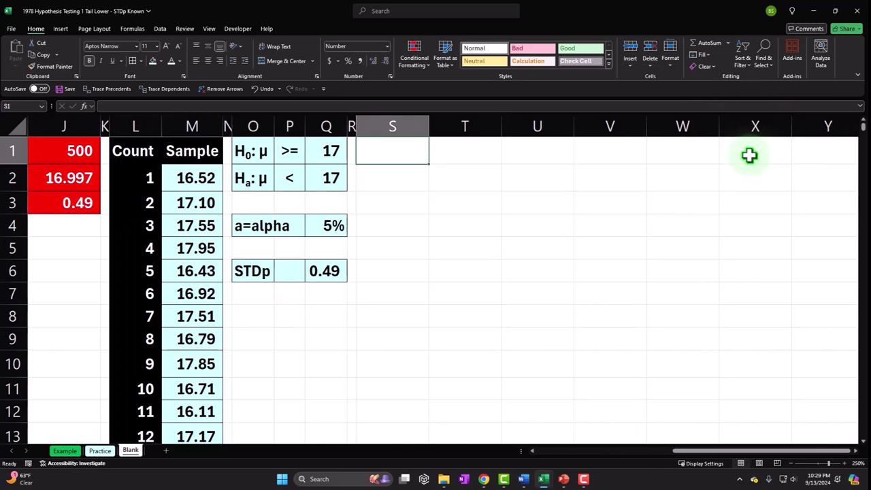
pyautogui.press('super+plus')
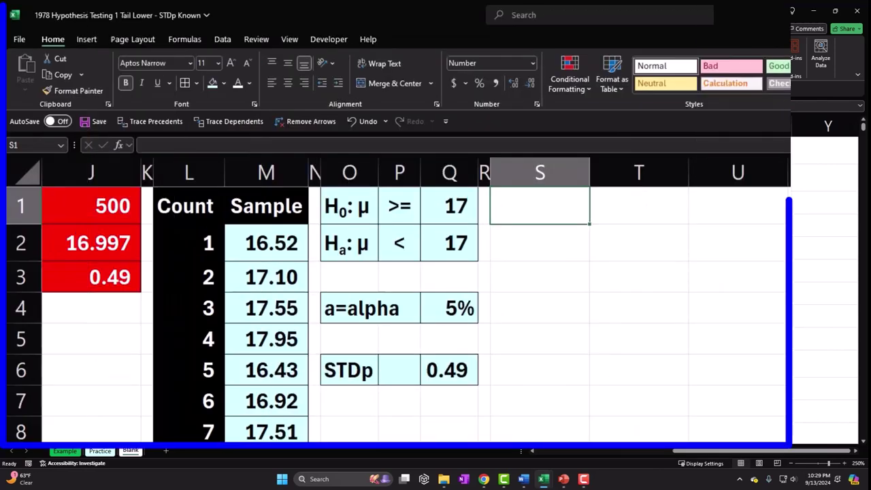
pyautogui.write('S')
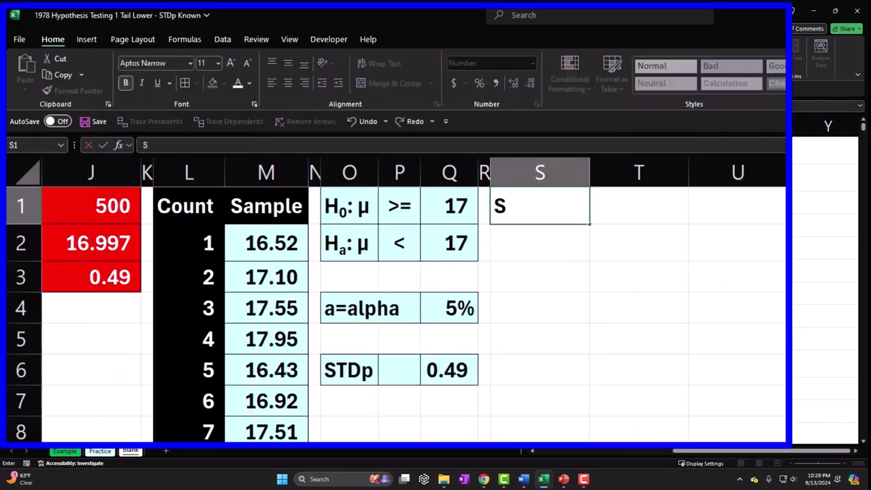
pyautogui.write('TDs')
pyautogui.press('Tab')
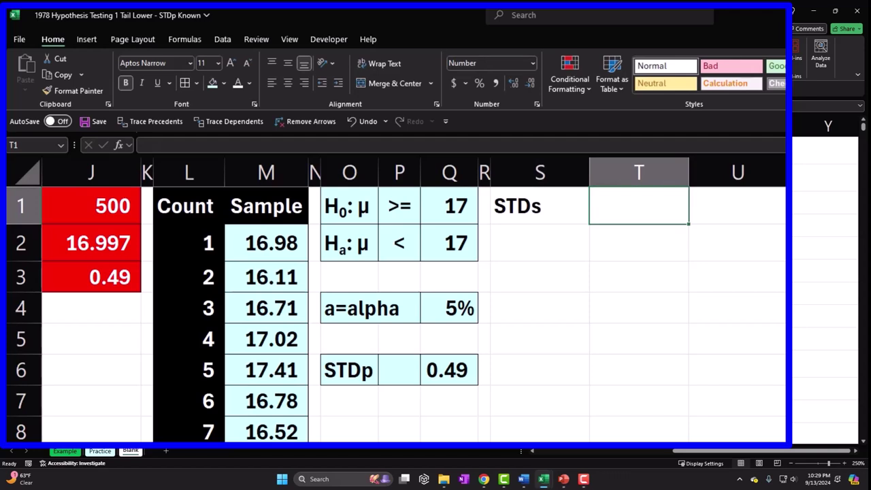
# Calculate the sample standard deviation in T1 with =STDEV.S(M2:M101) over the Sample column.
pyautogui.write('=')
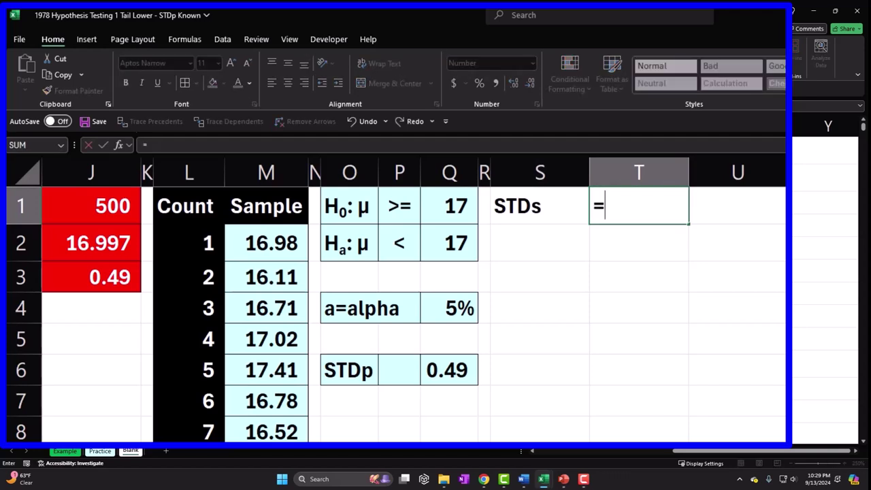
pyautogui.write('st')
pyautogui.press('Down')
pyautogui.press('Down')
pyautogui.press('Tab')
pyautogui.press('Left')
pyautogui.press('Left')
pyautogui.press('Left')
pyautogui.press('Left')
pyautogui.press('Left')
pyautogui.press('Left')
pyautogui.press('Left')
pyautogui.press('Left')
pyautogui.press('Left')
pyautogui.press('Left')
pyautogui.press('Left')
pyautogui.press('Left')
pyautogui.press('Left')
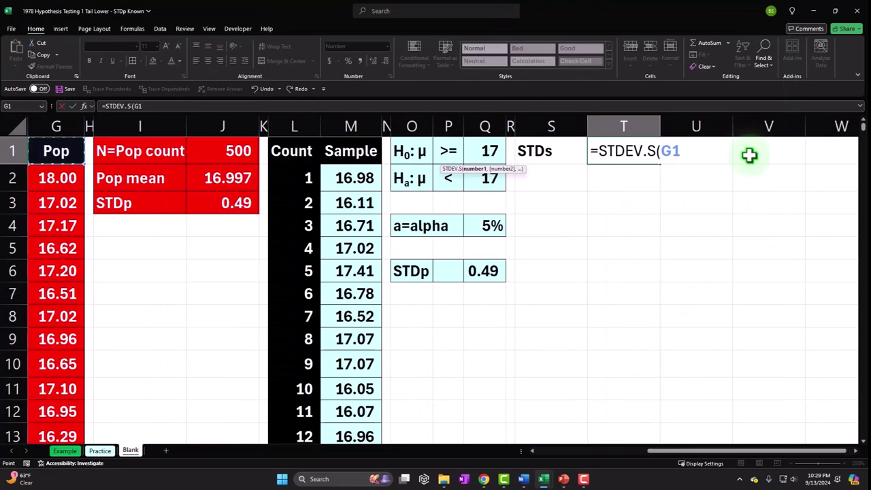
pyautogui.press('Left')
pyautogui.press('Right')
pyautogui.press('Right')
pyautogui.press('Right')
pyautogui.press('Right')
pyautogui.press('Right')
pyautogui.press('Right')
pyautogui.press('Right')
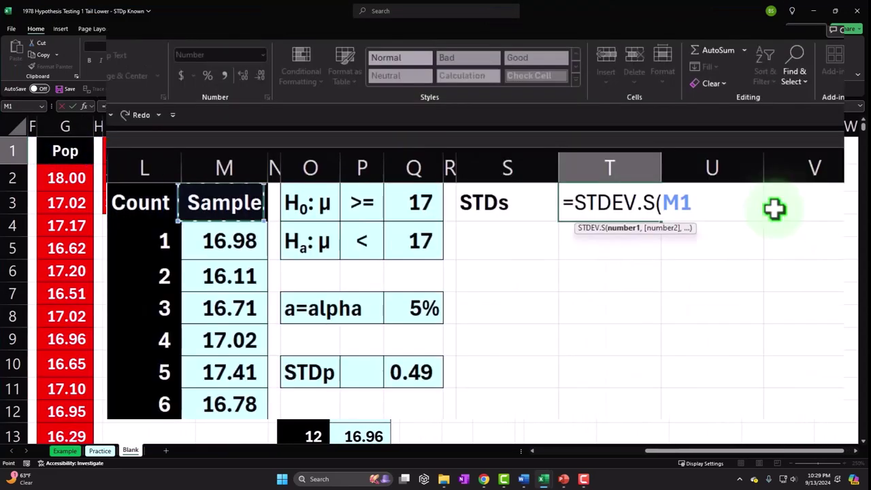
pyautogui.press('Down')
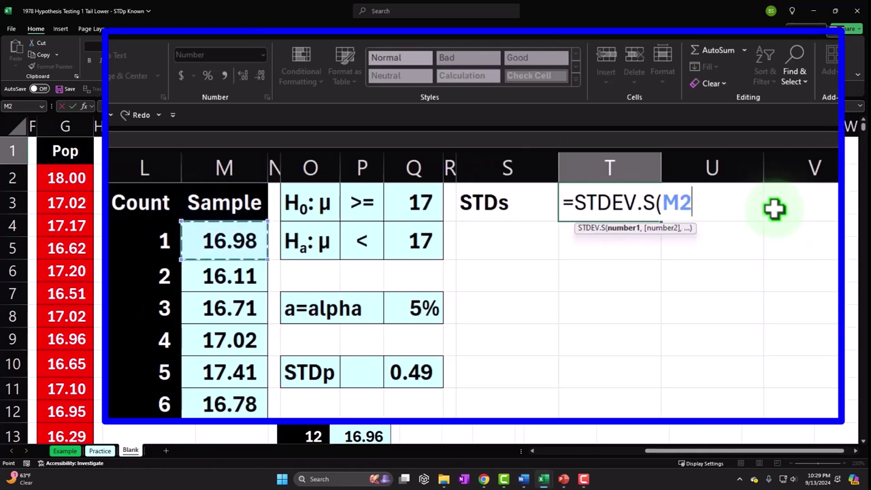
pyautogui.hotkey('ctrl', 'shift', 'Down')
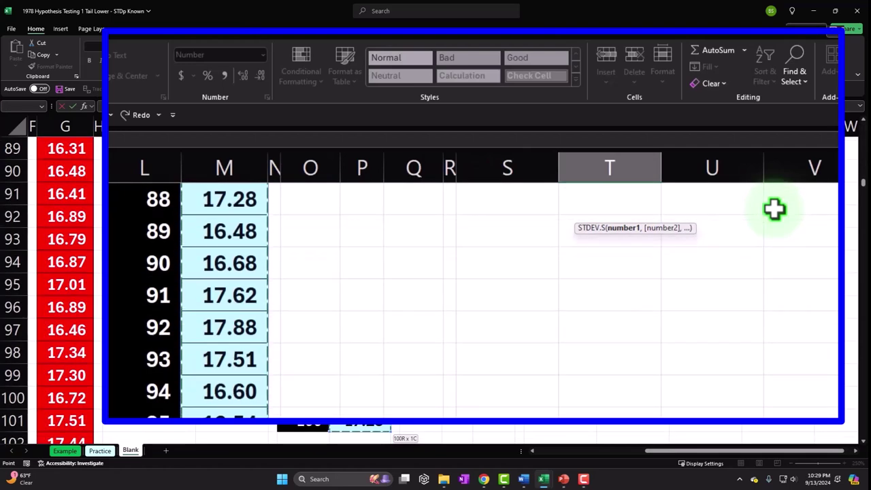
pyautogui.hotkey('ctrl', 'BackSpace')
pyautogui.press('Return')
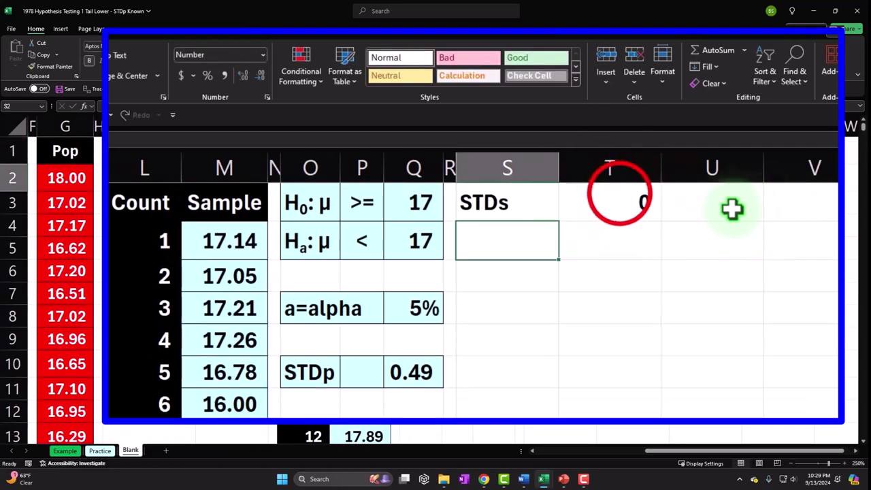
# Show the sample standard deviation in T1 with three decimal places, and re-enter its formula unchanged to redraw the random sample.
pyautogui.click(618, 197)
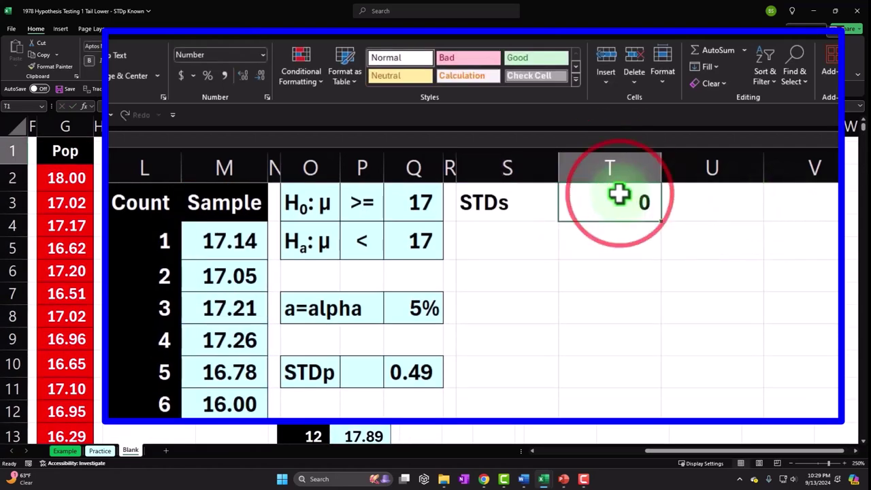
pyautogui.click(245, 76)
pyautogui.click(245, 76)
pyautogui.click(375, 62)
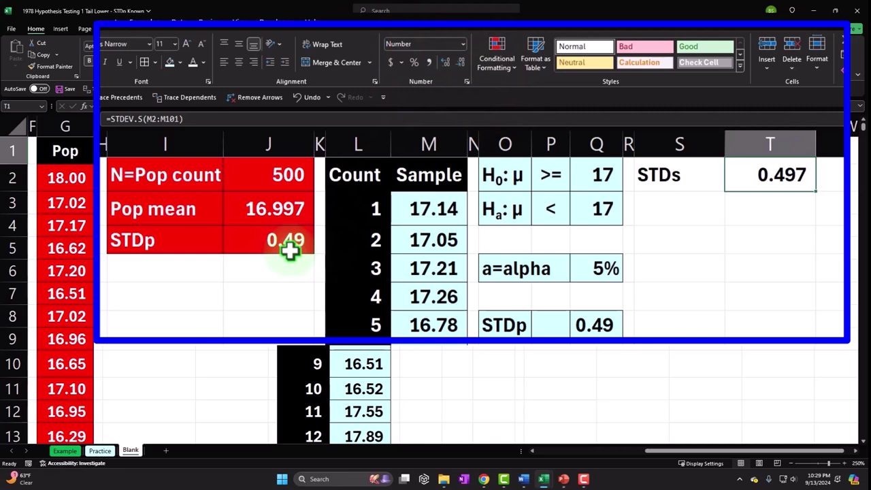
pyautogui.doubleClick(638, 151)
pyautogui.press('Return')
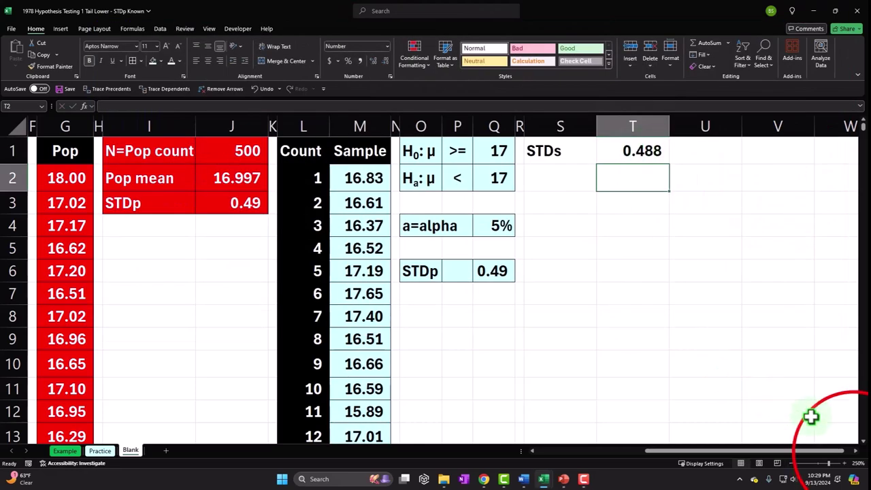
# Fill the STDs label and its value in S1:T1 with yellow.
pyautogui.click(856, 450)
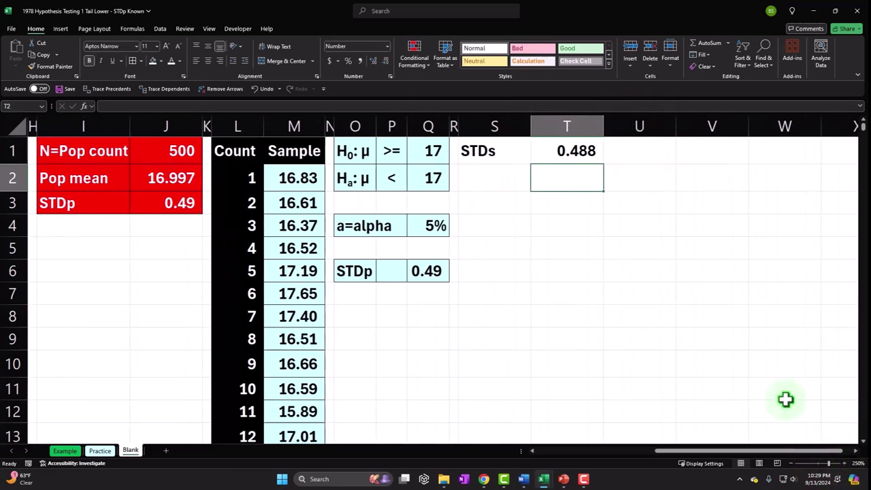
pyautogui.click(507, 157)
pyautogui.moveTo(531, 155); pyautogui.dragTo(544, 152)
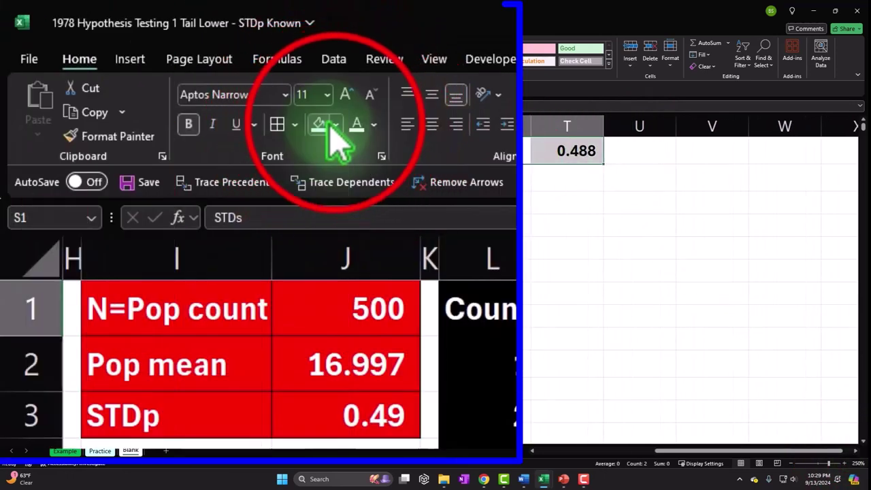
pyautogui.click(161, 61)
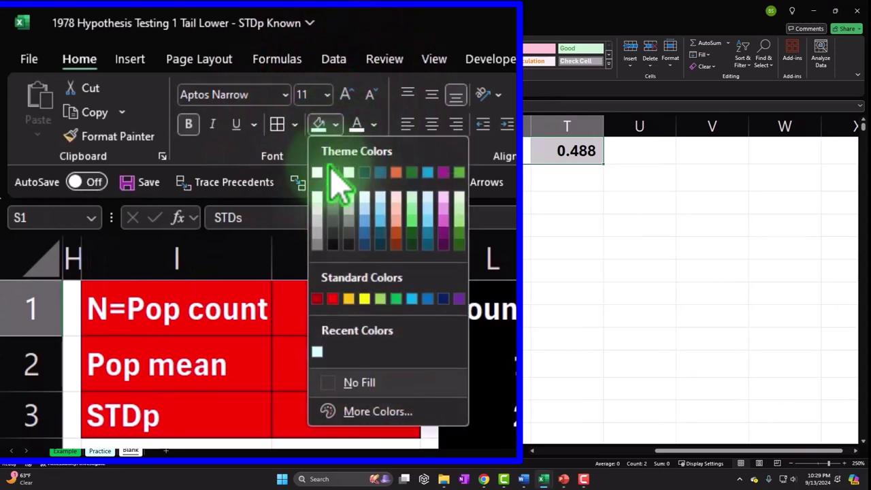
pyautogui.click(358, 302)
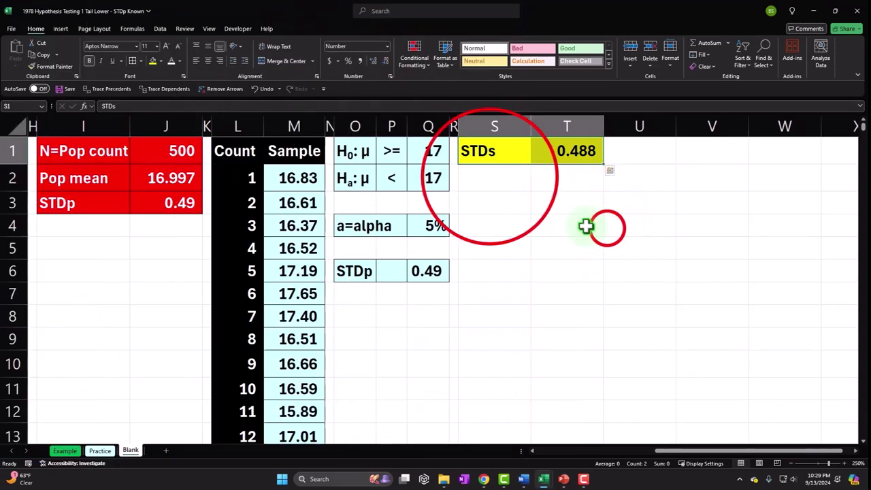
# Enter the label "n=sample size" in S2 and widen column S to fit it.
pyautogui.click(490, 175)
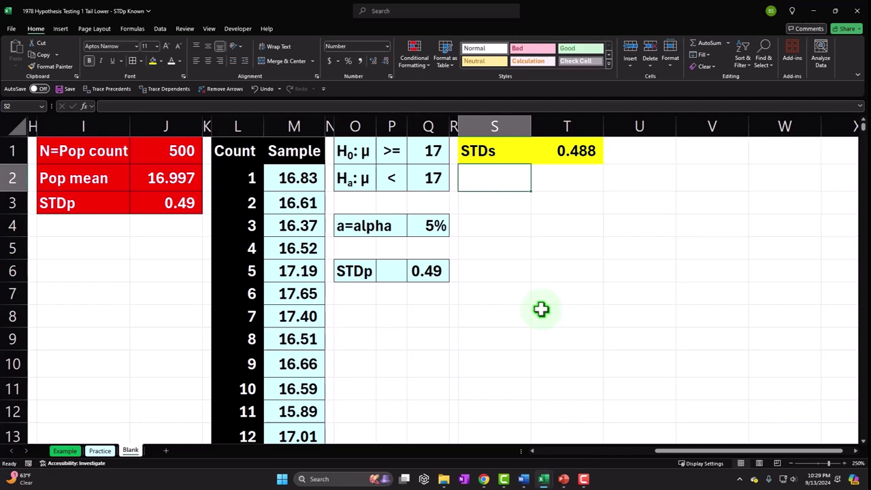
pyautogui.write('n')
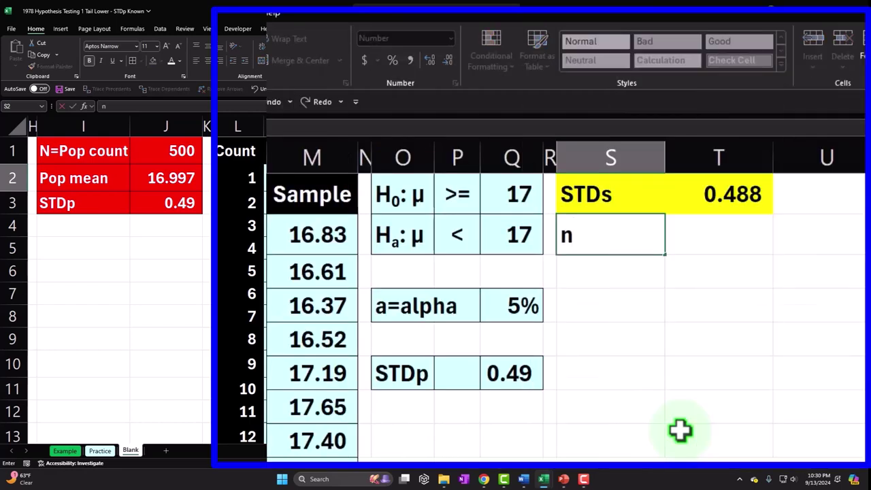
pyautogui.write('=sample size')
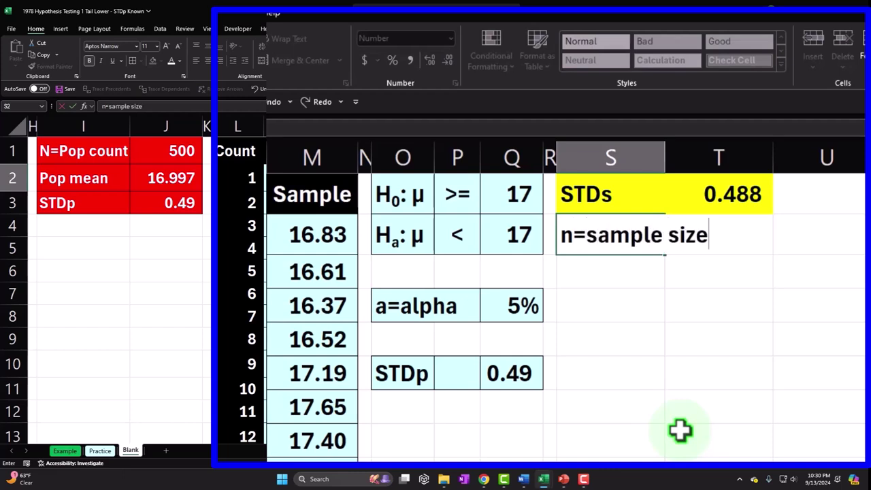
pyautogui.press('Tab')
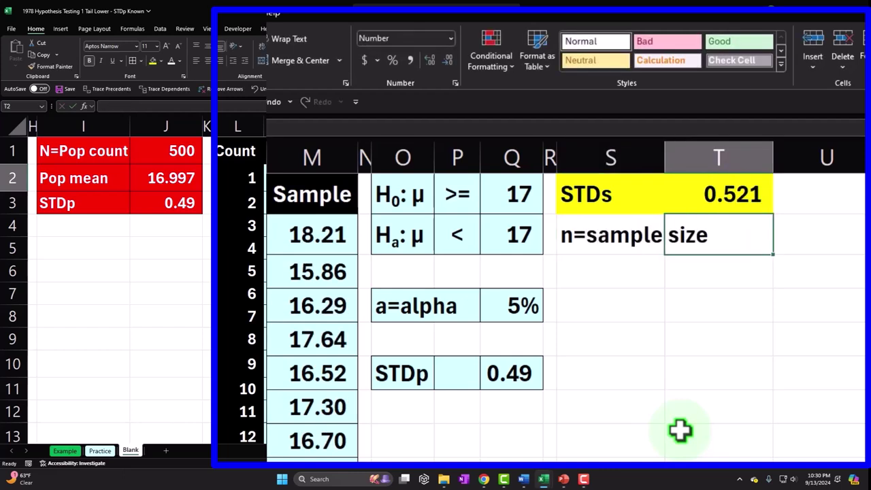
pyautogui.moveTo(665, 157); pyautogui.dragTo(721, 158)
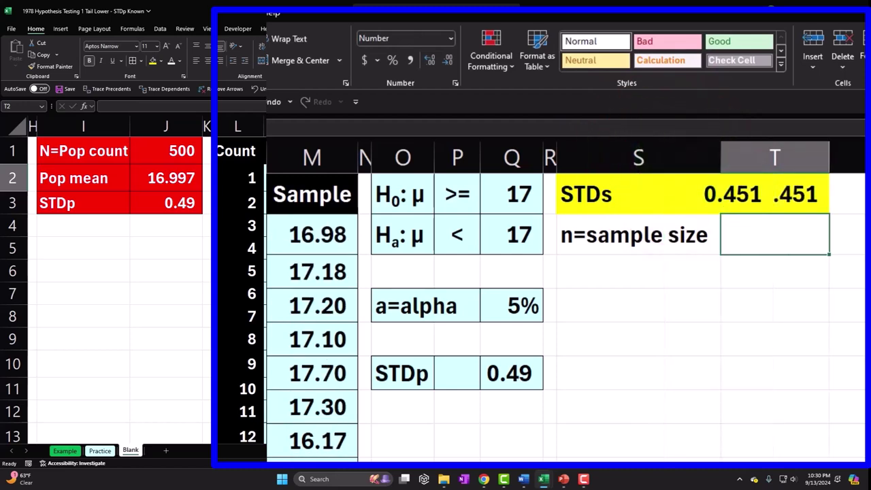
# Calculate the sample size in T2 with COUNT over the sample values M2:M101.
pyautogui.write('=')
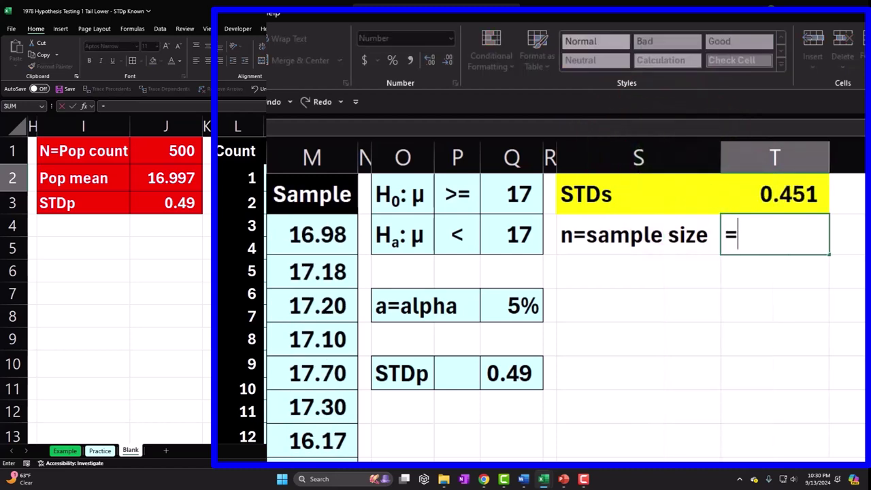
pyautogui.write('cou')
pyautogui.press('Tab')
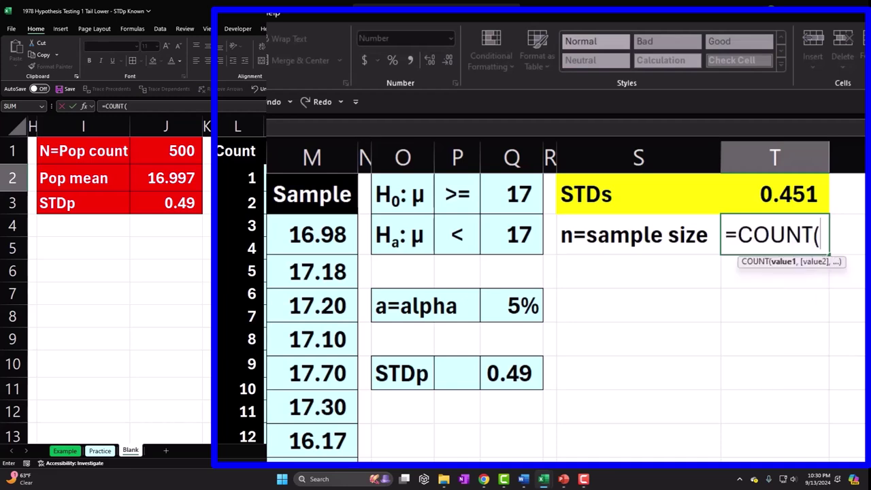
pyautogui.press('Left')
pyautogui.press('Left')
pyautogui.press('Left')
pyautogui.press('Left')
pyautogui.press('Left')
pyautogui.press('Left')
pyautogui.press('Left')
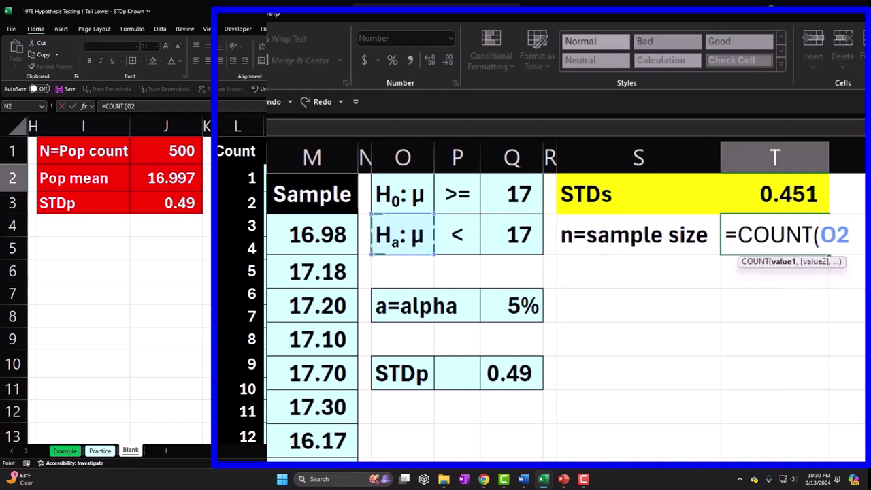
pyautogui.hotkey('ctrl', 'shift', 'Down')
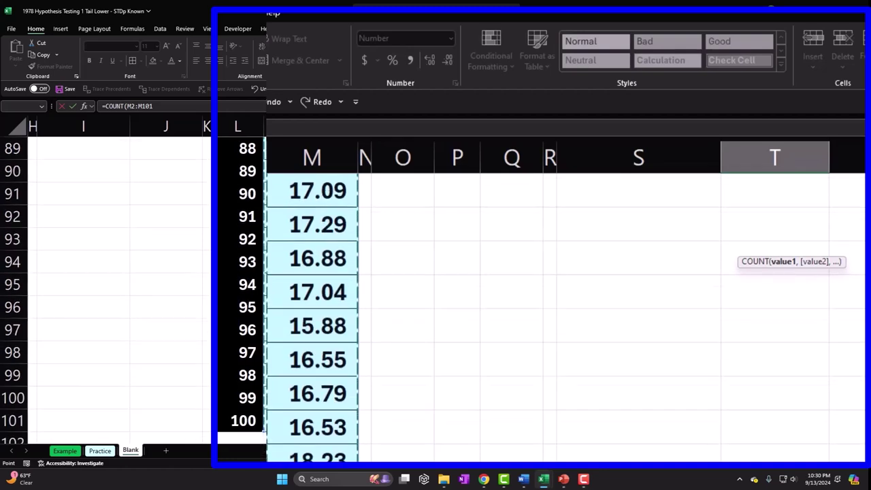
pyautogui.hotkey('ctrl', 'BackSpace')
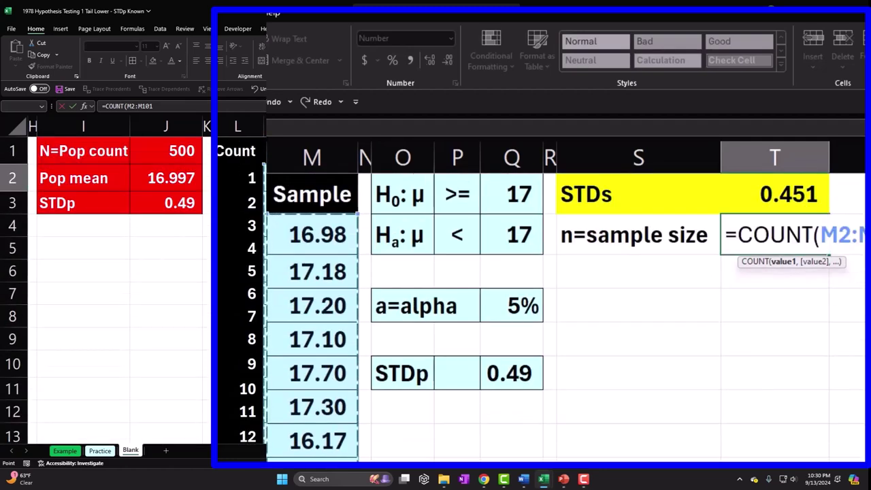
pyautogui.press('Return')
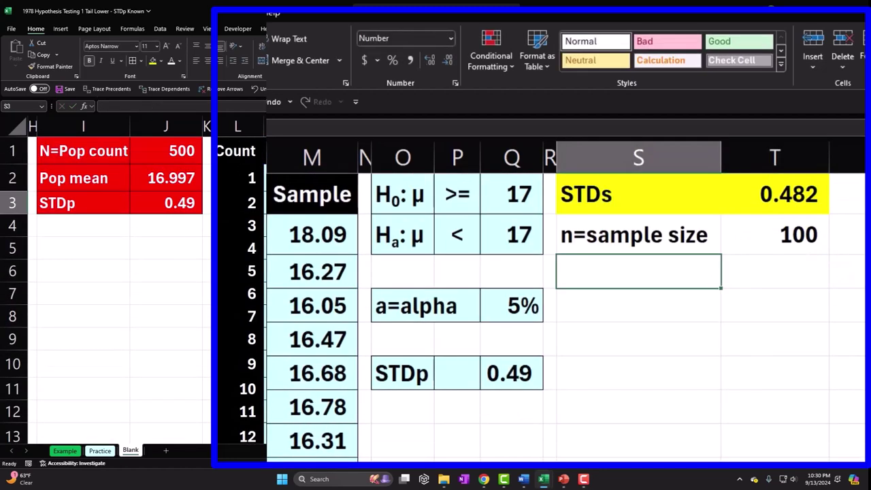
# Enter the label "Xbar=sample mean" in S3 and widen column S to fit it.
pyautogui.write('Xbar')
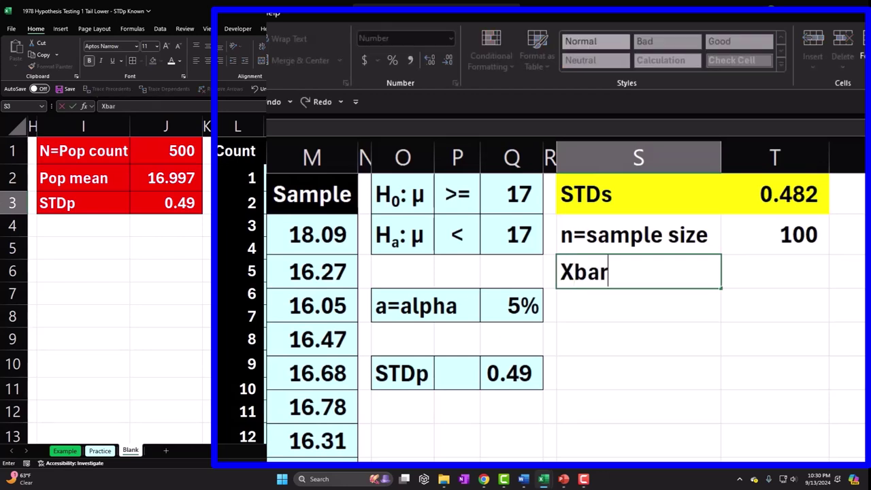
pyautogui.write('=sample mean')
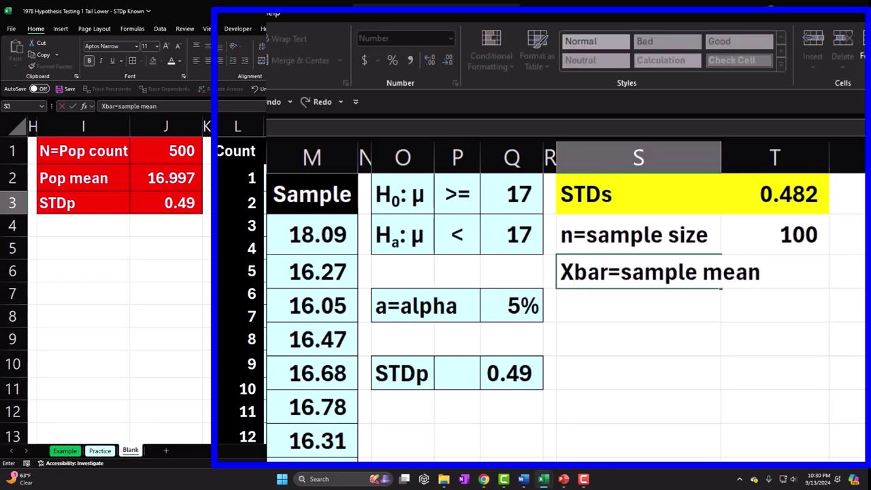
pyautogui.press('Return')
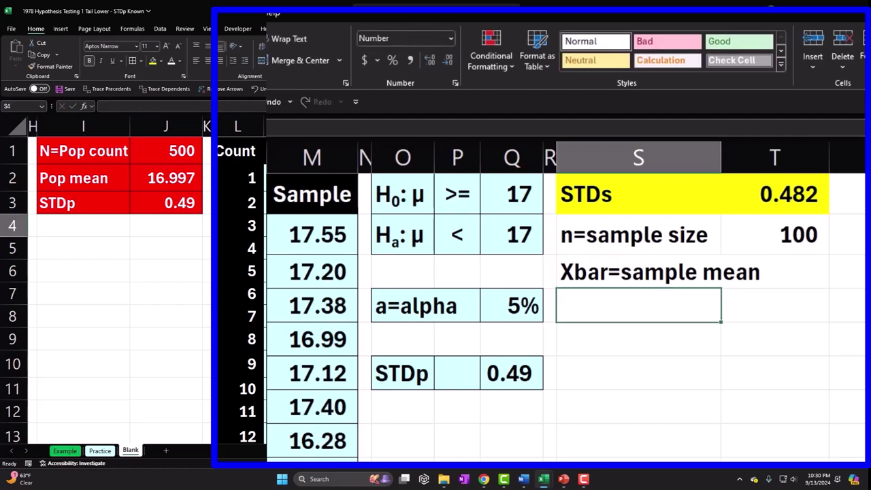
pyautogui.moveTo(722, 158); pyautogui.dragTo(769, 161)
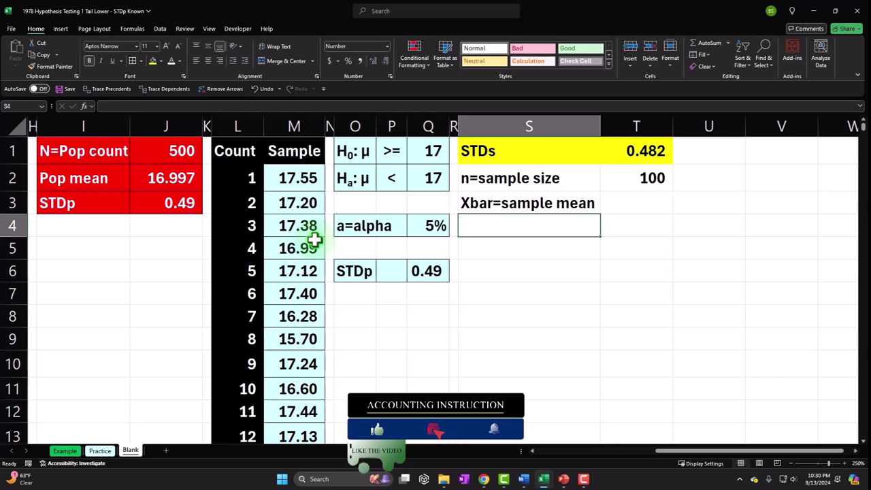
# Calculate the sample mean in T3 with AVERAGE over the sample values M2:M101.
pyautogui.press('Right')
pyautogui.press('Up')
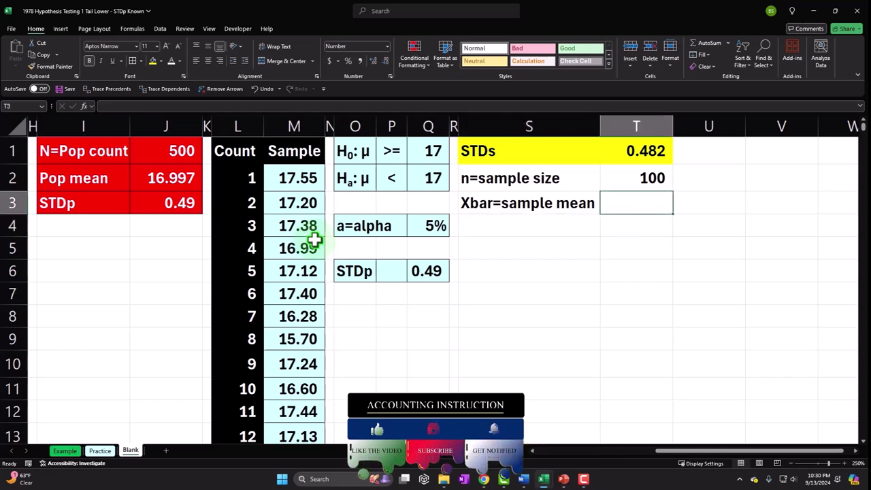
pyautogui.write('=')
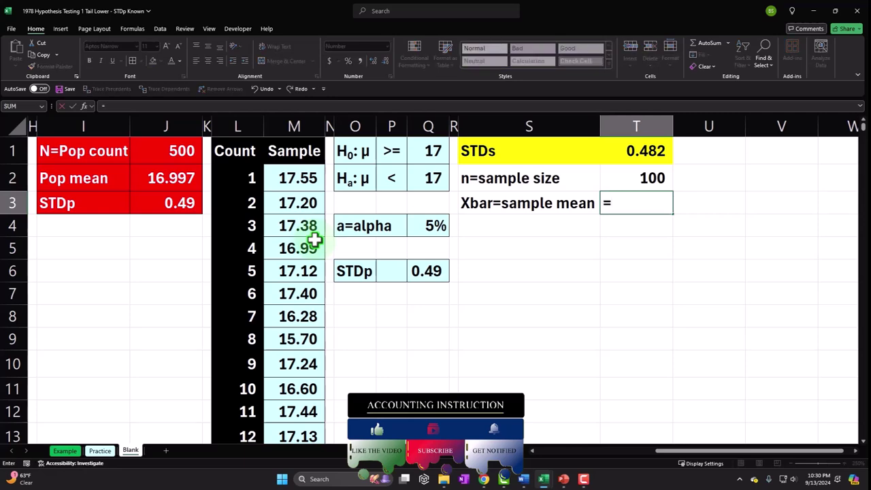
pyautogui.write('aver')
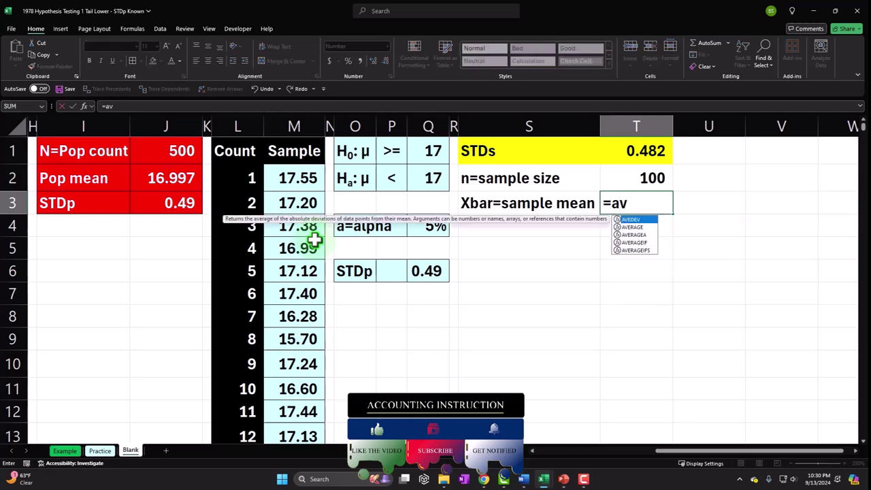
pyautogui.press('Tab')
pyautogui.press('Left')
pyautogui.press('Left')
pyautogui.press('Left')
pyautogui.press('Left')
pyautogui.press('Left')
pyautogui.press('Left')
pyautogui.press('Left')
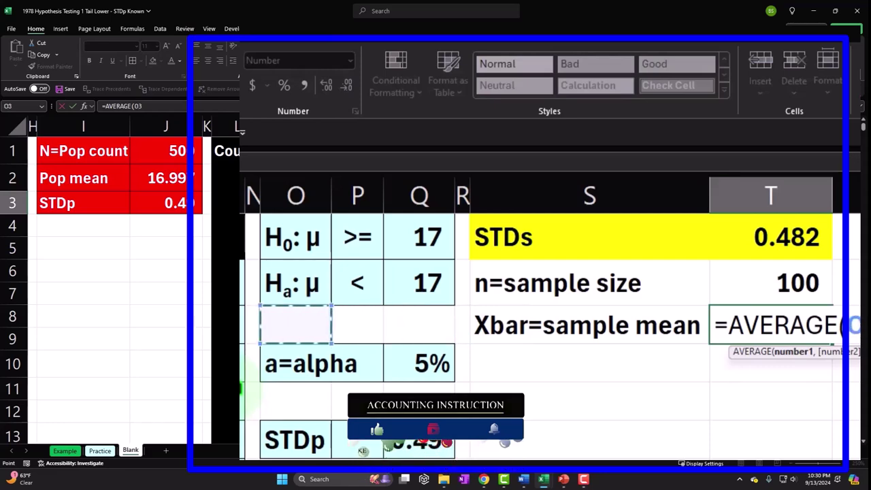
pyautogui.press('Up')
pyautogui.hotkey('ctrl', 'shift', 'Down')
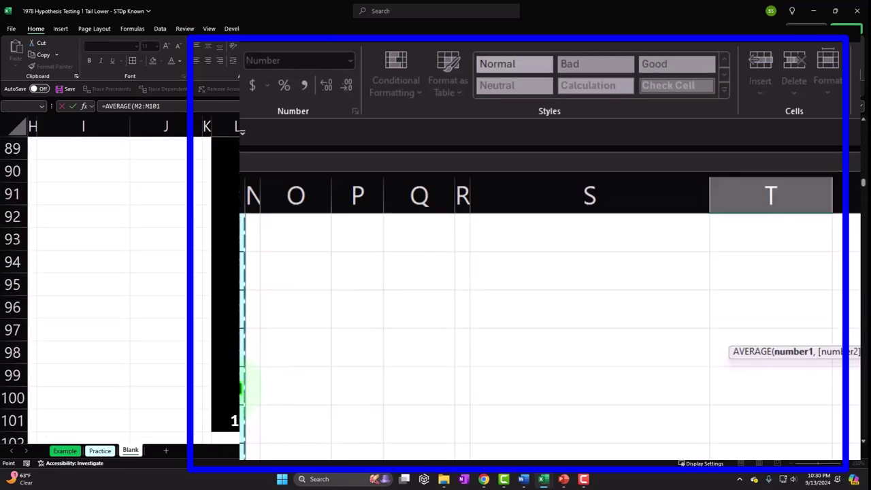
pyautogui.press('Return')
pyautogui.scroll(1, 544, 306)
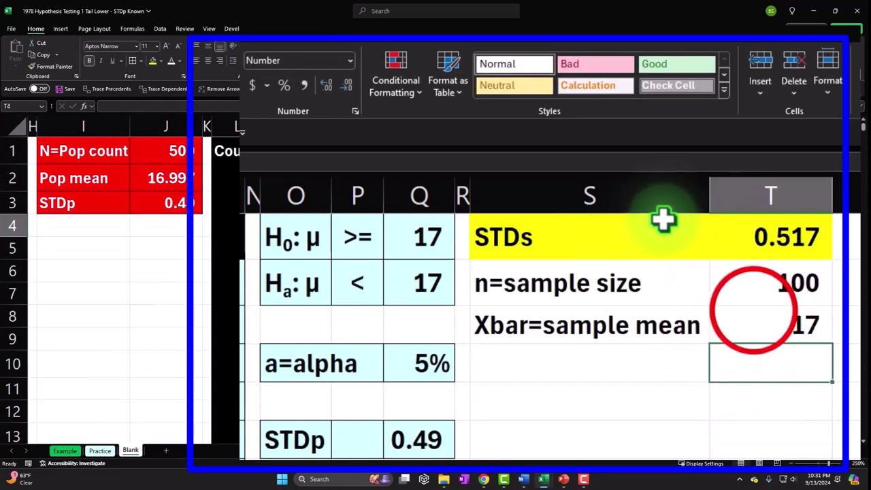
# Show the sample mean in T3 with two decimal places.
pyautogui.click(755, 315)
pyautogui.click(328, 86)
pyautogui.click(327, 87)
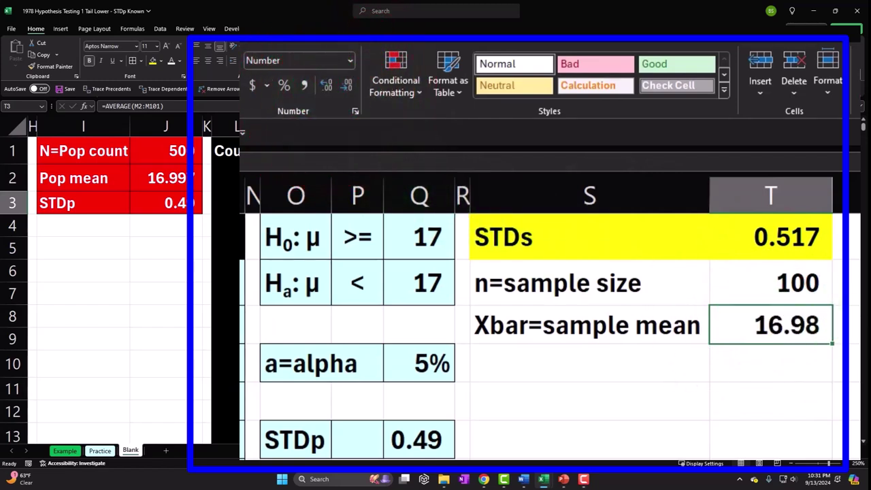
# Enter the label "SE=Standard error" in S4.
pyautogui.press('Return')
pyautogui.press('Left')
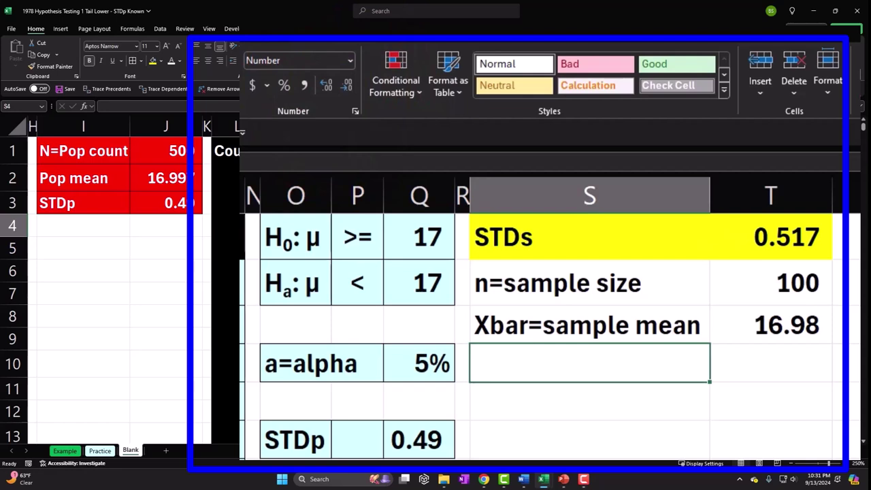
pyautogui.write('a')
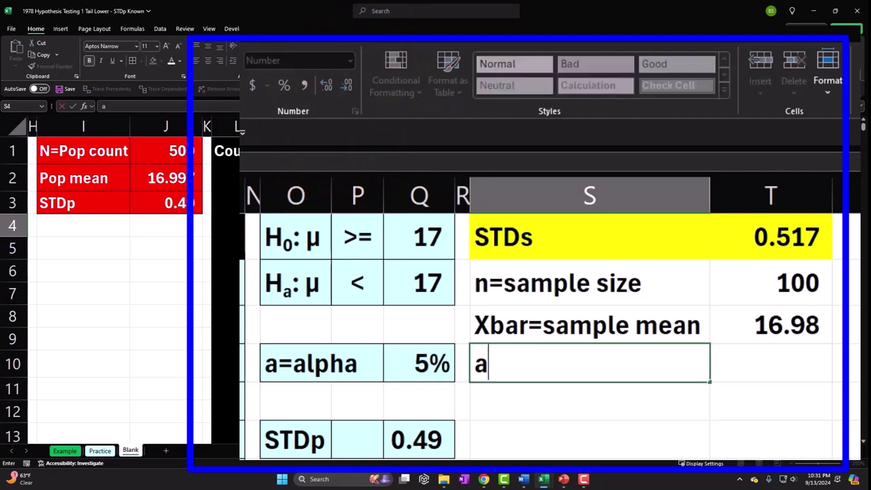
pyautogui.press('BackSpace')
pyautogui.write('SE')
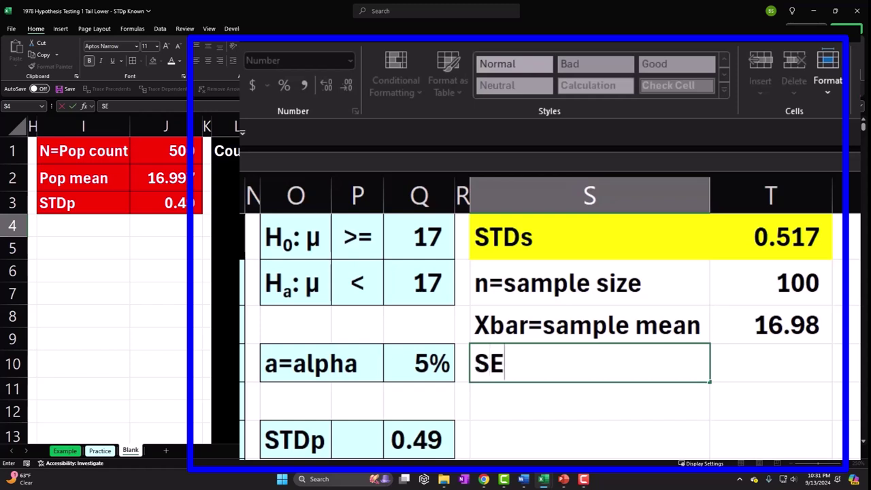
pyautogui.write('=Standard eror')
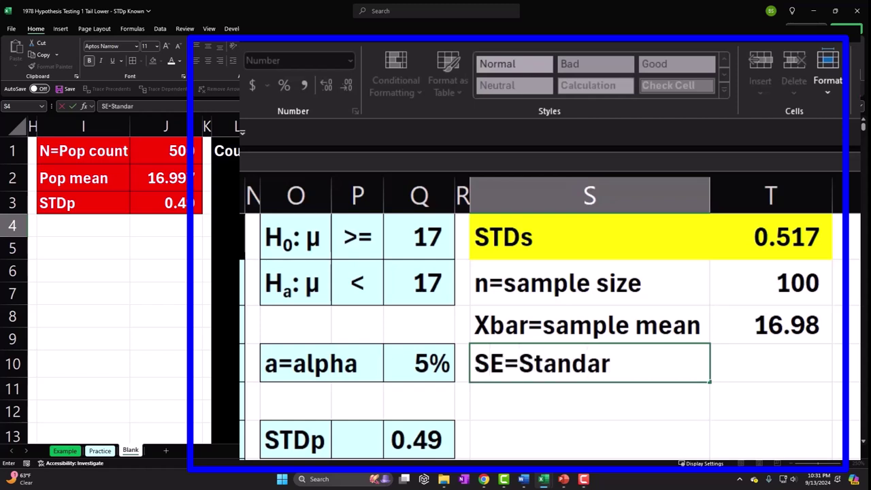
pyautogui.press('BackSpace')
pyautogui.press('BackSpace')
pyautogui.write('ror')
pyautogui.press('Tab')
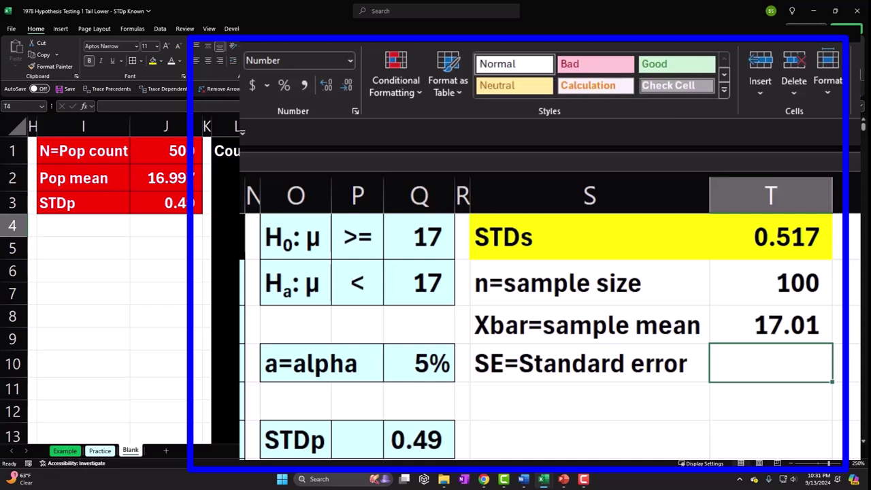
# Calculate the standard error in T4 as the population standard deviation divided by the square root of sample size, =Q6/SQRT(T2).
pyautogui.click(788, 291)
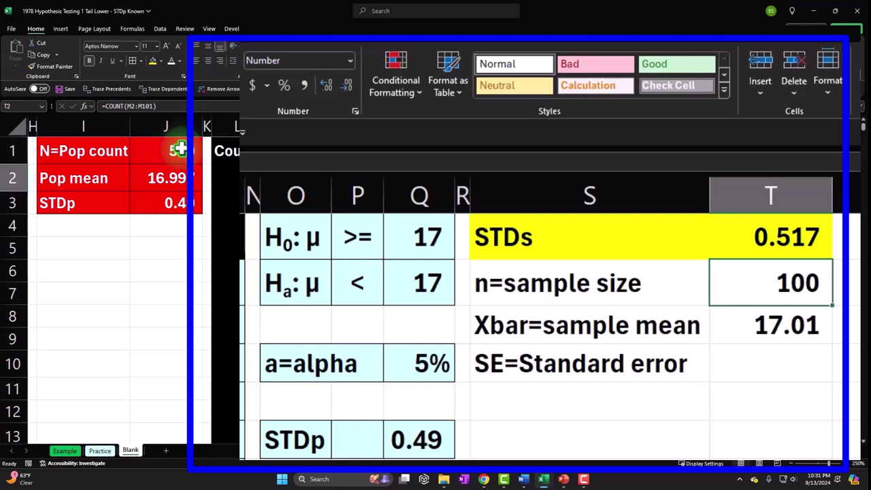
pyautogui.click(783, 360)
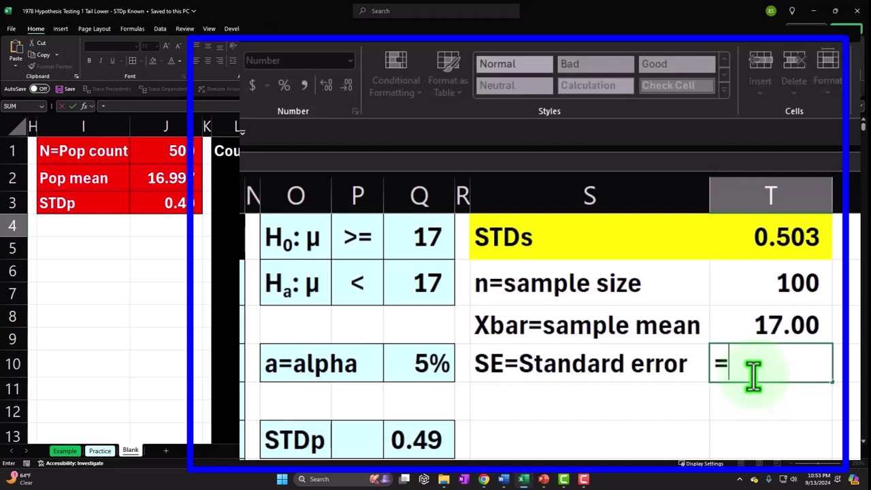
pyautogui.click(436, 439)
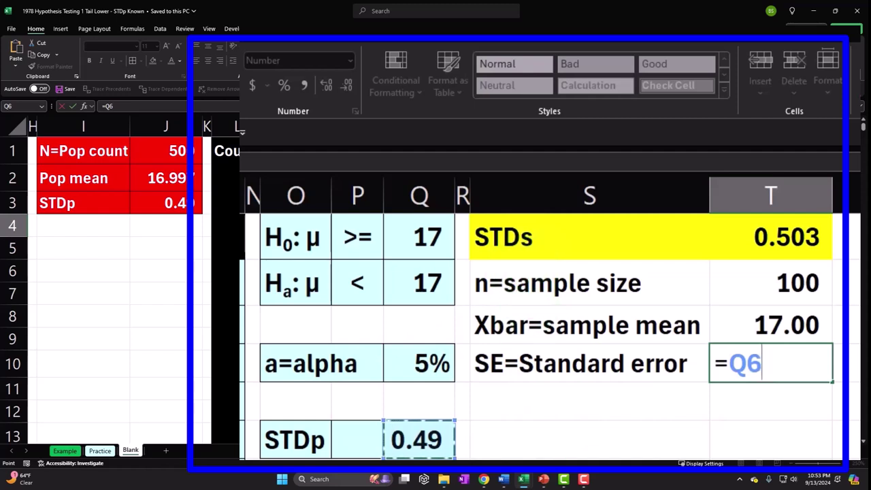
pyautogui.write('/s')
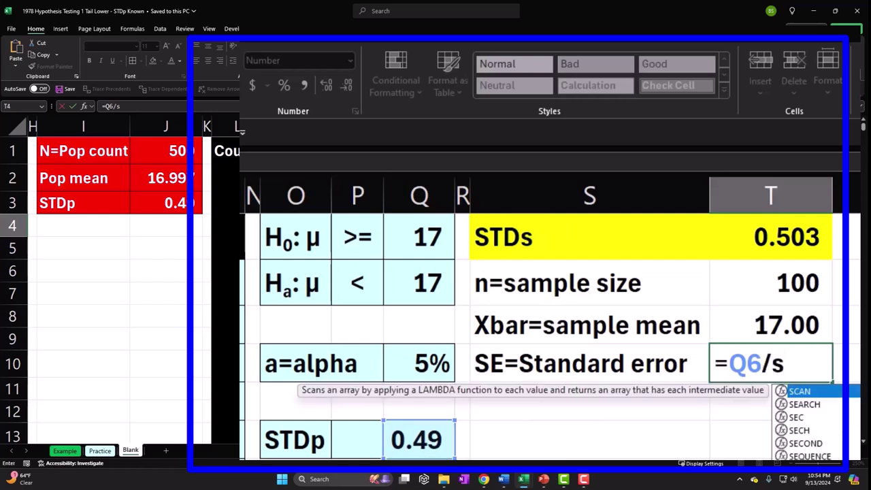
pyautogui.write('q')
pyautogui.press('Tab')
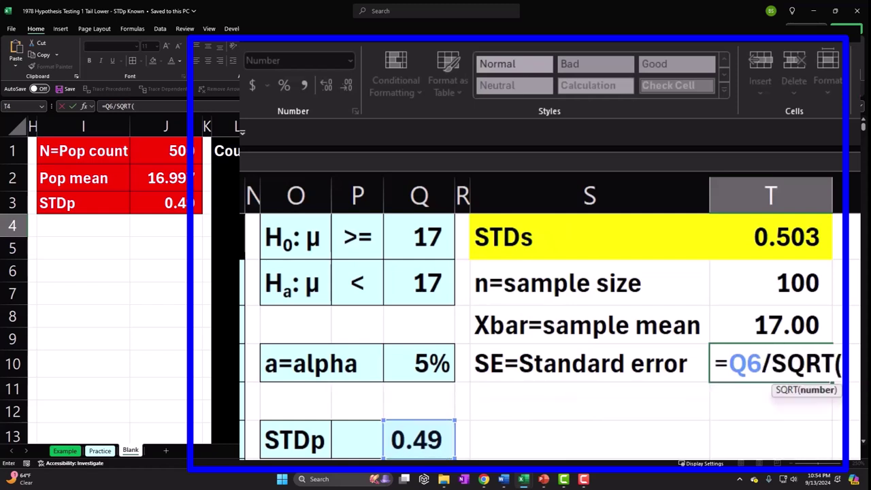
pyautogui.click(776, 278)
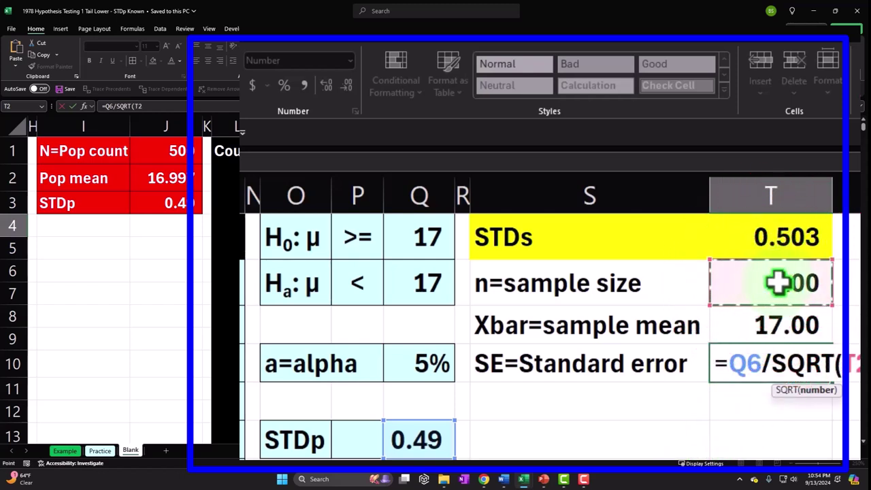
pyautogui.press('Return')
pyautogui.press('Return')
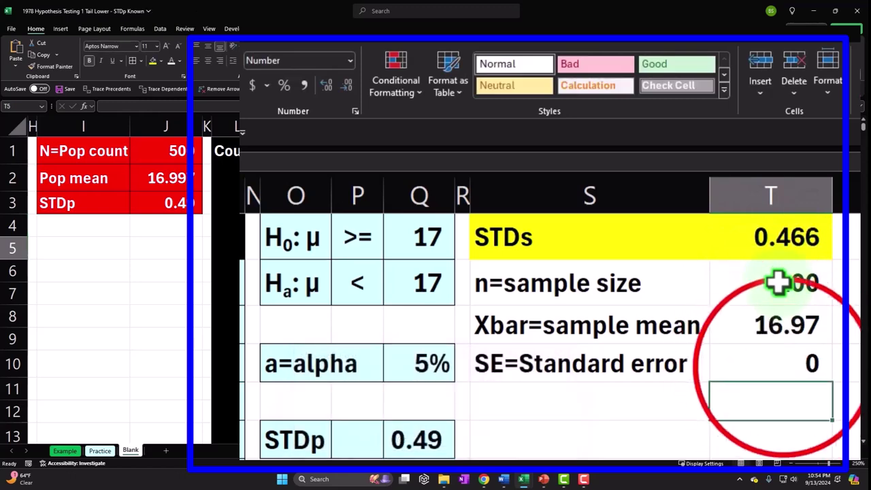
# Show the standard error in T4 with five decimal places.
pyautogui.click(779, 366)
pyautogui.click(329, 89)
pyautogui.click(330, 92)
pyautogui.click(328, 89)
pyautogui.click(328, 88)
pyautogui.click(328, 88)
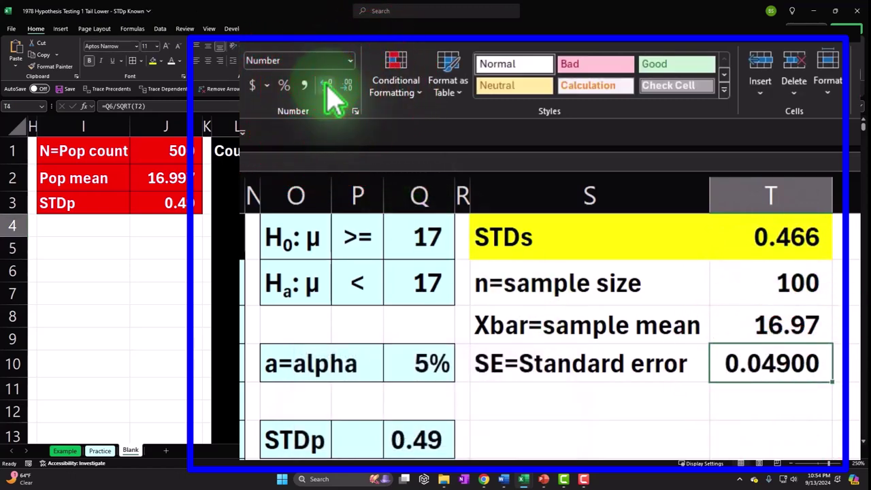
# Enter the label "z=test statistic" in S5.
pyautogui.click(553, 396)
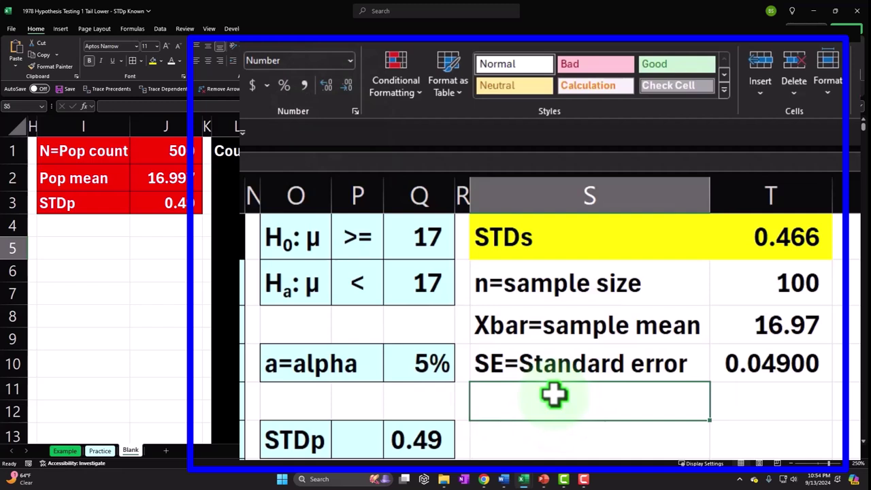
pyautogui.write('z=')
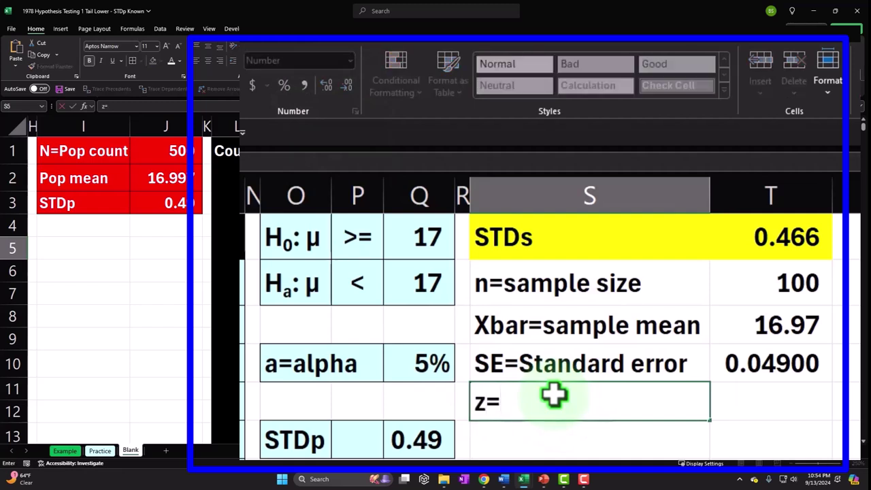
pyautogui.write('test statistic')
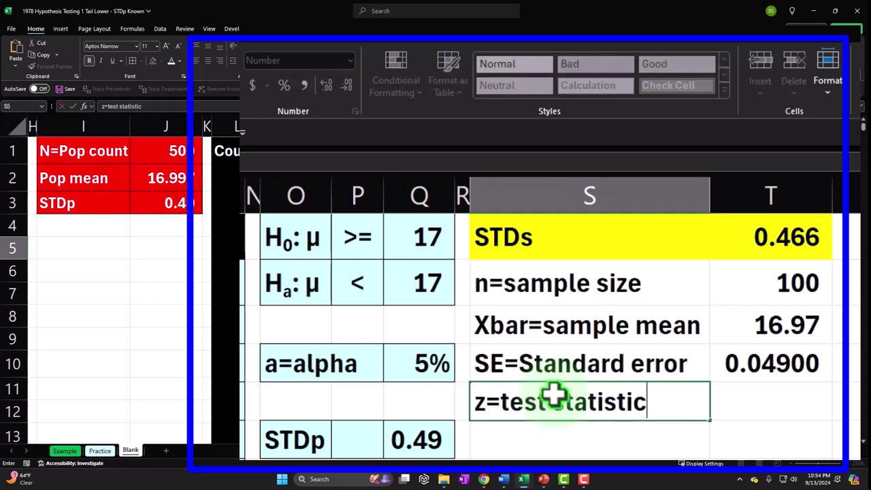
pyautogui.press('Return')
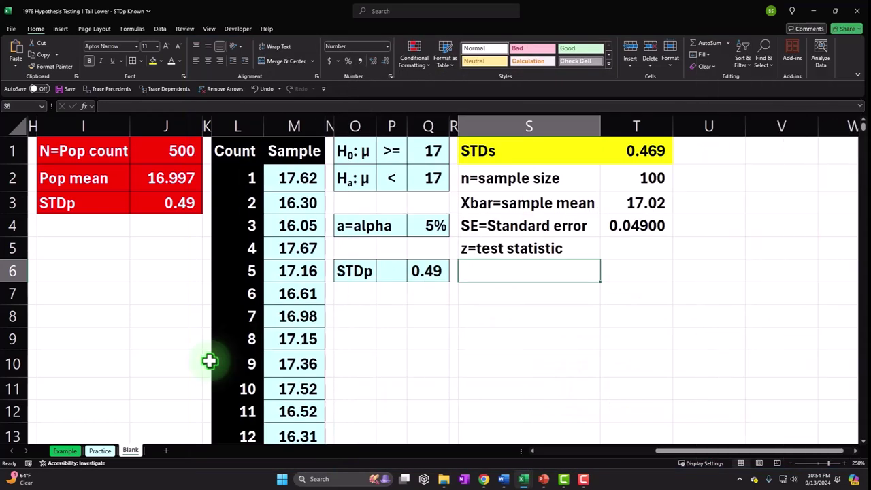
# Move the green marker line on the Example sheet's chart to the centre of the curve, and return to the Blank sheet.
pyautogui.click(65, 451)
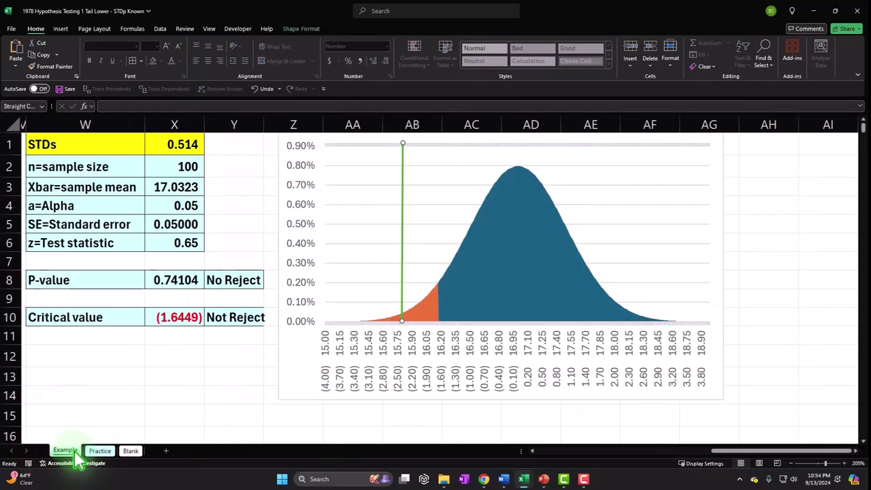
pyautogui.click(401, 290)
pyautogui.moveTo(404, 233); pyautogui.dragTo(519, 233)
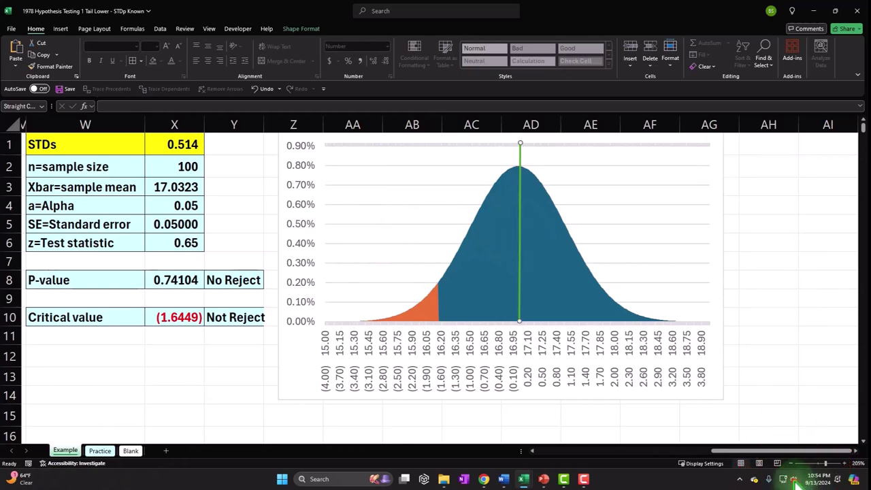
pyautogui.click(794, 479)
pyautogui.scroll(-8, 791, 427)
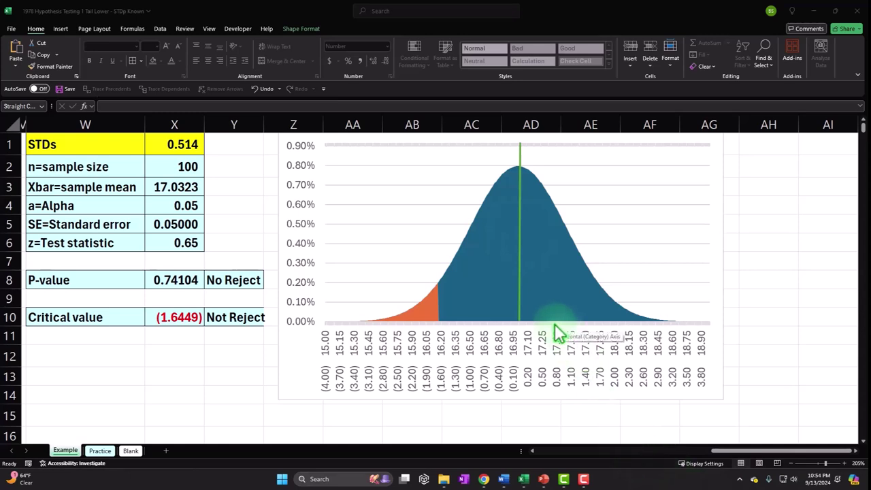
pyautogui.click(130, 451)
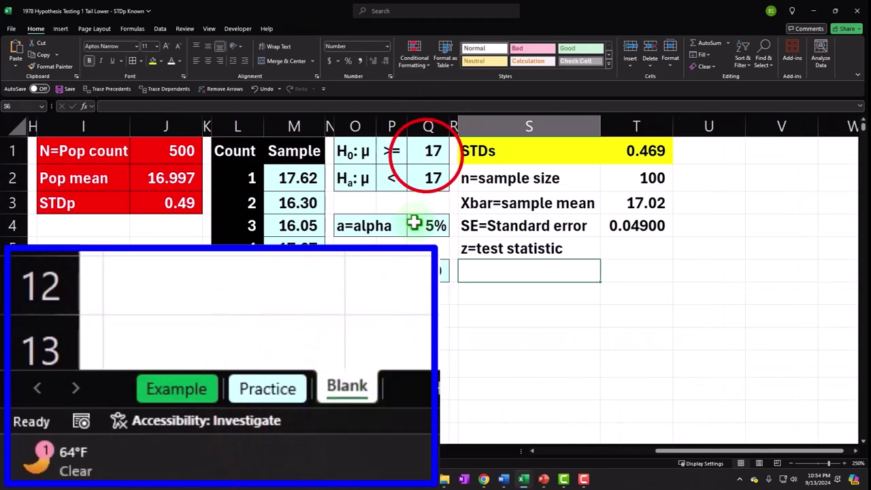
# Calculate the z test statistic in T5 as sample mean minus hypothesized mean, divided by standard error, =(T3-Q1)/T4.
pyautogui.click(427, 156)
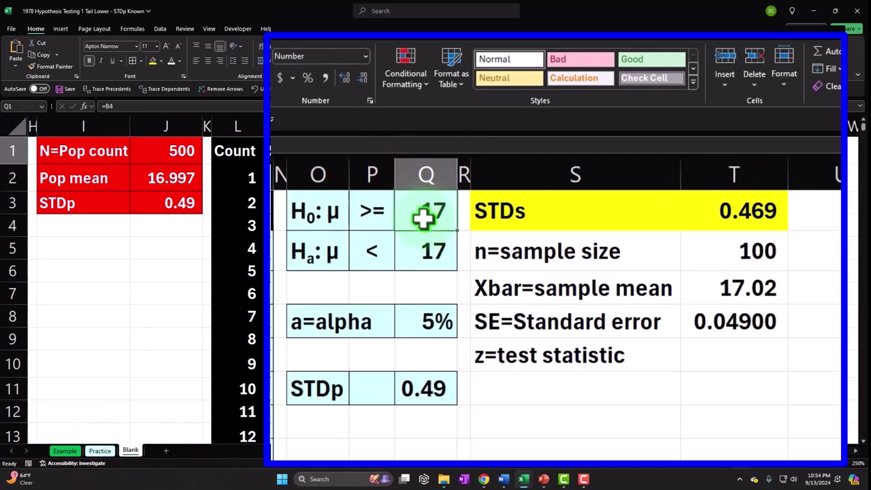
pyautogui.click(766, 287)
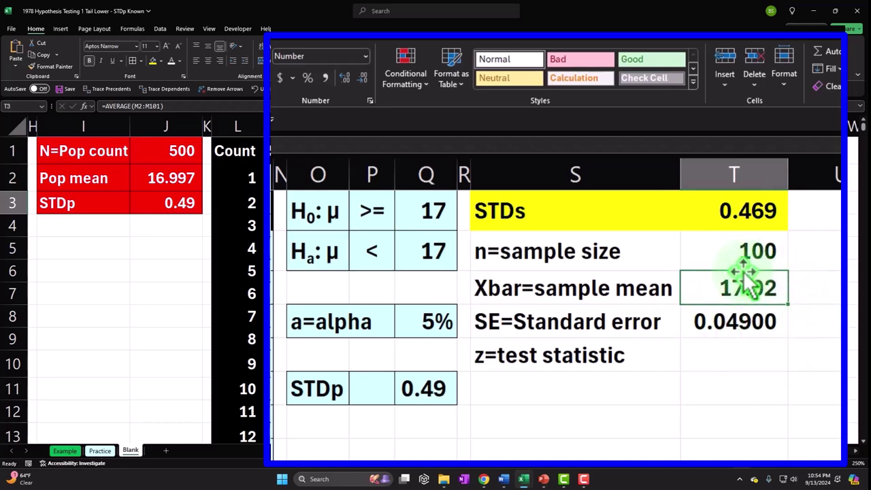
pyautogui.click(738, 356)
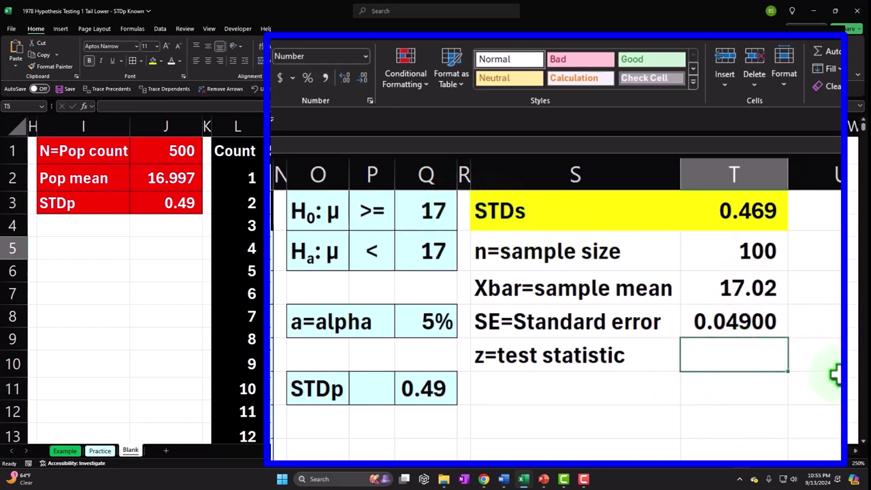
pyautogui.write('=')
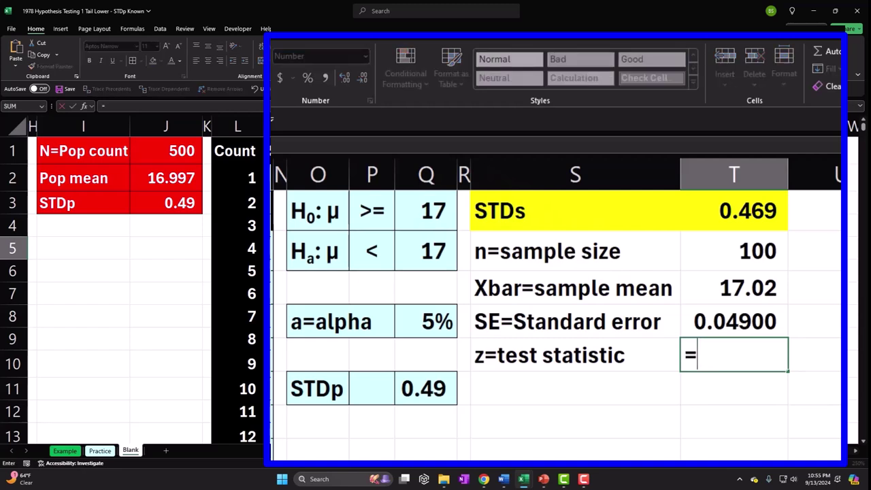
pyautogui.write('(')
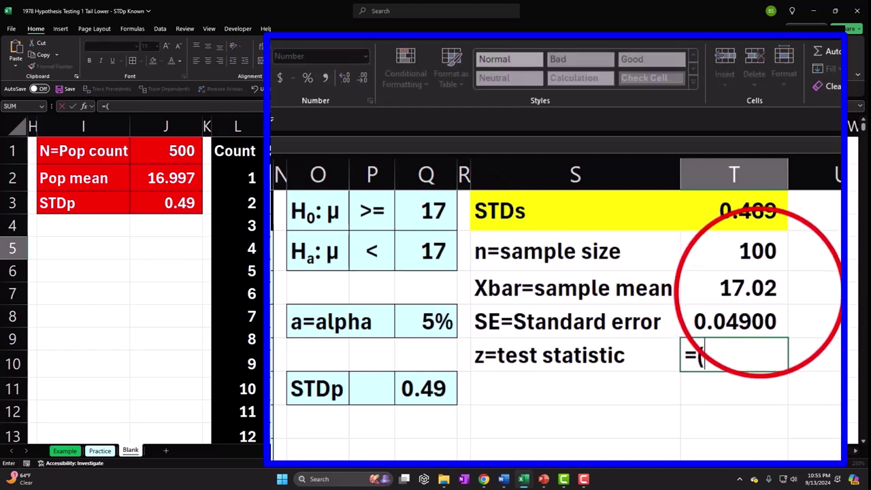
pyautogui.click(712, 290)
pyautogui.write('-')
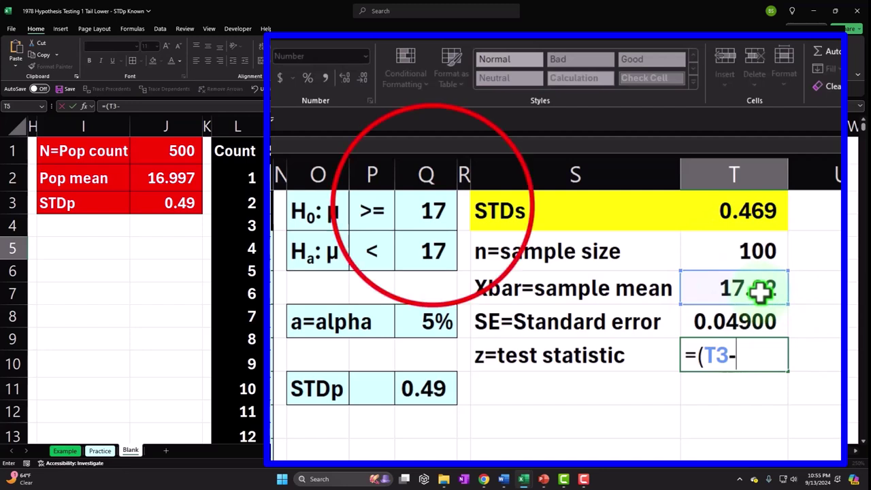
pyautogui.click(432, 204)
pyautogui.write(')/')
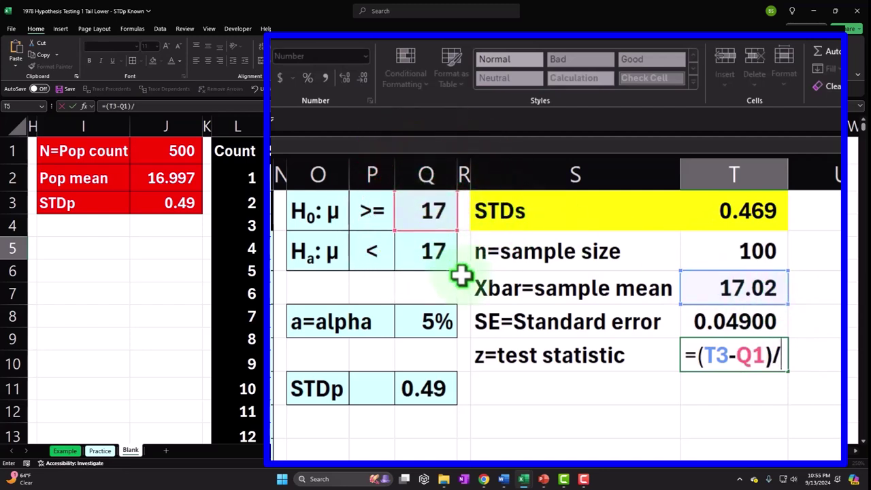
pyautogui.click(704, 321)
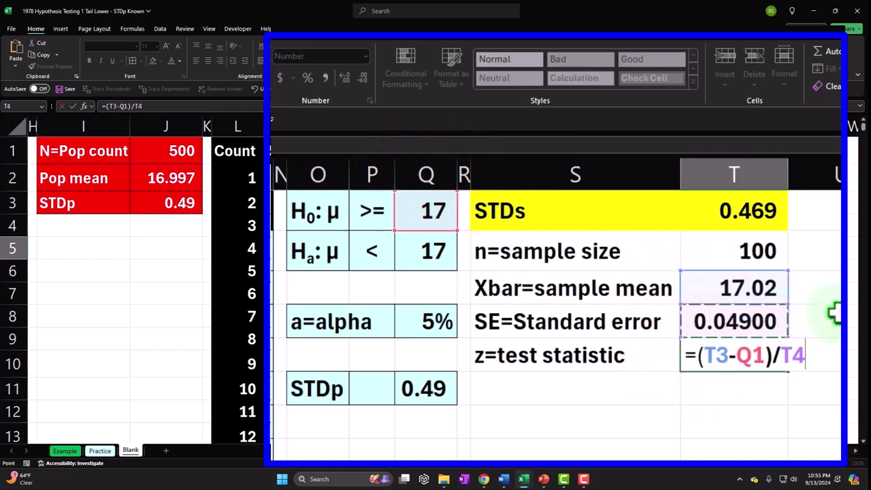
pyautogui.hotkey('ctrl', 'Return')
pyautogui.press('Return')
pyautogui.press('Up')
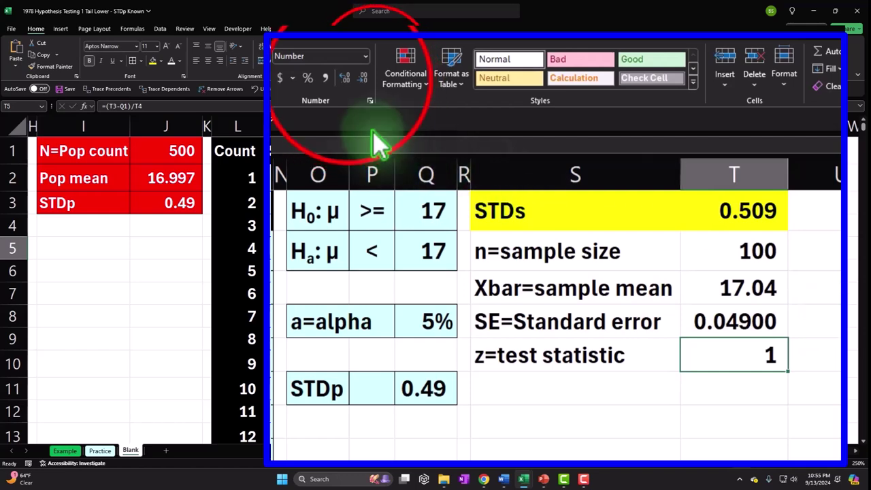
# Show the test statistic in T5 with five decimal places.
pyautogui.click(347, 77)
pyautogui.click(346, 78)
pyautogui.click(347, 78)
pyautogui.click(347, 78)
pyautogui.click(347, 78)
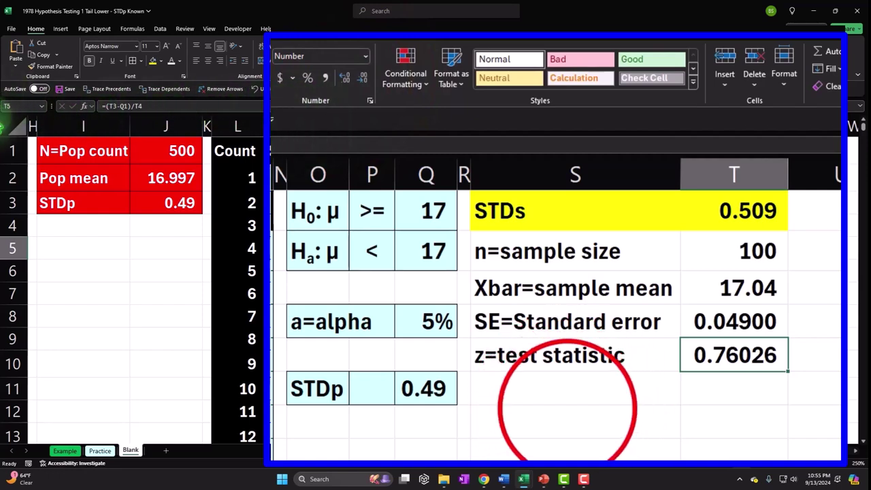
# Enter the label "P-value" in S7.
pyautogui.click(562, 426)
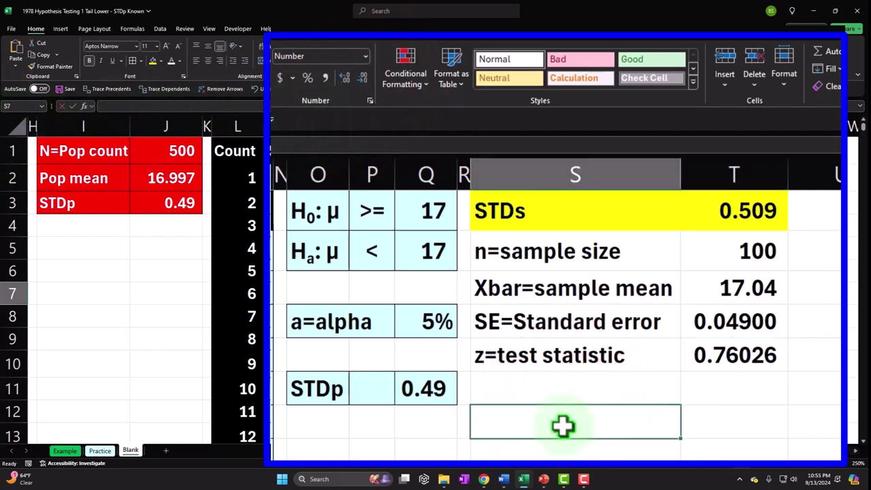
pyautogui.write('P-value')
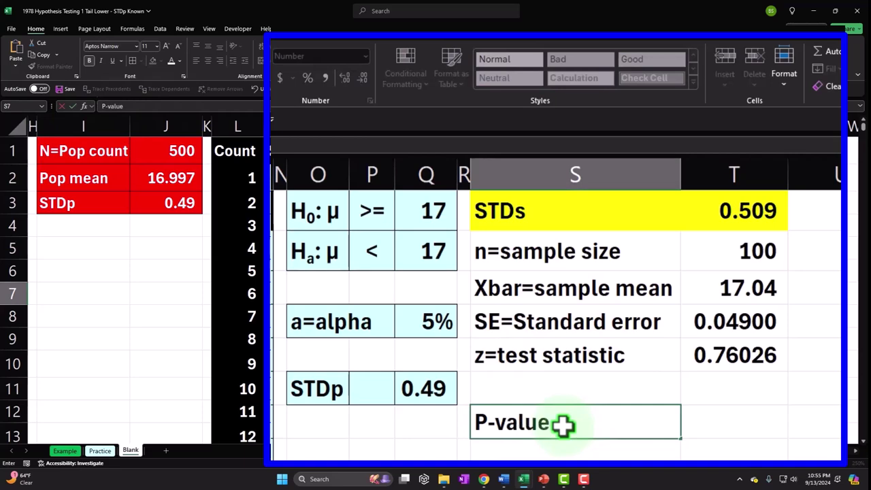
pyautogui.press('Tab')
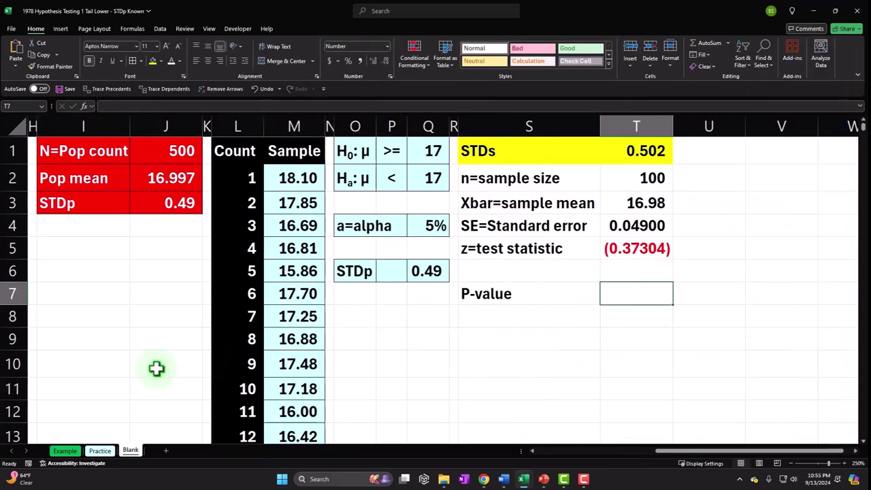
# On the Example sheet's chart, move the green marker line into the orange rejection tail and back out to about z = -1.1.
pyautogui.click(65, 451)
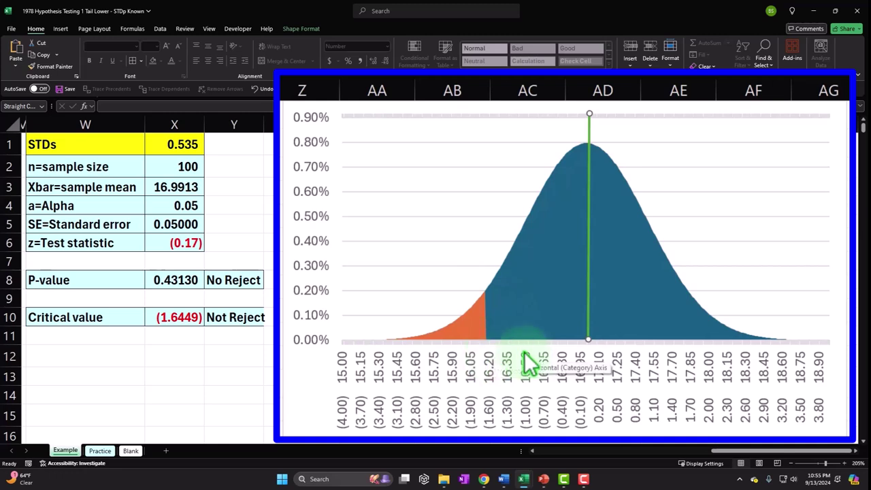
pyautogui.click(592, 299)
pyautogui.moveTo(590, 287); pyautogui.dragTo(532, 286)
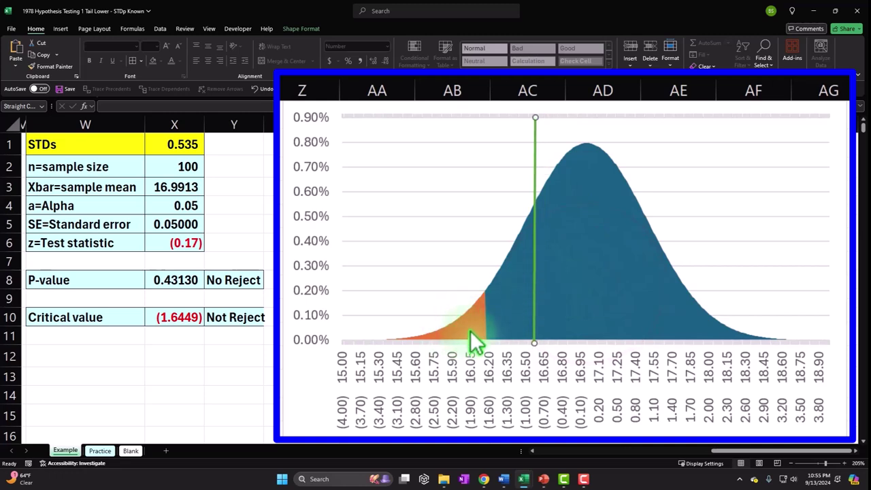
pyautogui.moveTo(461, 326)
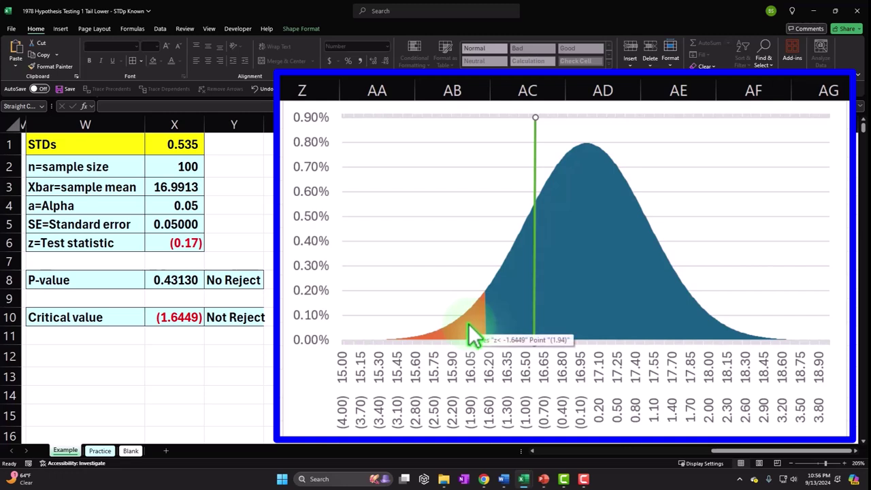
pyautogui.click(533, 287)
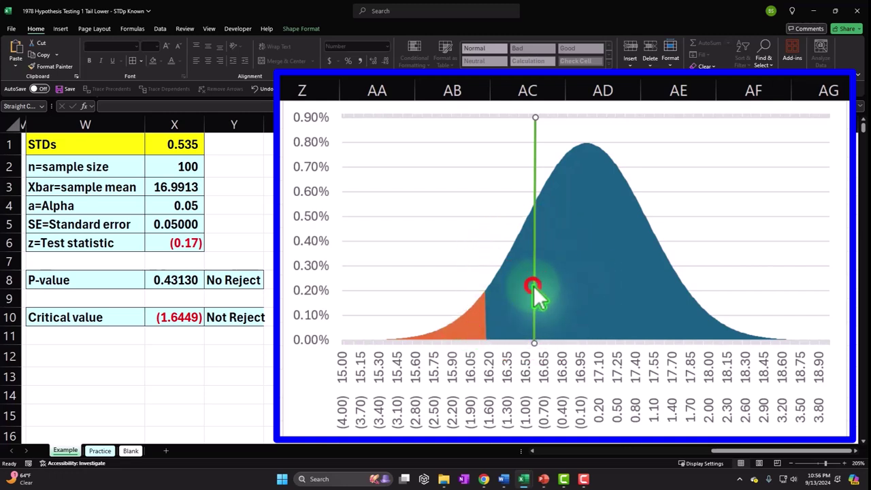
pyautogui.moveTo(535, 293); pyautogui.dragTo(461, 283)
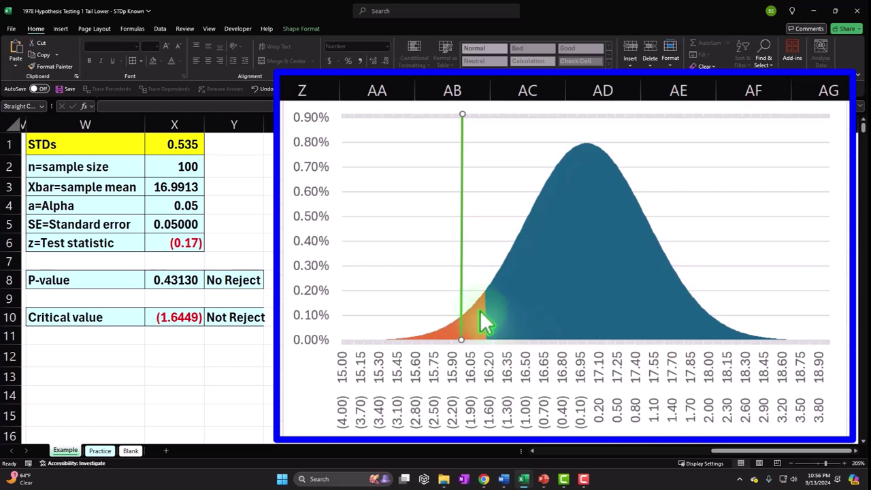
pyautogui.moveTo(463, 276); pyautogui.dragTo(517, 275)
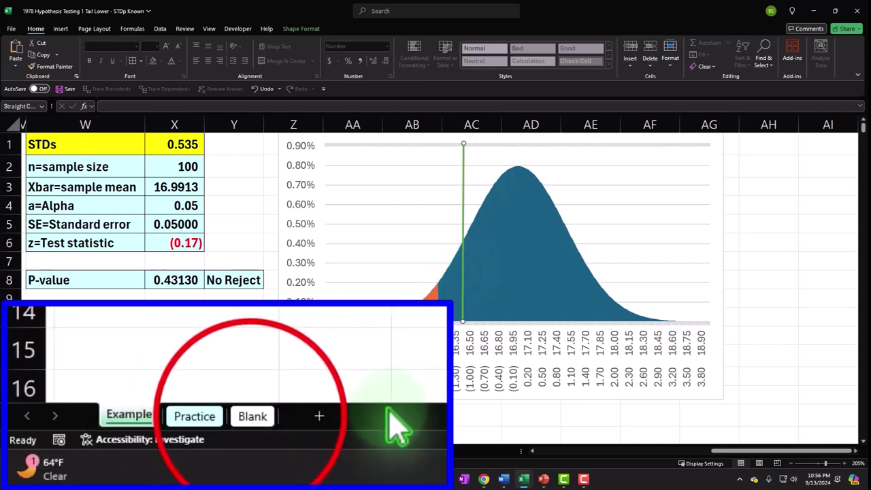
# On the Blank sheet, calculate the P-value in T7 as the cumulative standard normal probability of the test statistic, =NORM.S.DIST(T5,1).
pyautogui.click(130, 450)
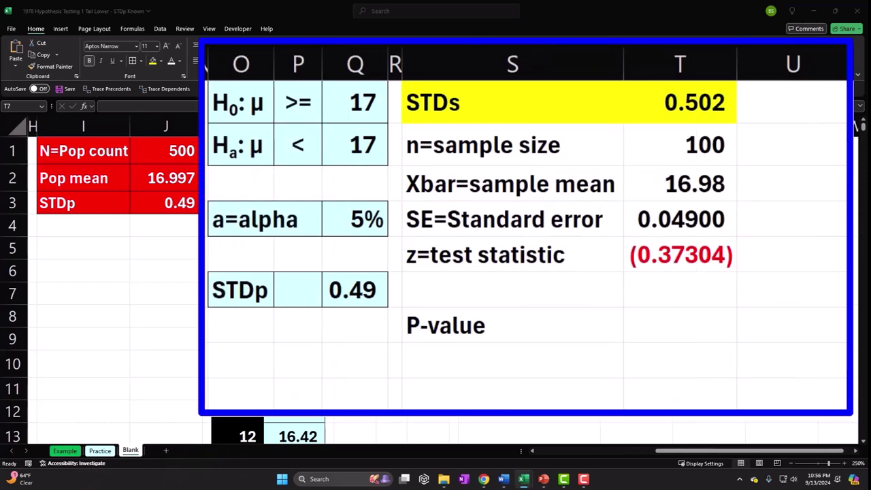
pyautogui.click(666, 324)
pyautogui.write('=nor')
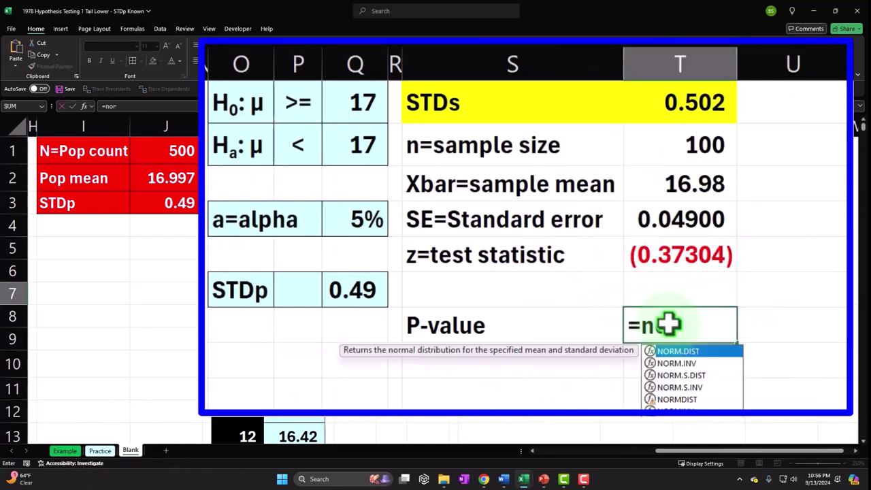
pyautogui.write('m.s.di')
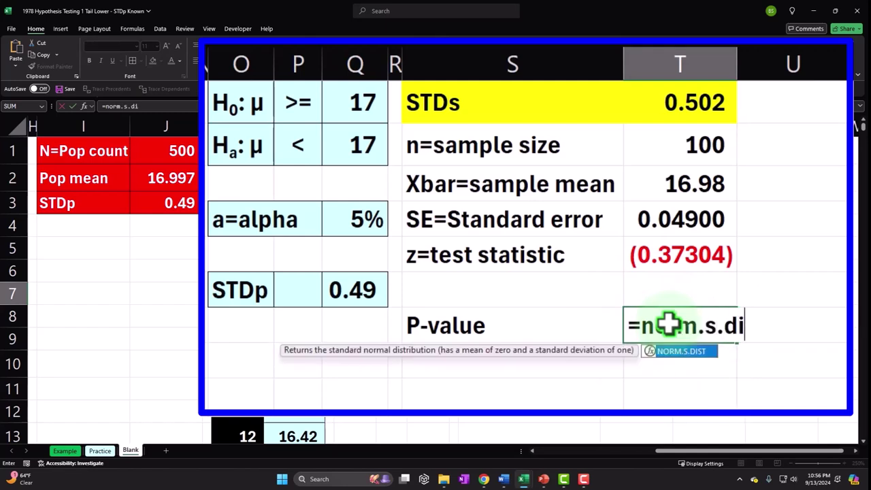
pyautogui.press('Tab')
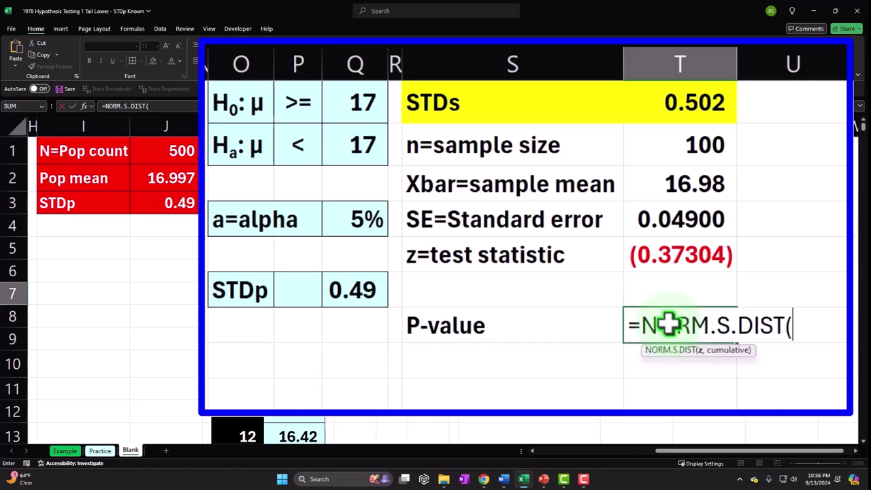
pyautogui.click(674, 256)
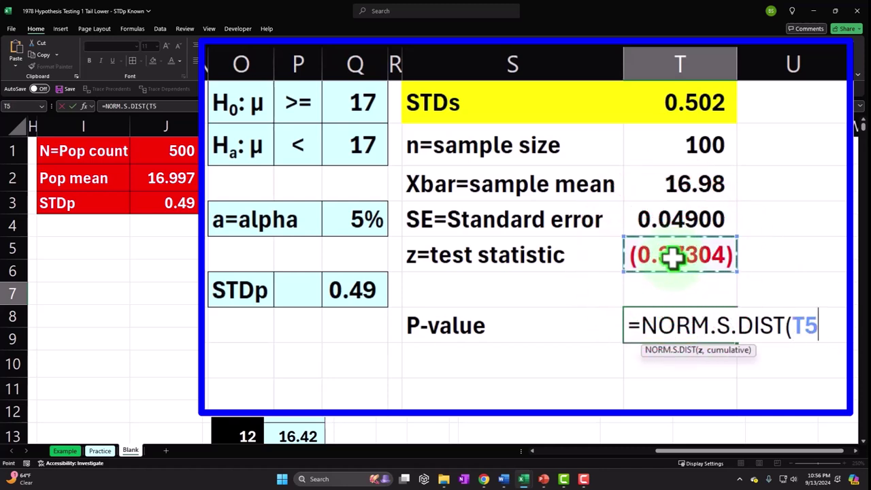
pyautogui.write(',')
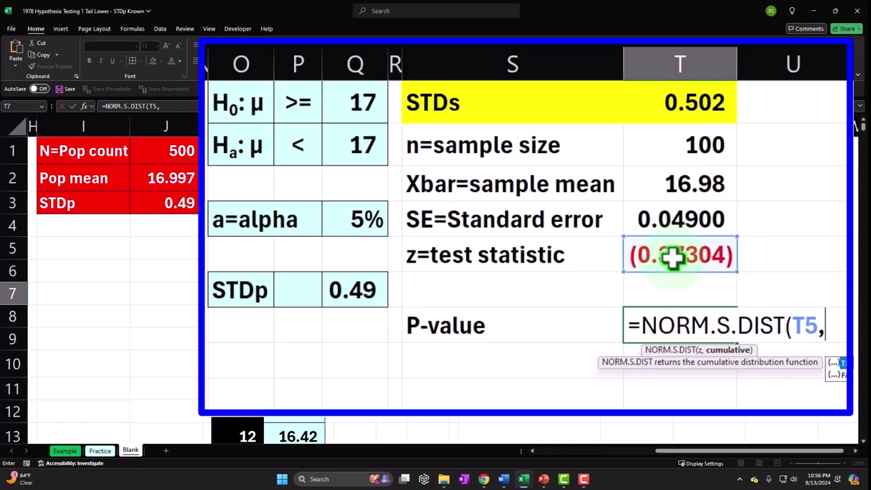
pyautogui.write('1)')
pyautogui.hotkey('ctrl', 'Return')
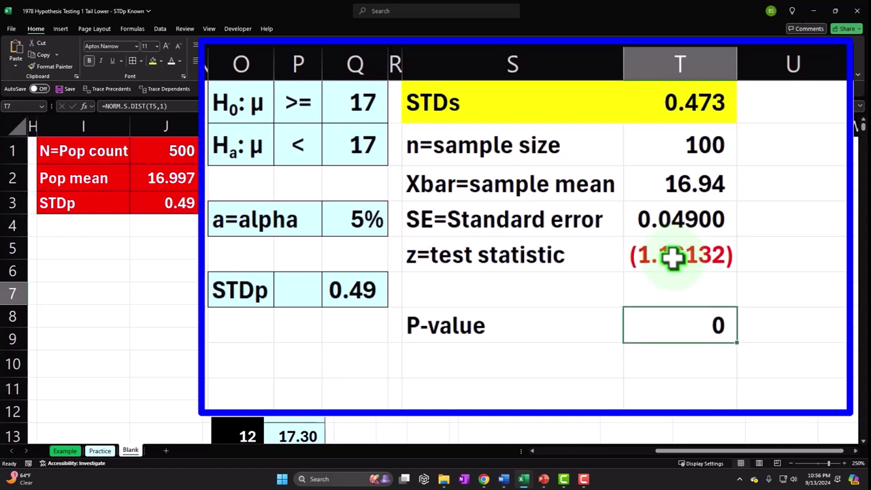
# Show the P-value in T7 with five decimal places.
pyautogui.click(372, 58)
pyautogui.click(373, 58)
pyautogui.click(373, 57)
pyautogui.click(372, 58)
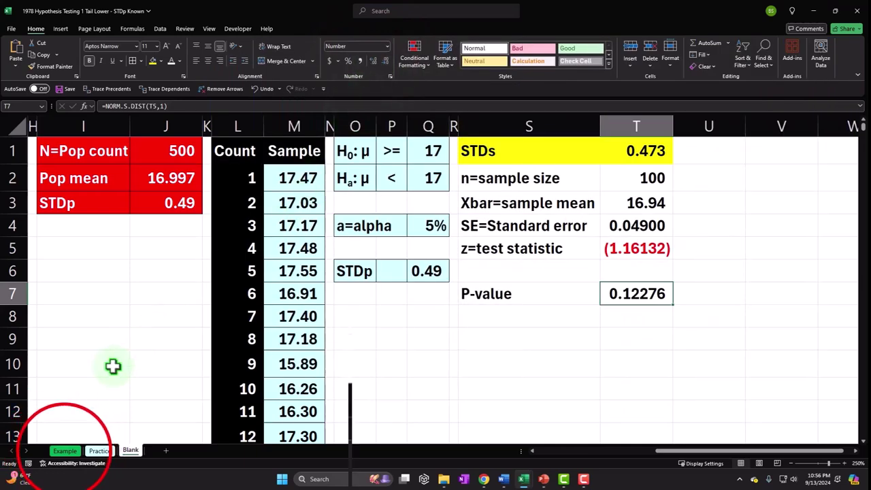
# Examine the rejection tail on the Example chart, and on the Blank sheet the test statistic, sample mean and hypothesized mean.
pyautogui.click(65, 450)
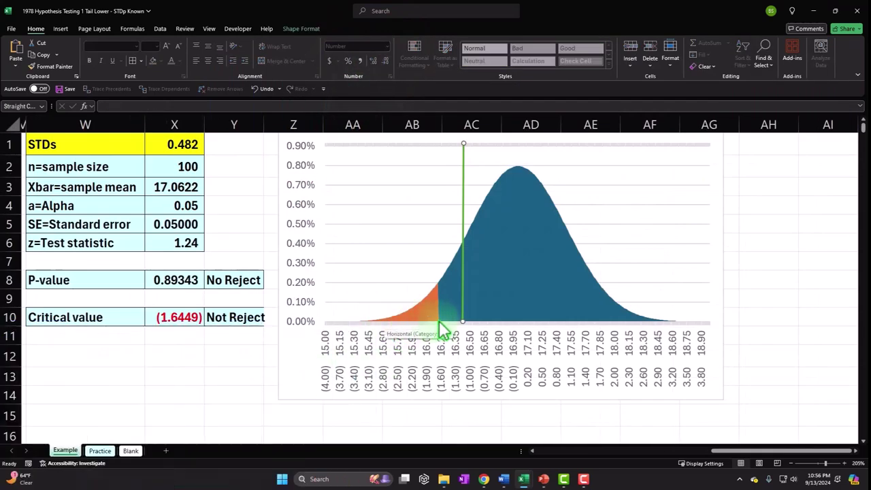
pyautogui.click(255, 415)
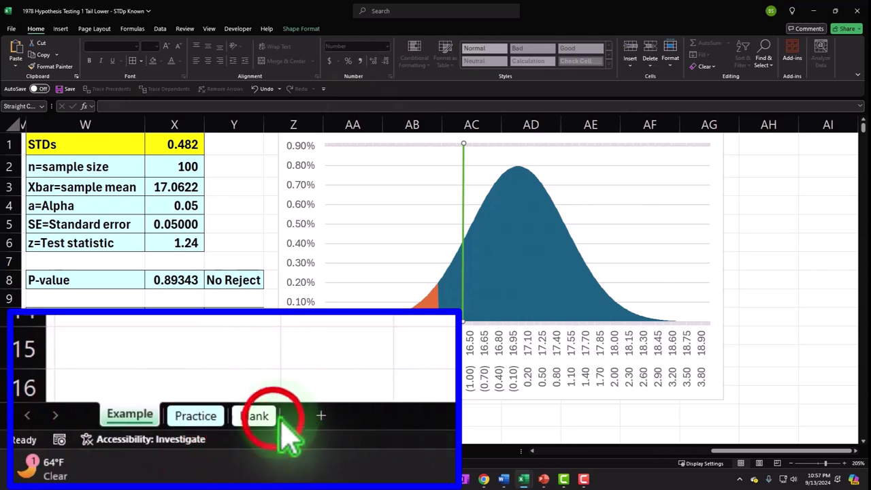
pyautogui.click(637, 248)
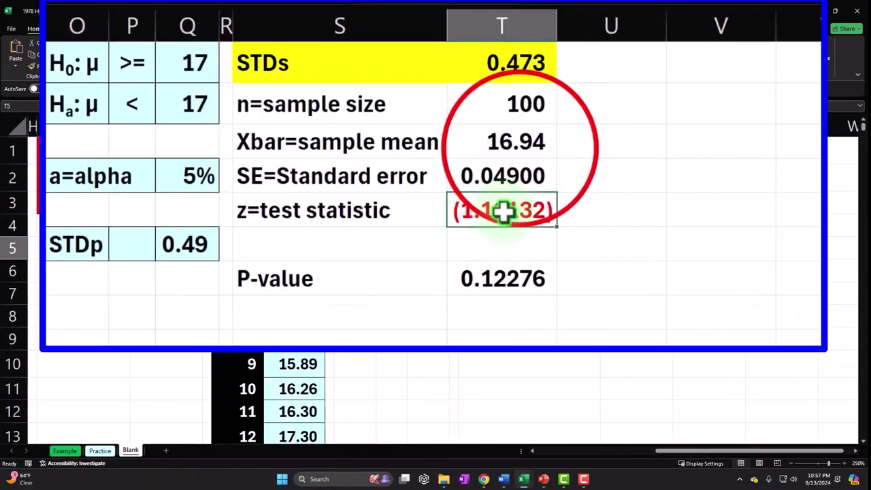
pyautogui.click(520, 145)
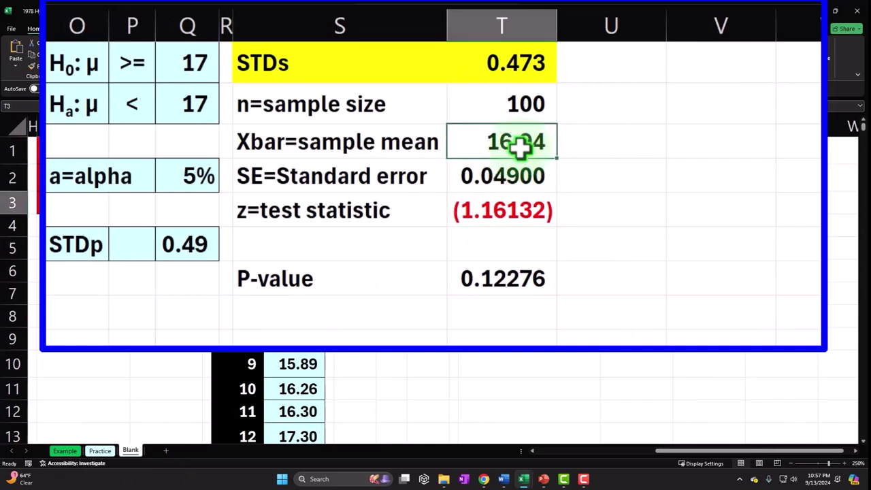
pyautogui.click(194, 64)
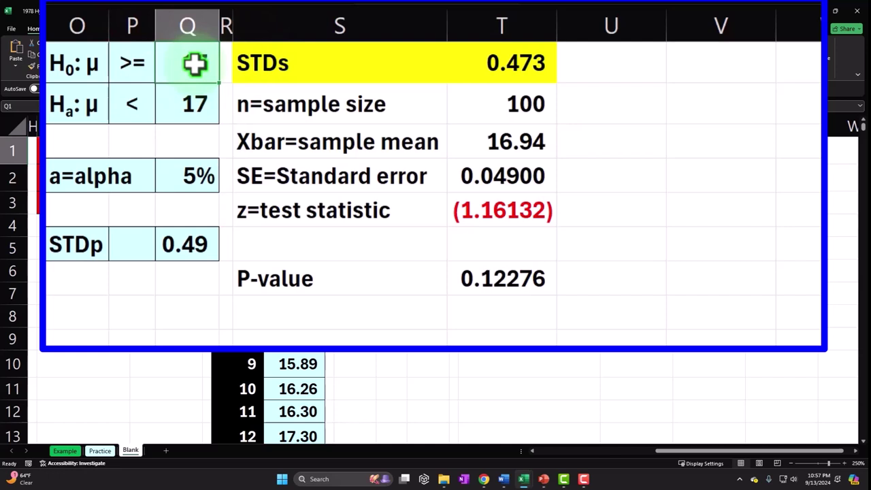
# Test the P-value against alpha in U7 with =IF(T7<Q4,"Reject","Not Reject") and widen column U to fit the text.
pyautogui.click(610, 280)
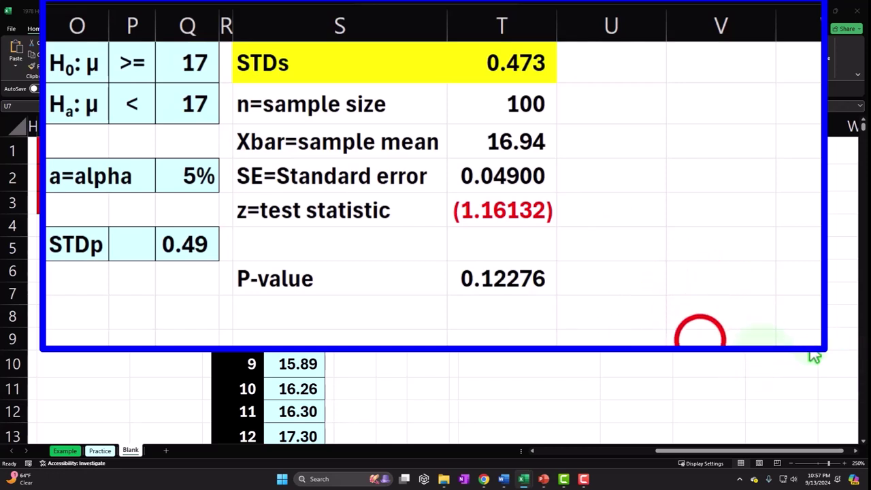
pyautogui.click(625, 283)
pyautogui.write('=if')
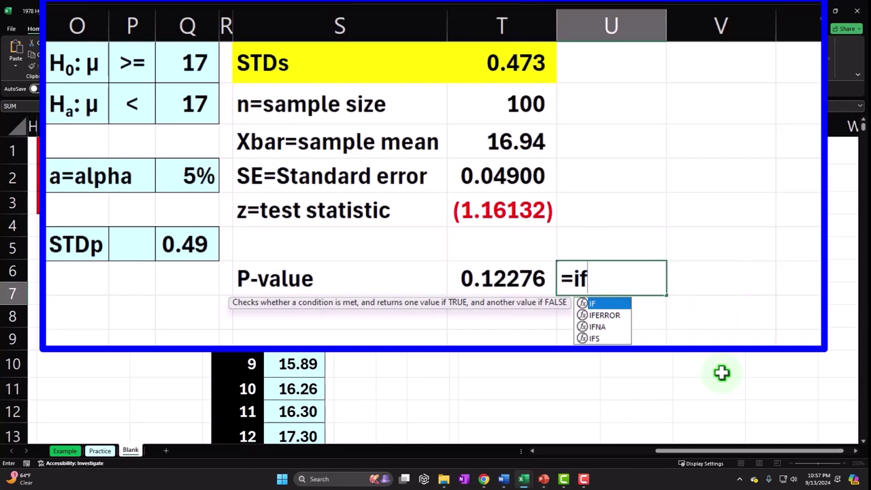
pyautogui.press('Tab')
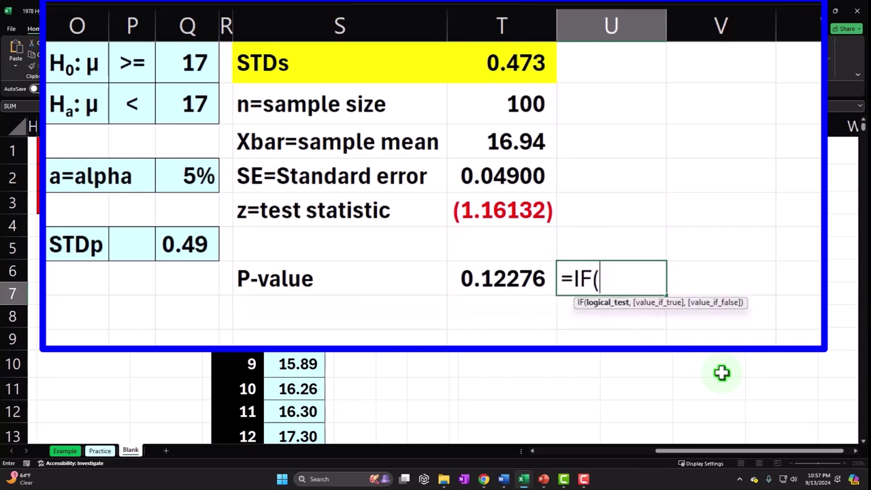
pyautogui.press('Left')
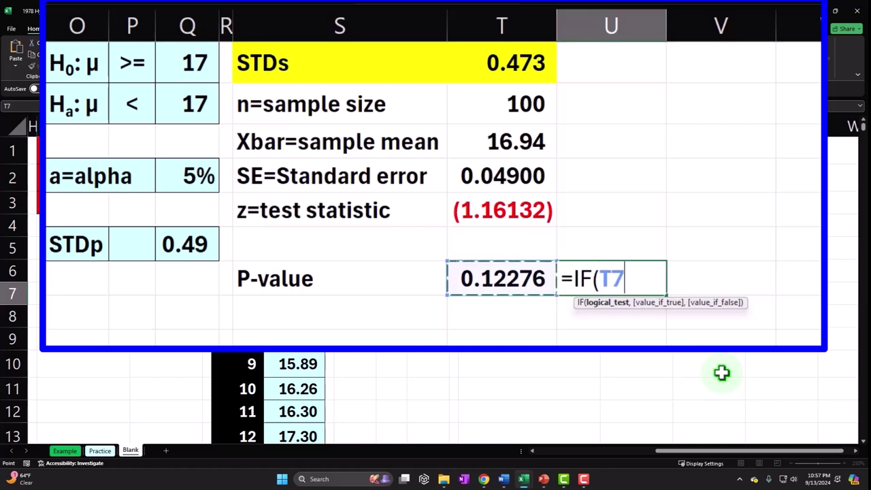
pyautogui.write('<')
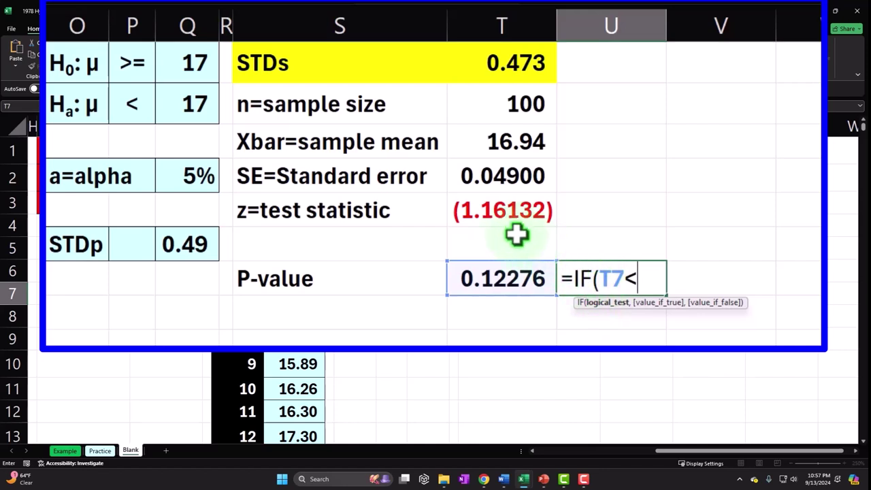
pyautogui.click(192, 177)
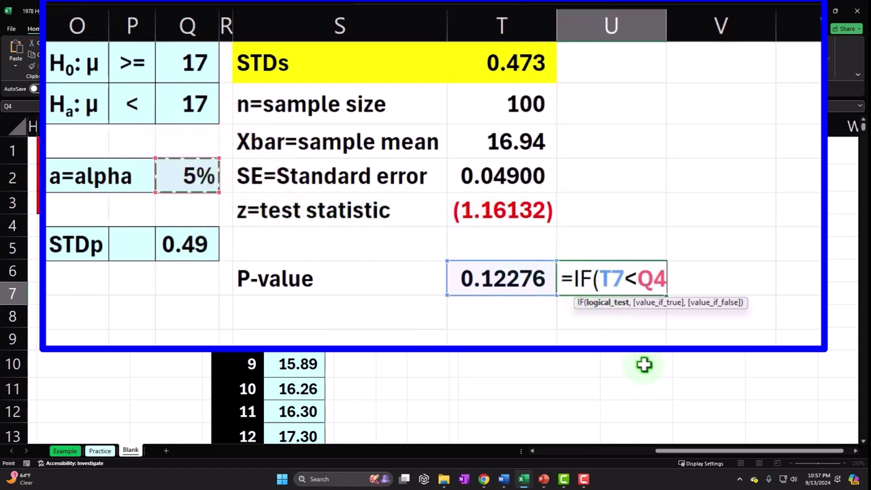
pyautogui.write(',')
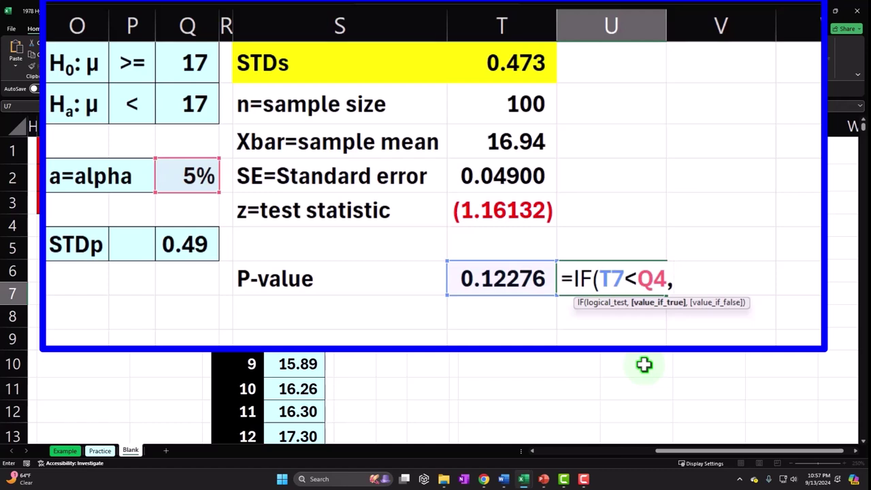
pyautogui.write('"Reject')
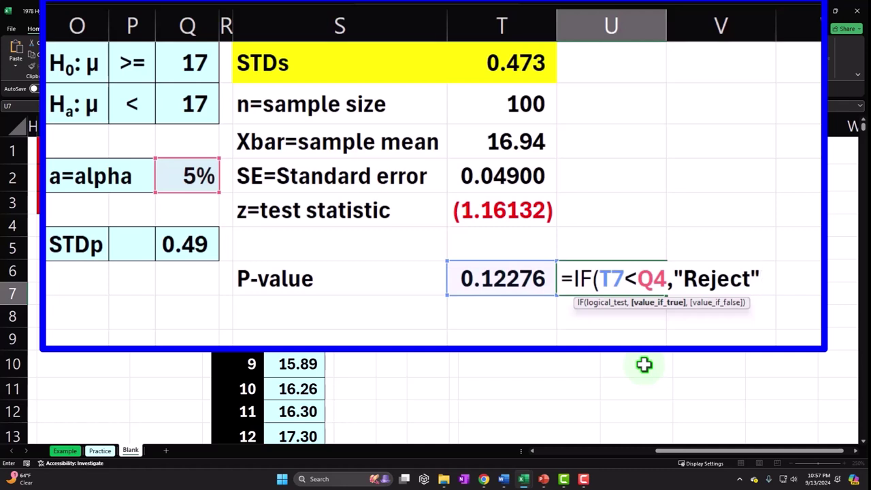
pyautogui.write('",')
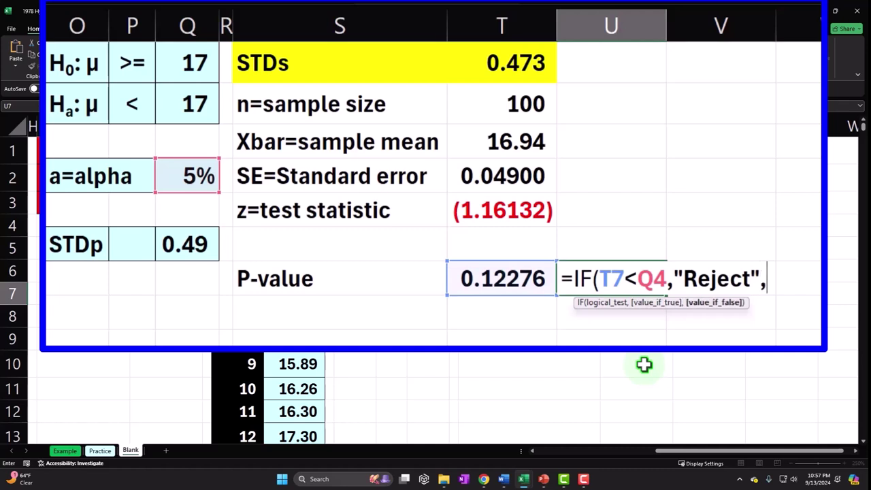
pyautogui.write('"Not')
pyautogui.write(' Re')
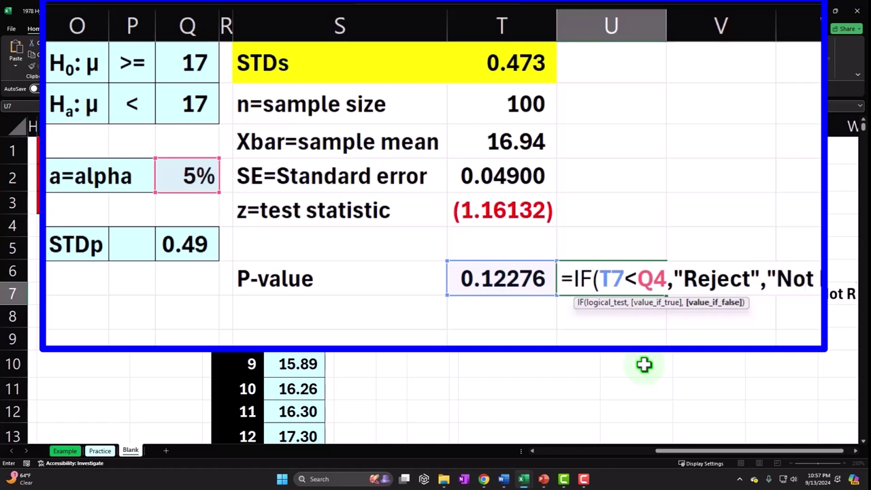
pyautogui.write('ject"')
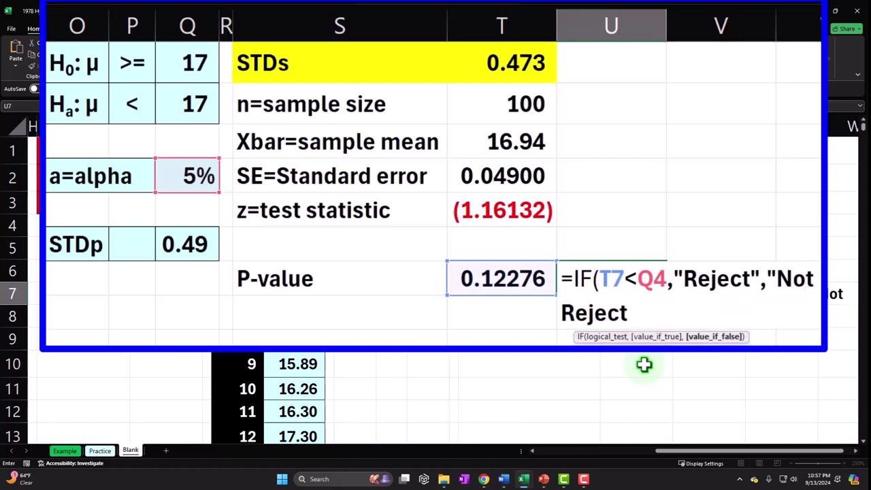
pyautogui.press('Return')
pyautogui.press('Up')
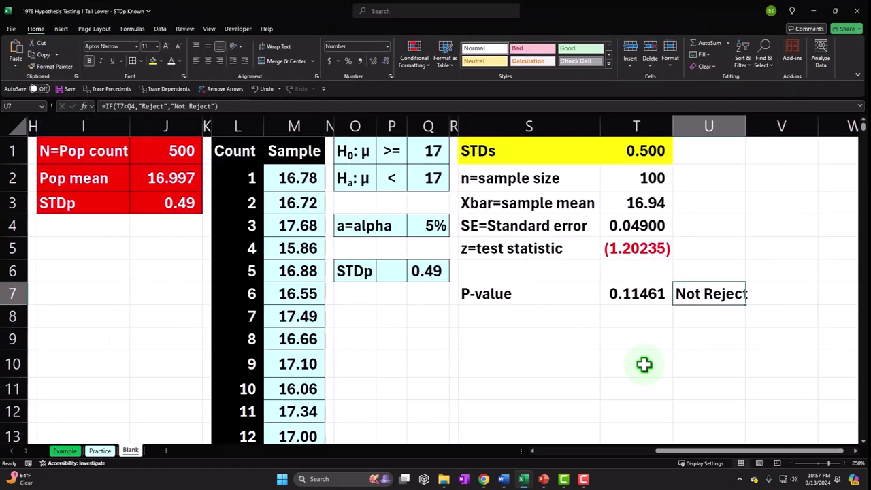
pyautogui.moveTo(747, 126); pyautogui.dragTo(758, 128)
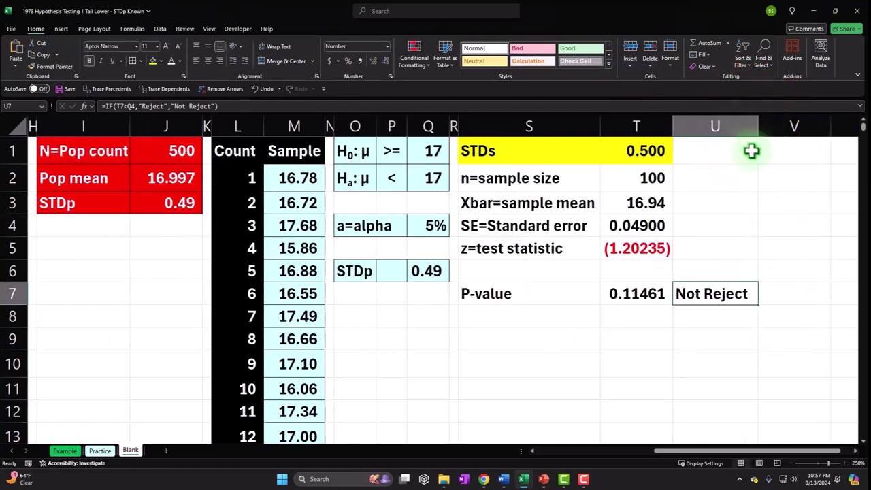
# Add an Equal To conditional formatting rule to U7 that shows "Reject" with Light Red Fill with Dark Red Text.
pyautogui.click(418, 64)
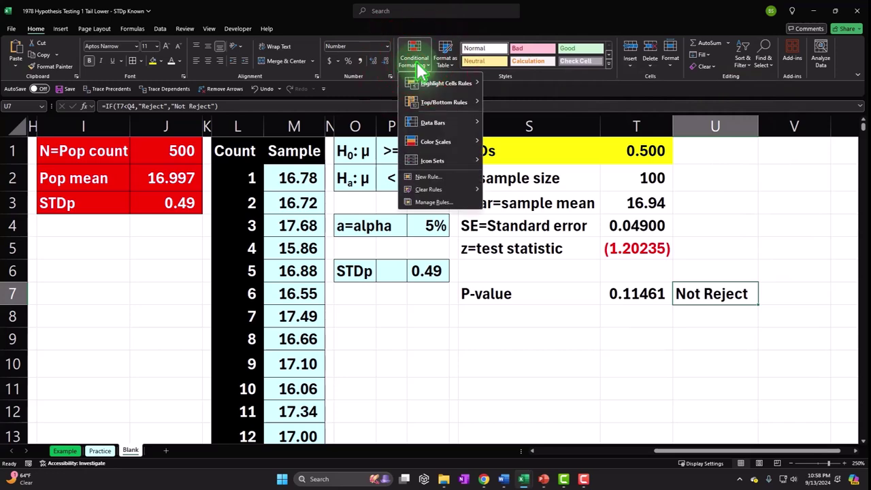
pyautogui.moveTo(422, 86)
pyautogui.click(646, 251)
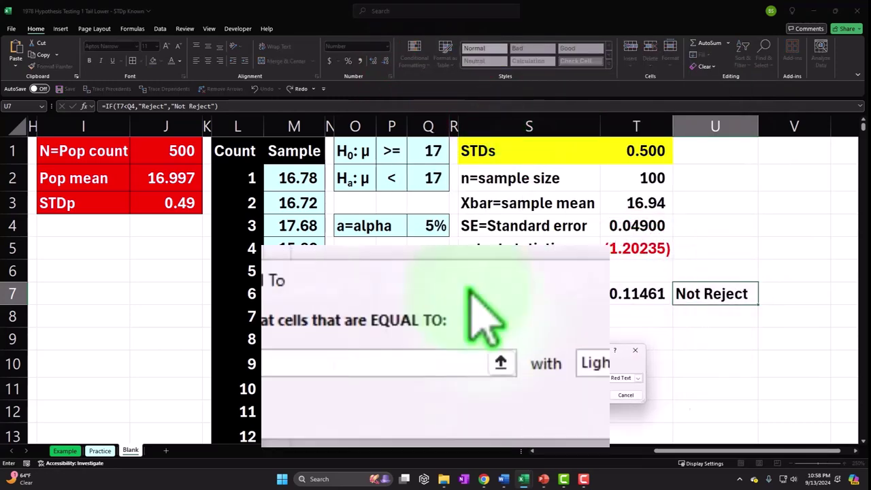
pyautogui.click(366, 368)
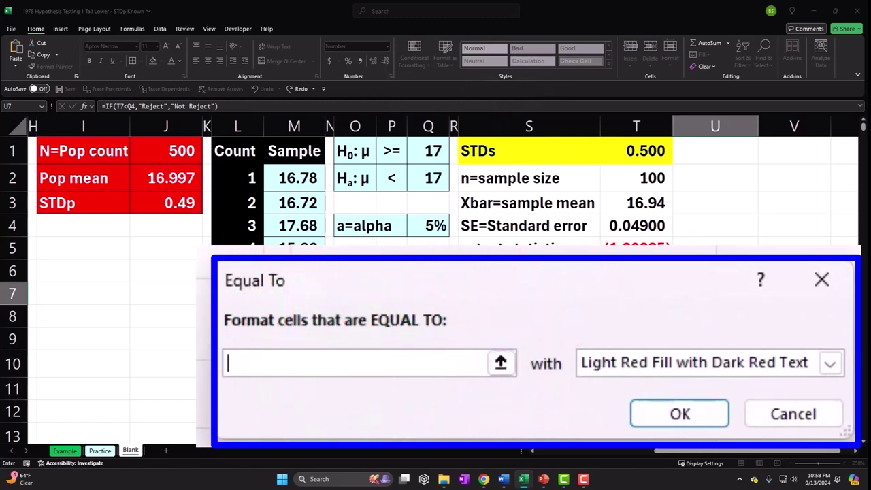
pyautogui.write('Reject')
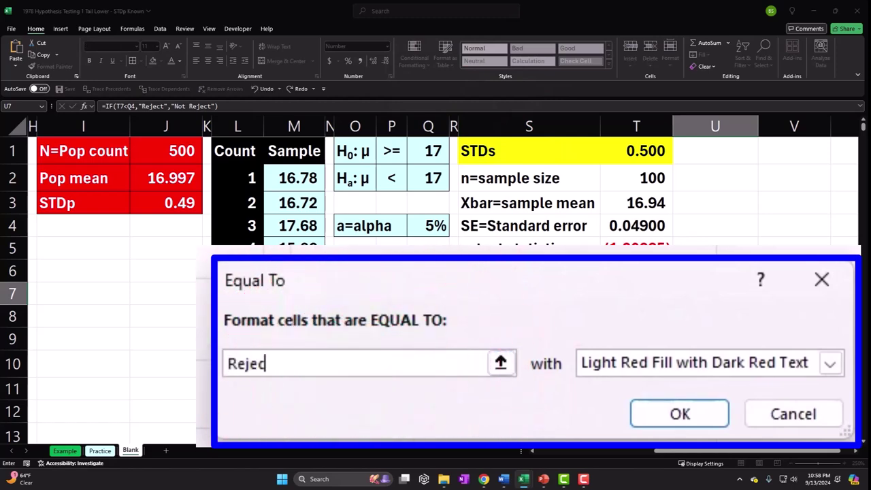
pyautogui.click(680, 412)
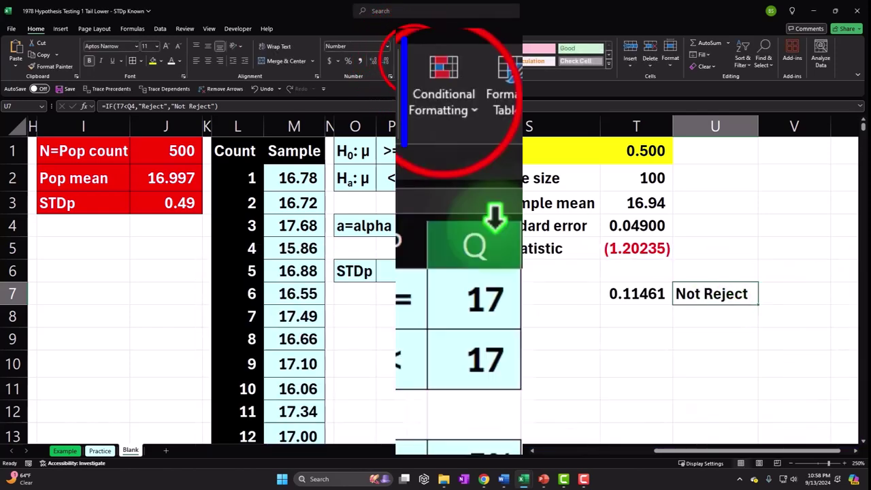
# Add an Equal To conditional formatting rule to U7 that shows "Not Reject" with Green Fill with Dark Green Text.
pyautogui.click(414, 53)
pyautogui.moveTo(432, 87)
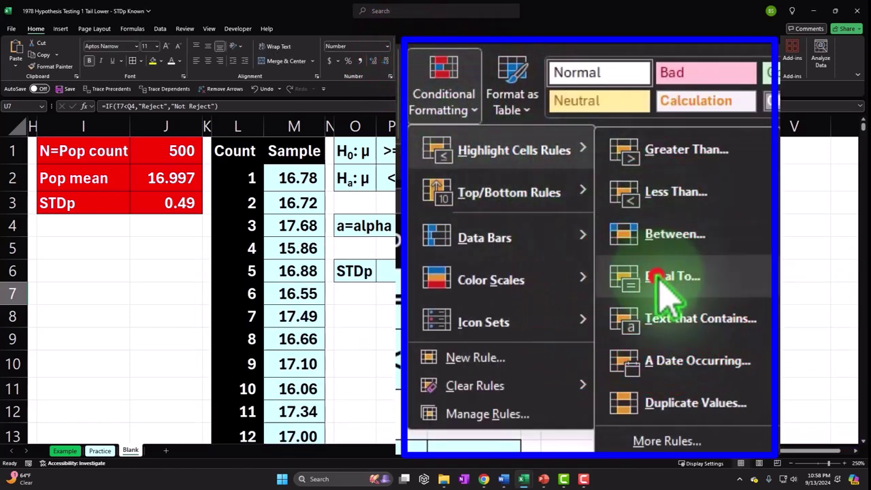
pyautogui.click(515, 147)
pyautogui.write('Not')
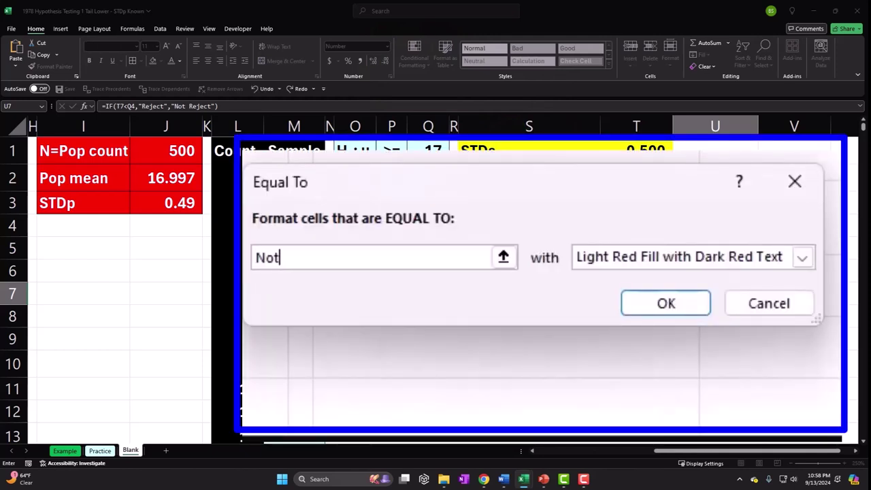
pyautogui.write(' Reject')
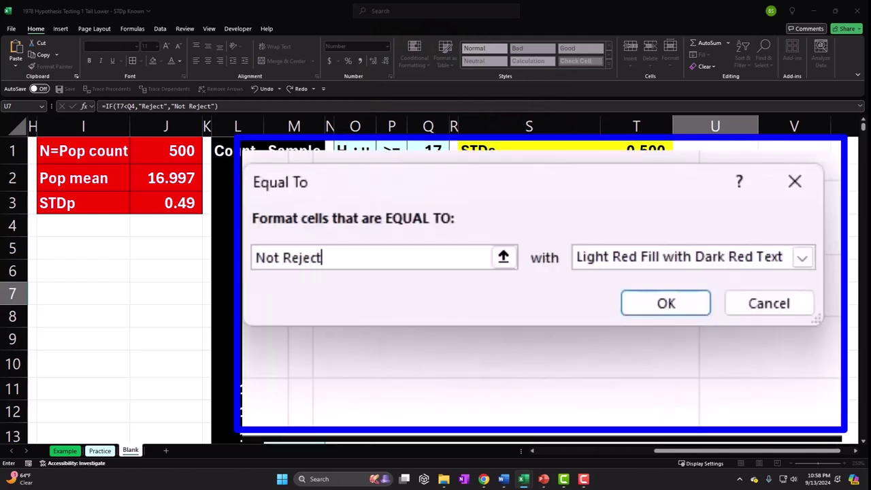
pyautogui.click(802, 258)
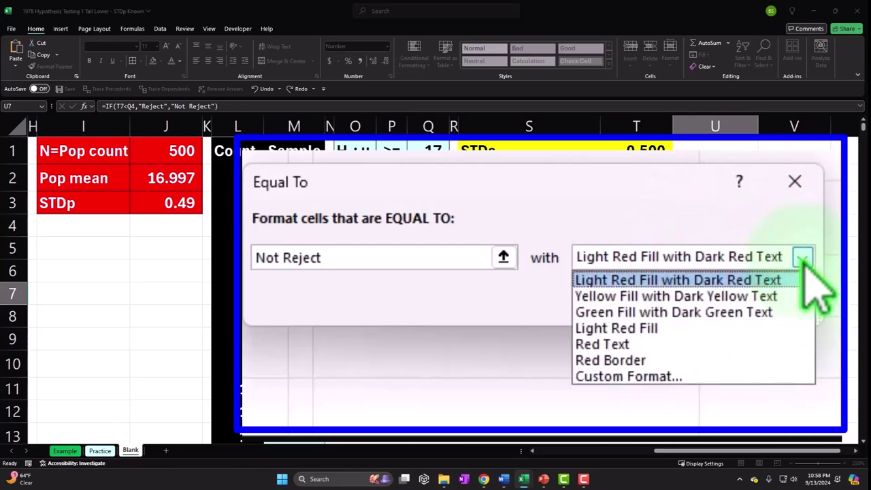
pyautogui.click(768, 311)
pyautogui.click(692, 305)
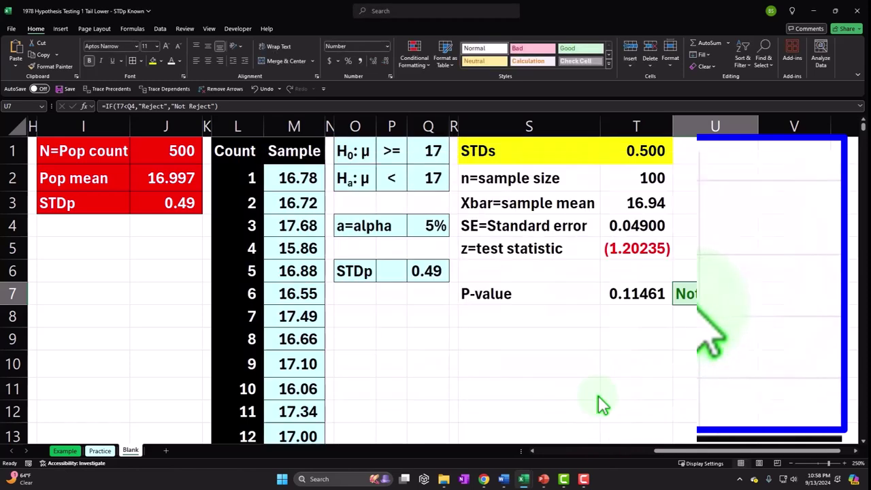
# Label cell S9 as "Critical value", two rows below the P-value.
pyautogui.click(515, 336)
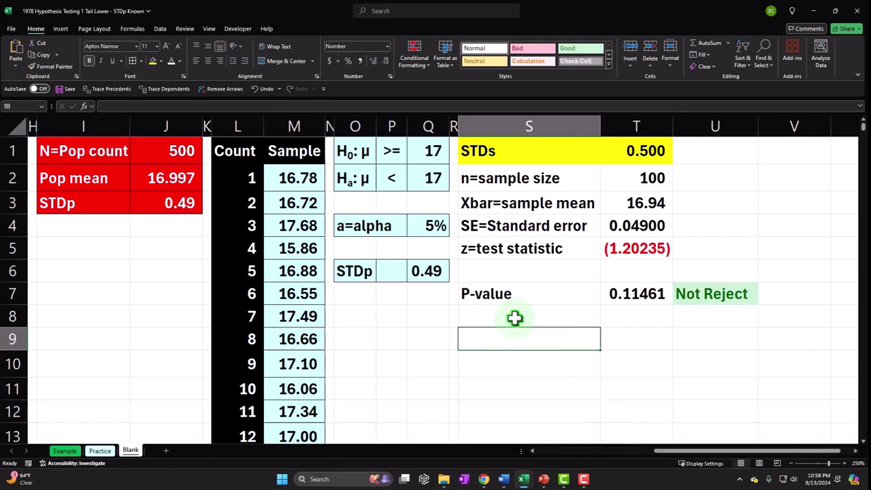
pyautogui.click(432, 151)
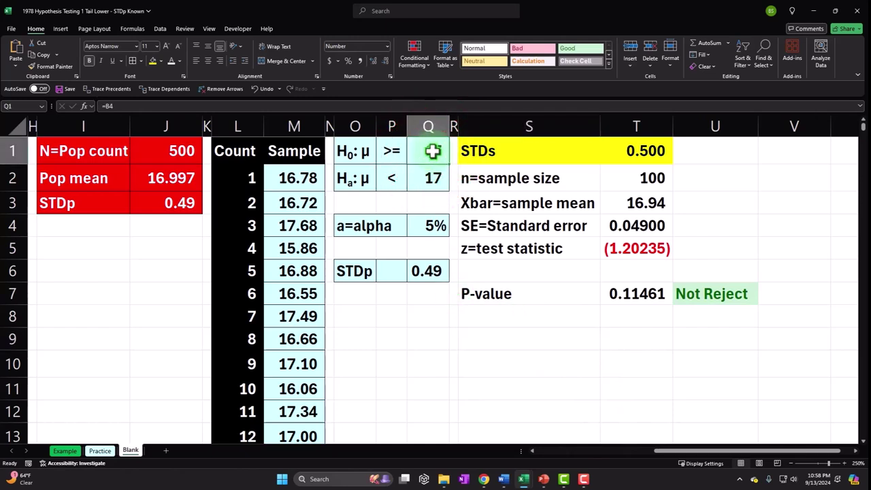
pyautogui.click(501, 336)
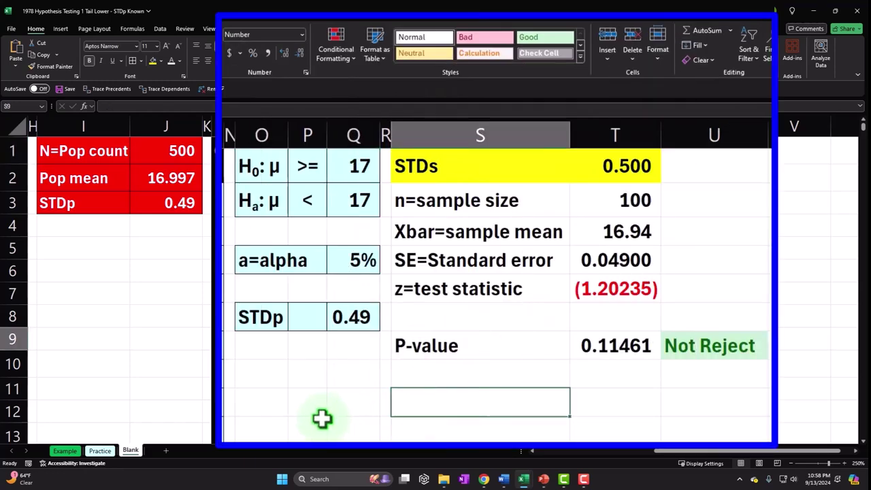
pyautogui.write('Critical value')
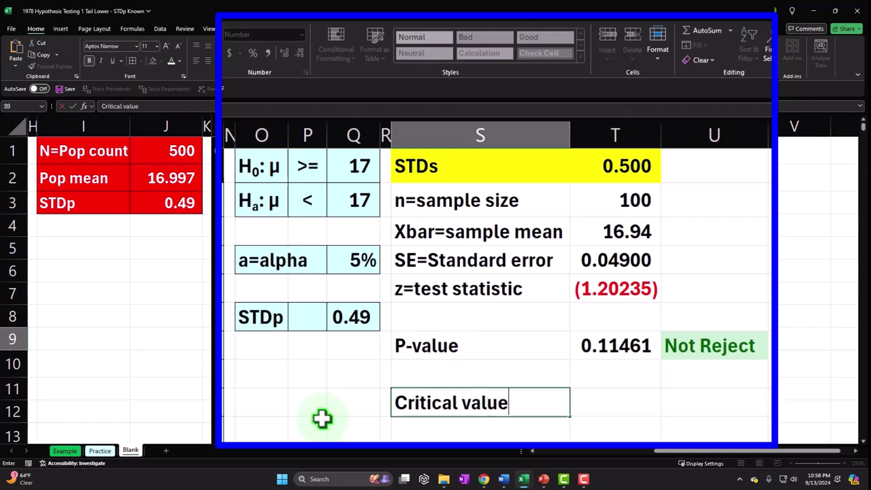
pyautogui.press('Tab')
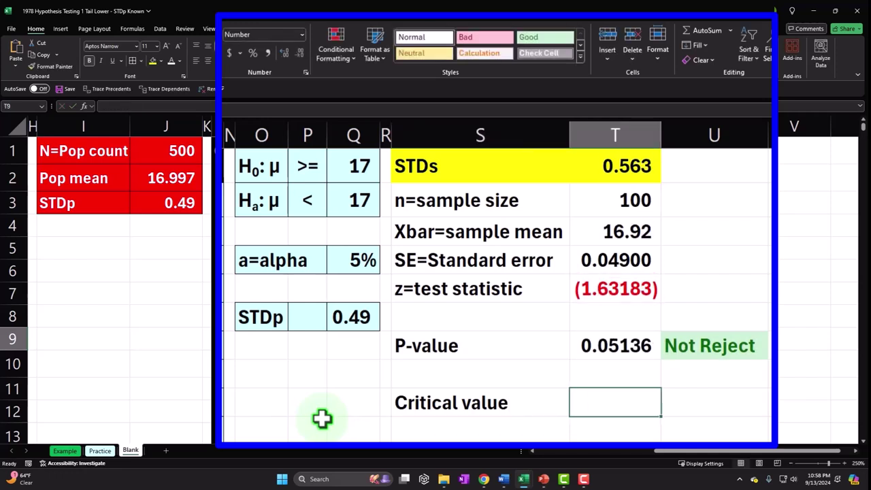
# Calculate the critical value in T9 from alpha with =NORM.S.INV(Q4).
pyautogui.hotkey('alt', 'Tab')
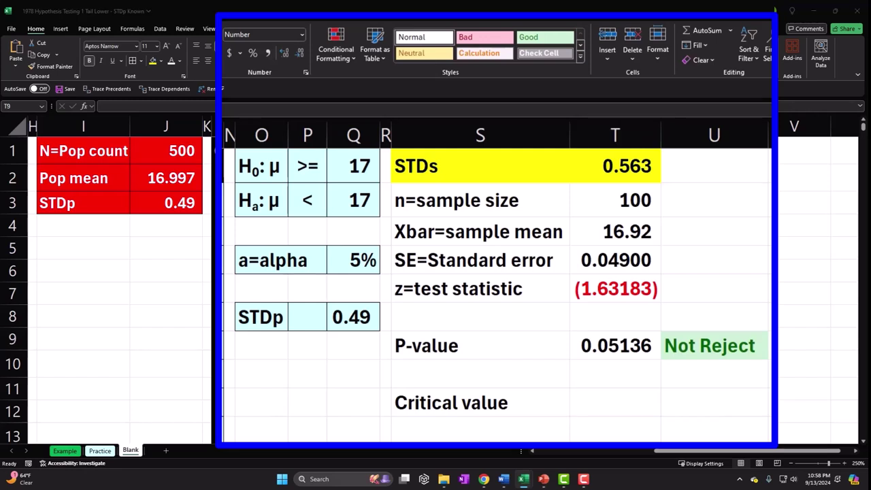
pyautogui.click(618, 400)
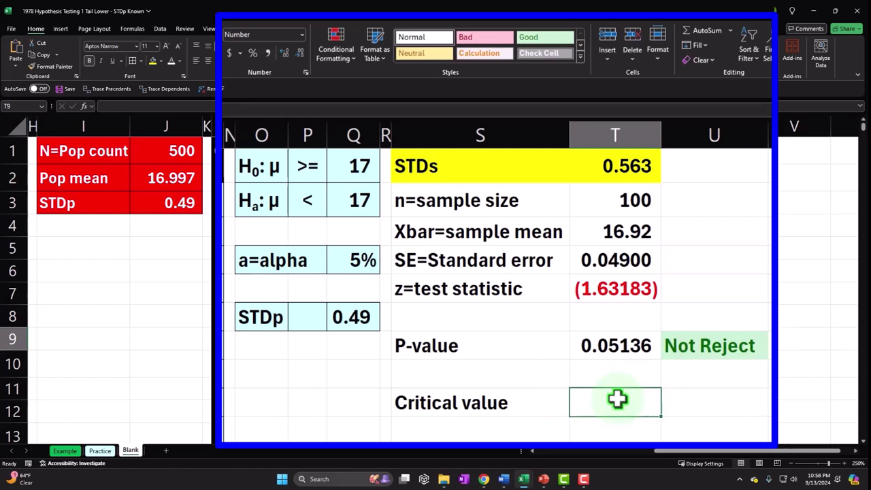
pyautogui.click(617, 399)
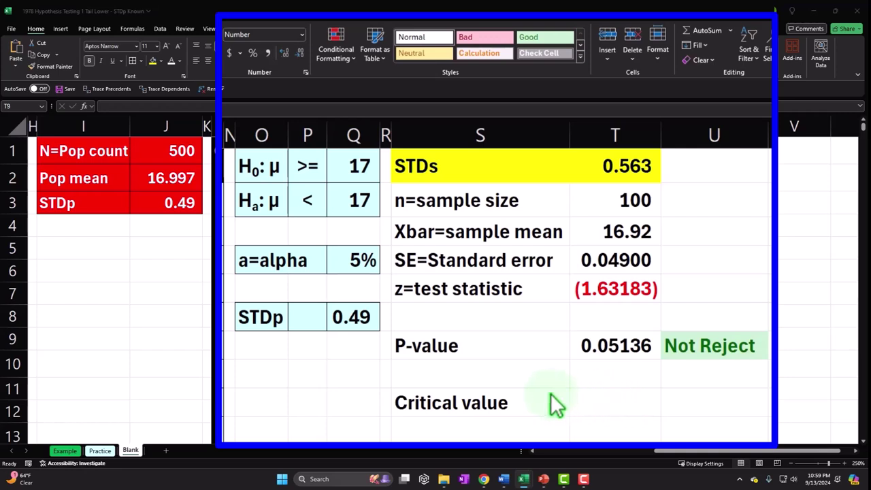
pyautogui.click(358, 259)
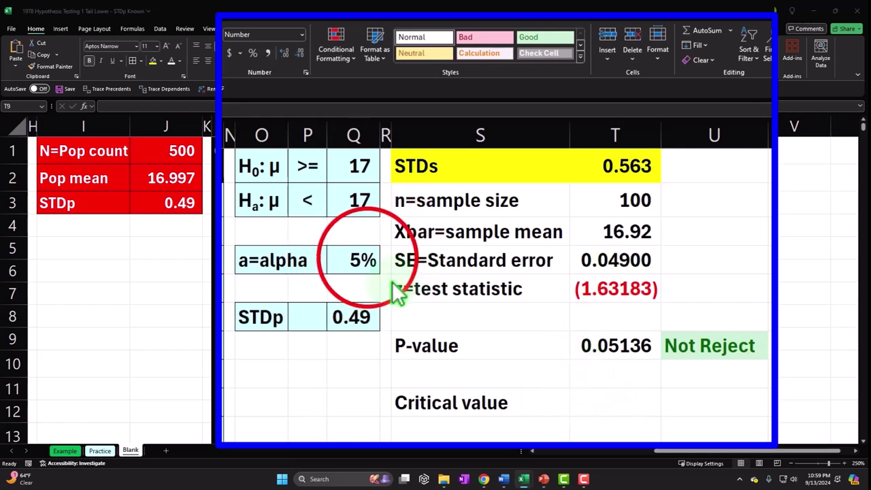
pyautogui.click(361, 258)
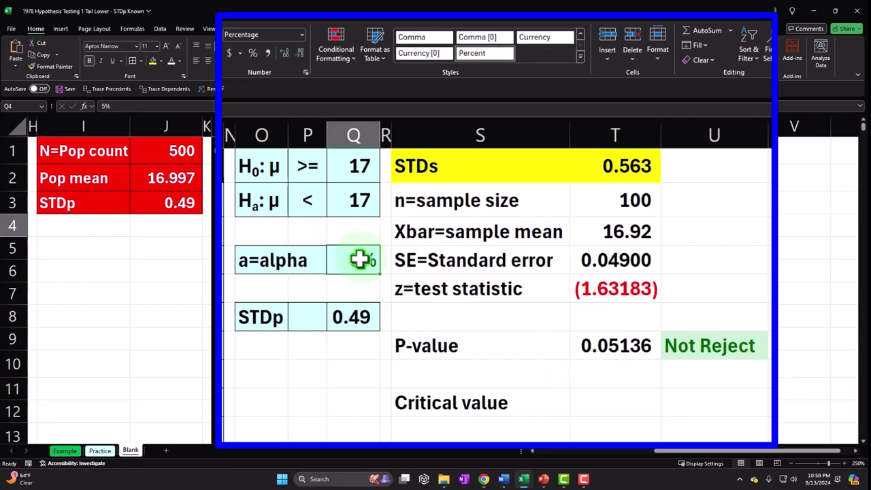
pyautogui.click(622, 403)
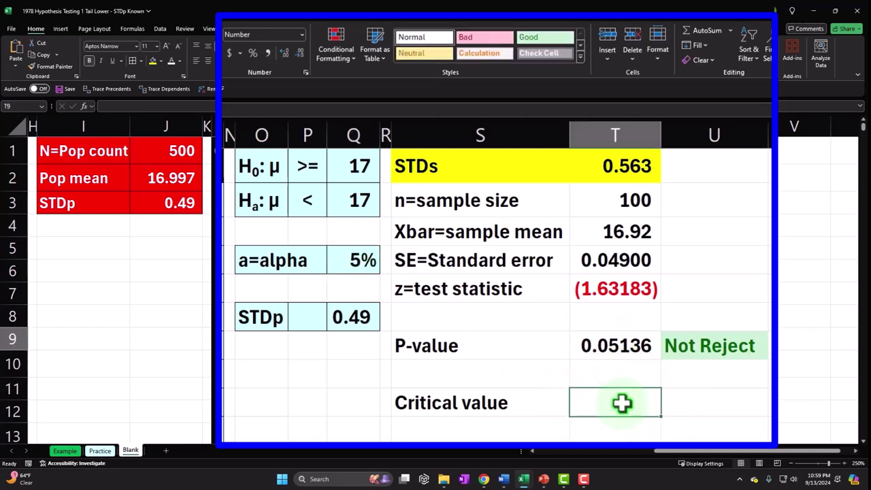
pyautogui.write('=norm.s.in')
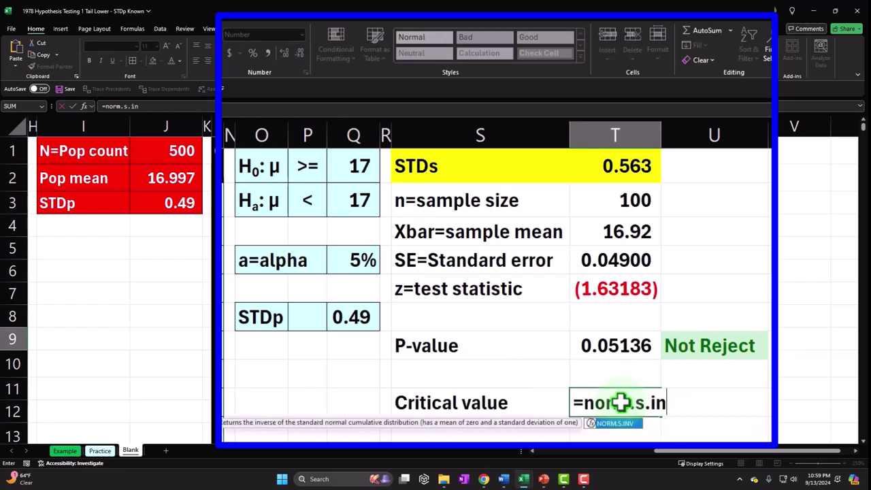
pyautogui.press('Tab')
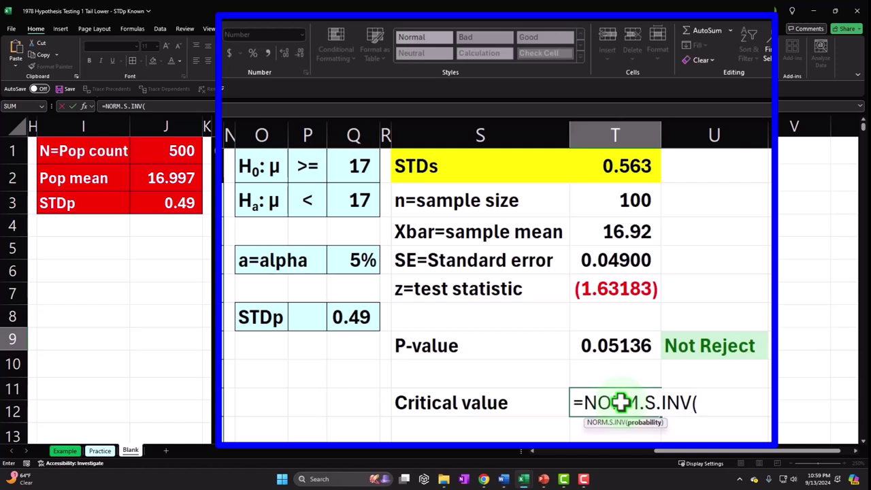
pyautogui.click(350, 259)
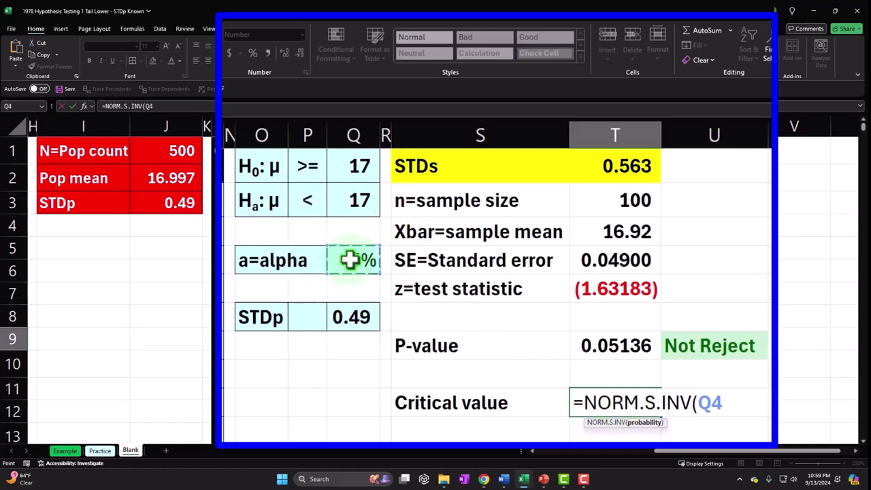
pyautogui.press('Return')
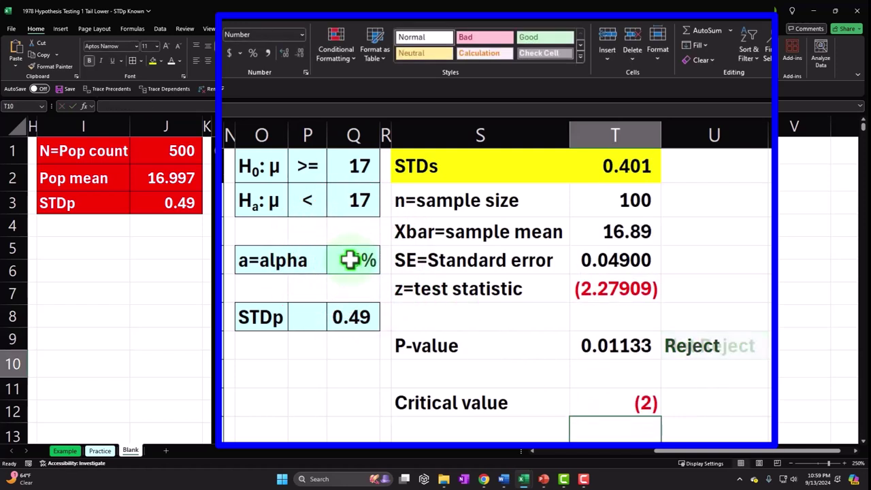
# Show the critical value in T9 with four decimal places.
pyautogui.press('Up')
pyautogui.click(319, 109)
pyautogui.click(285, 54)
pyautogui.click(286, 55)
pyautogui.click(285, 54)
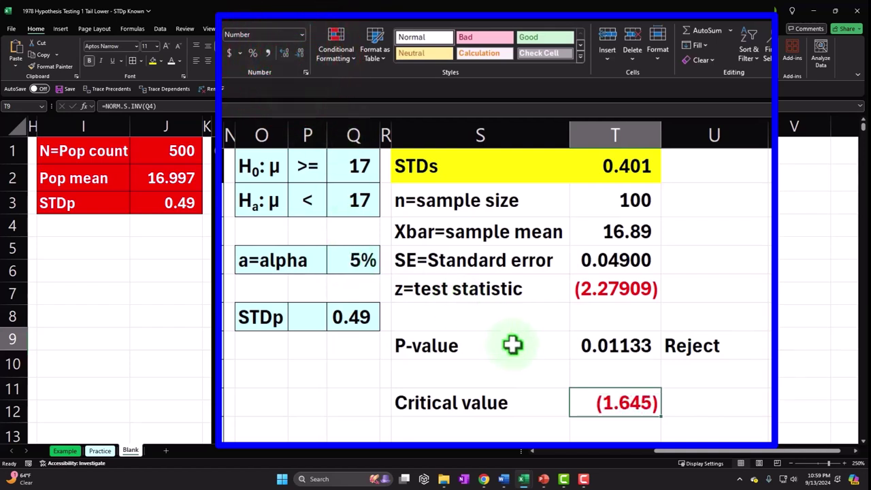
pyautogui.click(286, 57)
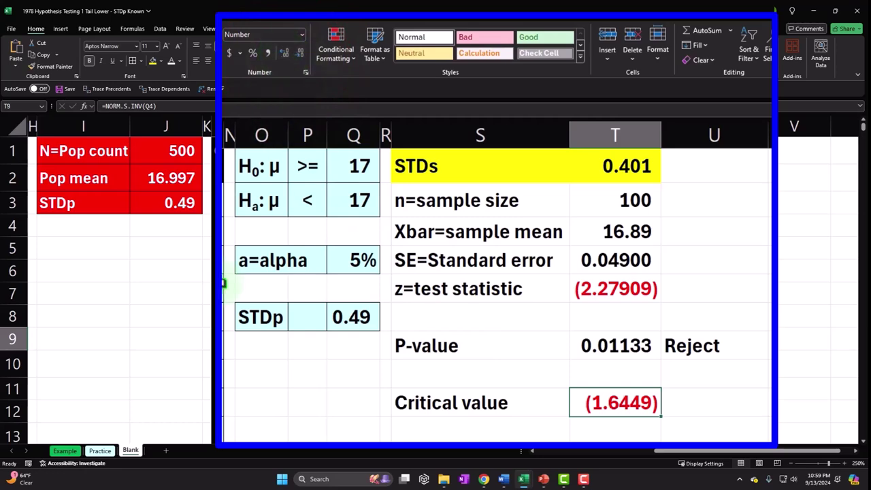
# On the Example sheet's chart, move the green vertical line to the edge of the orange rejection tail, at about z = -1.6449.
pyautogui.click(65, 450)
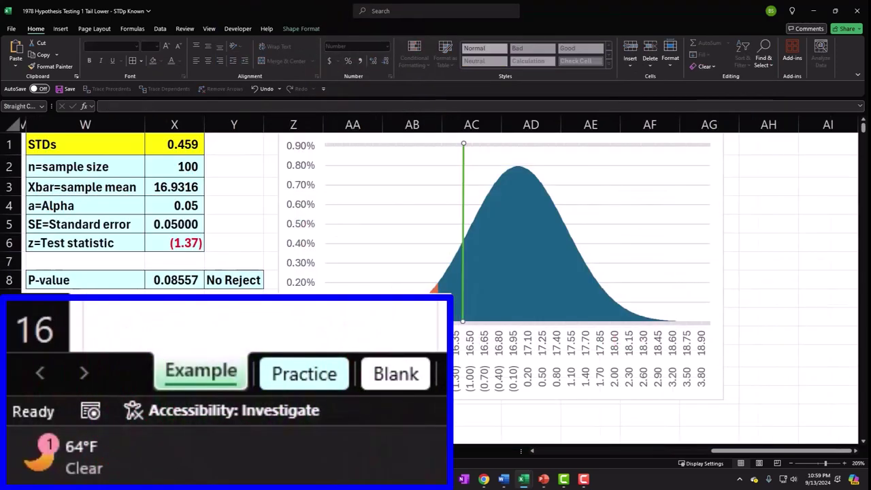
pyautogui.click(463, 287)
pyautogui.moveTo(490, 295); pyautogui.dragTo(489, 298)
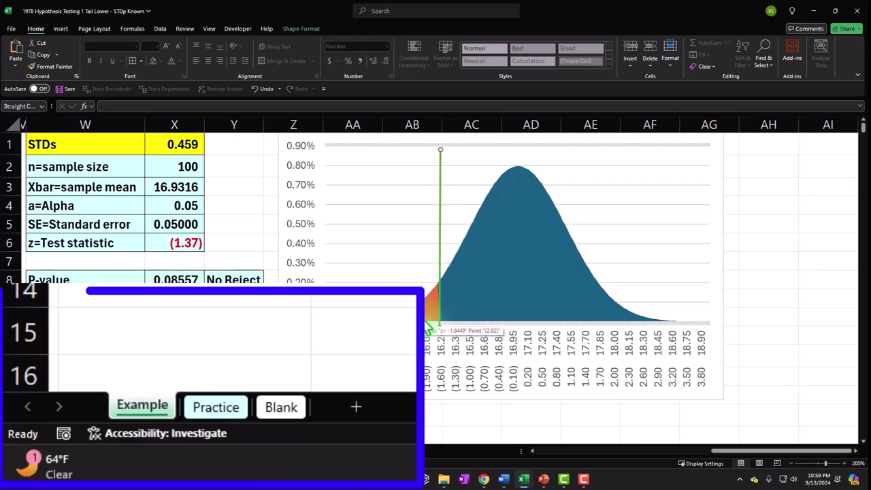
# On the Blank sheet, compare the test statistic with the critical value in U9 using =IF(T5<T9,"Reject","Not Reject").
pyautogui.click(133, 452)
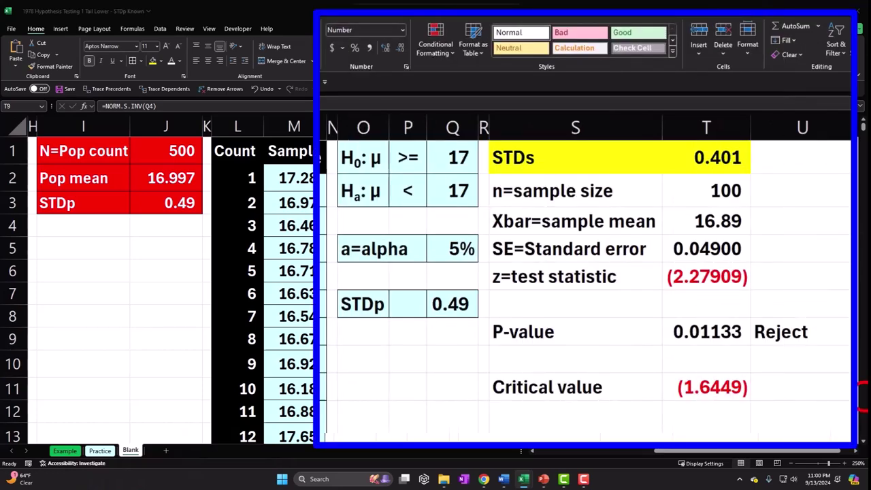
pyautogui.scroll(-4, 435, 273)
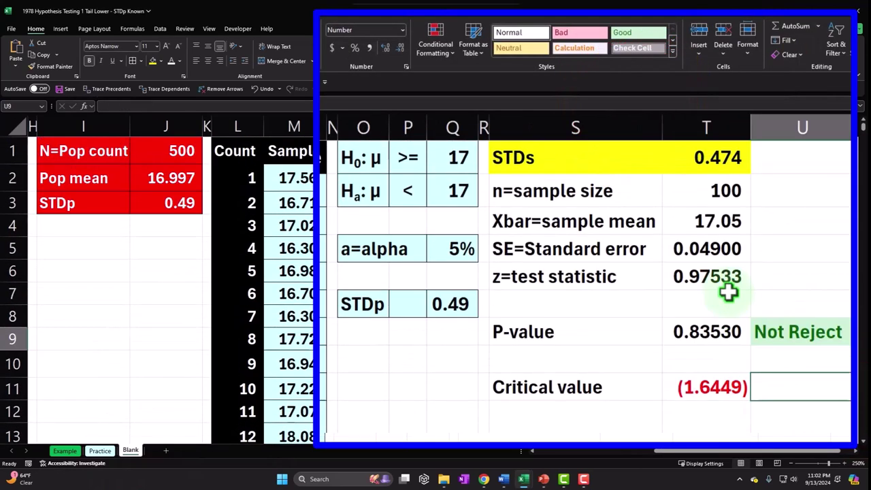
pyautogui.write('=if')
pyautogui.press('Tab')
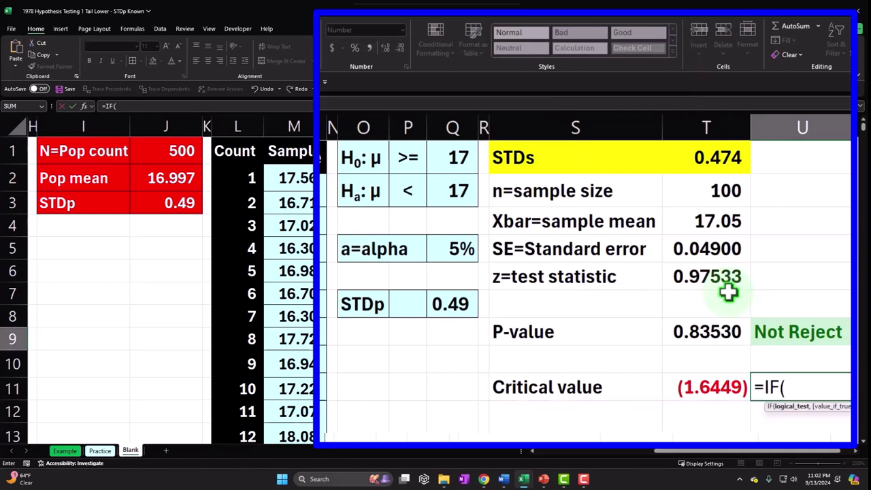
pyautogui.click(707, 276)
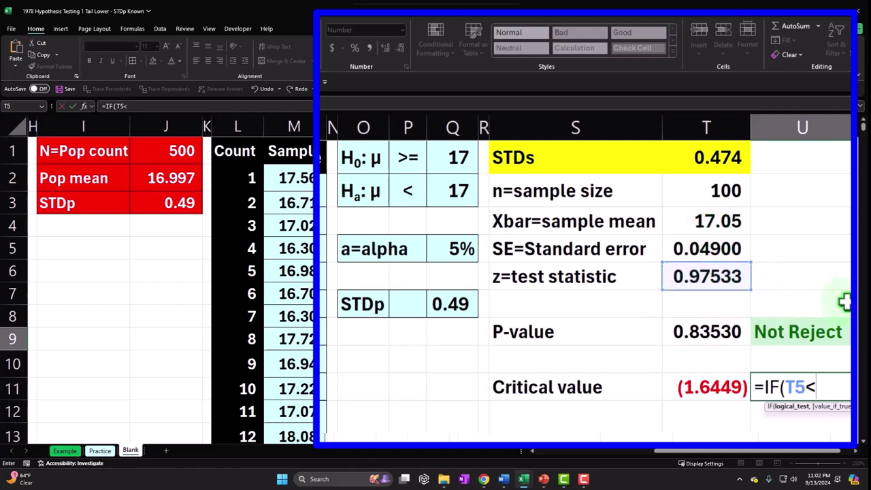
pyautogui.write('<')
pyautogui.click(723, 385)
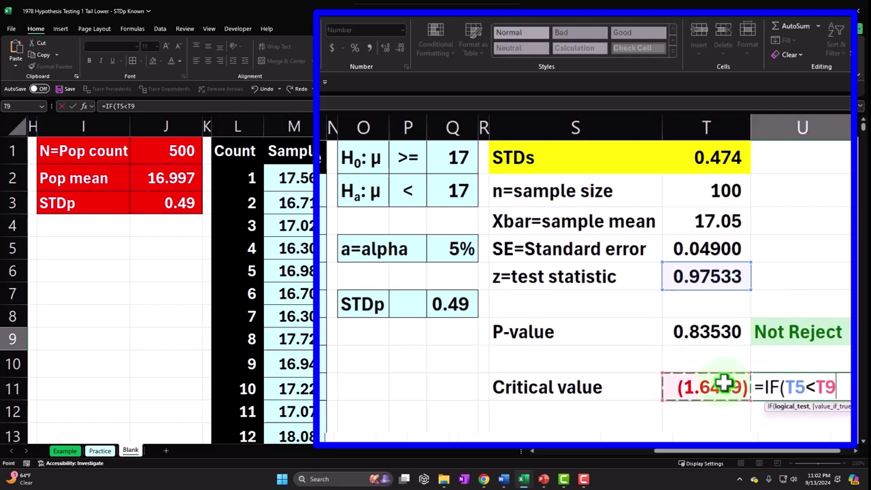
pyautogui.write(',')
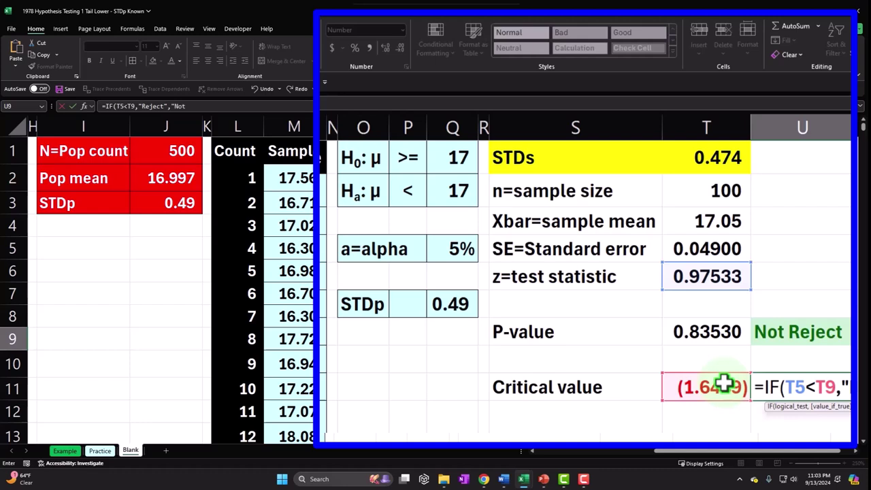
pyautogui.write('Reject')
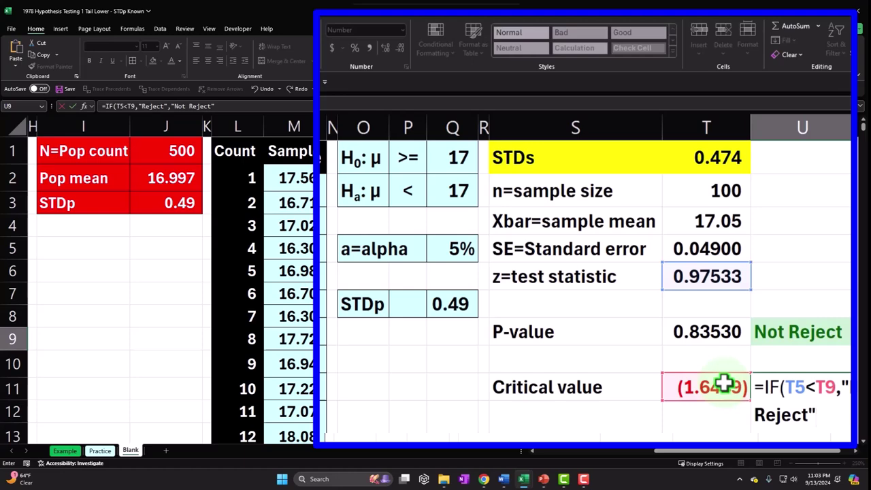
pyautogui.press('Return')
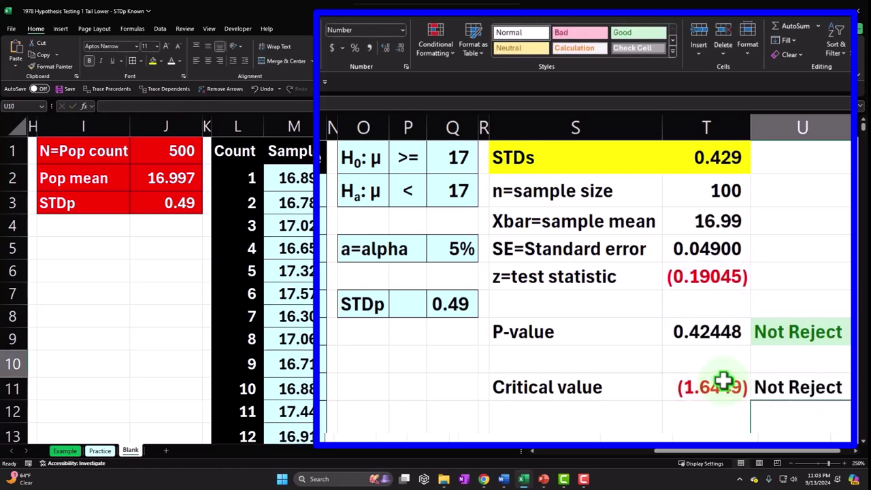
# Copy the formatting of the P-value decision in U7 onto the critical value decision in U9.
pyautogui.click(796, 340)
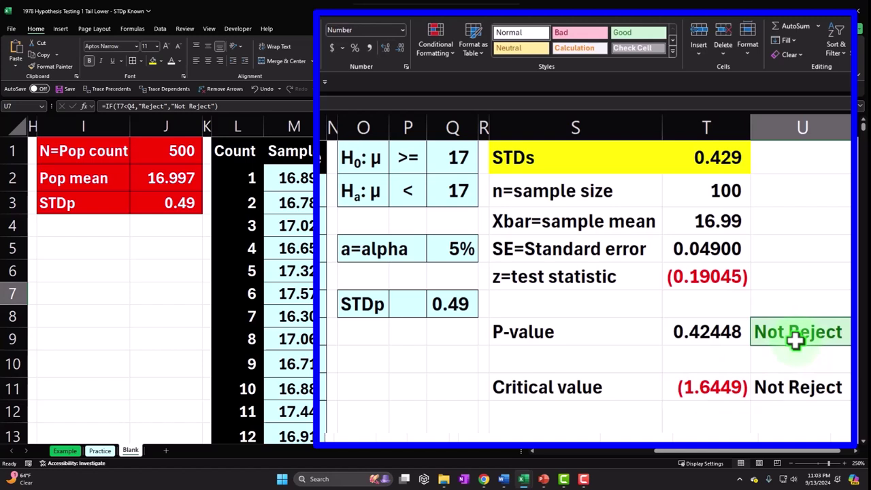
pyautogui.click(39, 53)
pyautogui.click(51, 66)
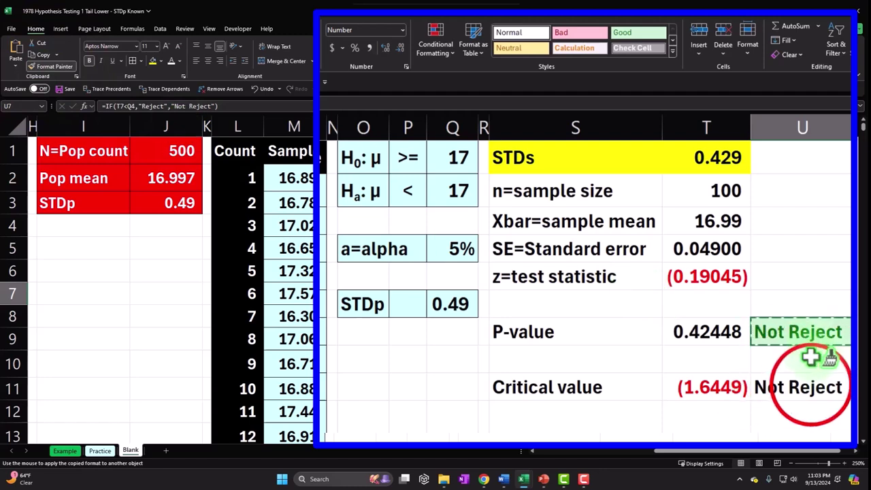
pyautogui.click(812, 386)
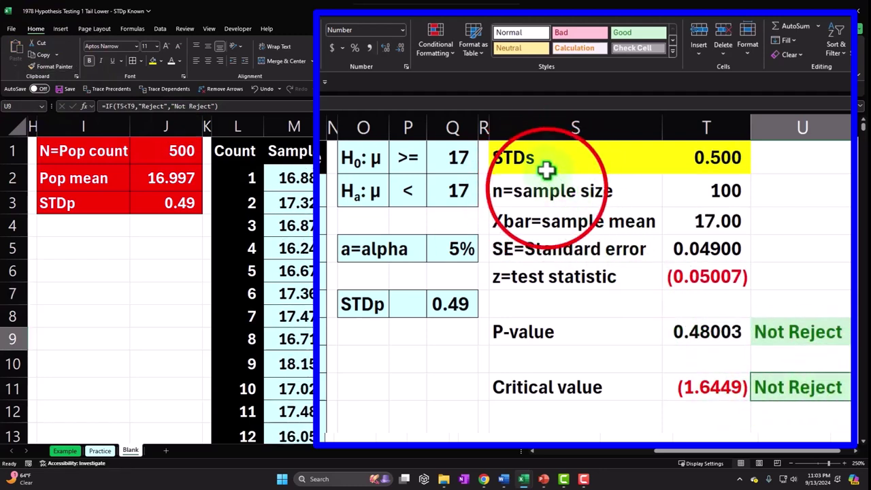
# Give the sample statistics block S2:T5 black borders and the light blue fill.
pyautogui.moveTo(546, 186); pyautogui.dragTo(603, 245)
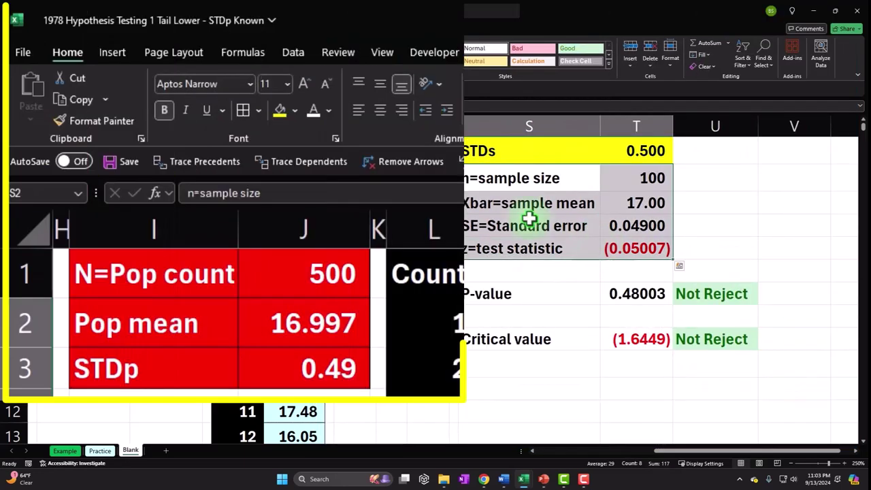
pyautogui.click(294, 110)
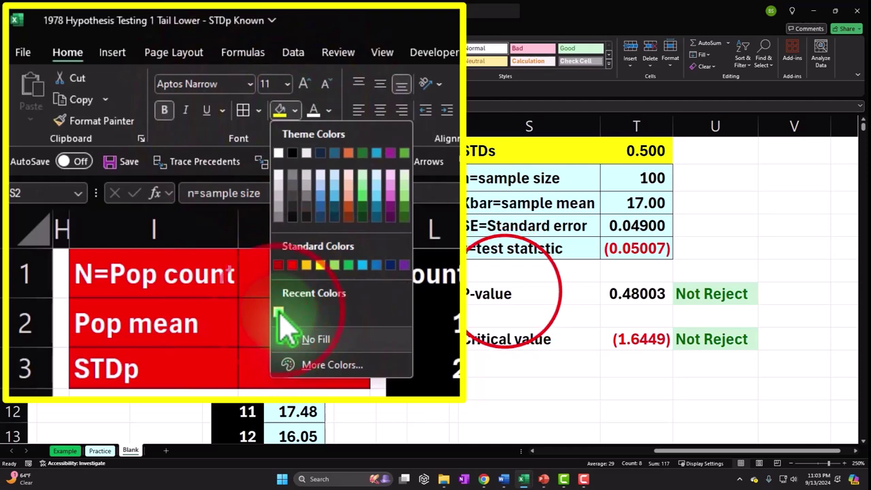
pyautogui.click(278, 313)
# Apply borders and light blue fill to the P-value and critical value rows in S:T, and border the decision cells U7 and U9.
pyautogui.click(578, 292)
pyautogui.hotkey('shift', 'Right')
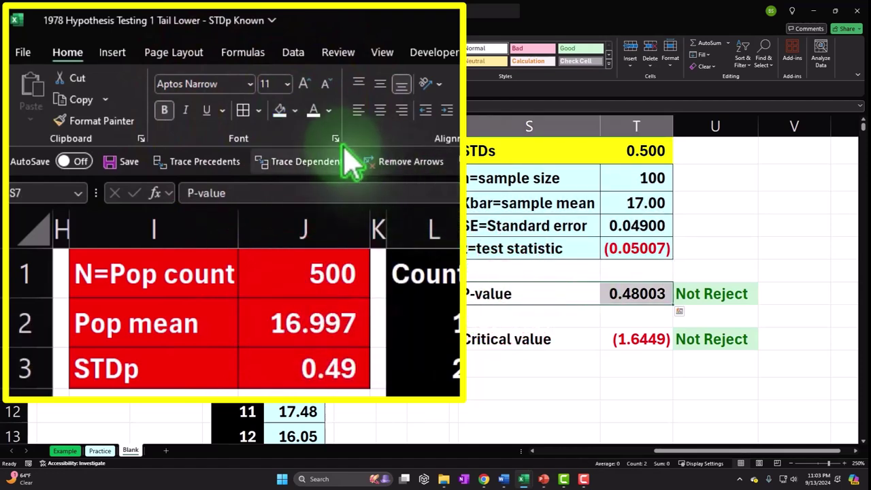
pyautogui.click(240, 109)
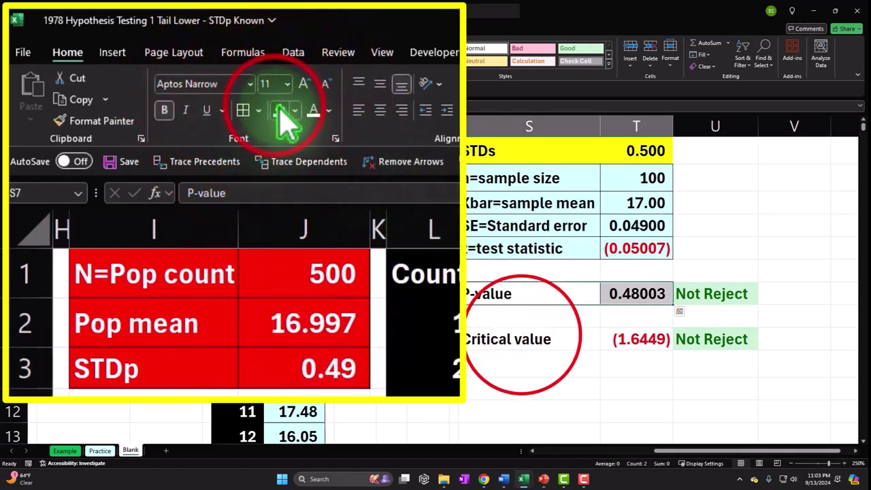
pyautogui.click(585, 338)
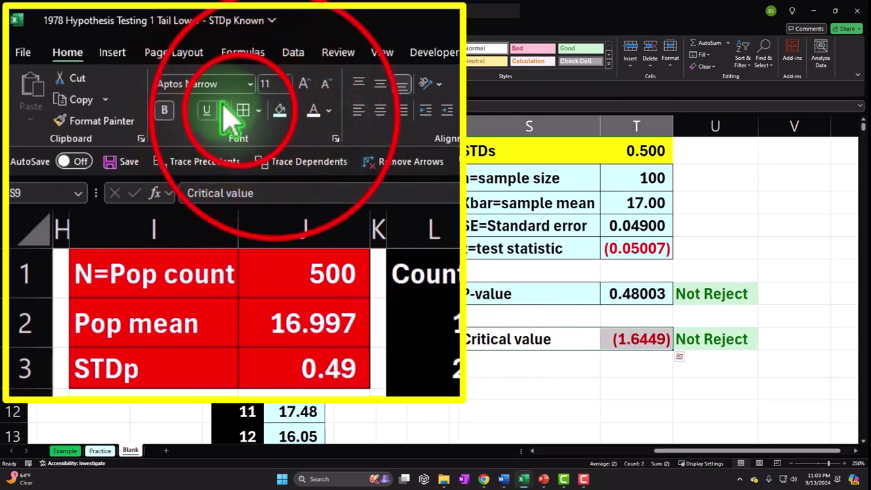
pyautogui.hotkey('shift', 'Right')
pyautogui.click(711, 293)
pyautogui.click(136, 65)
pyautogui.press('Down')
pyautogui.press('Down')
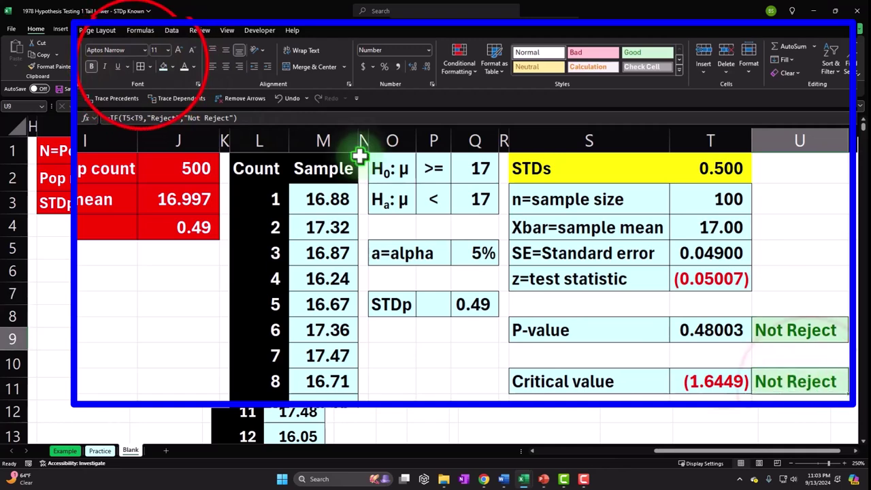
# Make column V a narrow spacer by copying the format and width of column N onto it.
pyautogui.moveTo(557, 167); pyautogui.dragTo(684, 167)
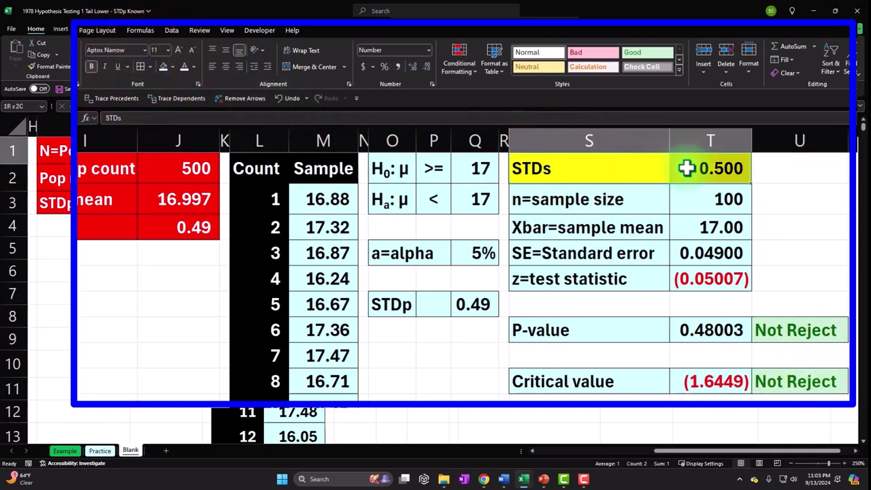
pyautogui.click(677, 321)
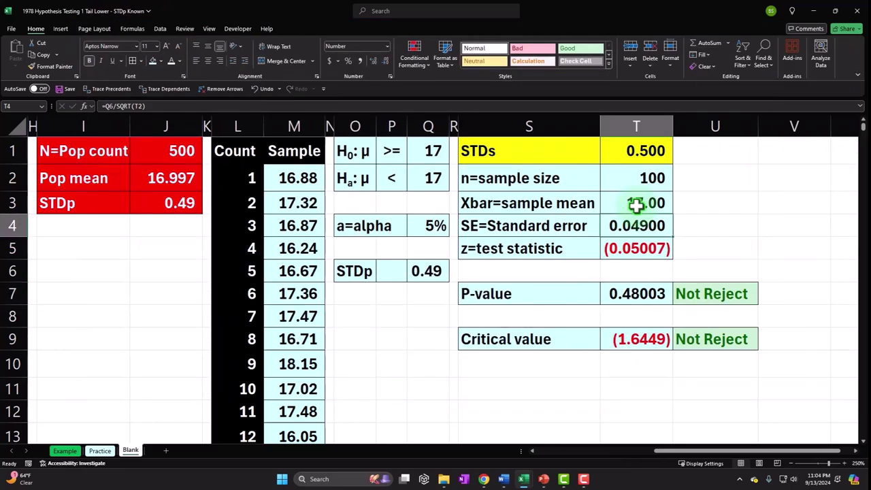
pyautogui.press('Up')
pyautogui.press('Up')
pyautogui.press('Up')
pyautogui.press('Right')
pyautogui.press('Right')
pyautogui.press('Right')
pyautogui.press('Right')
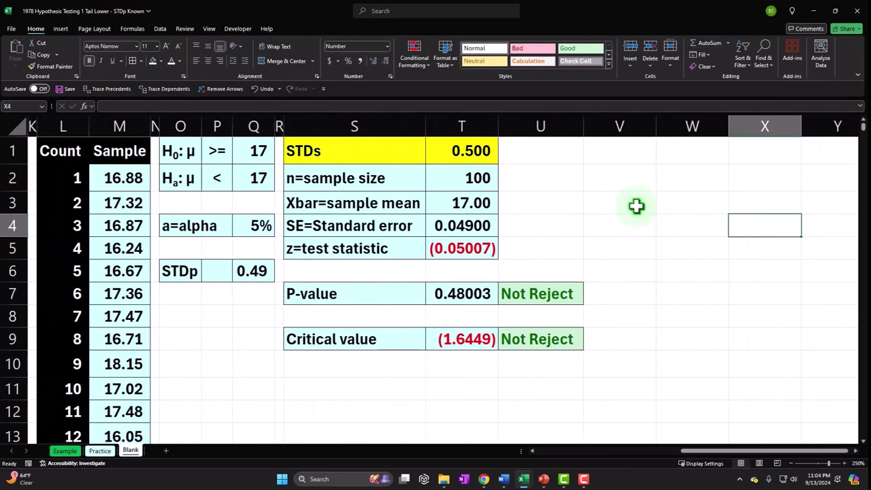
pyautogui.click(156, 124)
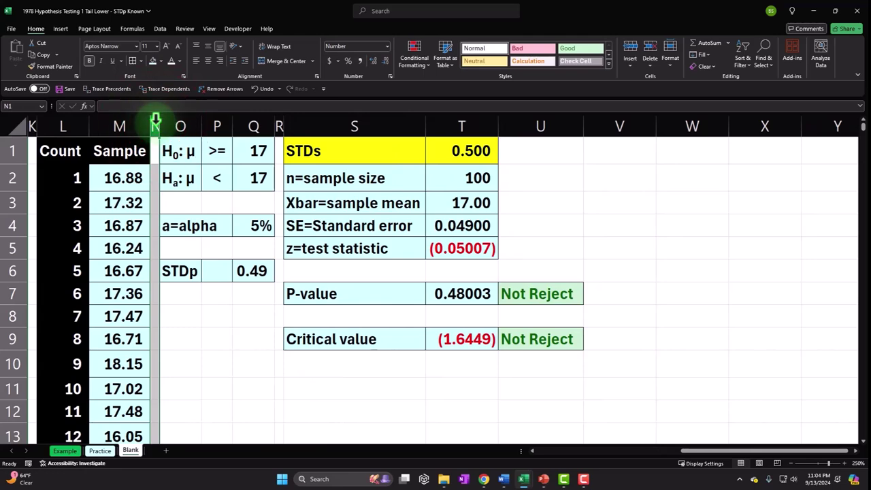
pyautogui.click(50, 66)
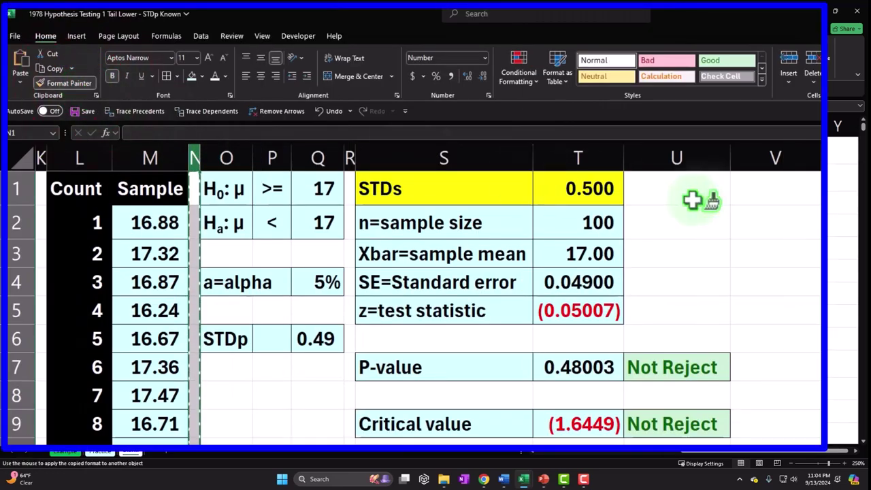
pyautogui.click(785, 161)
pyautogui.click(787, 188)
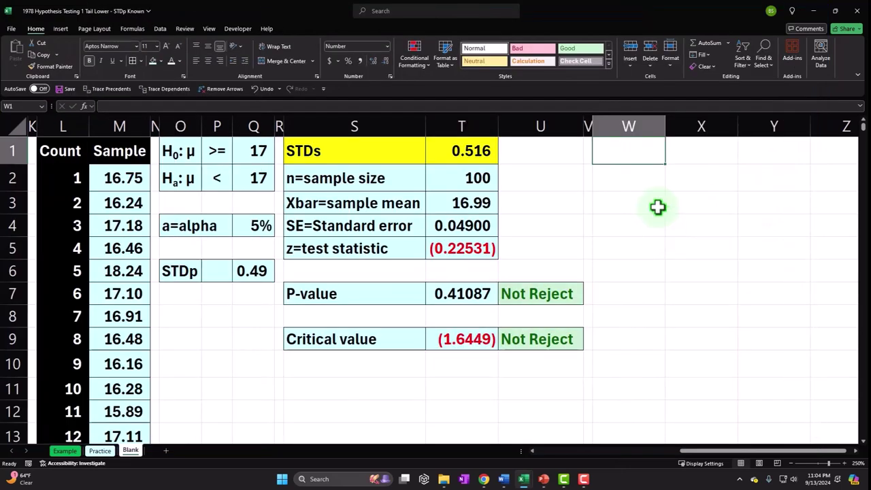
# Enter the header Z in W1 and begin the series below it with -4 in W2 and -3.99 in W3.
pyautogui.write('ZX')
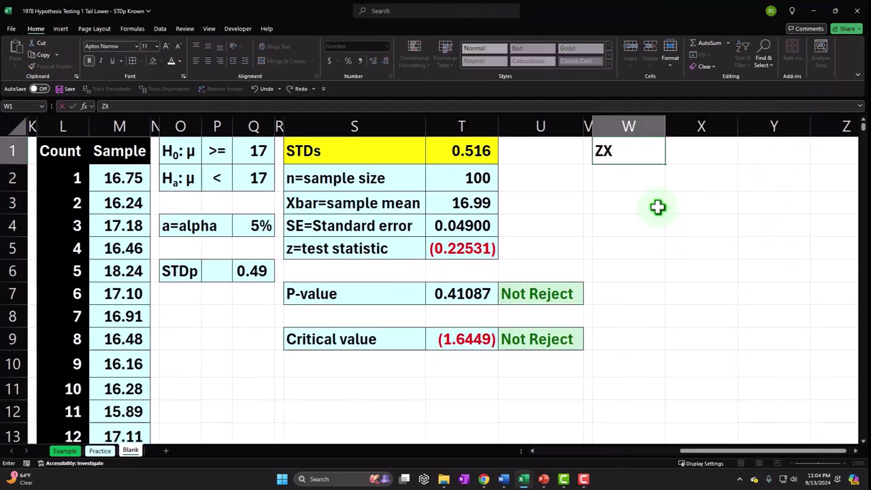
pyautogui.press('Return')
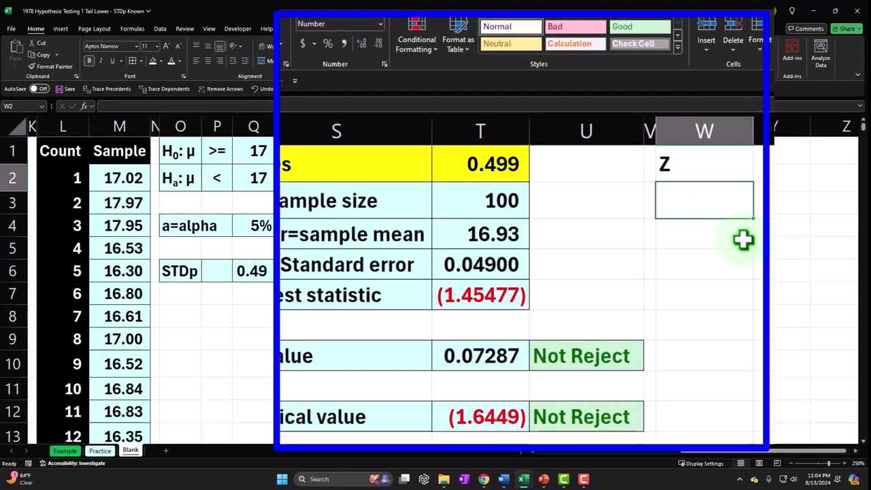
pyautogui.write('-')
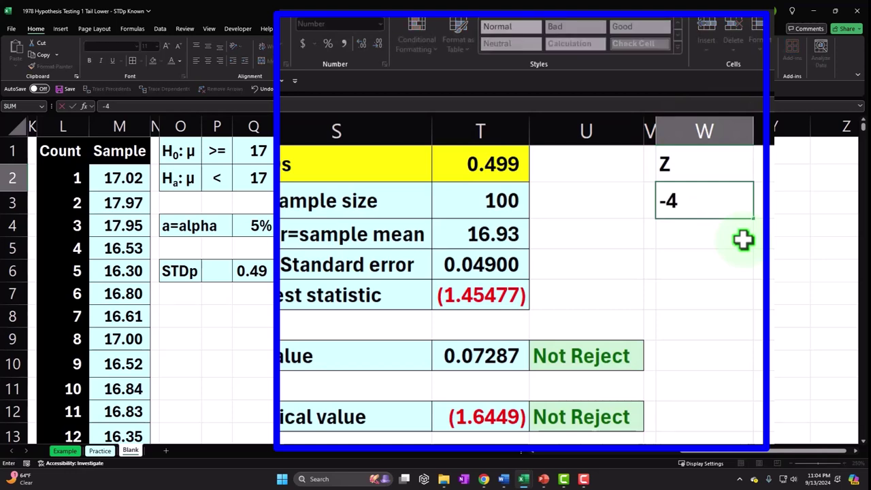
pyautogui.write('4')
pyautogui.press('Return')
pyautogui.press('Up')
pyautogui.click(742, 239)
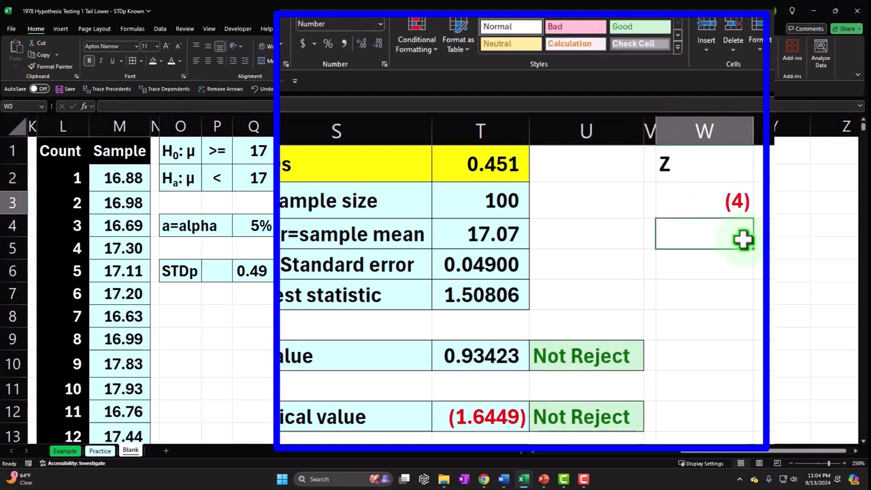
pyautogui.write('-3.99')
pyautogui.press('Return')
pyautogui.press('Up')
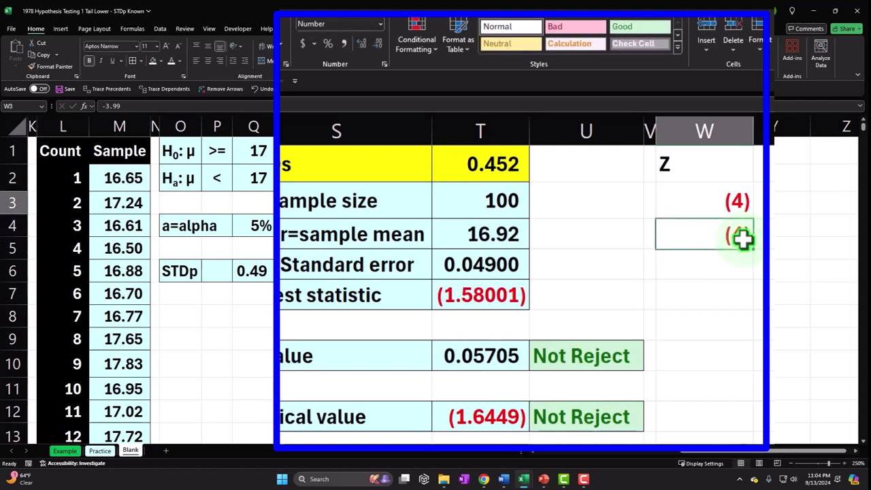
# Show W2:W3 with two decimal places and extend the series down column W to 801 values in 0.01 increments.
pyautogui.hotkey('shift', 'Up')
pyautogui.click(360, 43)
pyautogui.click(360, 43)
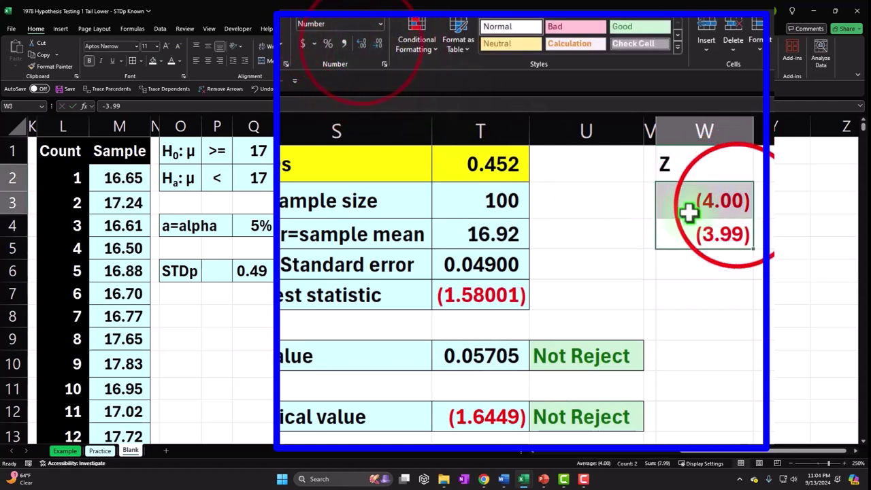
pyautogui.moveTo(665, 213)
pyautogui.mouseDown()
pyautogui.moveTo(658, 486)
pyautogui.moveTo(624, 152)
pyautogui.moveTo(632, 61)
pyautogui.moveTo(632, 204)
pyautogui.moveTo(653, 460)
pyautogui.moveTo(649, 406)
pyautogui.mouseUp()
pyautogui.moveTo(863, 433); pyautogui.dragTo(840, 144)
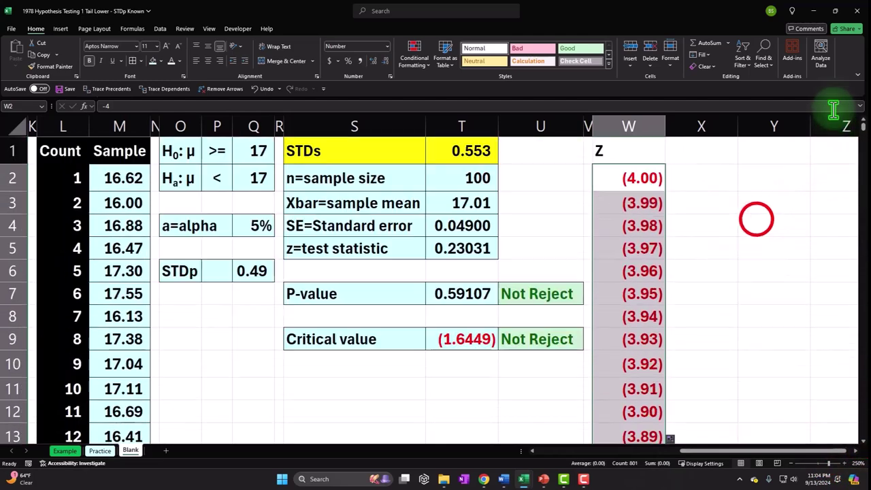
# Fit column W to its contents and format the Z header in W1 with black fill and centered white text.
pyautogui.click(757, 223)
pyautogui.doubleClick(664, 127)
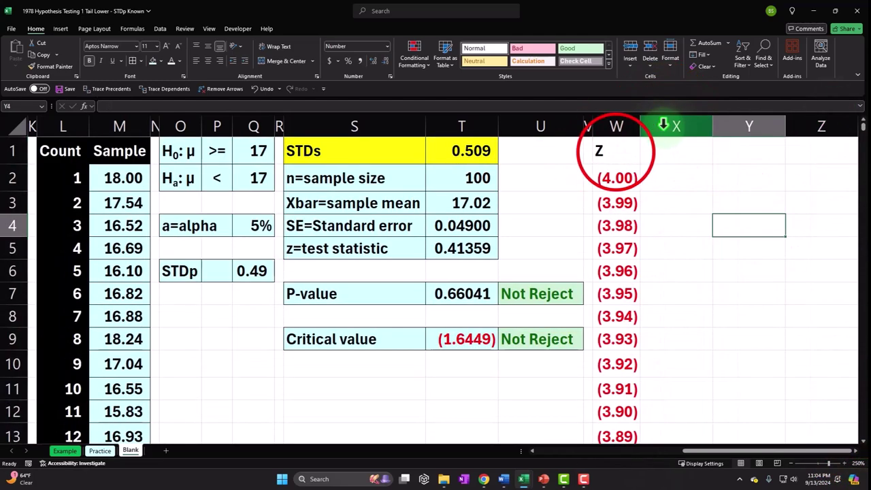
pyautogui.click(615, 150)
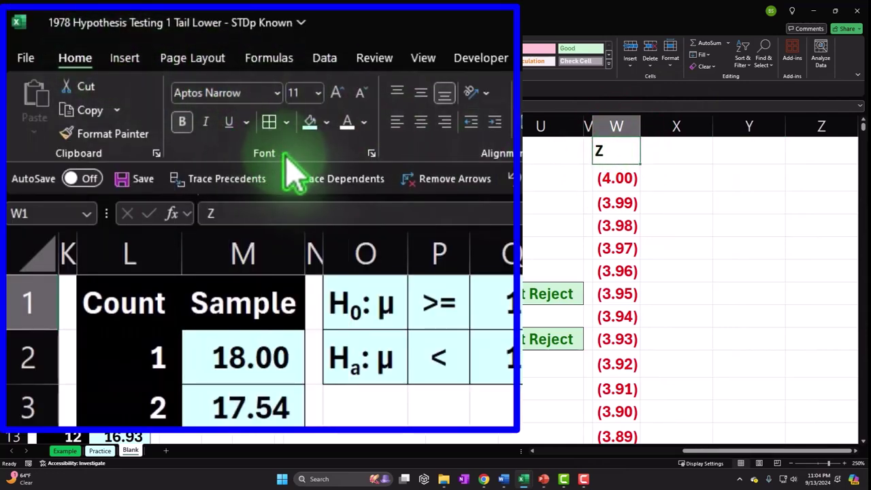
pyautogui.click(326, 123)
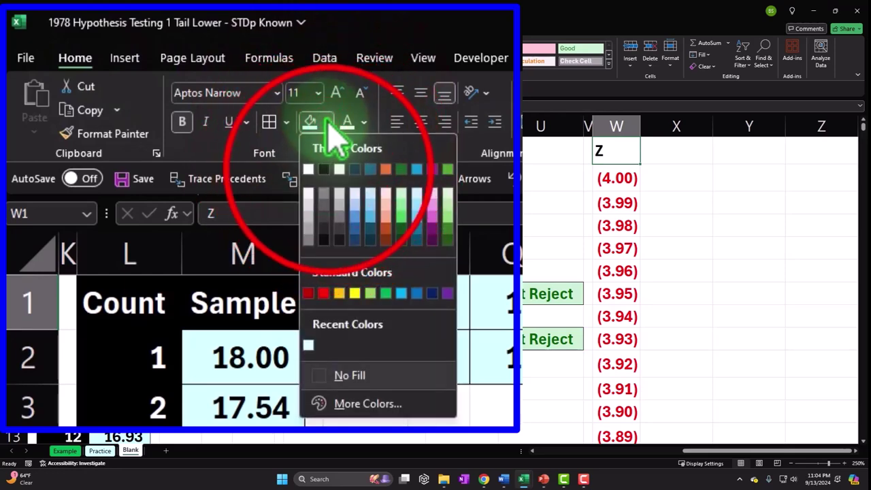
pyautogui.click(327, 171)
pyautogui.click(347, 123)
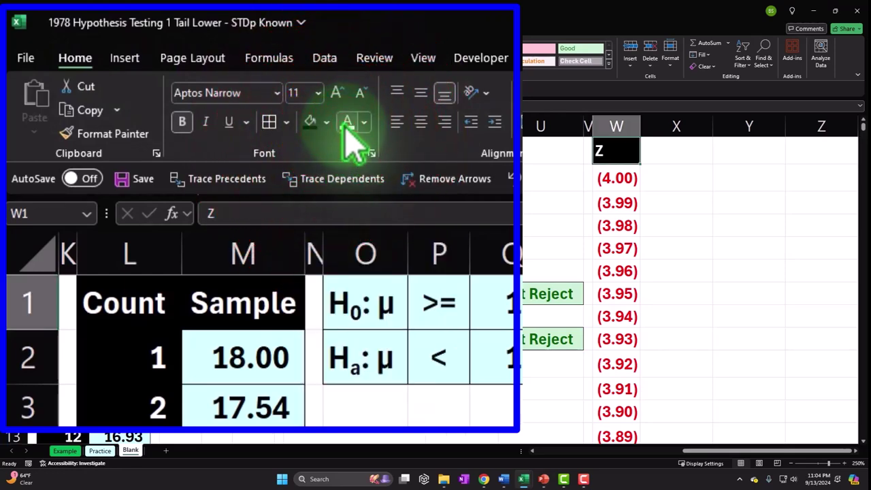
pyautogui.click(422, 123)
# Enter the header x in X1 and format it with black fill and centered white text.
pyautogui.click(669, 153)
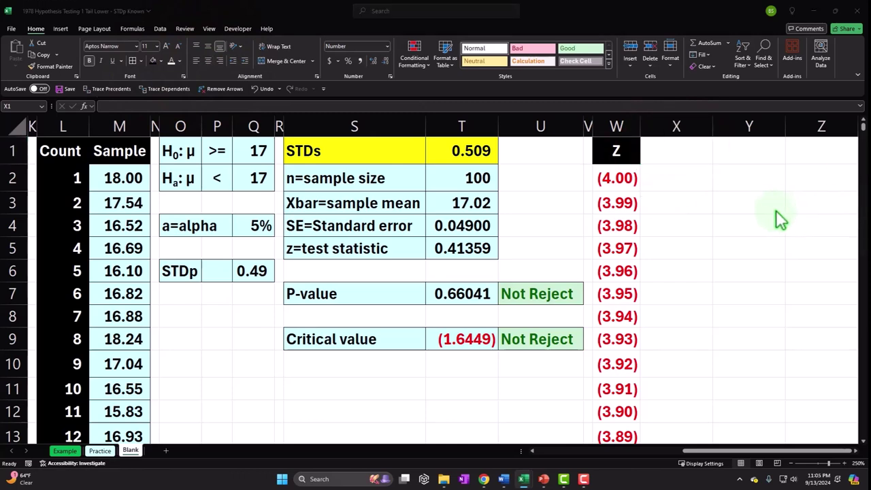
pyautogui.click(682, 149)
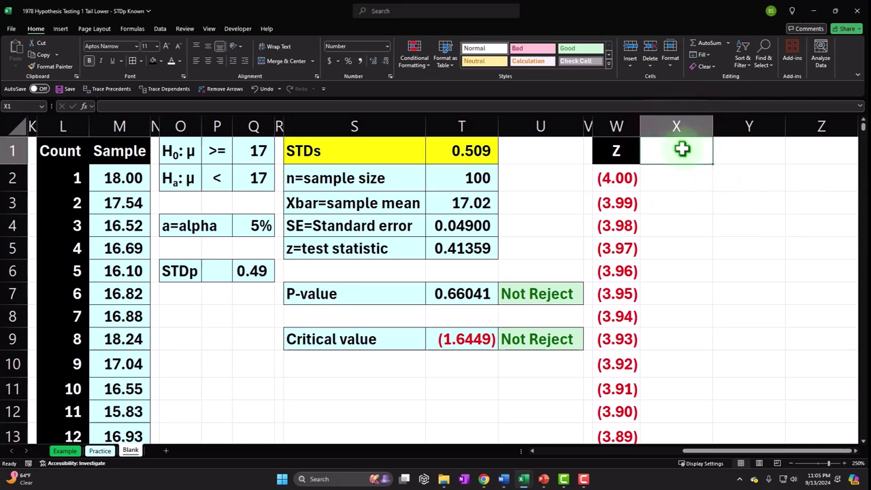
pyautogui.write('x')
pyautogui.press('Return')
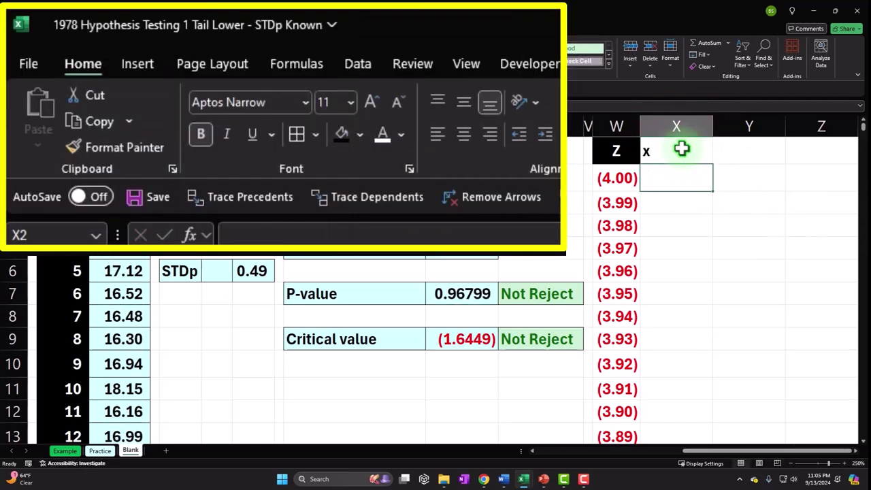
pyautogui.click(344, 134)
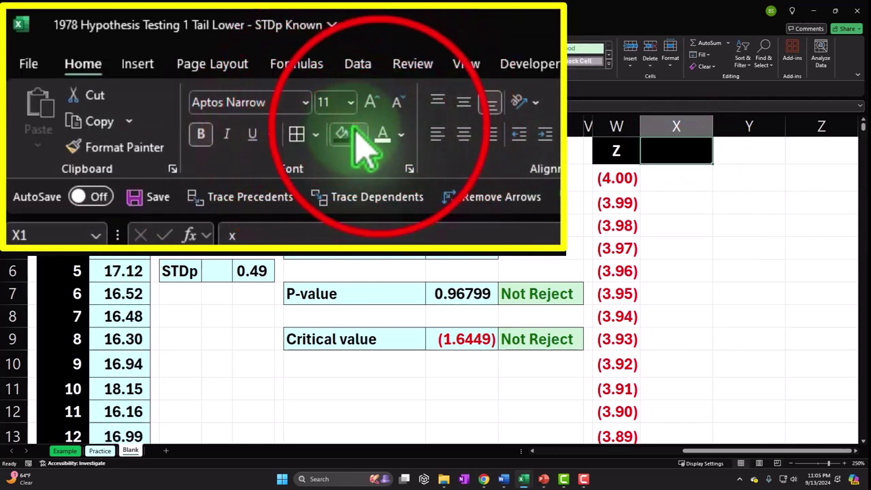
pyautogui.click(381, 134)
pyautogui.click(463, 134)
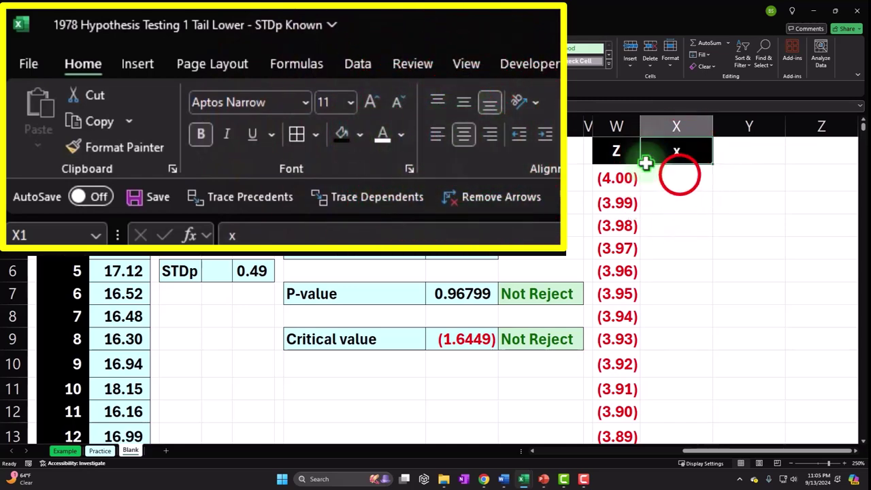
# Calculate the first x value in X2 with the formula =Q1+W2*T4.
pyautogui.click(678, 175)
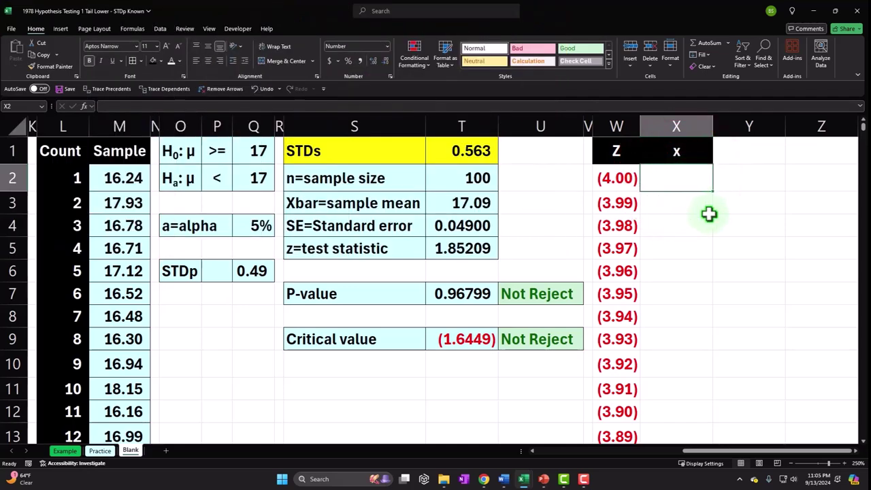
pyautogui.click(622, 179)
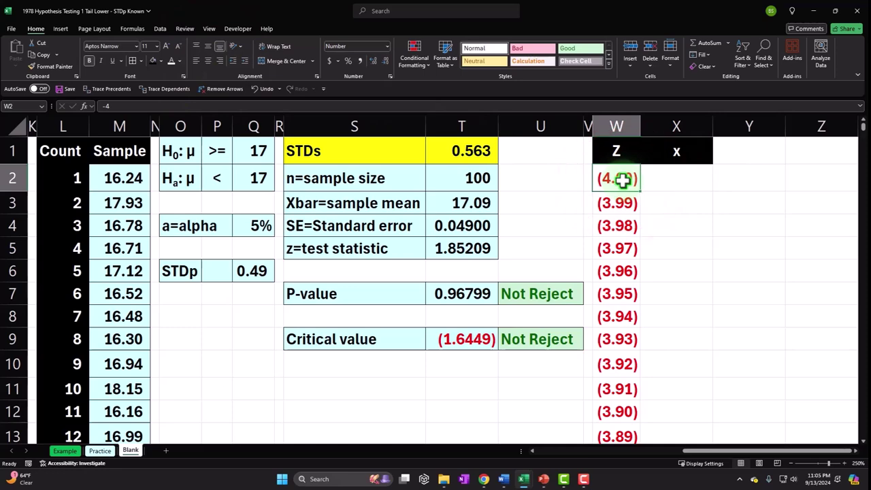
pyautogui.press('Right')
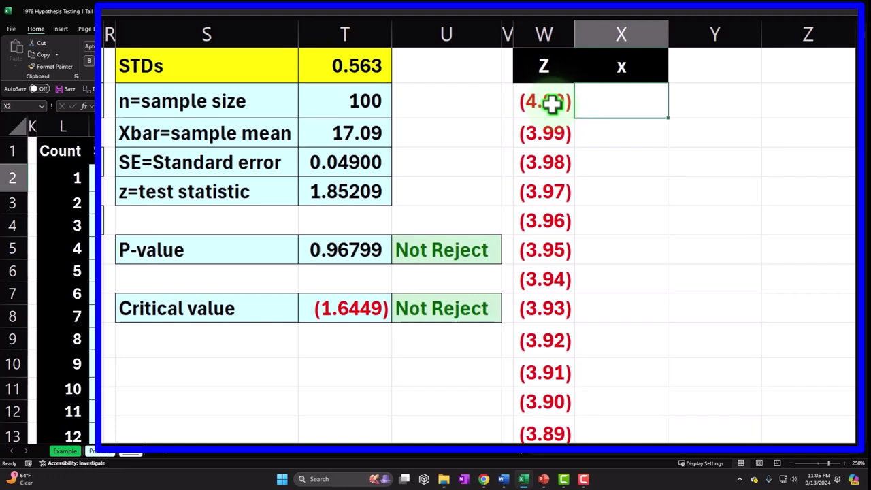
pyautogui.write('=')
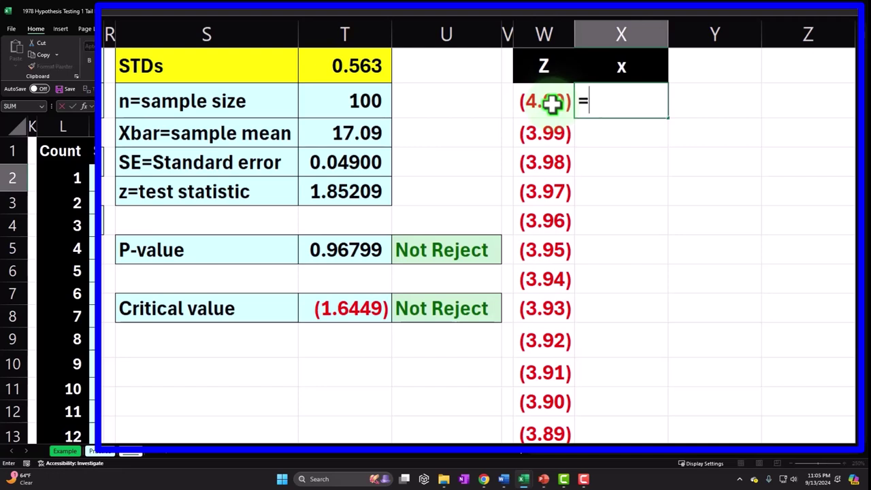
pyautogui.press('Left')
pyautogui.press('Left')
pyautogui.press('Left')
pyautogui.press('Left')
pyautogui.press('Left')
pyautogui.press('Left')
pyautogui.press('Left')
pyautogui.press('Up')
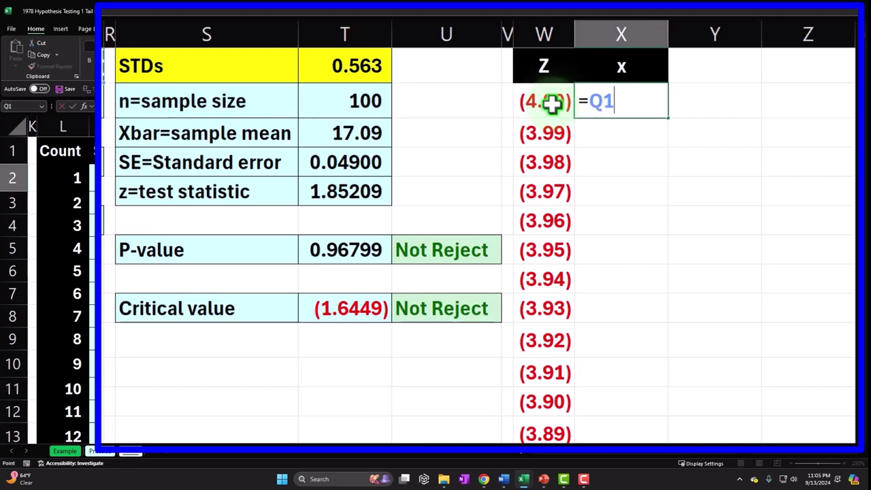
pyautogui.write('+')
pyautogui.click(551, 102)
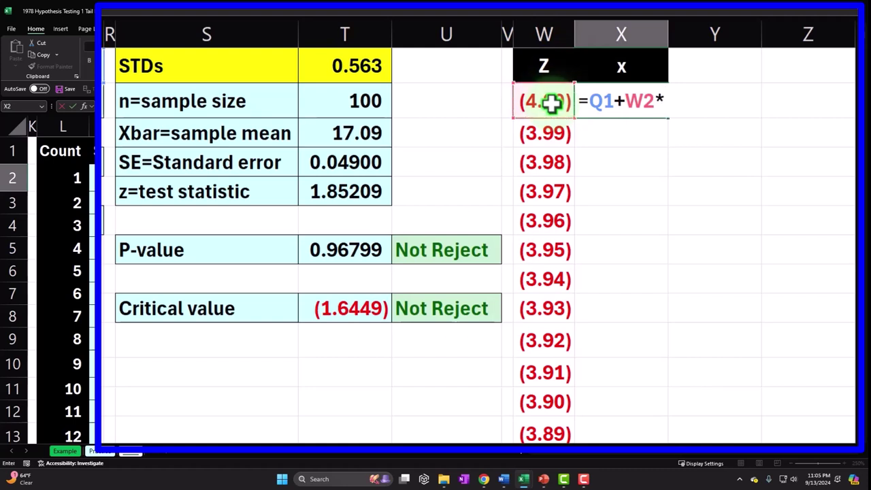
pyautogui.write('*')
pyautogui.click(359, 161)
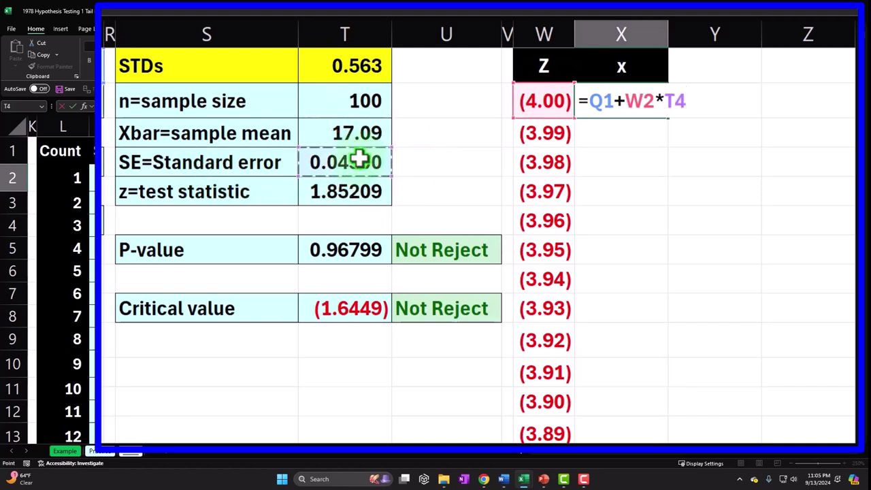
pyautogui.press('Return')
# Show X2 with two decimal places and make its mean and standard error references absolute: =$Q$1+W2*$T$4.
pyautogui.press('Up')
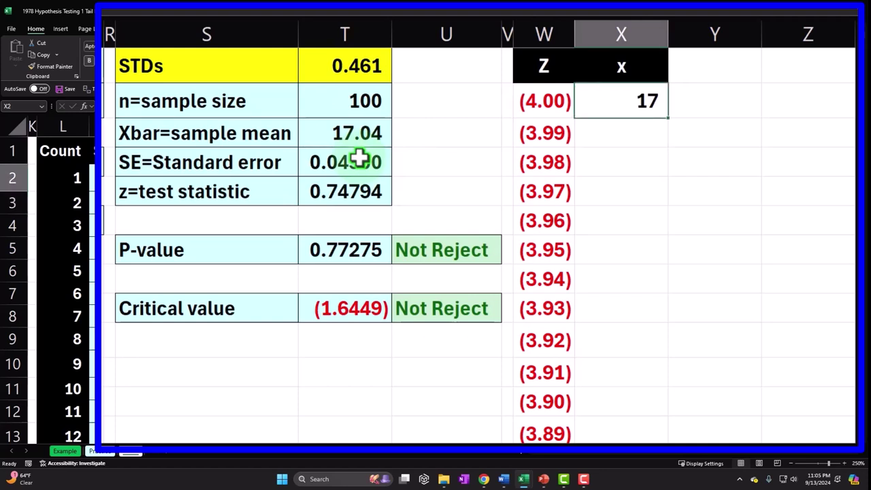
pyautogui.hotkey('alt', 'h')
pyautogui.press('0')
pyautogui.hotkey('alt', 'h')
pyautogui.press('0')
pyautogui.doubleClick(621, 100)
pyautogui.press('BackSpace')
pyautogui.write('+')
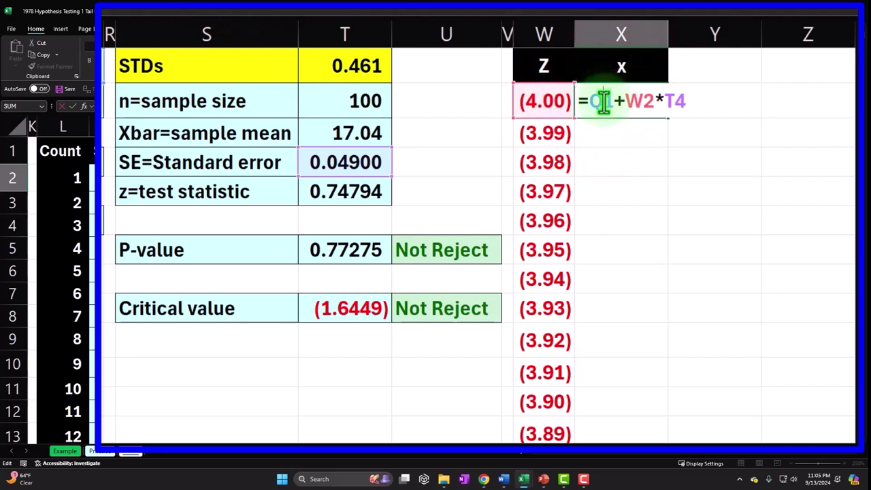
pyautogui.press('F4')
pyautogui.doubleClick(698, 100)
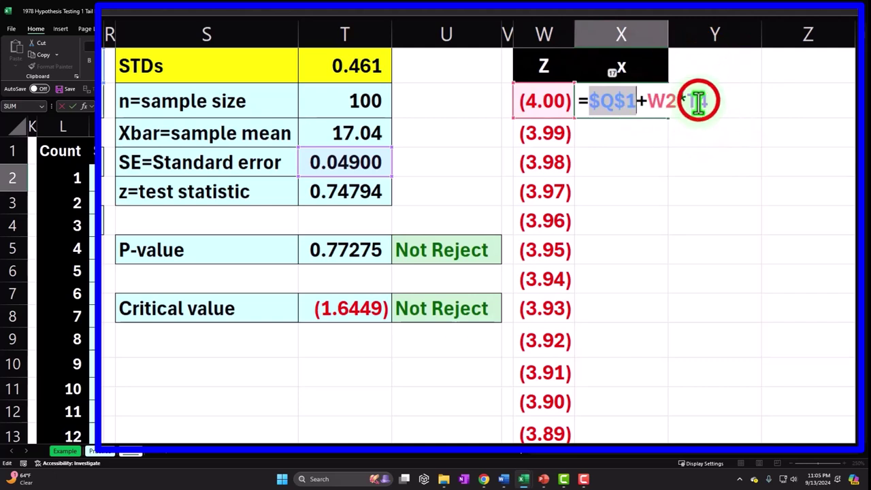
pyautogui.press('F4')
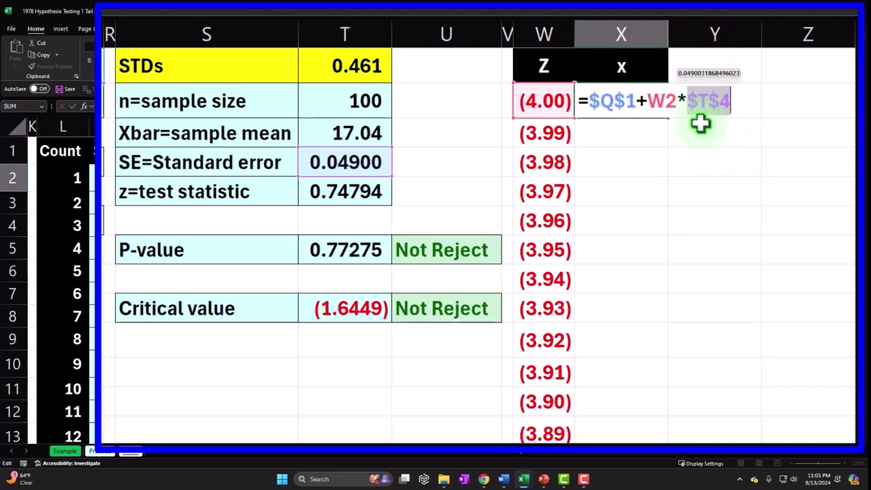
pyautogui.press('Return')
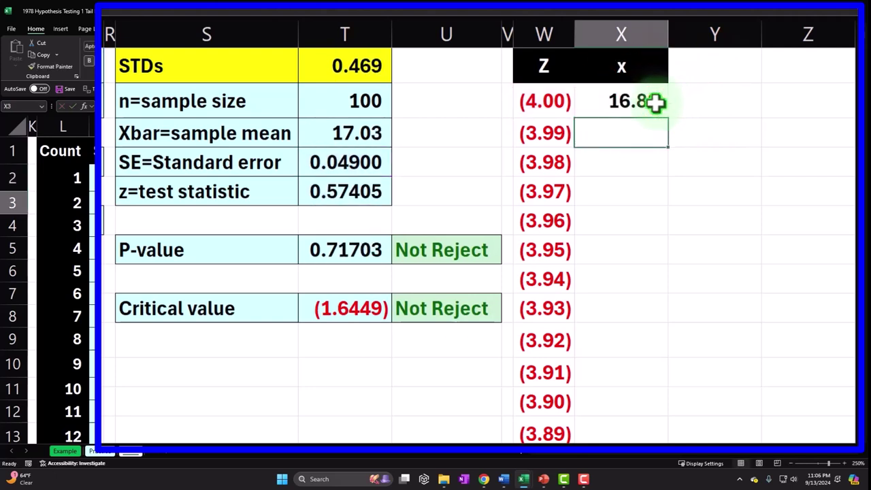
# Copy the x formula from X2 down column X to row 802, alongside the last Z value.
pyautogui.click(664, 113)
pyautogui.click(667, 120)
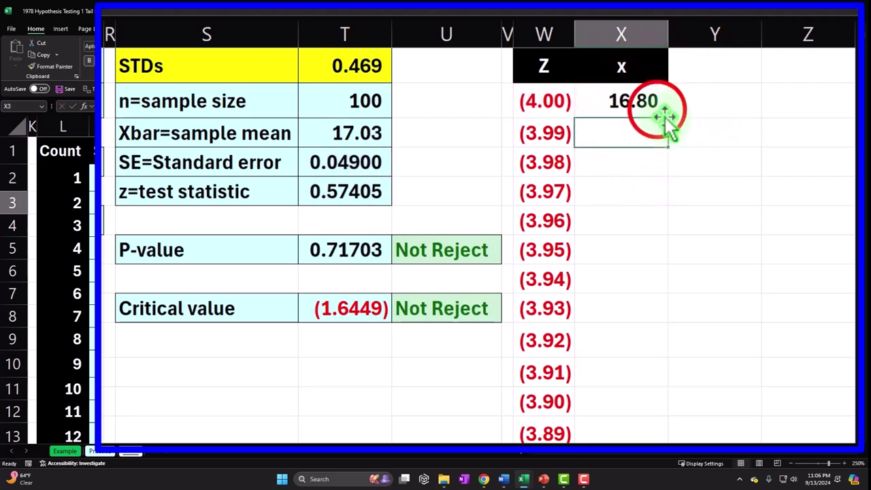
pyautogui.click(657, 111)
pyautogui.doubleClick(667, 117)
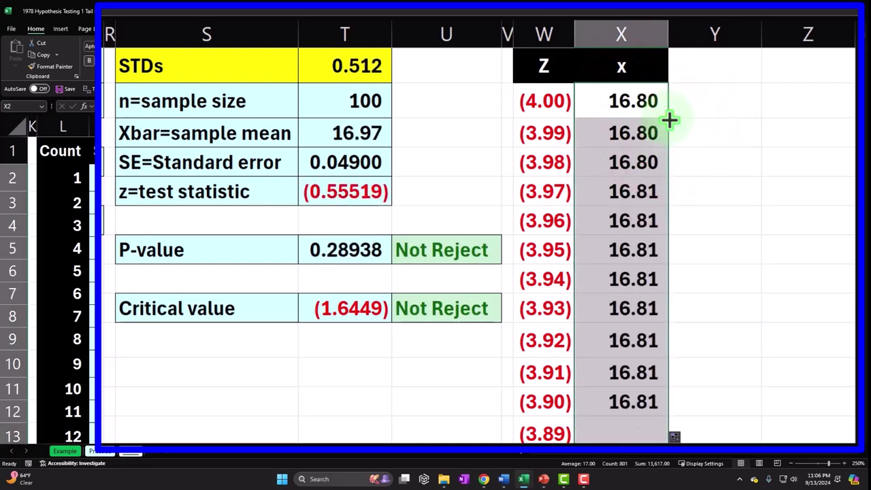
pyautogui.click(668, 120)
pyautogui.hotkey('ctrl', 'shift', 'Down')
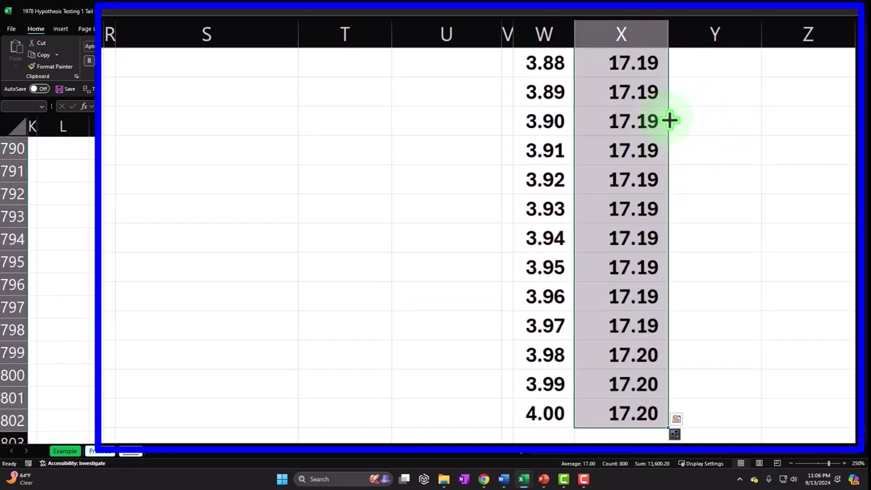
pyautogui.moveTo(850, 429); pyautogui.dragTo(762, 77)
# Enter the header P(X) in Y1.
pyautogui.click(738, 66)
pyautogui.click(739, 67)
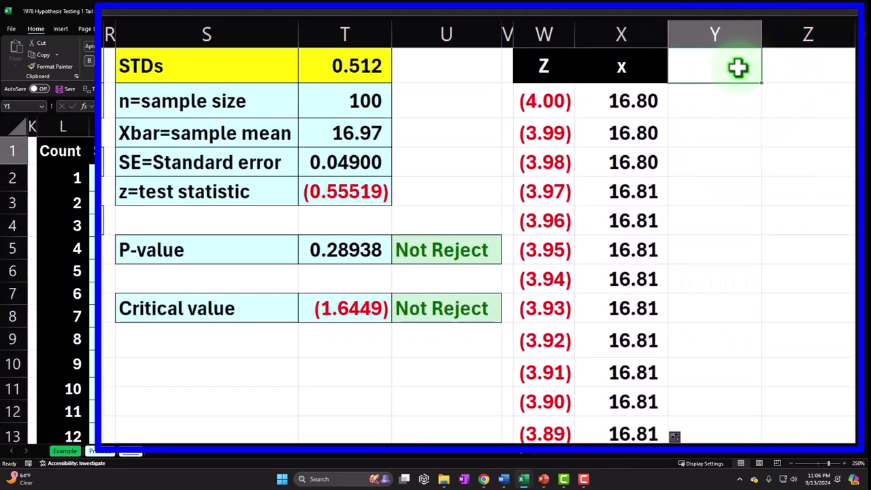
pyautogui.write('P(X')
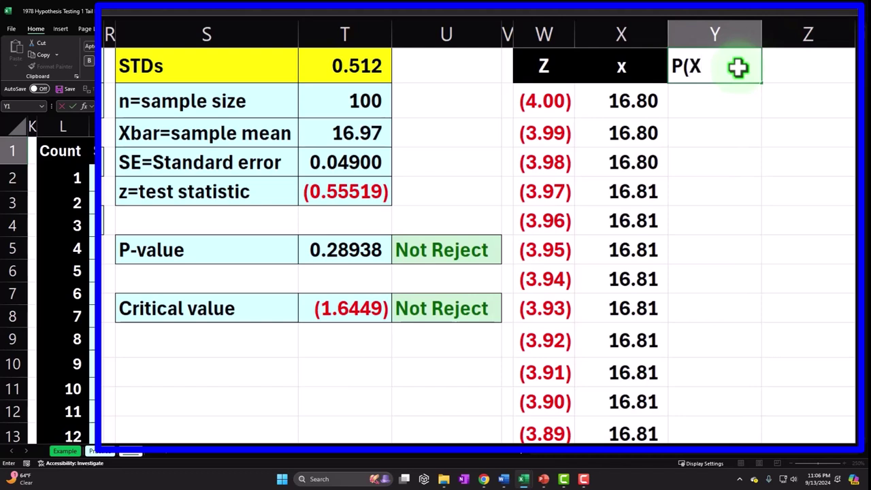
pyautogui.write(')')
pyautogui.press('Return')
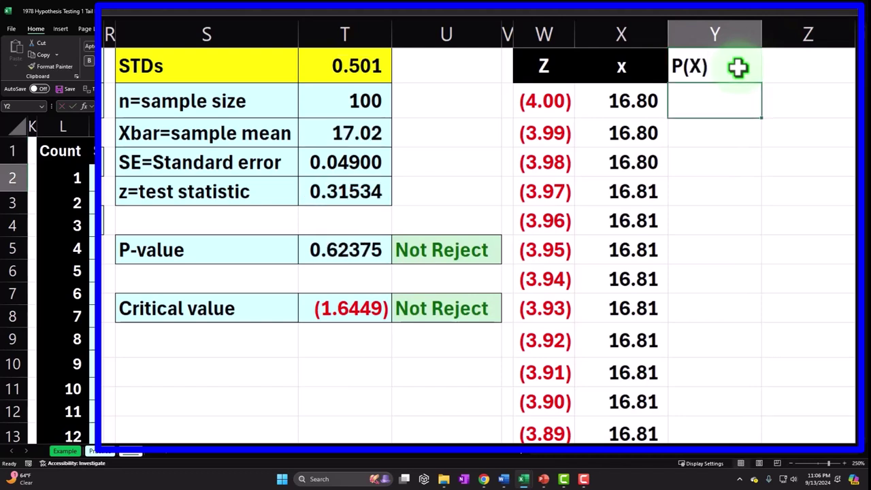
# Calculate the first probability density in Y2 with =NORM.DIST(X2,$Q$1,$T$4,0).
pyautogui.write('=nor')
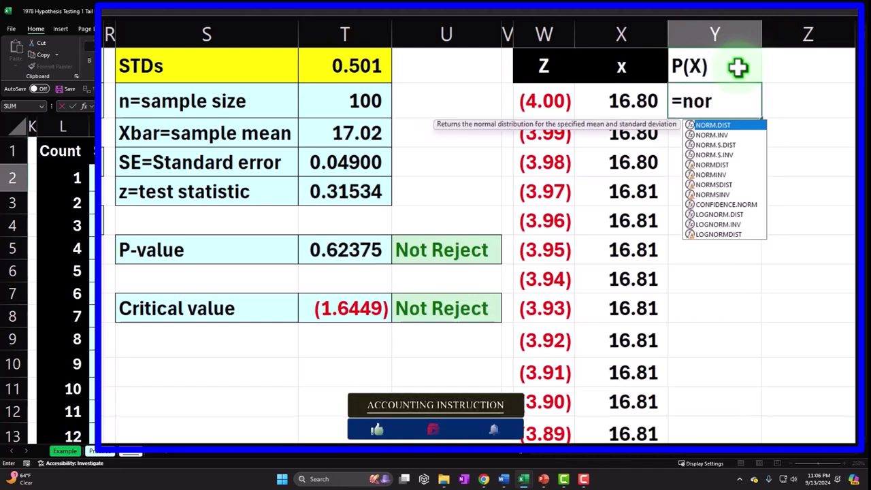
pyautogui.press('Tab')
pyautogui.press('Left')
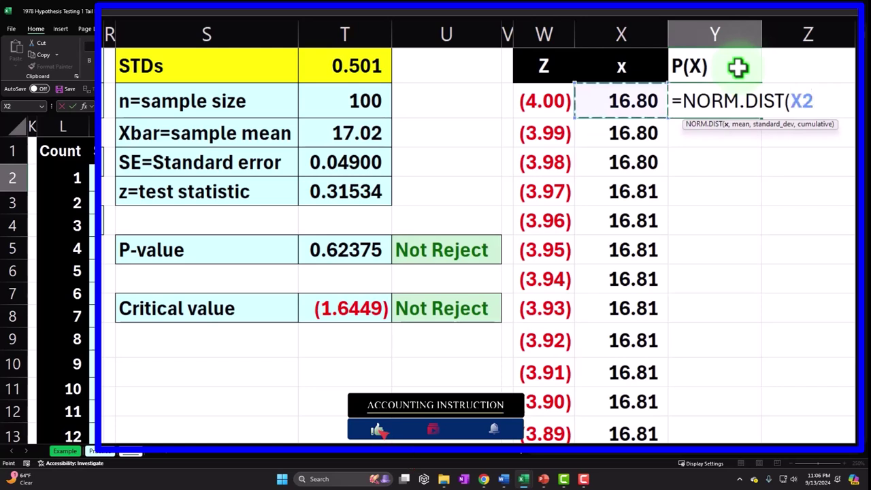
pyautogui.write(',')
pyautogui.press('Left')
pyautogui.press('Left')
pyautogui.press('Left')
pyautogui.press('Left')
pyautogui.press('Left')
pyautogui.press('Left')
pyautogui.press('Left')
pyautogui.press('Up')
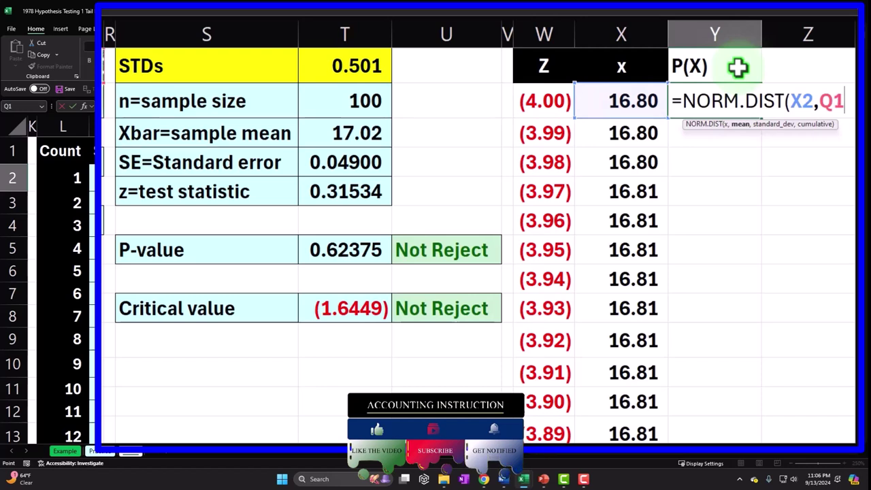
pyautogui.press('F4')
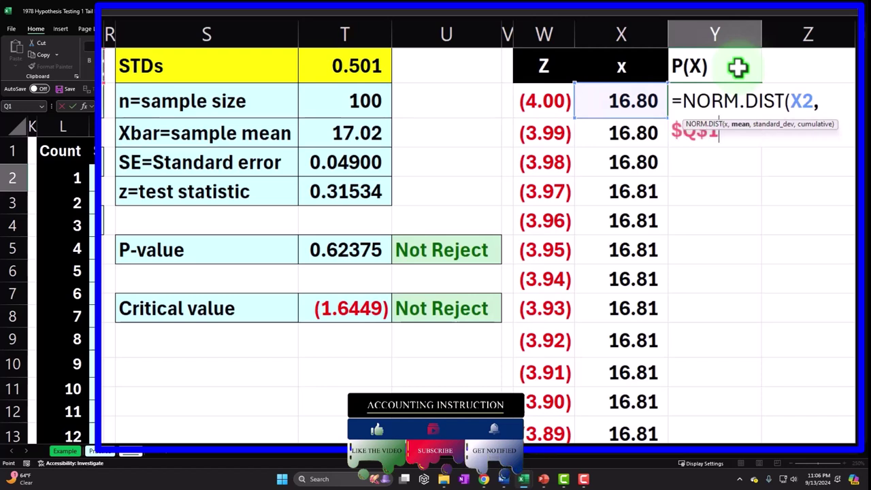
pyautogui.write(',')
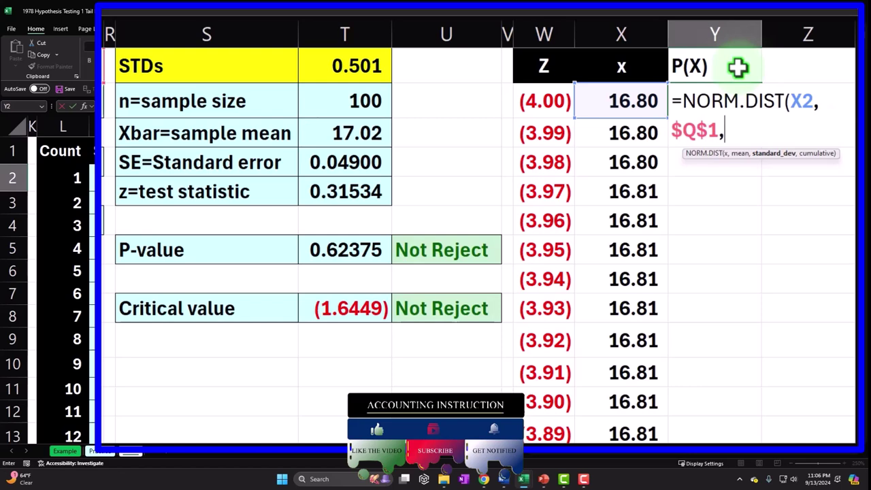
pyautogui.click(325, 161)
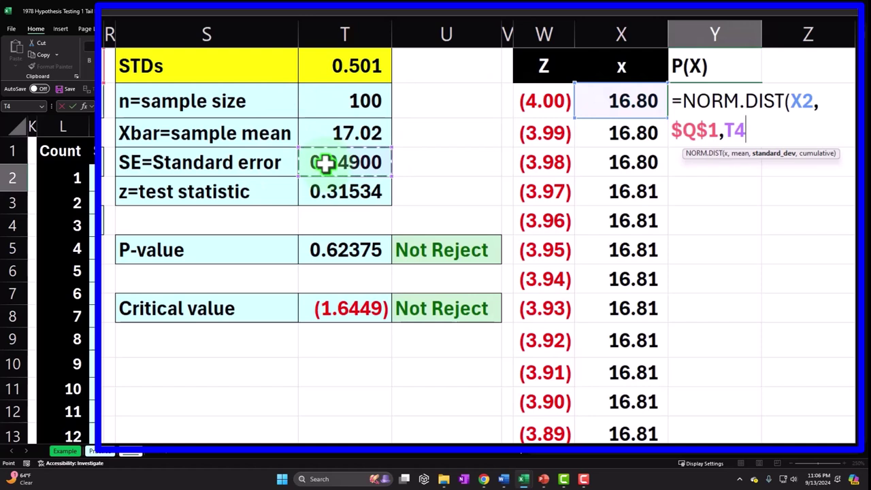
pyautogui.press('F4')
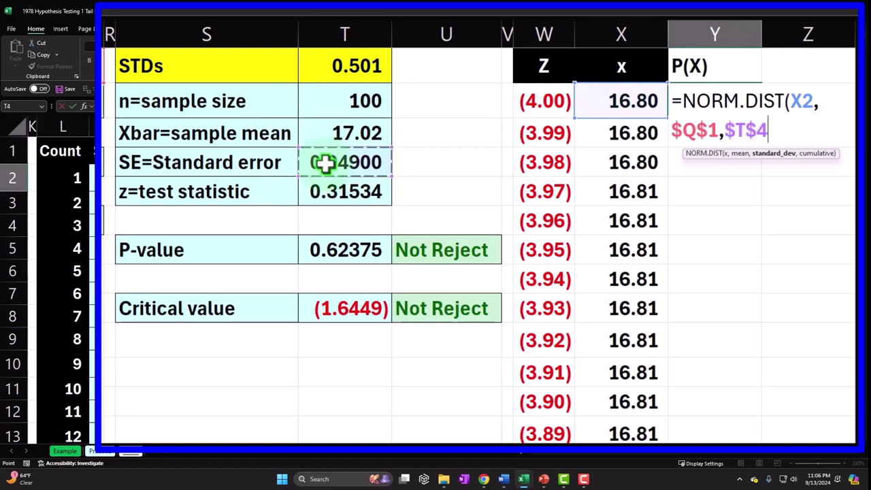
pyautogui.write(',')
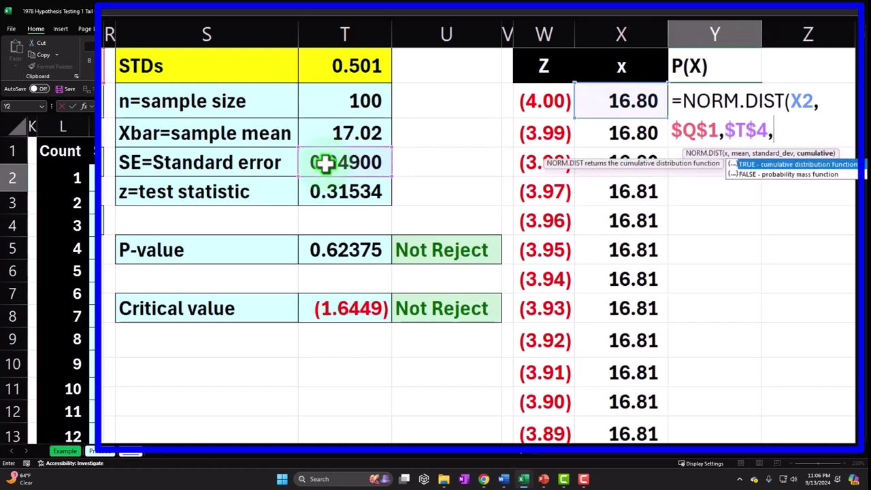
pyautogui.write('0)')
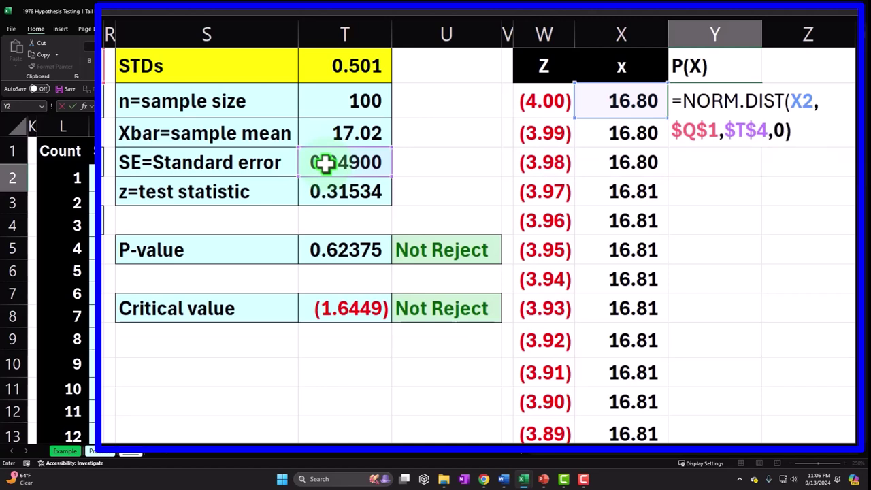
pyautogui.press('Return')
# Format Y2 as a percentage with two decimal places and copy its formula down column Y to row 802.
pyautogui.click(710, 90)
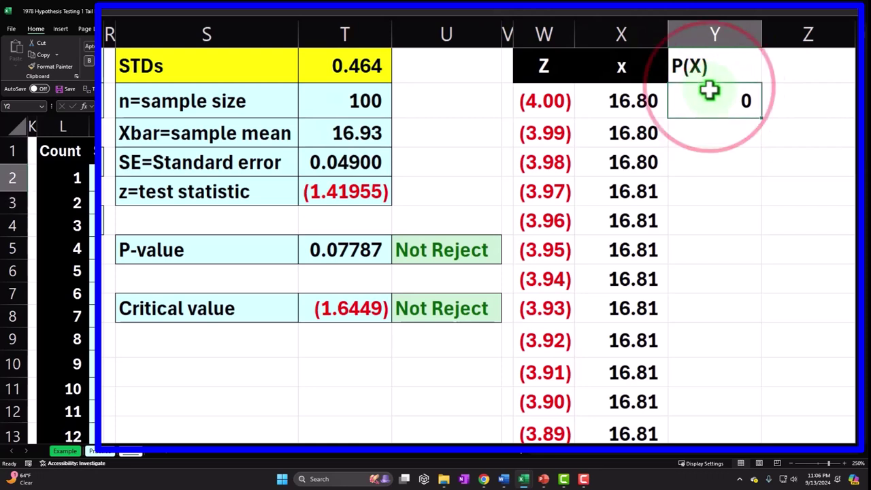
pyautogui.click(226, 16)
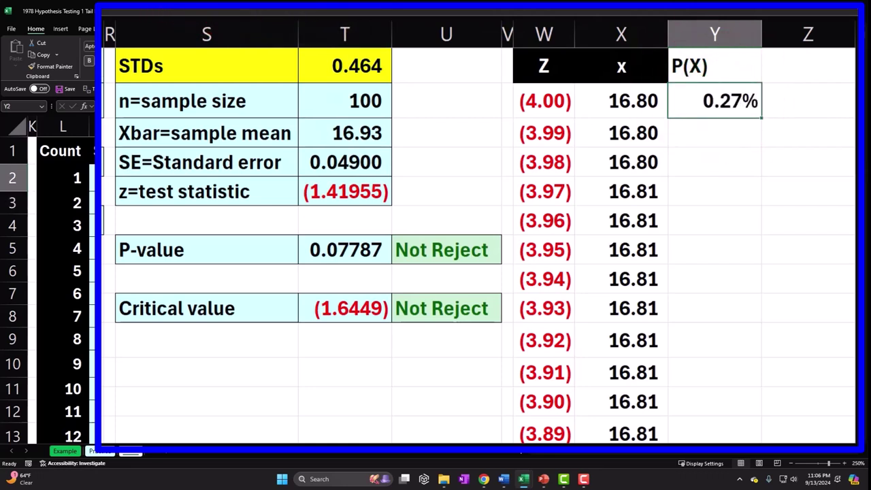
pyautogui.doubleClick(764, 120)
pyautogui.click(714, 150)
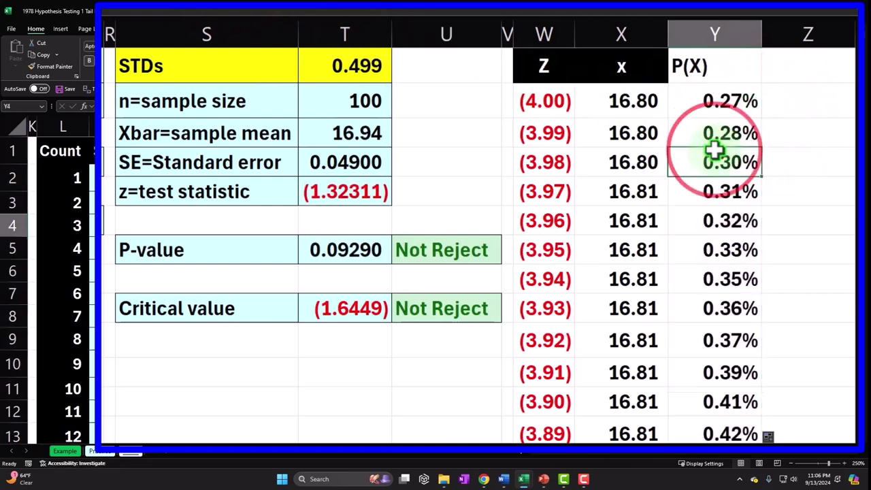
pyautogui.hotkey('ctrl', 'shift', 'Down')
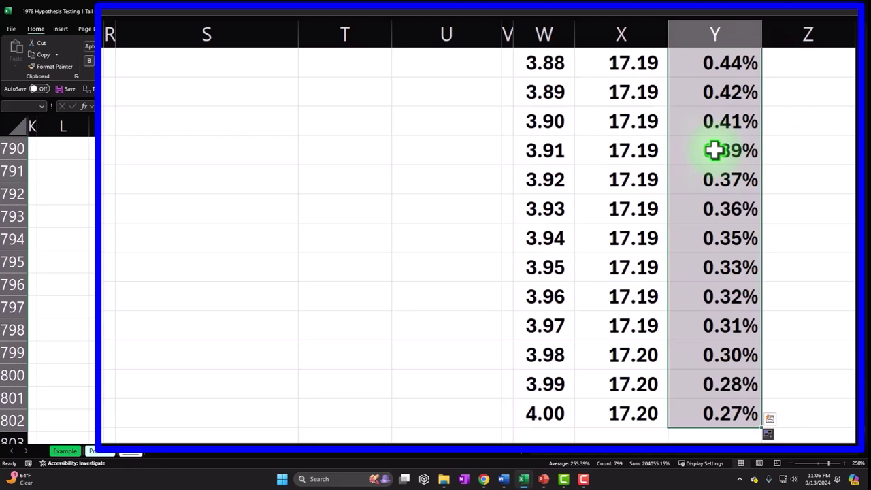
pyautogui.hotkey('ctrl', 'BackSpace')
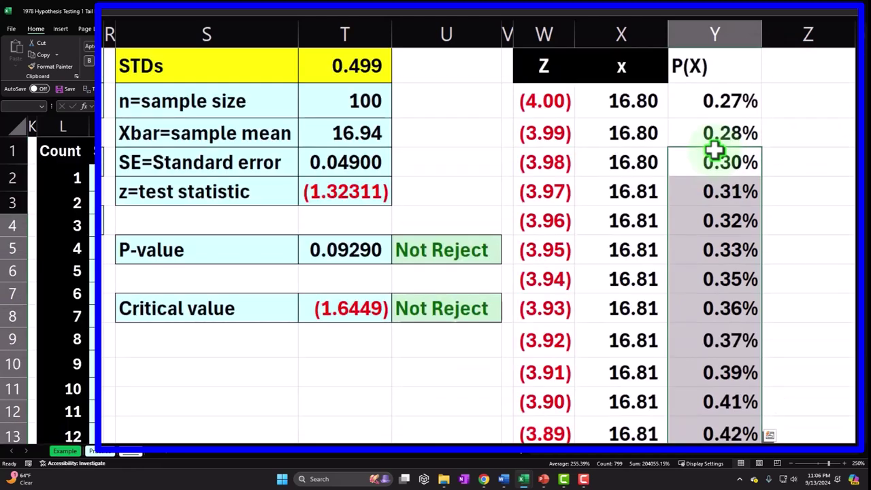
# Format the P(X) header in Y1 with black fill and centered white text.
pyautogui.click(721, 66)
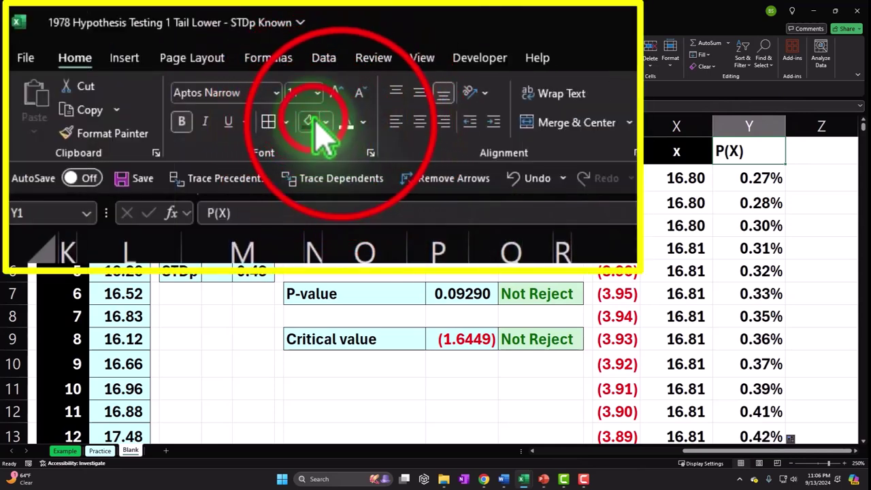
pyautogui.click(312, 124)
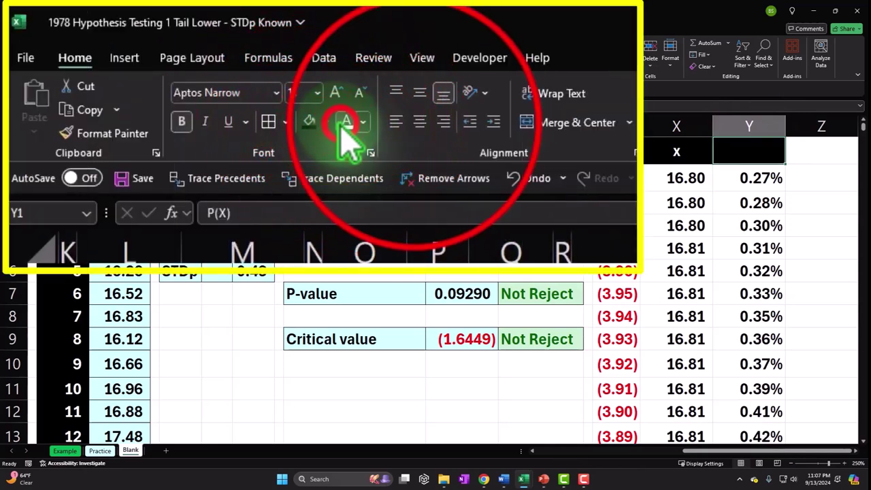
pyautogui.click(344, 125)
pyautogui.click(419, 121)
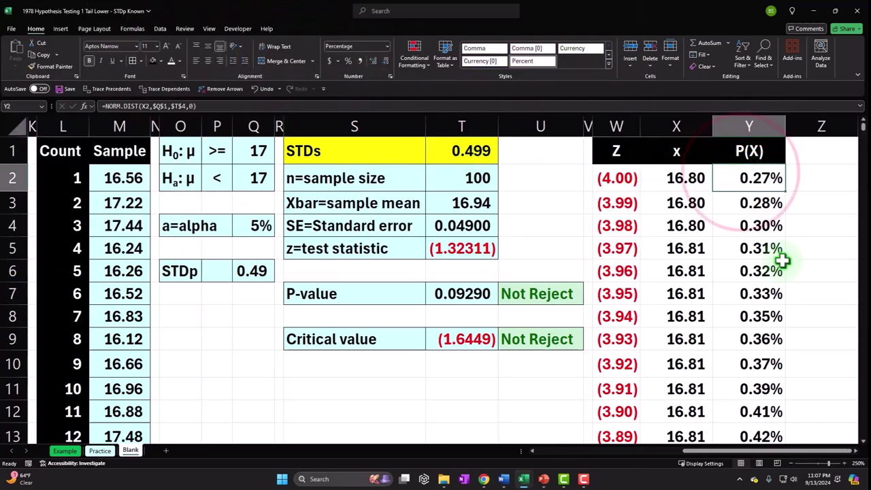
# Insert a clustered column chart of the P(X) values in Y2:Y802.
pyautogui.hotkey('ctrl', 'shift', 'Down')
pyautogui.hotkey('ctrl', 'BackSpace')
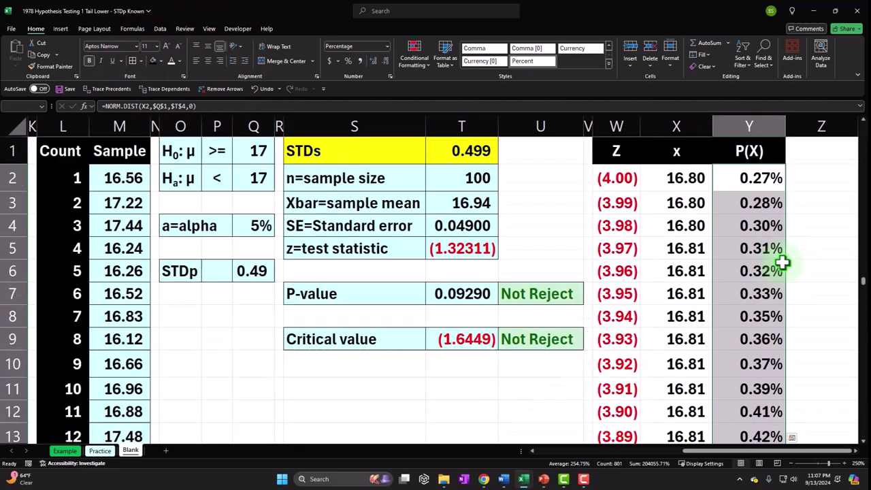
pyautogui.click(859, 452)
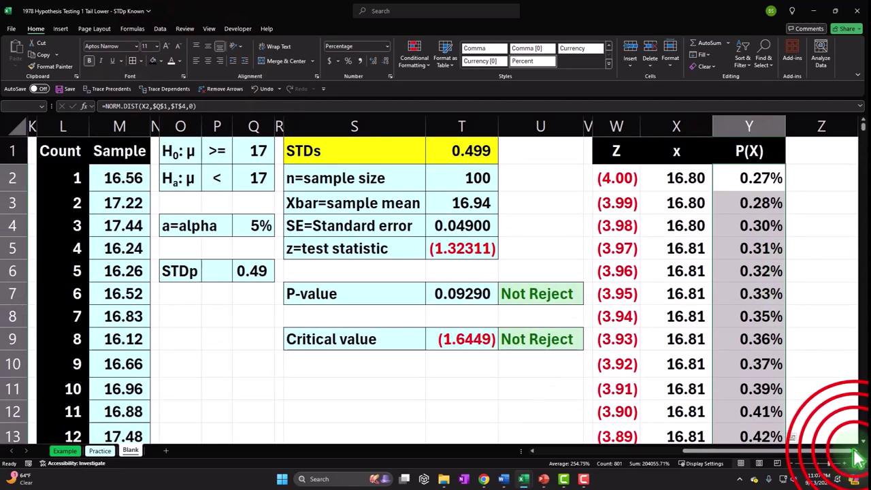
pyautogui.click(858, 452)
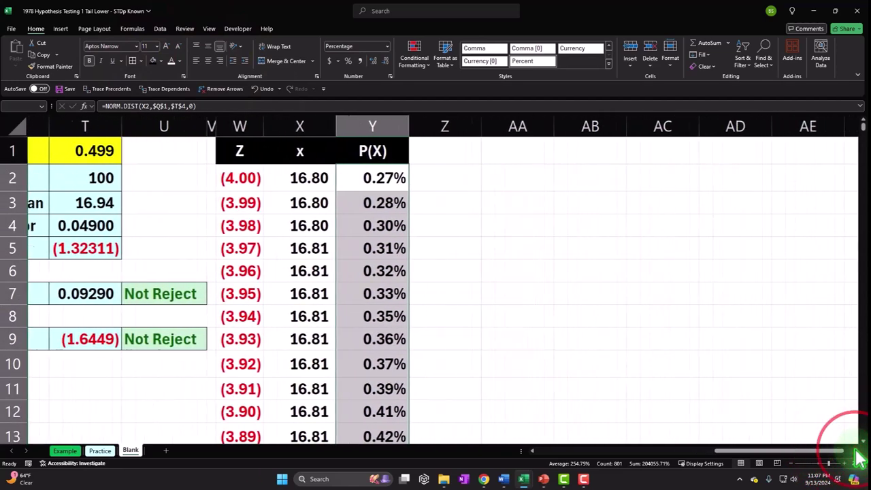
pyautogui.click(58, 28)
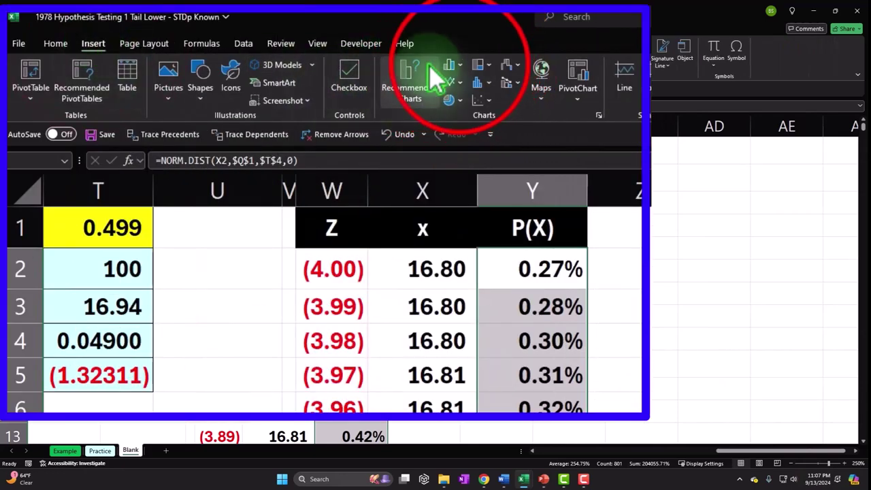
pyautogui.click(300, 45)
pyautogui.click(457, 68)
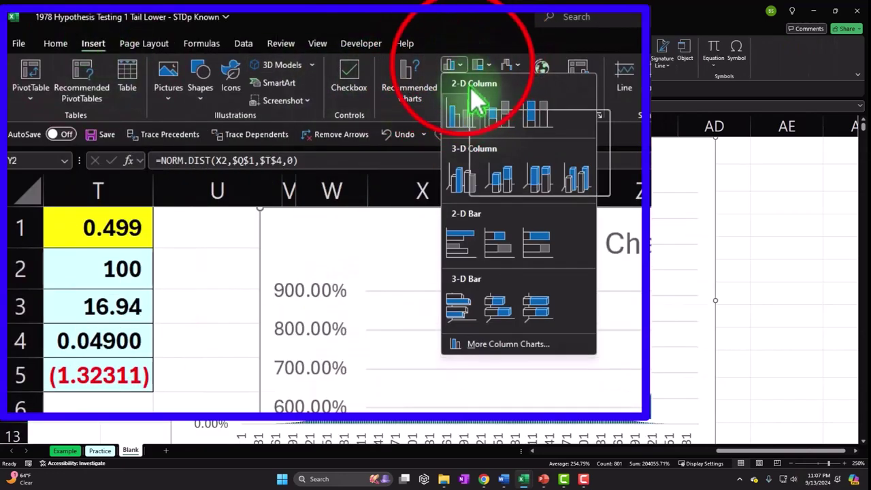
pyautogui.click(462, 87)
pyautogui.click(462, 87)
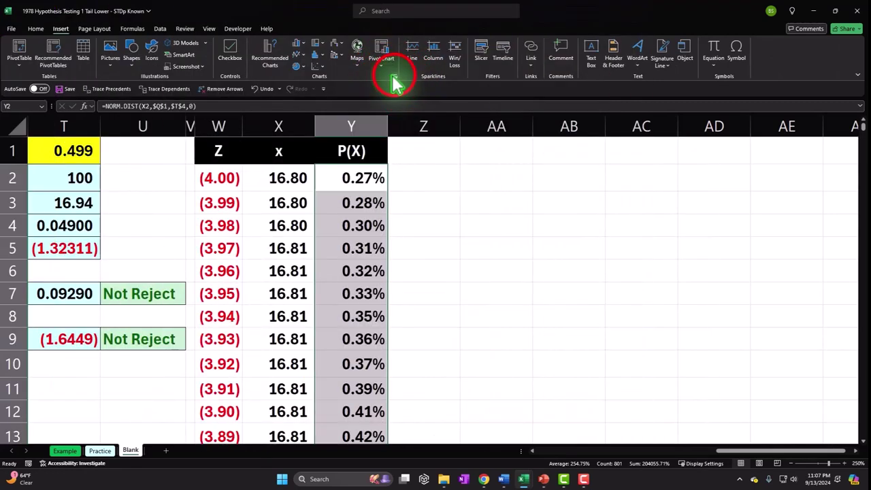
pyautogui.click(395, 76)
pyautogui.moveTo(408, 101); pyautogui.dragTo(602, 188)
pyautogui.click(565, 208)
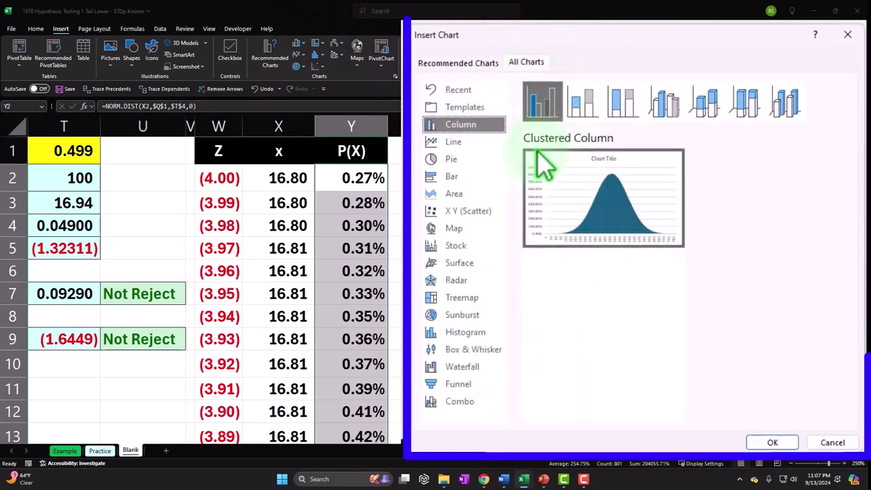
pyautogui.click(443, 197)
pyautogui.moveTo(592, 227)
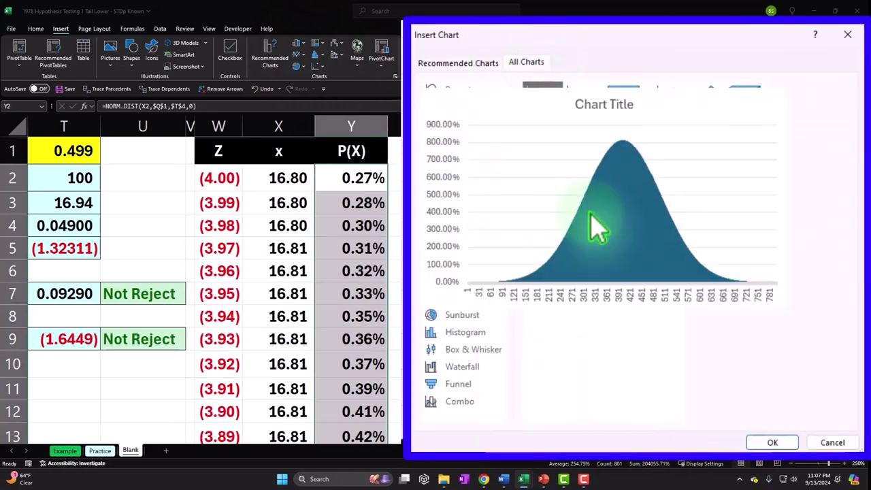
pyautogui.click(627, 206)
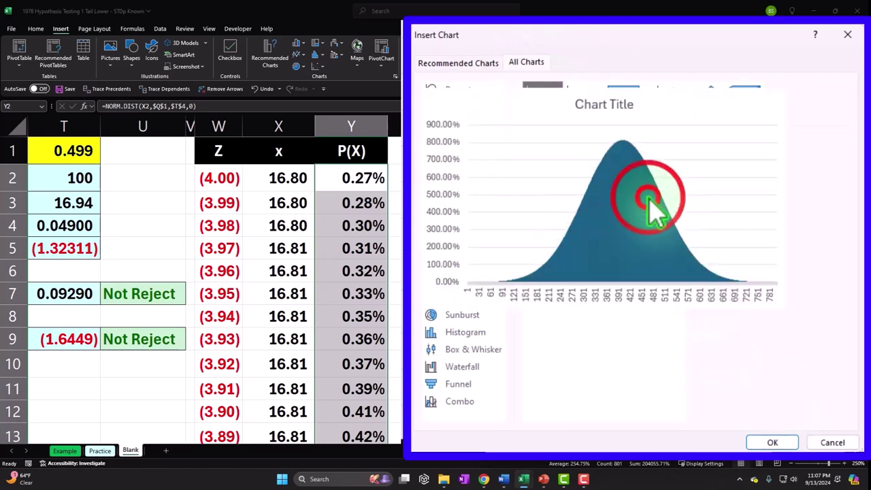
pyautogui.click(632, 208)
# Place the chart beside the table over columns AA to AF and delete its chart title.
pyautogui.moveTo(390, 195); pyautogui.dragTo(521, 167)
pyautogui.click(776, 450)
pyautogui.moveTo(776, 450); pyautogui.dragTo(789, 450)
pyautogui.moveTo(361, 154); pyautogui.dragTo(470, 184)
pyautogui.moveTo(546, 198); pyautogui.dragTo(500, 160)
pyautogui.click(856, 450)
pyautogui.click(552, 179)
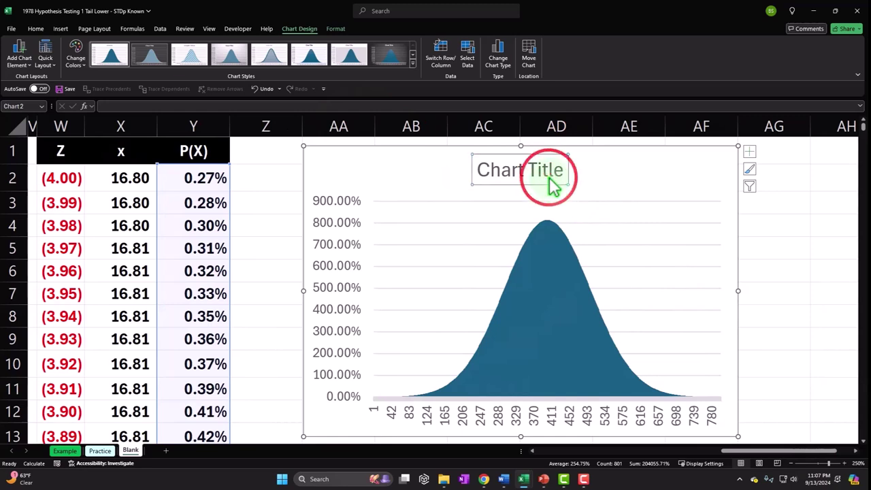
pyautogui.press('Delete')
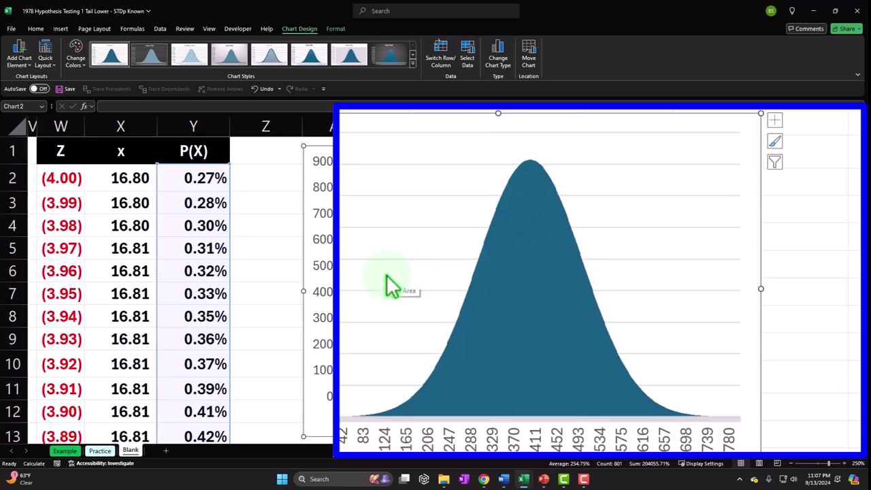
# Set the chart's horizontal axis labels to the x values in Blank!$X$2:$X$802.
pyautogui.click(535, 451)
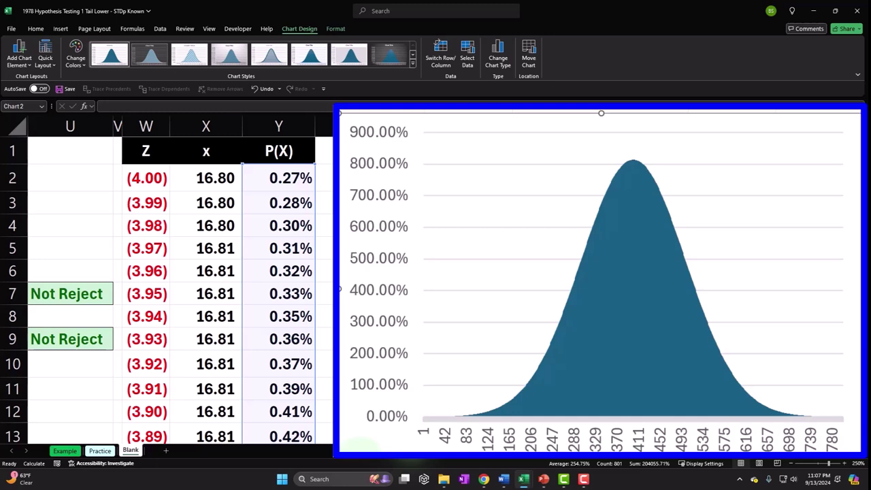
pyautogui.click(365, 442)
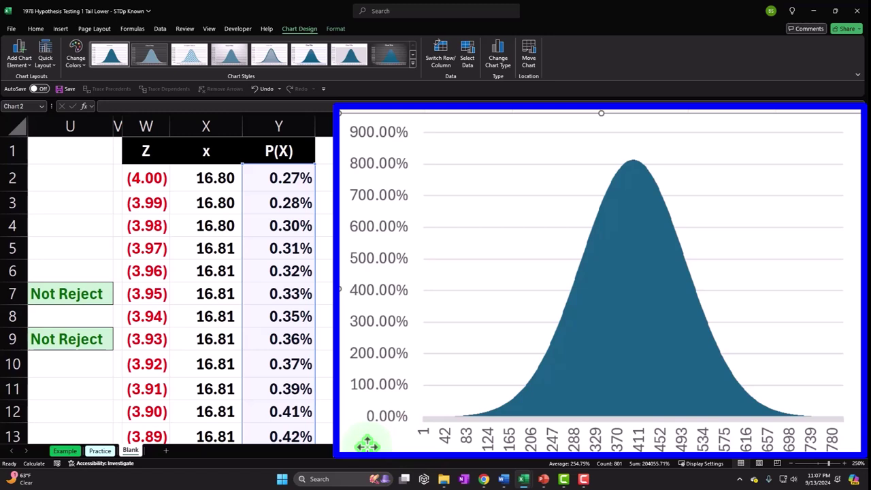
pyautogui.moveTo(367, 444); pyautogui.dragTo(412, 420)
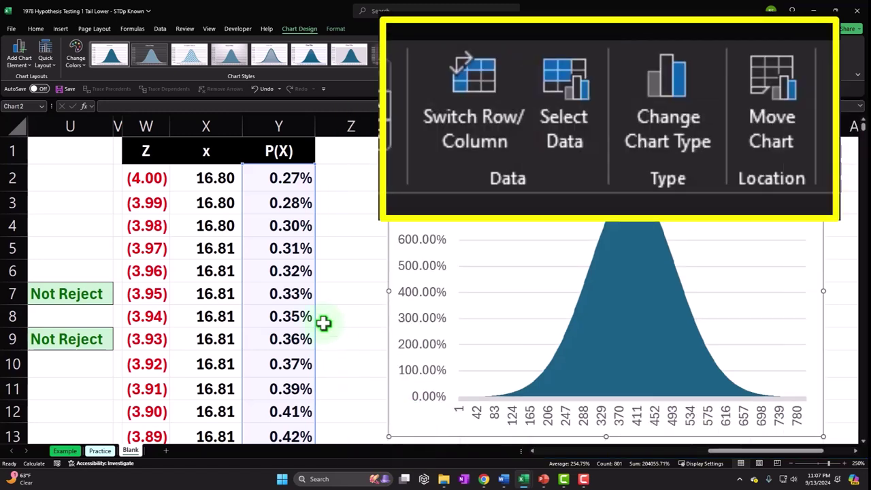
pyautogui.click(433, 51)
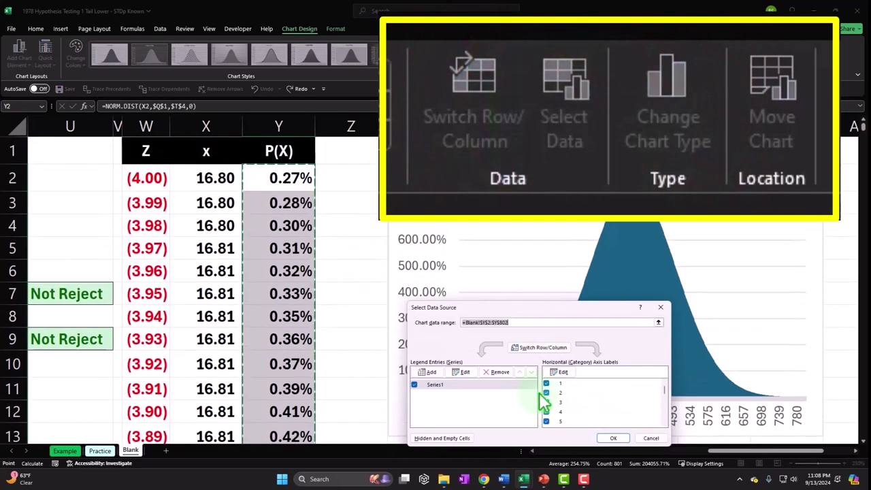
pyautogui.click(640, 307)
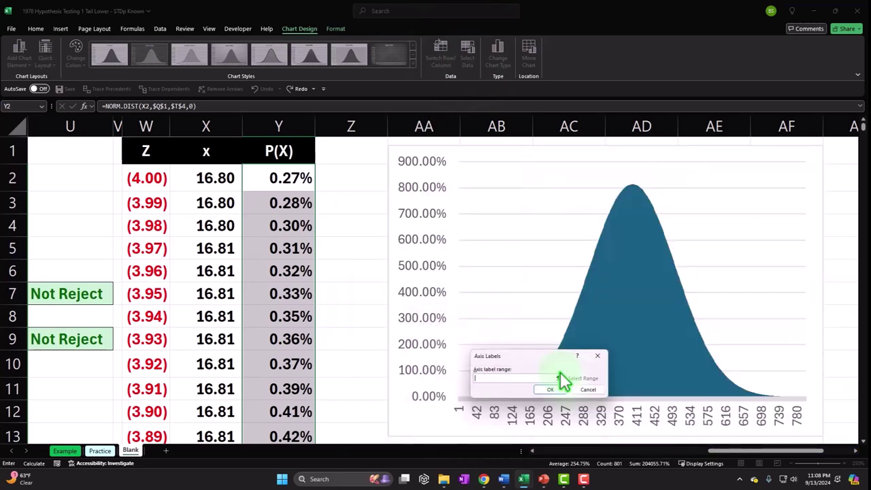
pyautogui.click(227, 190)
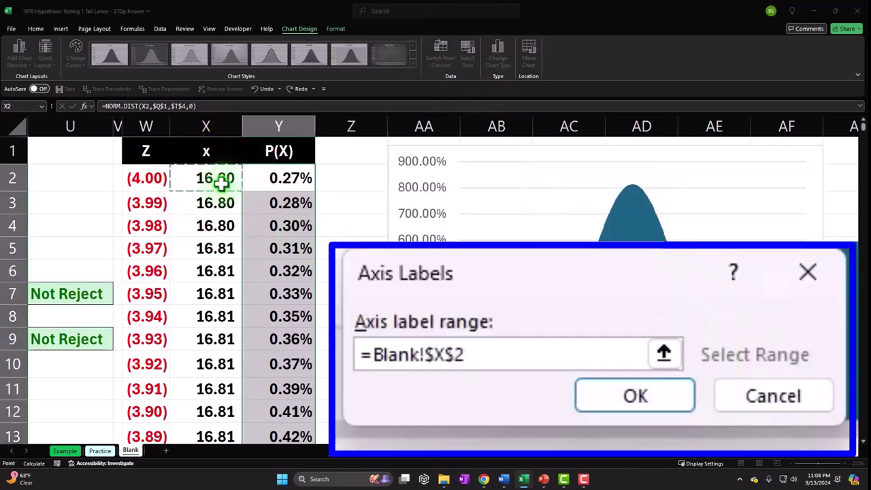
pyautogui.hotkey('ctrl', 'shift', 'Down')
pyautogui.hotkey('ctrl', 'BackSpace')
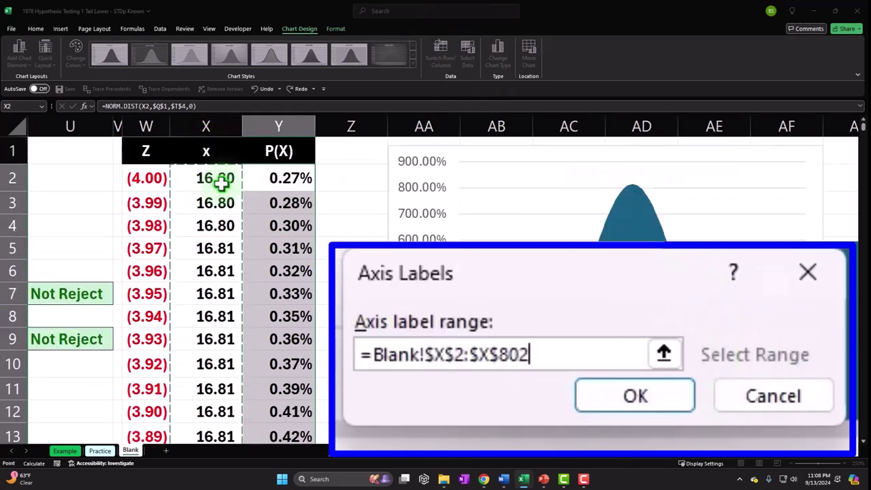
pyautogui.click(664, 353)
pyautogui.click(816, 328)
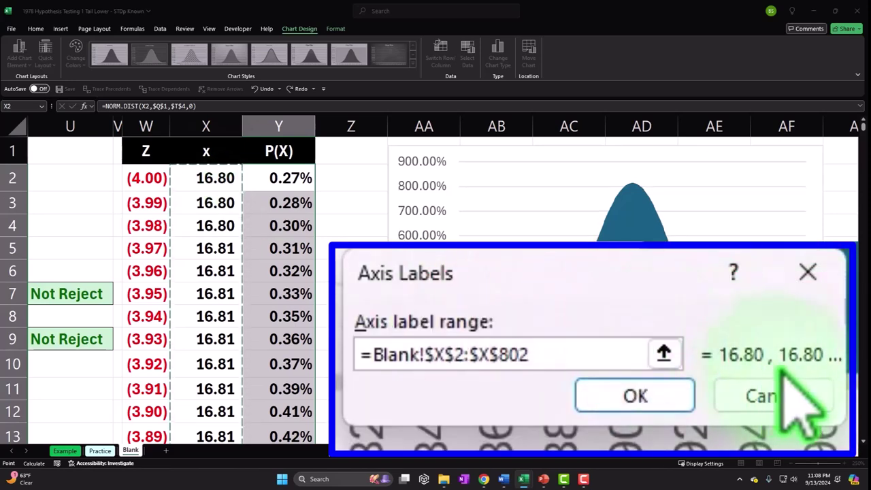
pyautogui.click(635, 396)
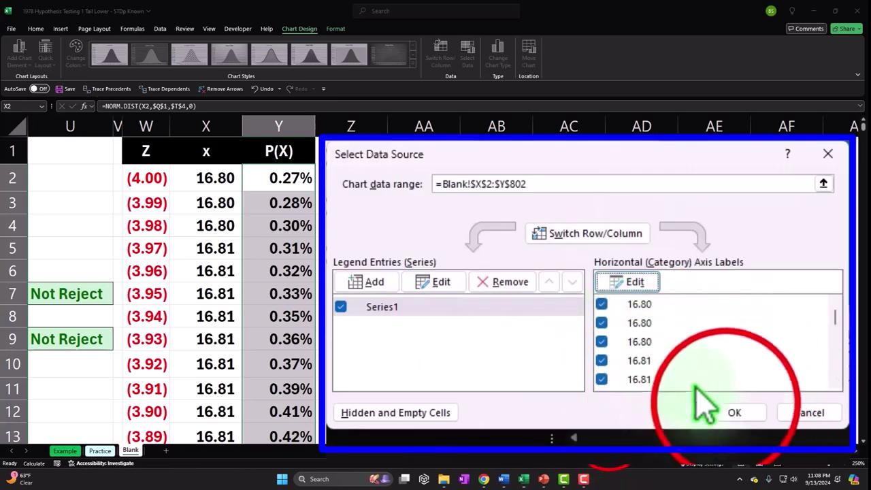
pyautogui.click(727, 406)
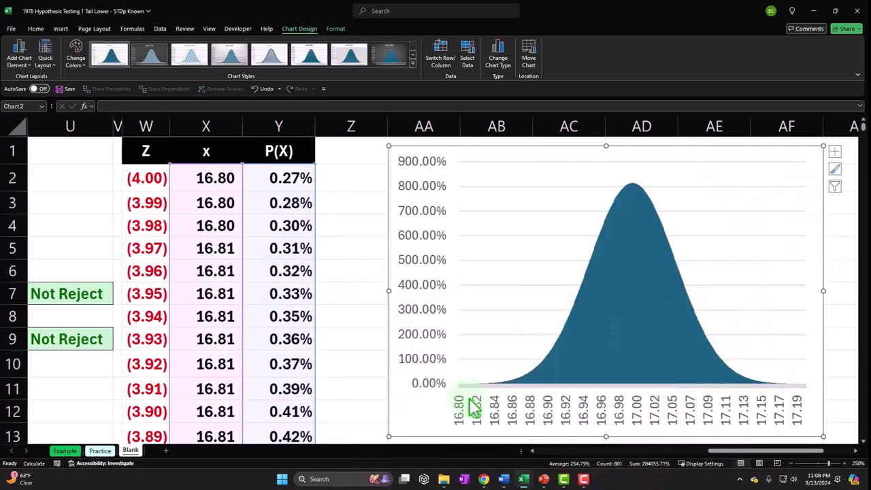
# Shift the chart farther from the P(X) column so it starts midway across column AA.
pyautogui.click(406, 156)
pyautogui.moveTo(406, 156); pyautogui.dragTo(424, 146)
pyautogui.click(363, 167)
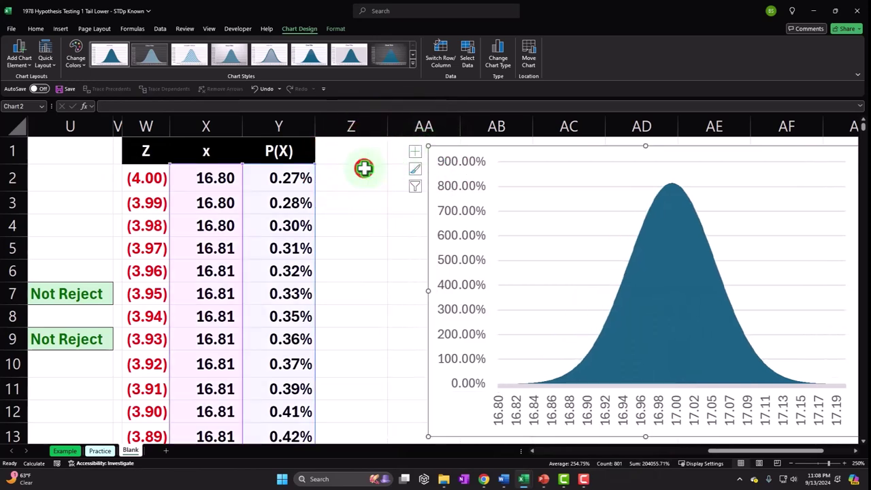
# Build the critical-value header in Z1 with the formula ="z<"&T9.
pyautogui.press('Left')
pyautogui.press('Left')
pyautogui.press('Left')
pyautogui.press('Left')
pyautogui.press('Left')
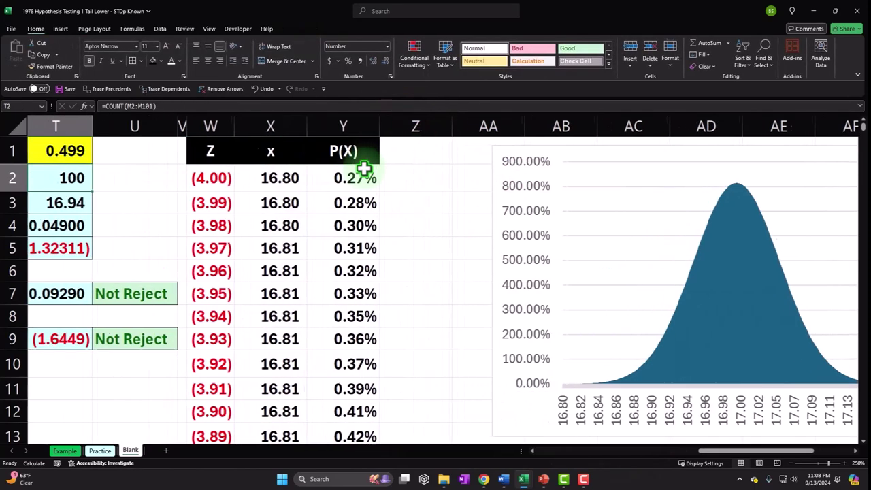
pyautogui.press('Right')
pyautogui.press('Right')
pyautogui.press('Right')
pyautogui.press('Right')
pyautogui.press('Right')
pyautogui.press('Up')
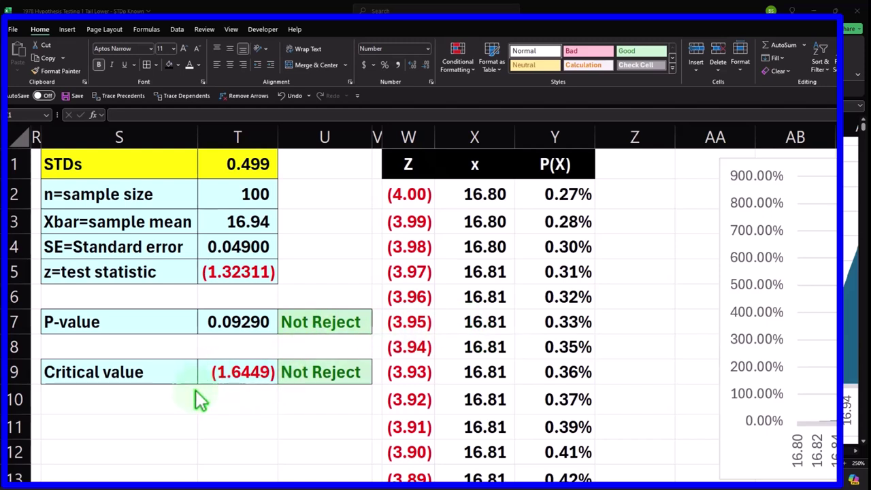
pyautogui.click(638, 167)
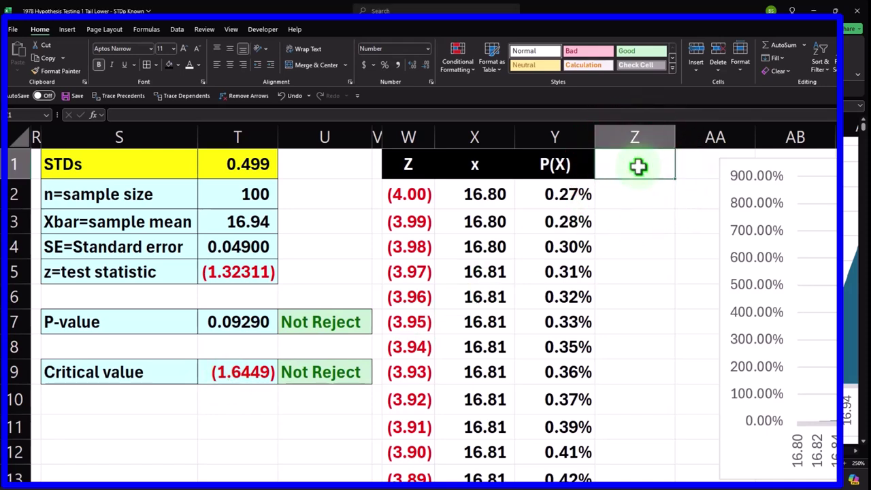
pyautogui.write('=')
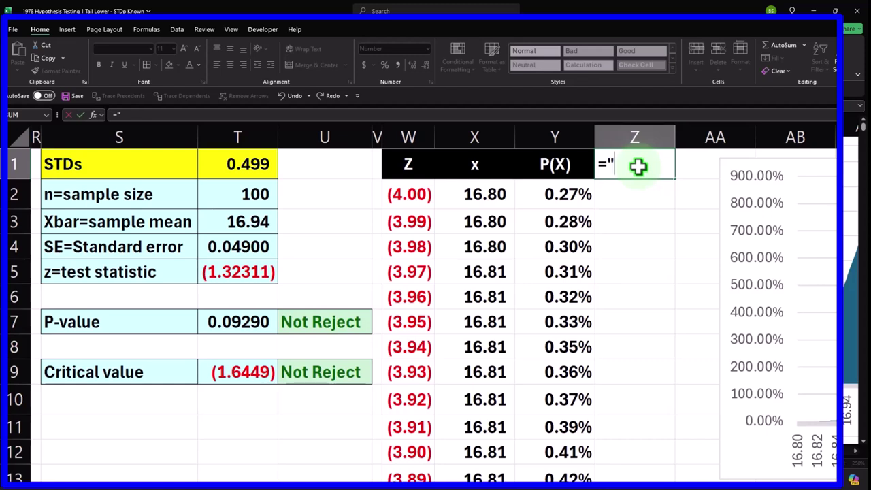
pyautogui.write('z')
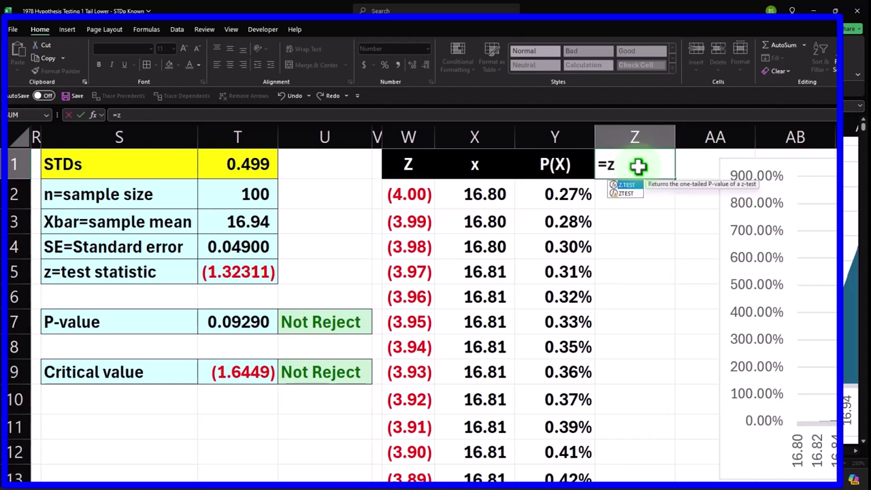
pyautogui.write('<')
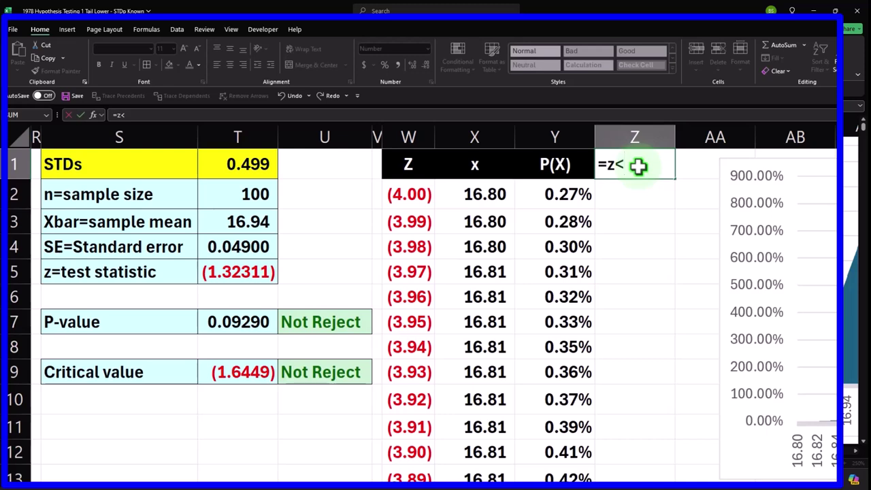
pyautogui.click(243, 372)
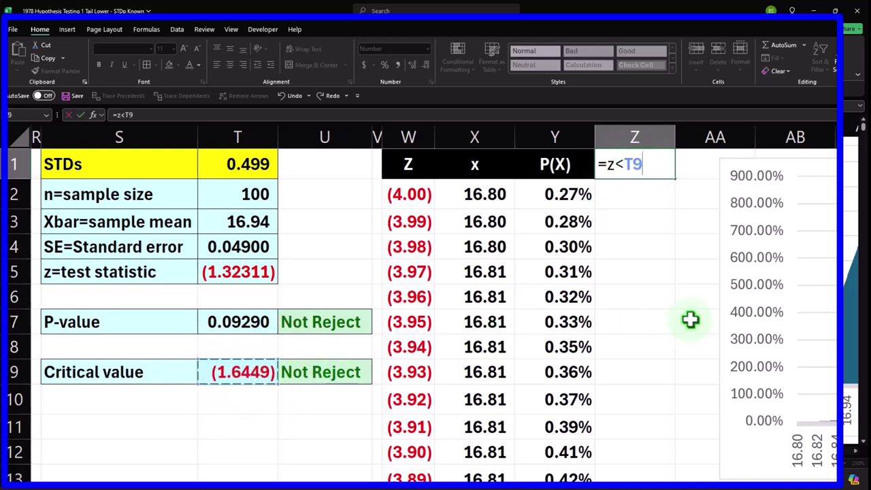
pyautogui.click(617, 174)
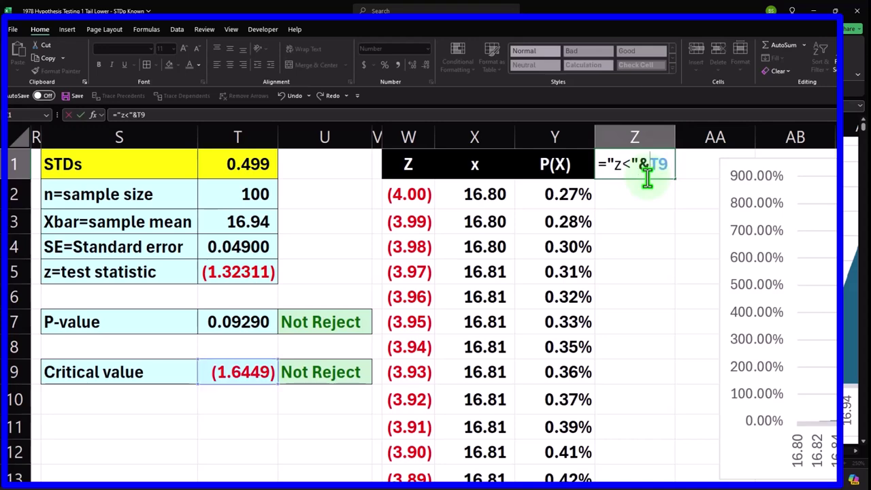
pyautogui.press('Return')
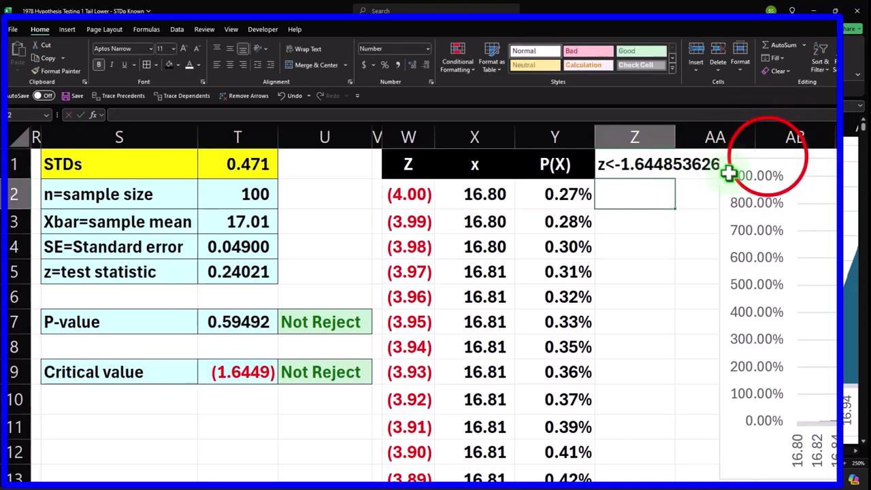
# Move the chart down below row 1 and round the Z1 header's critical value with ="z<"&ROUND(T9,3).
pyautogui.click(770, 160)
pyautogui.moveTo(771, 159); pyautogui.dragTo(769, 185)
pyautogui.doubleClick(636, 165)
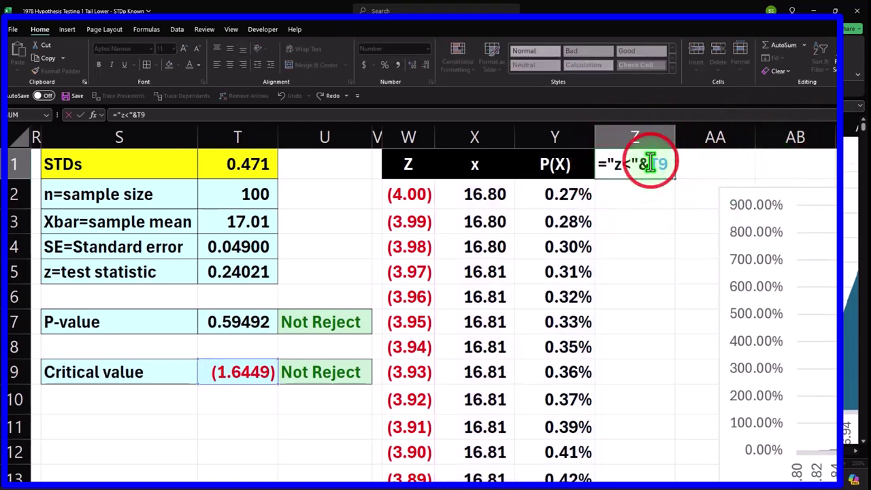
pyautogui.write('roun')
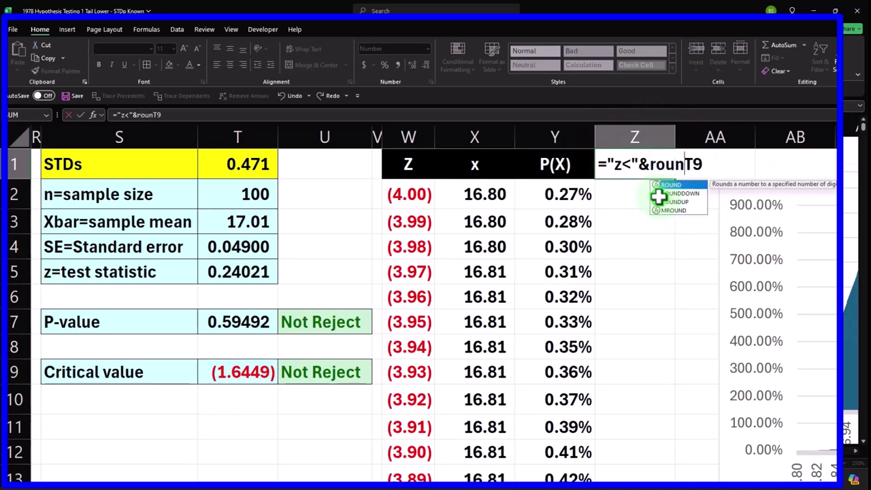
pyautogui.press('Tab')
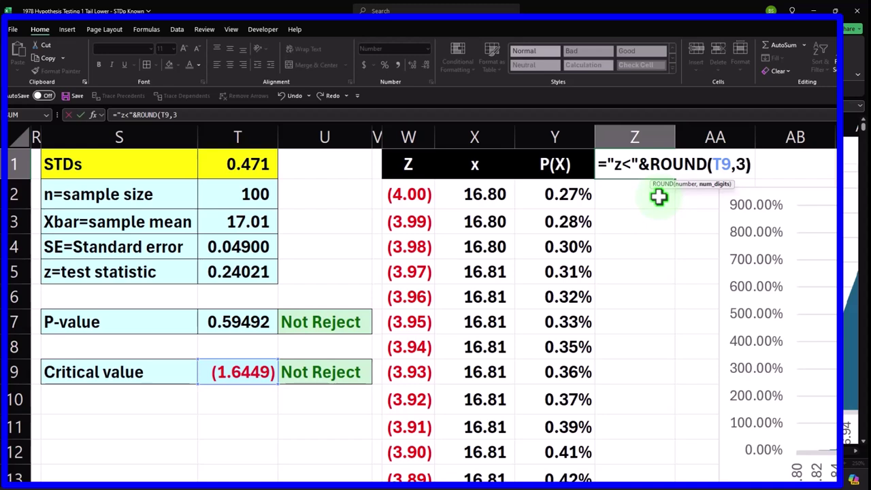
pyautogui.press('Return')
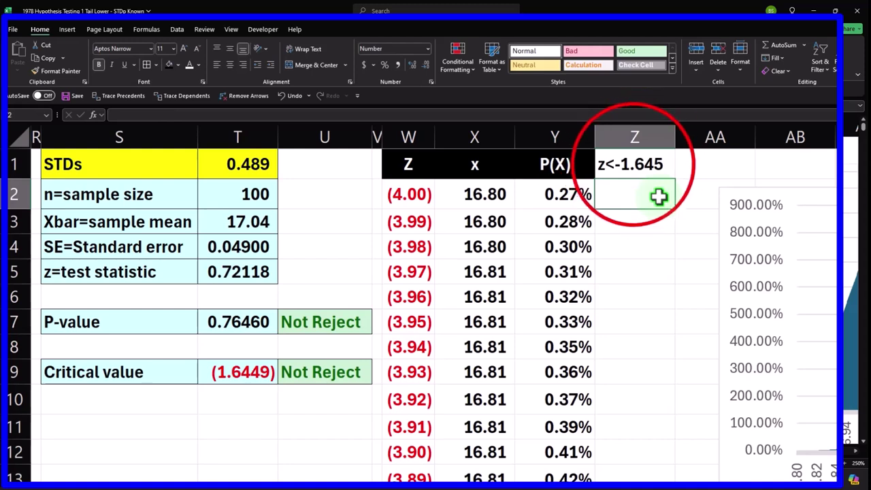
# Format the critical-value header in Z1 with black fill, white font and centred alignment.
pyautogui.click(629, 165)
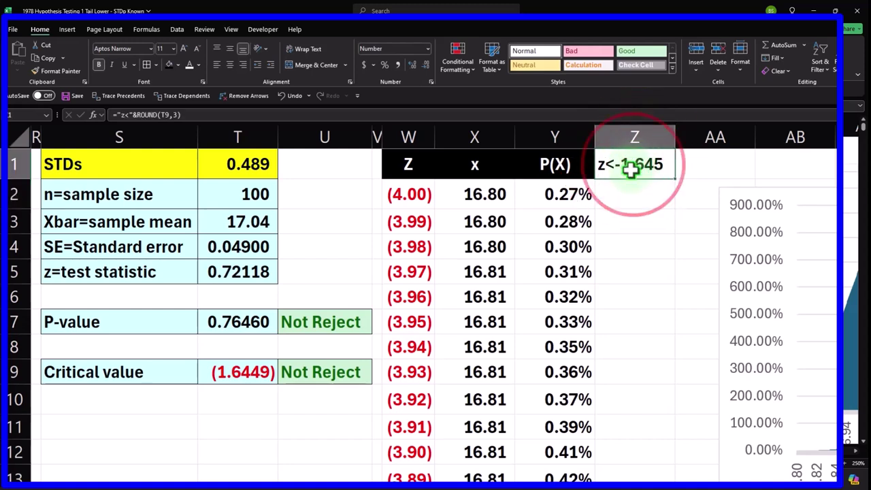
pyautogui.click(170, 65)
pyautogui.click(188, 66)
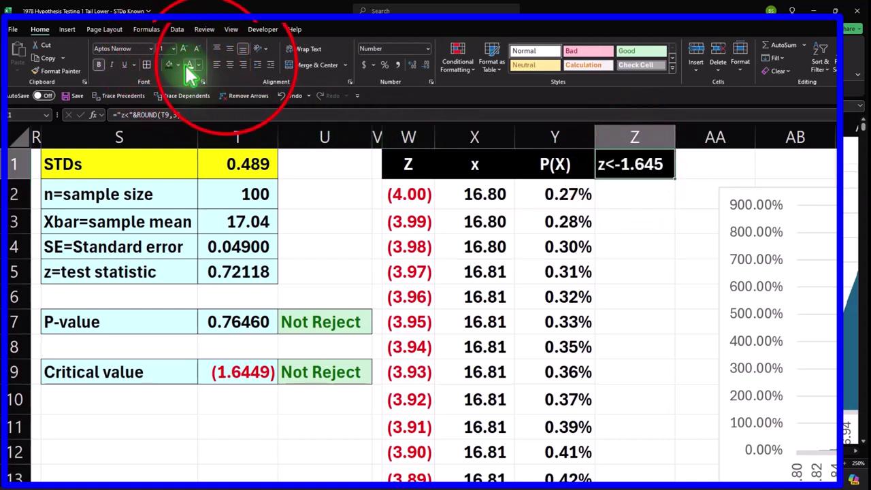
pyautogui.click(230, 65)
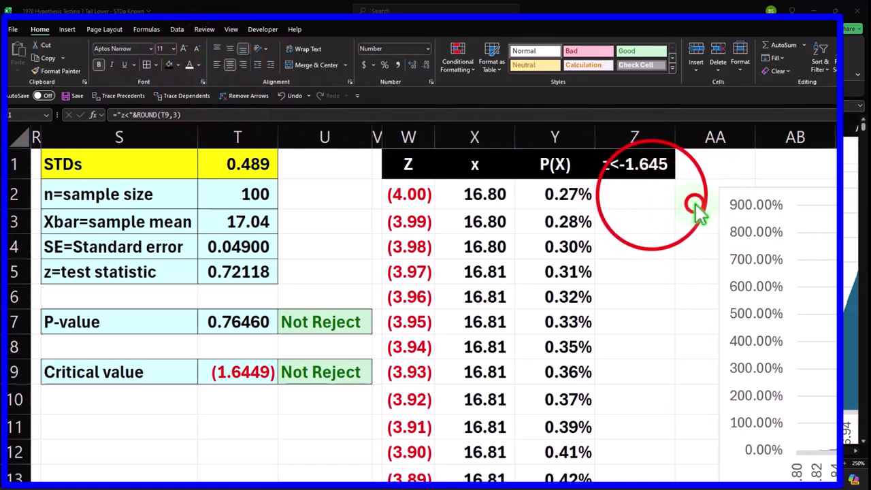
# Shift the chart down slightly and enter =IF(W2<T9,Y2," ") in Z2.
pyautogui.click(643, 194)
pyautogui.moveTo(758, 188); pyautogui.dragTo(768, 224)
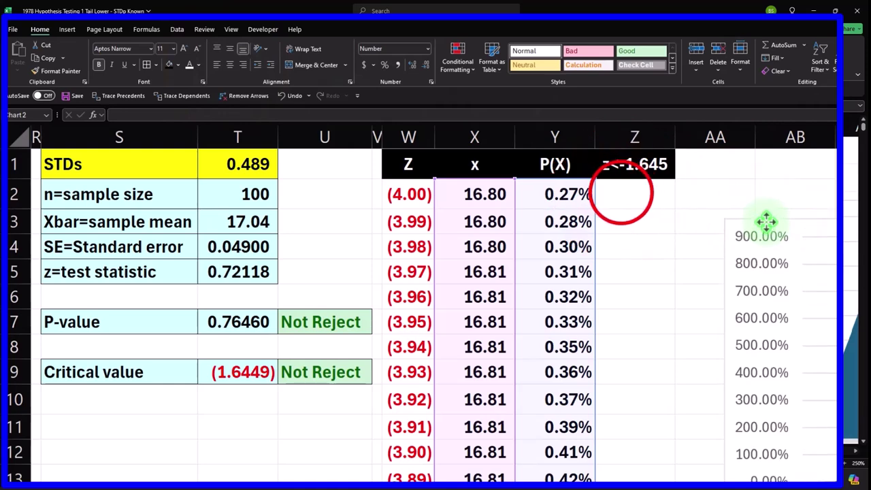
pyautogui.click(620, 194)
pyautogui.write('=')
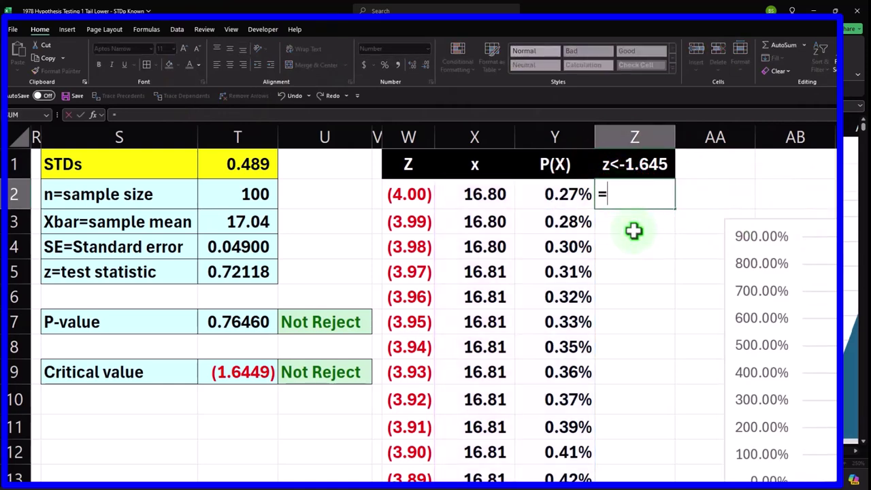
pyautogui.write('if')
pyautogui.press('Tab')
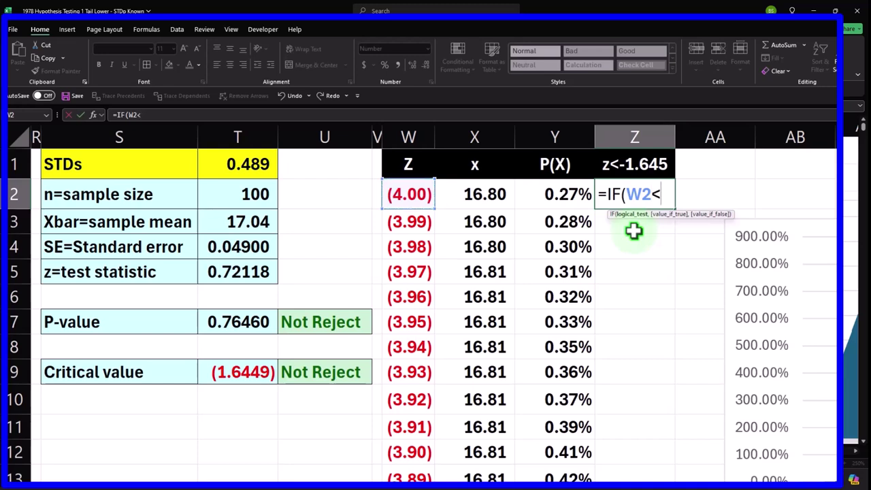
pyautogui.click(252, 371)
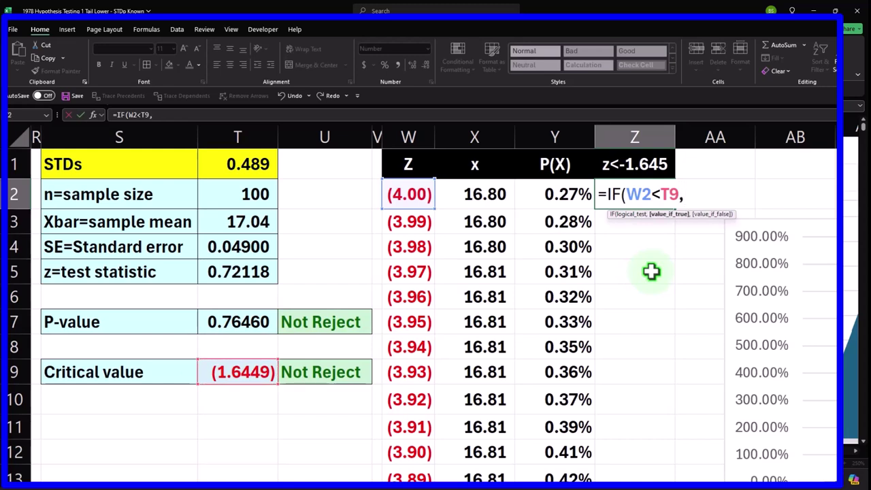
pyautogui.click(555, 193)
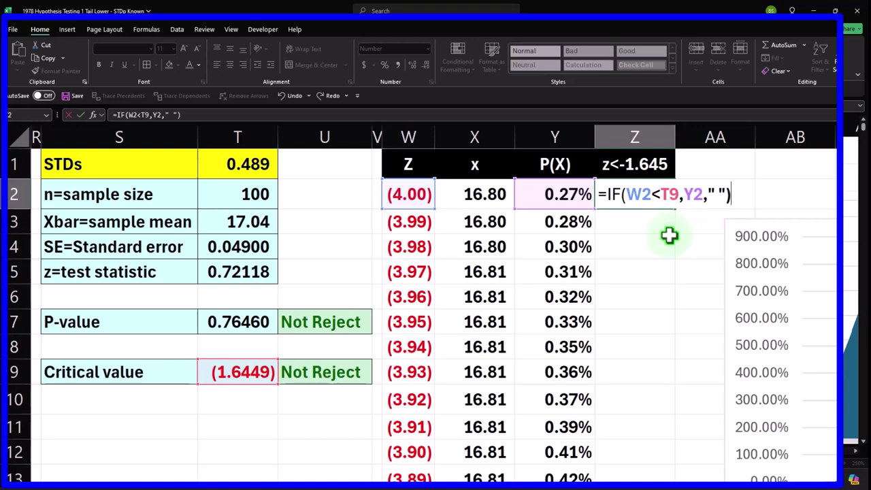
pyautogui.click(669, 235)
# Format Z2 as a percentage with two decimals and fill its formula down column Z to row 802.
pyautogui.click(649, 197)
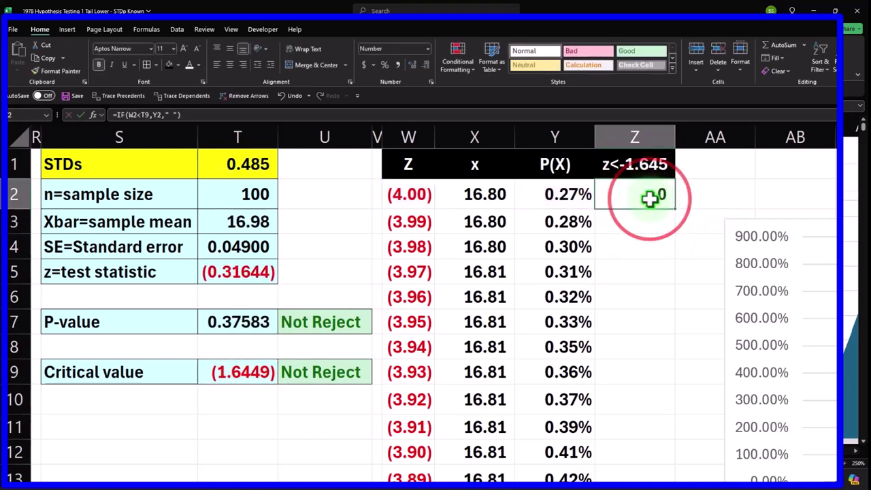
pyautogui.click(386, 64)
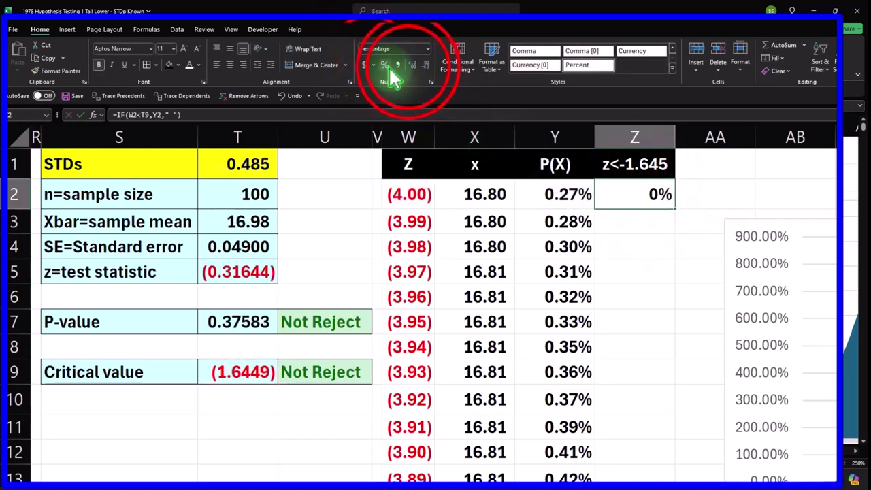
pyautogui.click(410, 66)
pyautogui.click(410, 66)
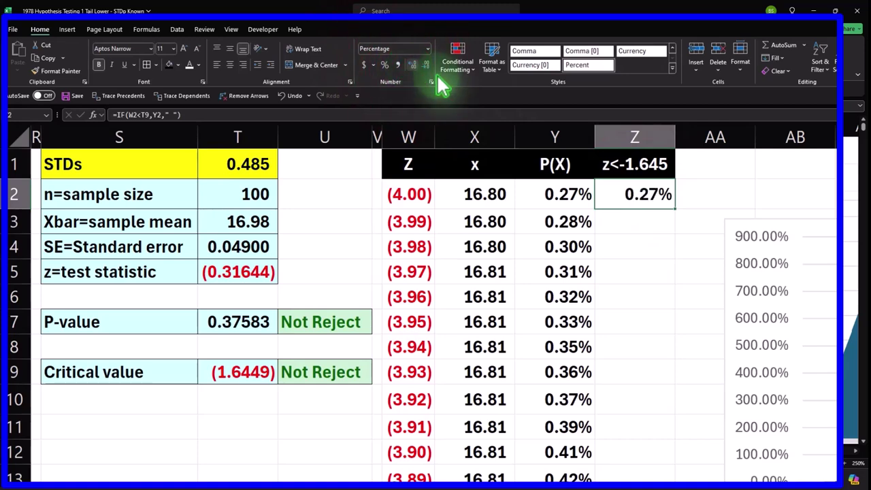
pyautogui.doubleClick(675, 210)
# Check how far column Z is filled, and move the chart up level with the top of row 2.
pyautogui.click(588, 204)
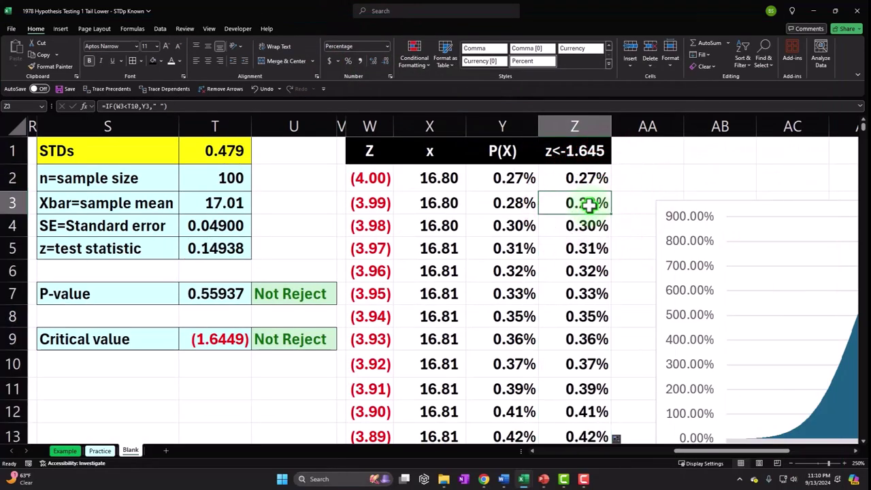
pyautogui.hotkey('ctrl', 'shift', 'Down')
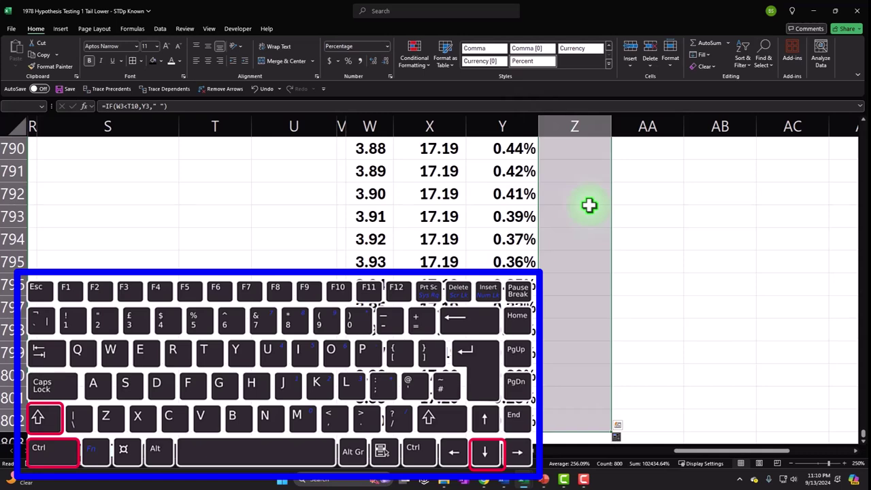
pyautogui.hotkey('ctrl', 'BackSpace')
pyautogui.moveTo(707, 450); pyautogui.dragTo(757, 435)
pyautogui.moveTo(493, 210); pyautogui.dragTo(483, 167)
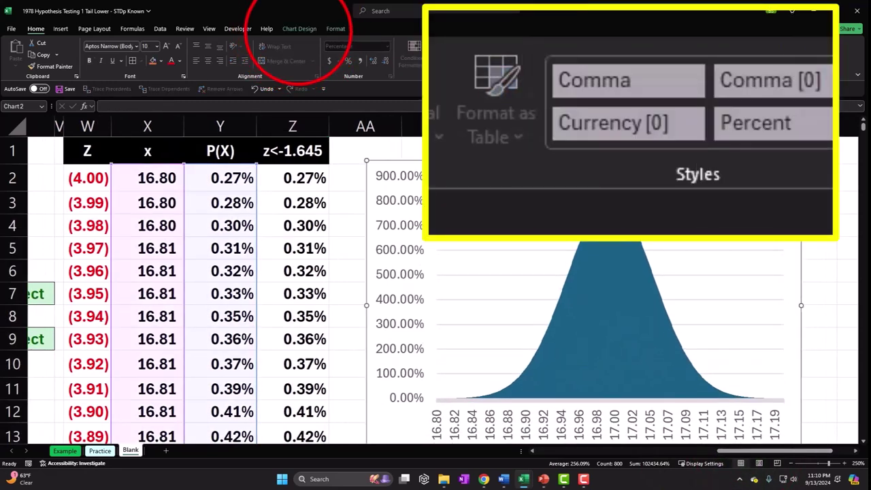
# Add a chart series named from Blank!$Z$1 with the values Blank!$Z$2:$Z$802.
pyautogui.click(300, 28)
pyautogui.click(470, 51)
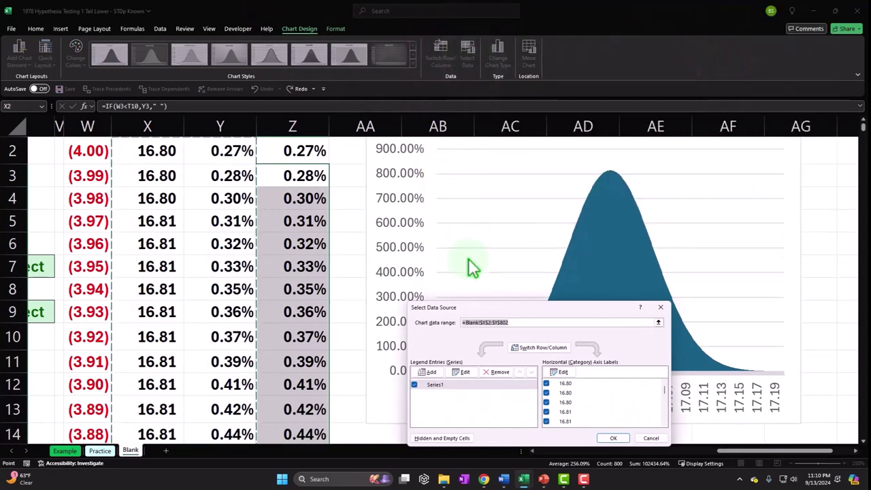
pyautogui.click(429, 372)
pyautogui.scroll(1, 334, 307)
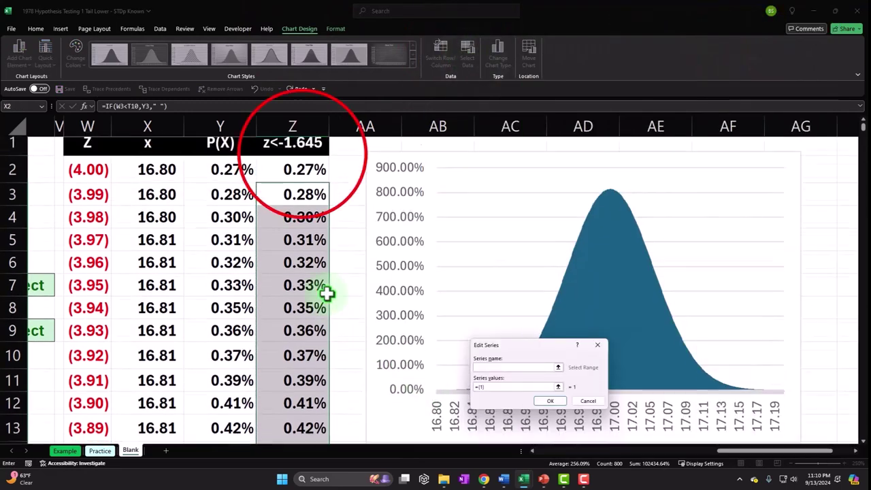
pyautogui.click(302, 152)
pyautogui.click(552, 330)
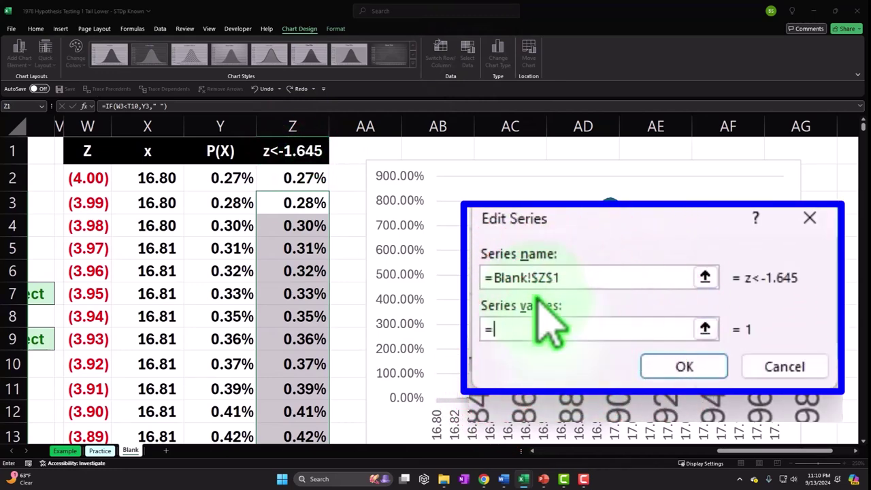
pyautogui.click(312, 179)
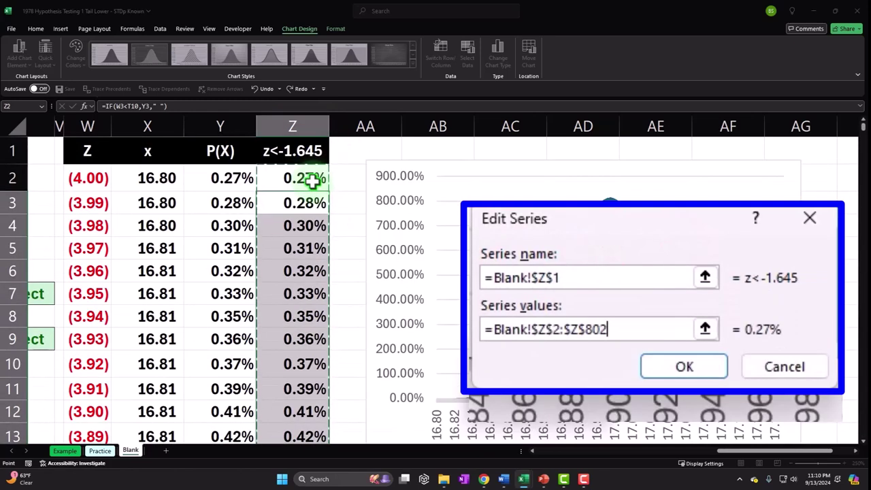
pyautogui.click(705, 328)
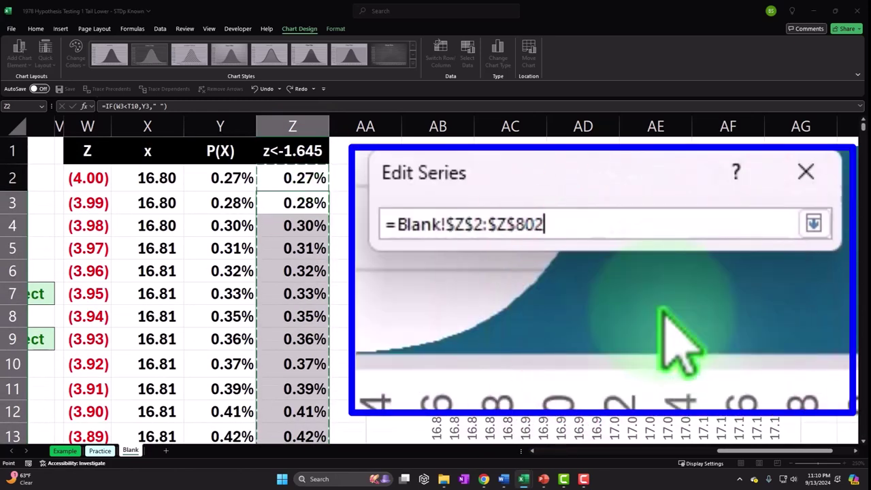
pyautogui.click(813, 224)
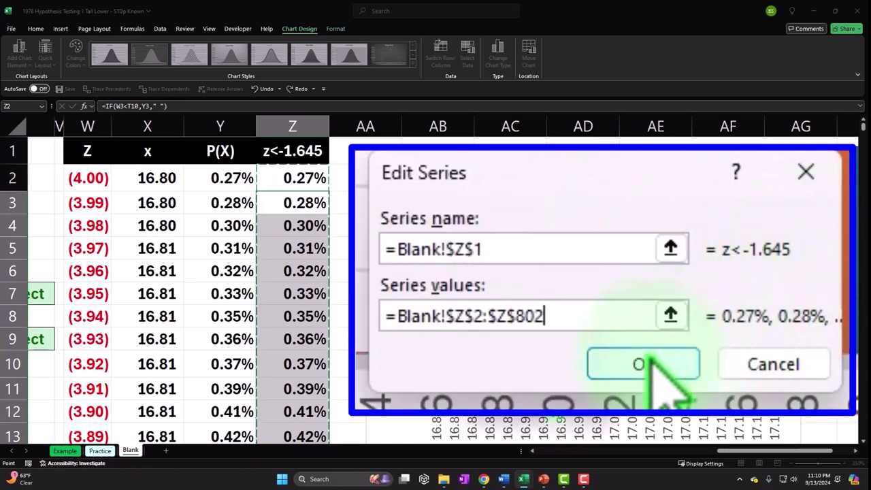
pyautogui.click(618, 358)
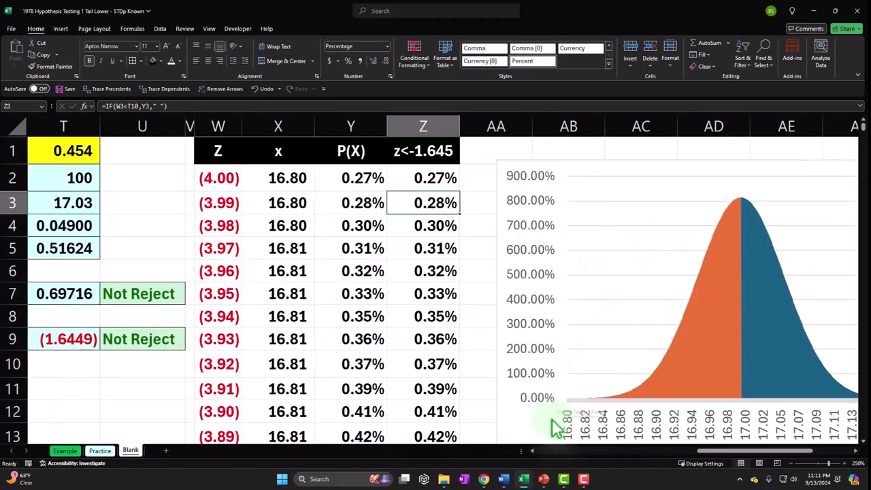
# Make the critical-value reference absolute in Z2 with =IF(W2<$T$9,Y2," ") and refill column Z down to row 802.
pyautogui.moveTo(690, 454); pyautogui.dragTo(716, 459)
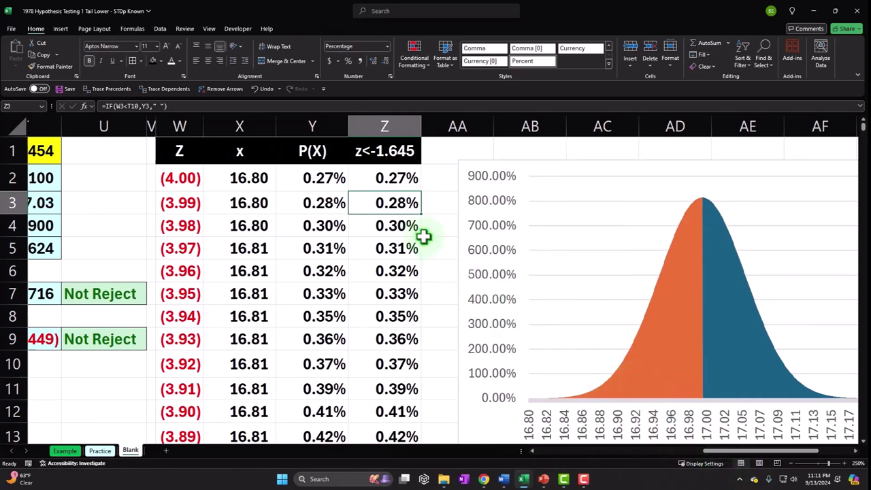
pyautogui.moveTo(711, 454); pyautogui.dragTo(689, 457)
pyautogui.doubleClick(548, 197)
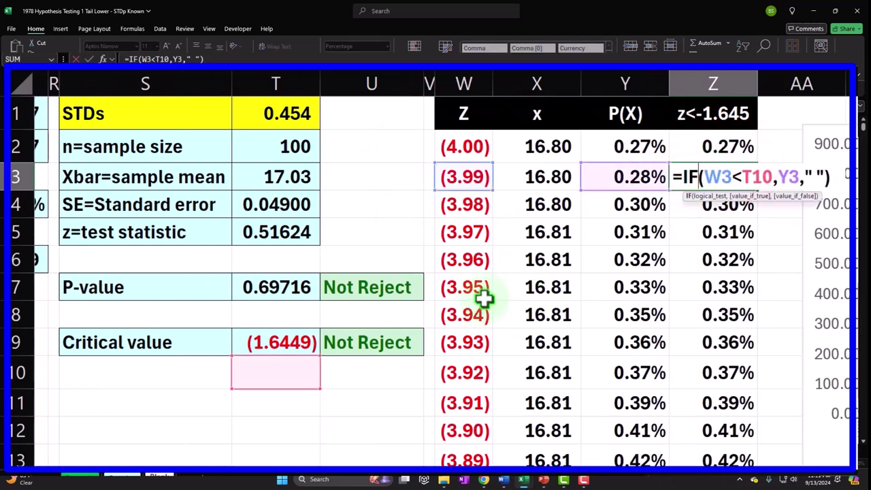
pyautogui.press('Return')
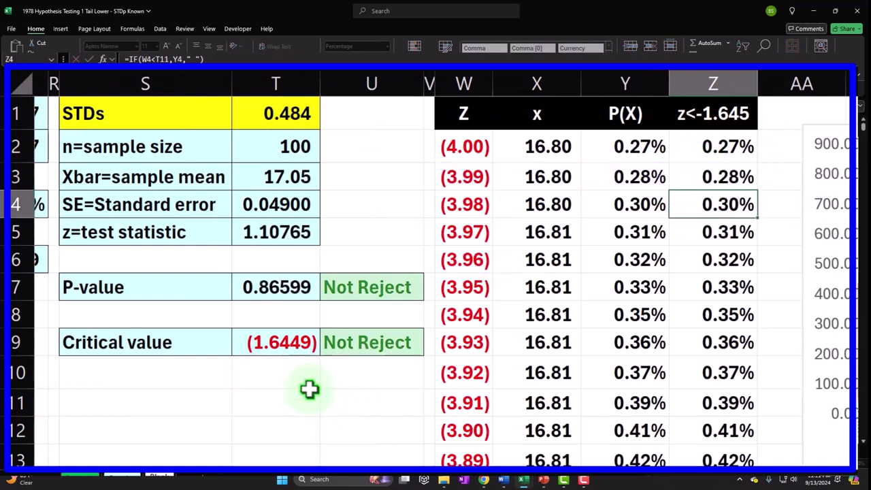
pyautogui.click(701, 153)
pyautogui.doubleClick(701, 152)
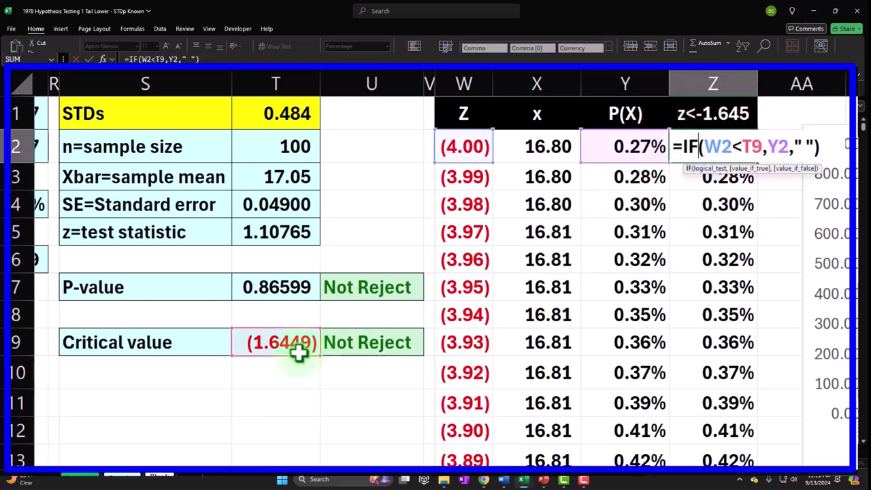
pyautogui.click(750, 145)
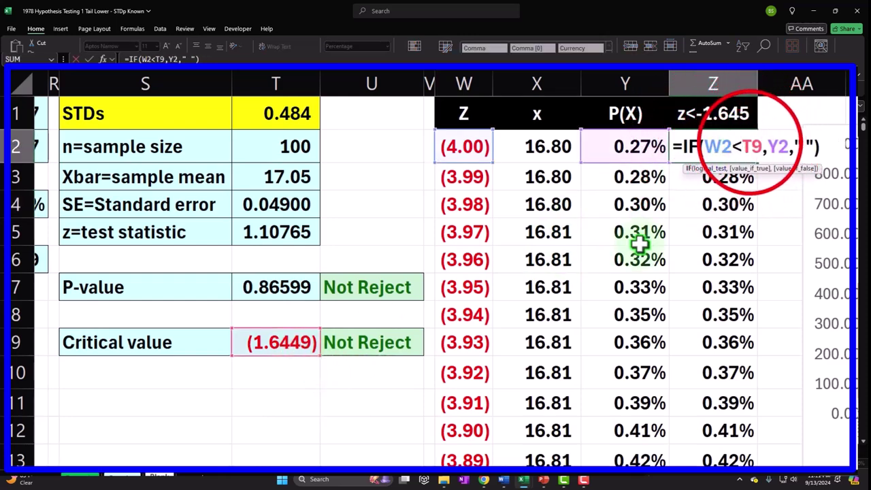
pyautogui.click(754, 171)
pyautogui.click(726, 149)
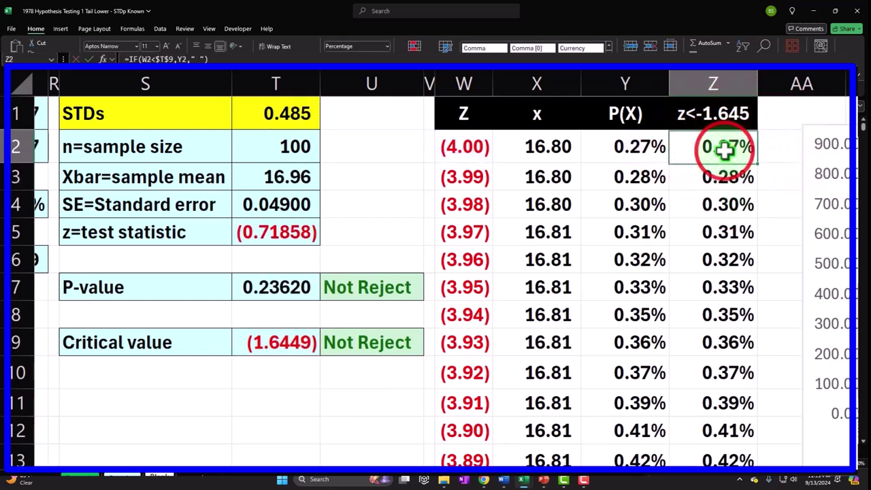
pyautogui.doubleClick(757, 162)
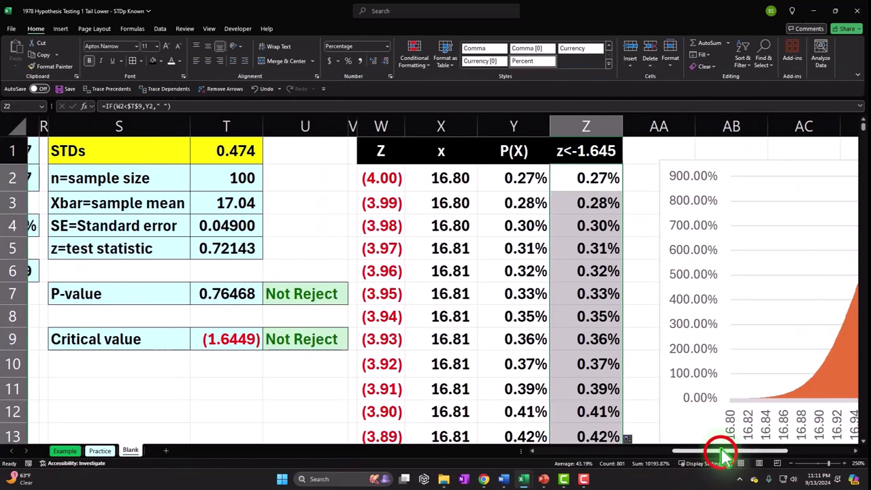
# Plot the chart's orange z<-1.645 series on the secondary axis and close the series formatting.
pyautogui.hscroll(5, 719, 453)
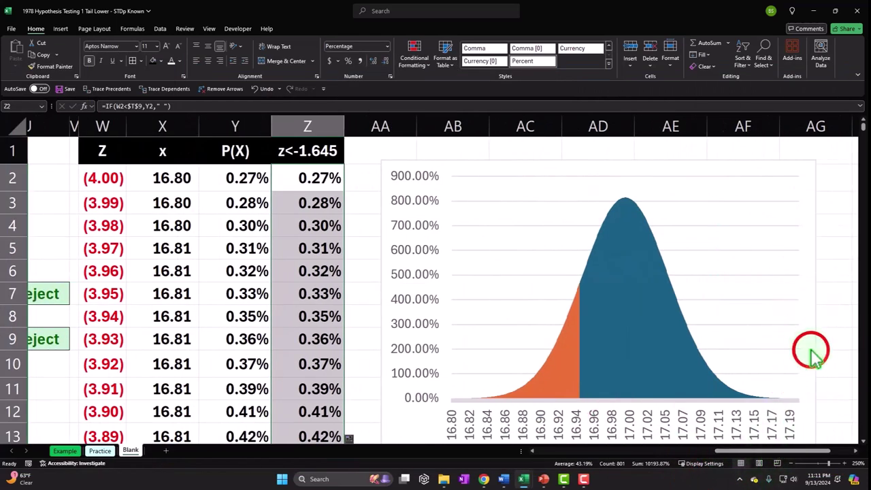
pyautogui.click(811, 350)
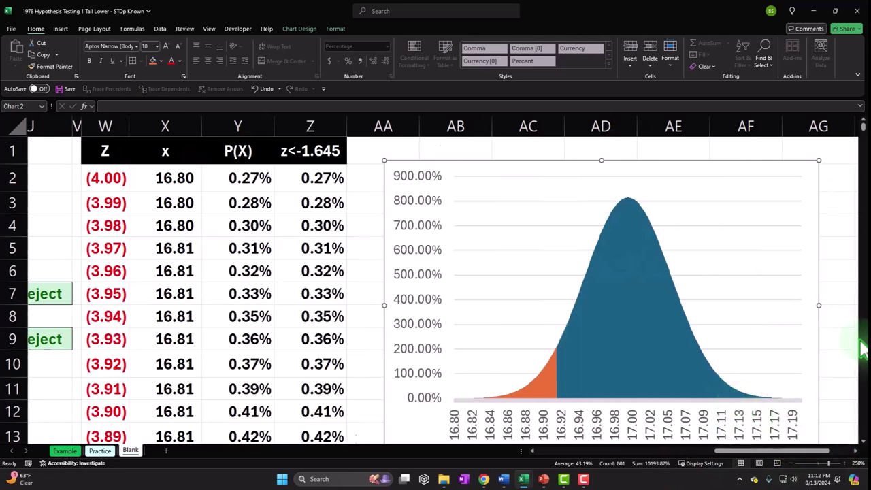
pyautogui.scroll(-1, 861, 348)
pyautogui.doubleClick(544, 325)
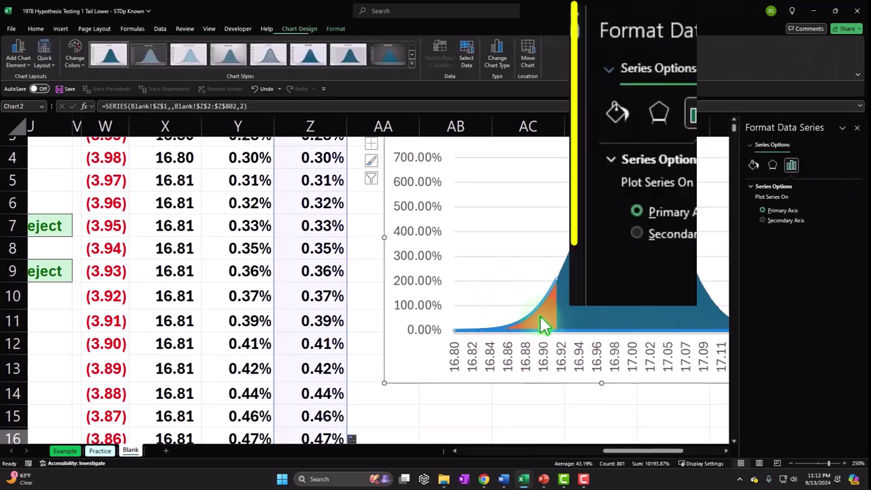
pyautogui.click(763, 220)
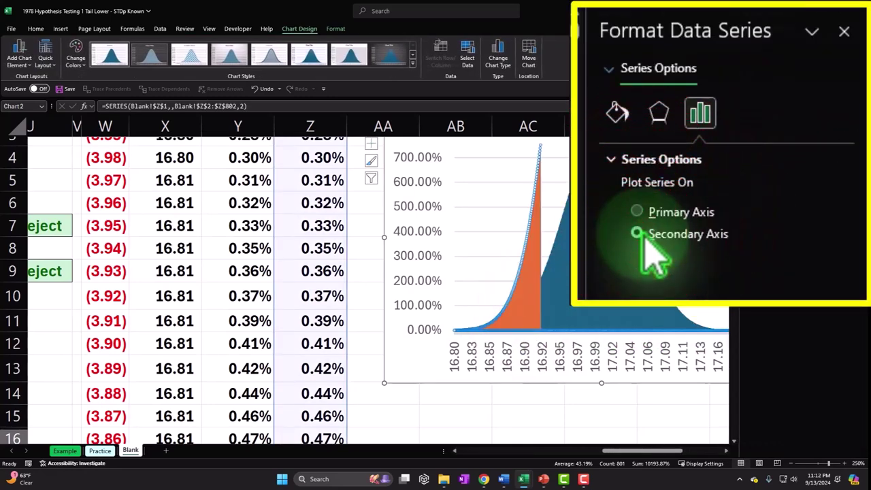
pyautogui.click(859, 130)
# Delete the secondary vertical axis from the bell-curve chart.
pyautogui.click(799, 231)
pyautogui.scroll(1, 782, 235)
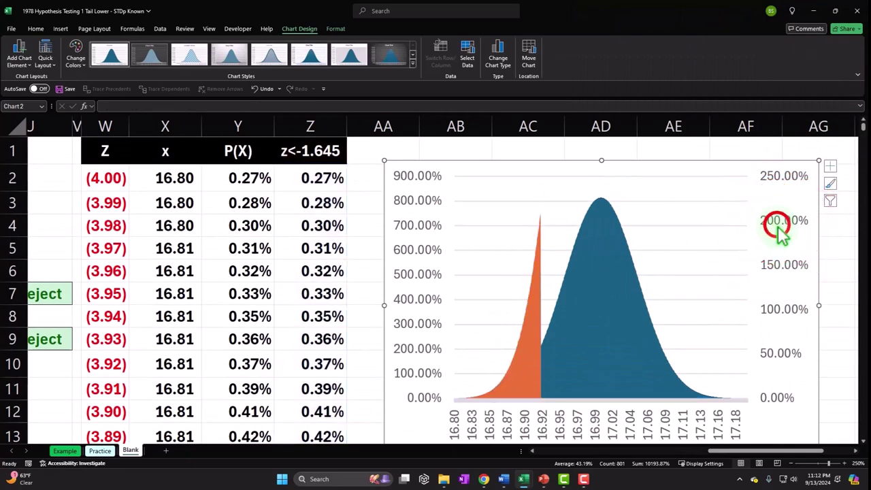
pyautogui.press('Delete')
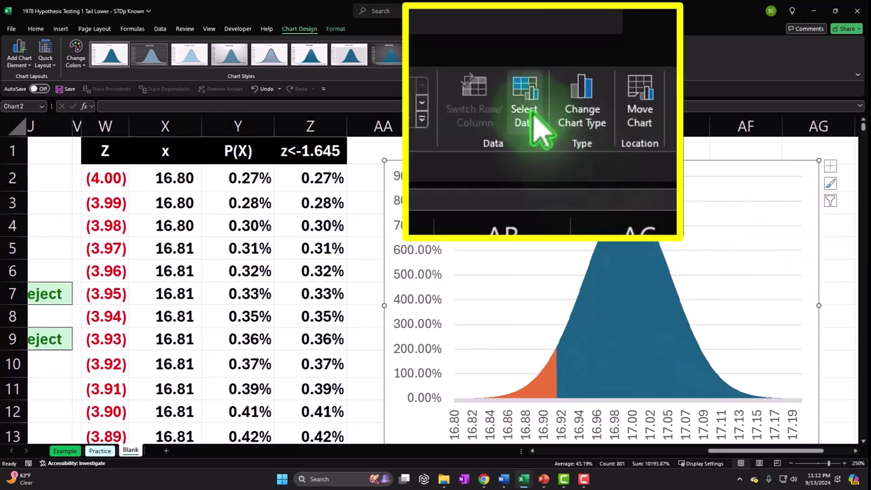
# Set the horizontal axis labels of the z<-1.645 chart series to Blank!$W$2:$W$802.
pyautogui.click(472, 65)
pyautogui.moveTo(486, 308); pyautogui.dragTo(546, 157)
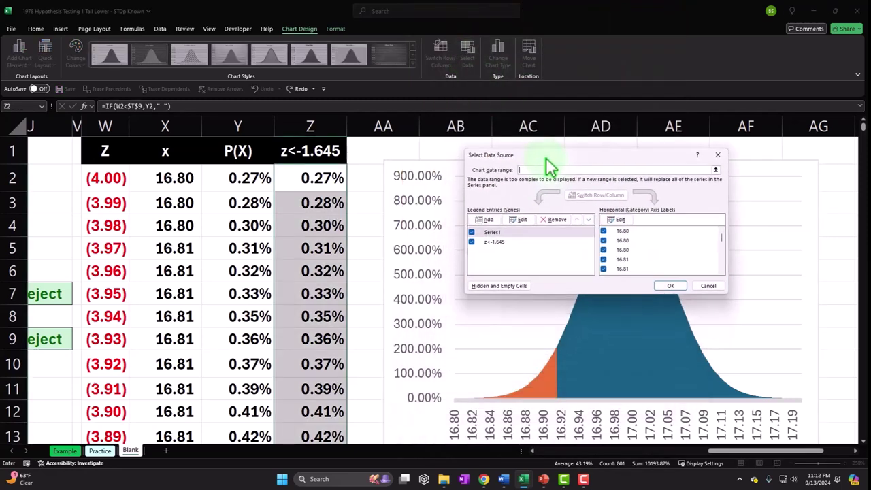
pyautogui.click(492, 241)
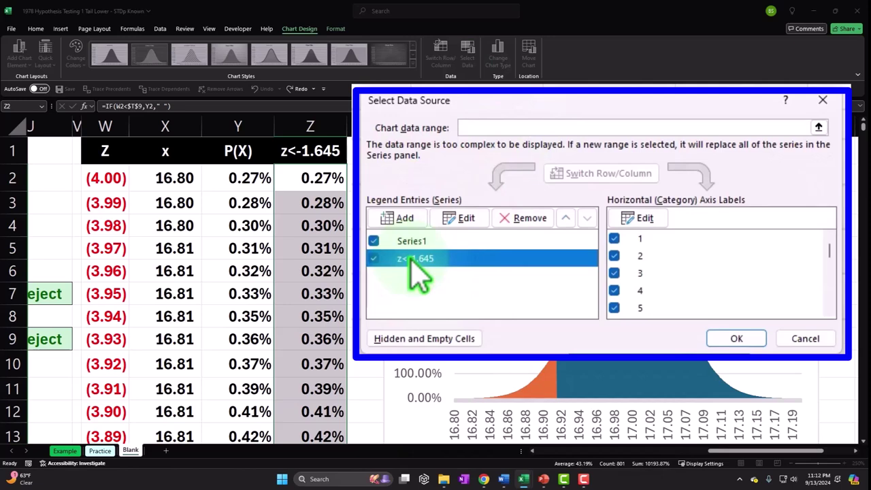
pyautogui.click(616, 224)
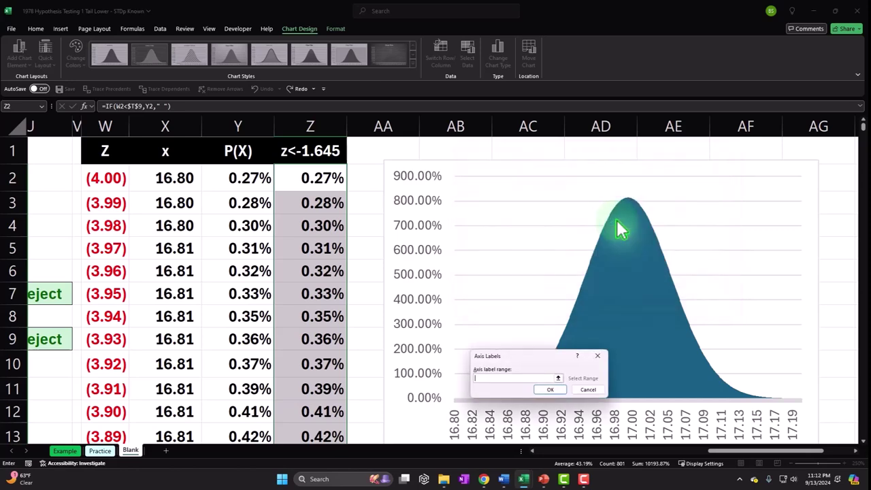
pyautogui.moveTo(502, 359); pyautogui.dragTo(491, 219)
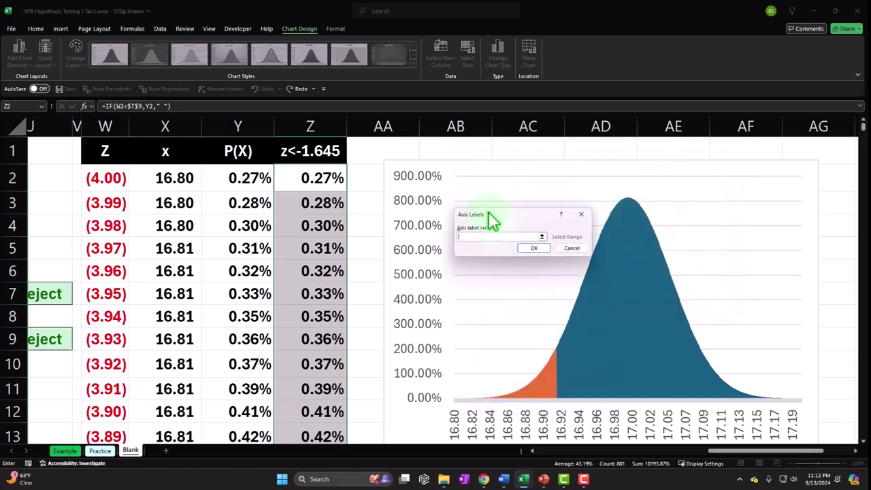
pyautogui.click(114, 178)
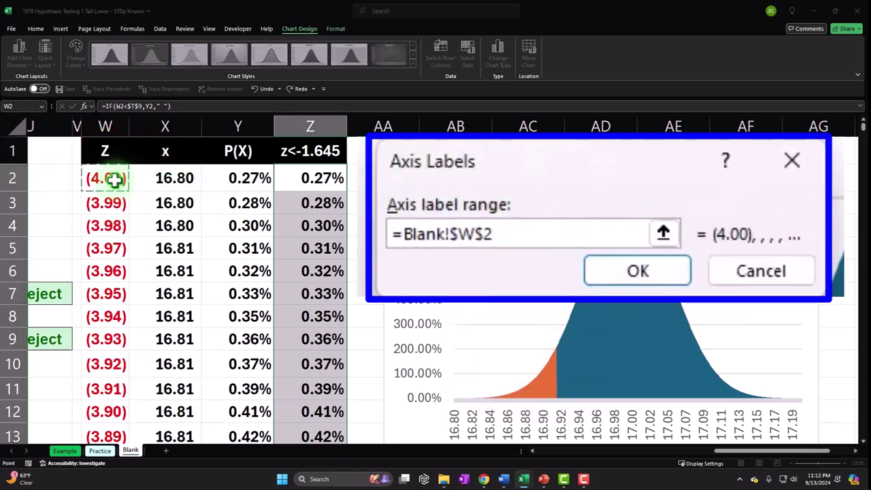
pyautogui.hotkey('ctrl', 'shift', 'Down')
pyautogui.hotkey('ctrl', 'BackSpace')
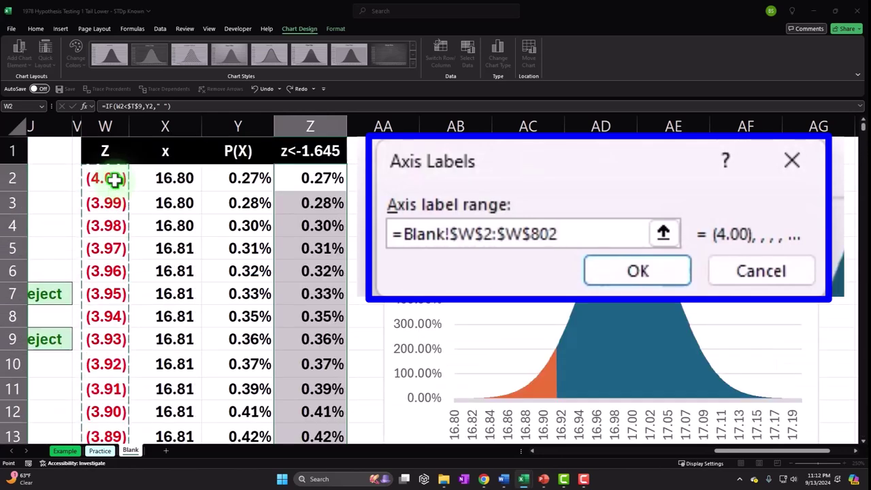
pyautogui.click(663, 233)
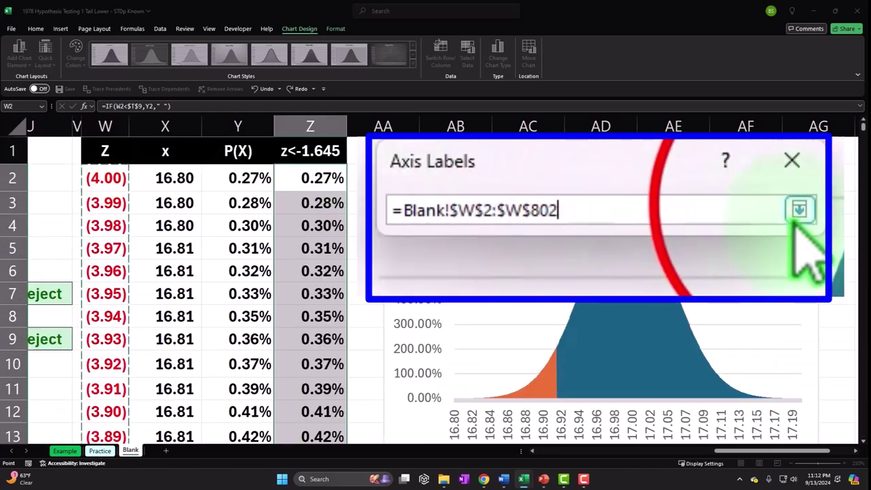
pyautogui.click(798, 210)
pyautogui.click(534, 248)
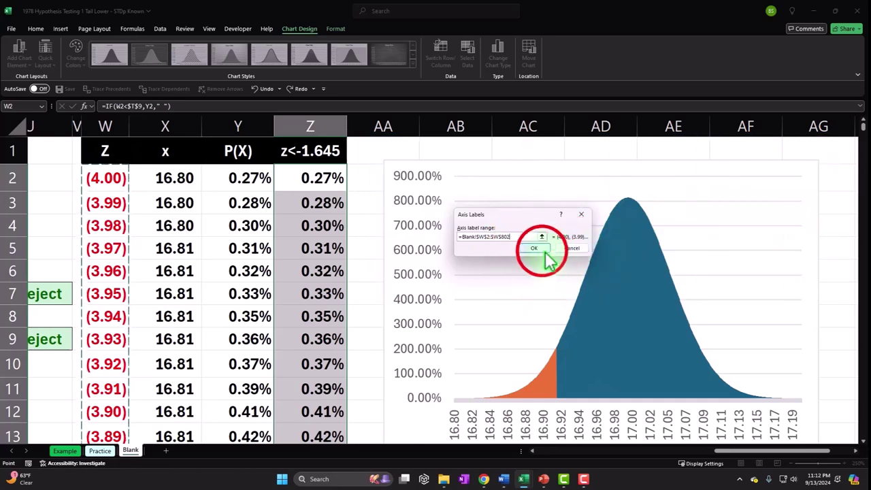
pyautogui.click(666, 281)
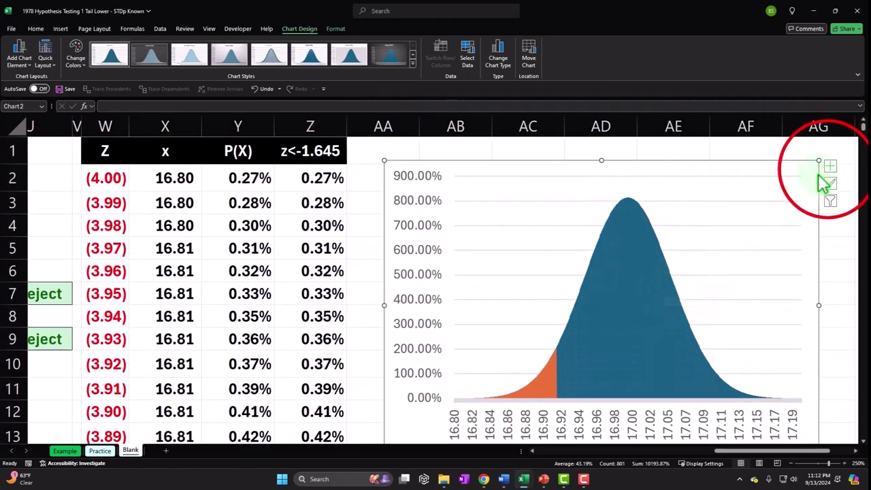
# Show the bell-curve chart's secondary horizontal axis and set its label position to Low.
pyautogui.click(829, 168)
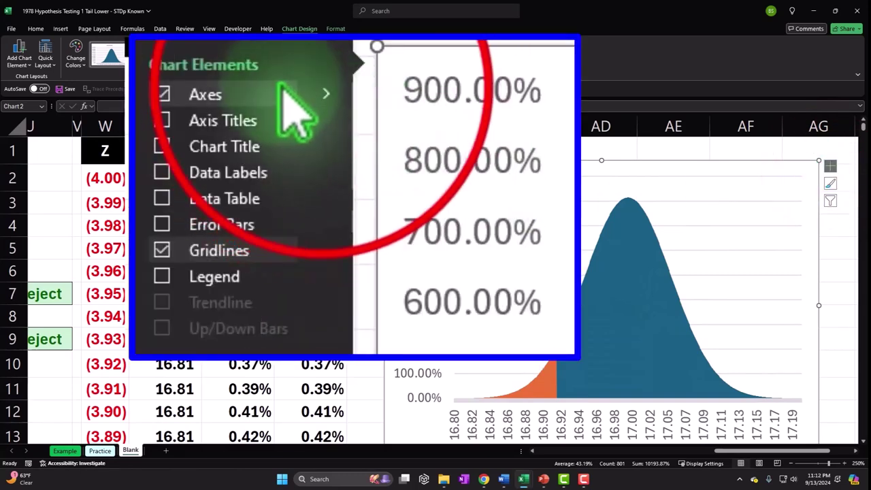
pyautogui.click(326, 101)
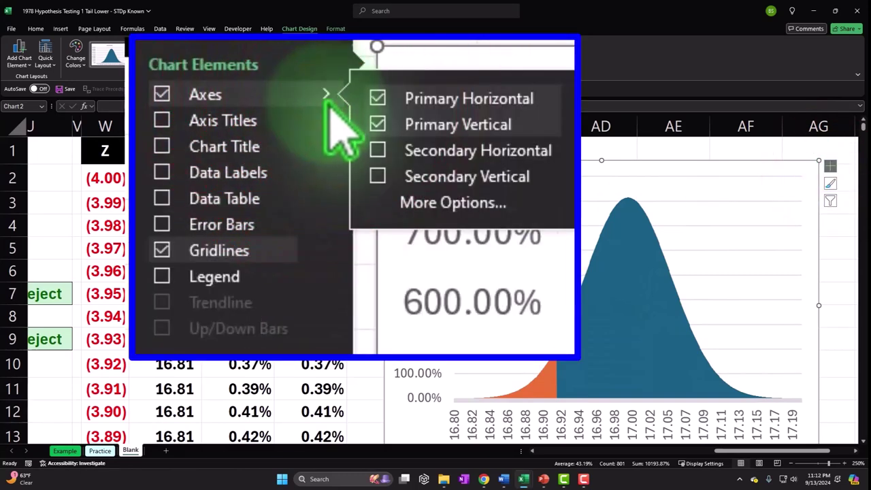
pyautogui.click(378, 150)
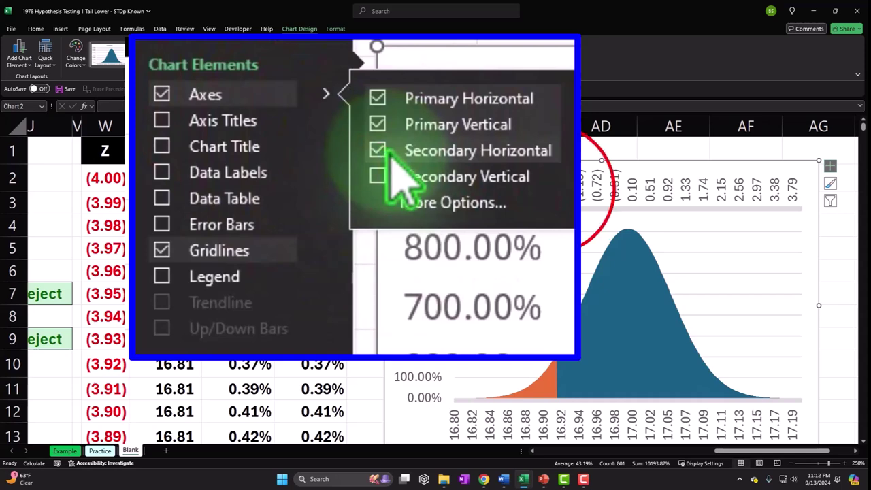
pyautogui.click(428, 219)
pyautogui.click(752, 348)
pyautogui.click(793, 326)
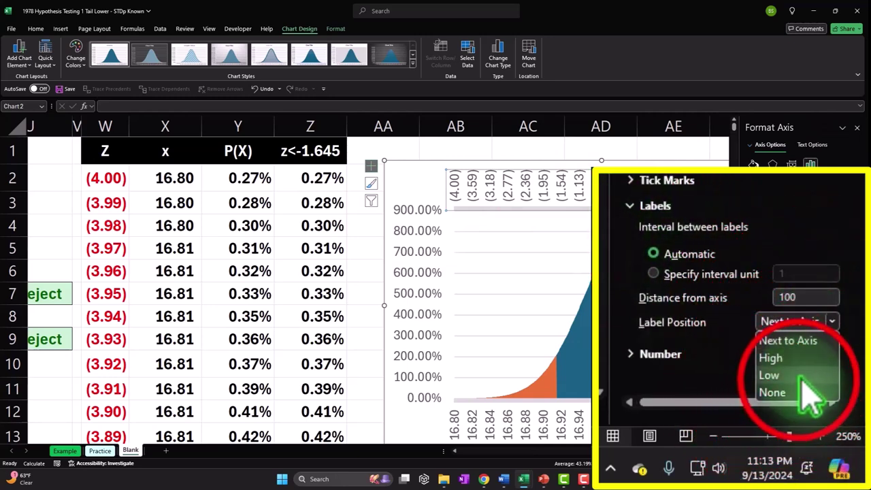
pyautogui.click(801, 375)
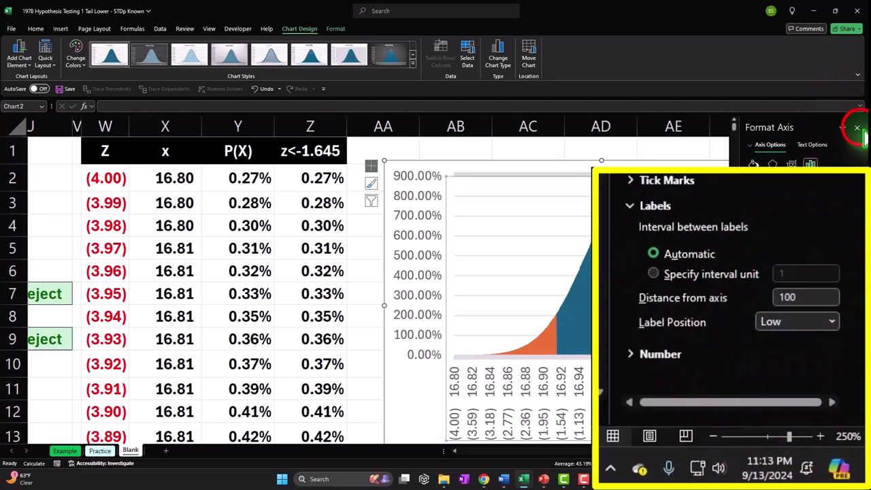
pyautogui.click(857, 127)
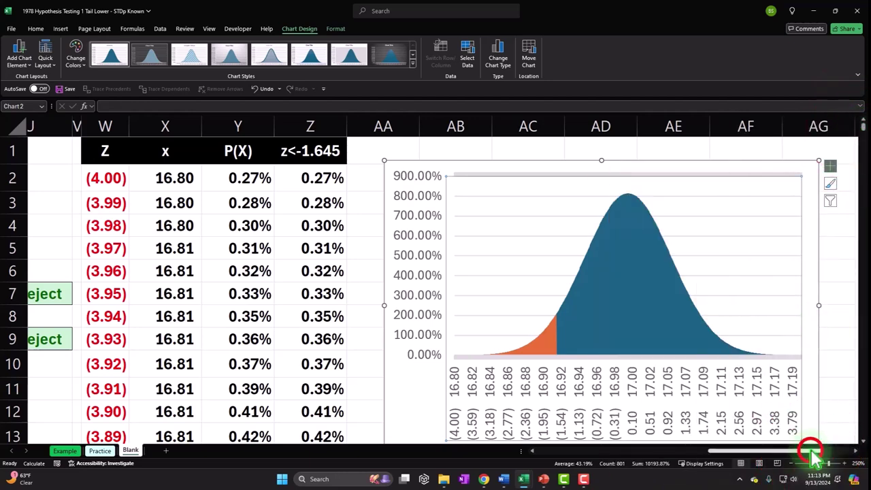
# Enlarge the bell-curve chart to span from about column AA to AQ and down to about row 18.
pyautogui.moveTo(812, 450); pyautogui.dragTo(827, 450)
pyautogui.scroll(-2, 787, 347)
pyautogui.click(734, 412)
pyautogui.keyDown('ctrl'); pyautogui.scroll(-1, 733, 410); pyautogui.keyUp('ctrl')
pyautogui.keyDown('ctrl'); pyautogui.scroll(-3, 731, 408); pyautogui.keyUp('ctrl')
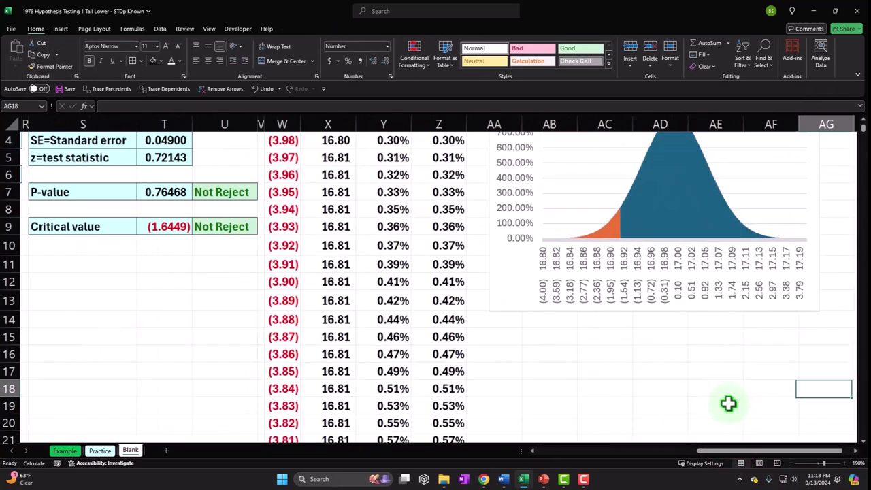
pyautogui.moveTo(727, 450); pyautogui.dragTo(742, 451)
pyautogui.keyDown('ctrl'); pyautogui.scroll(-1, 738, 363); pyautogui.keyUp('ctrl')
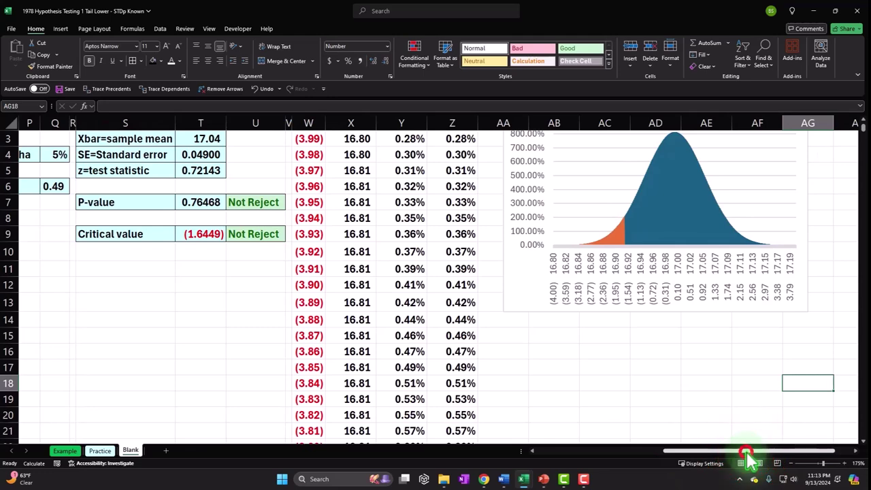
pyautogui.hscroll(2, 738, 449)
pyautogui.click(729, 295)
pyautogui.moveTo(730, 311); pyautogui.dragTo(812, 324)
pyautogui.click(856, 451)
pyautogui.click(855, 451)
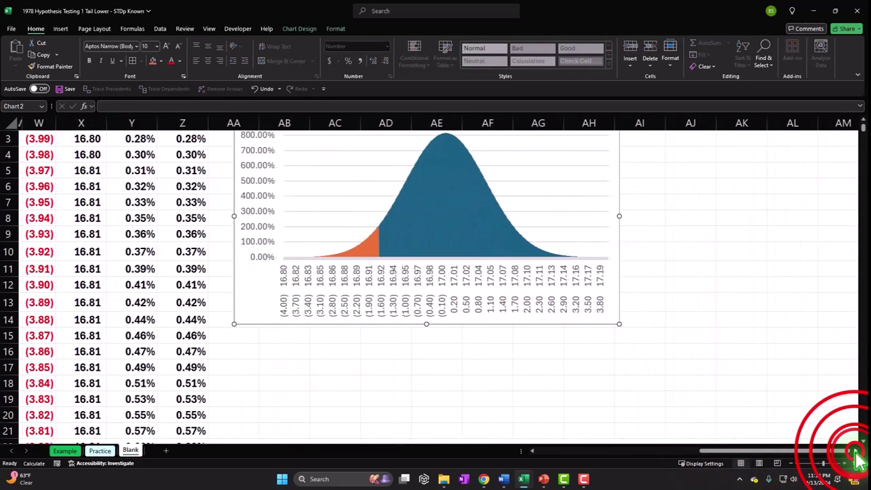
pyautogui.click(856, 451)
pyautogui.click(856, 451)
pyautogui.moveTo(429, 324); pyautogui.dragTo(842, 383)
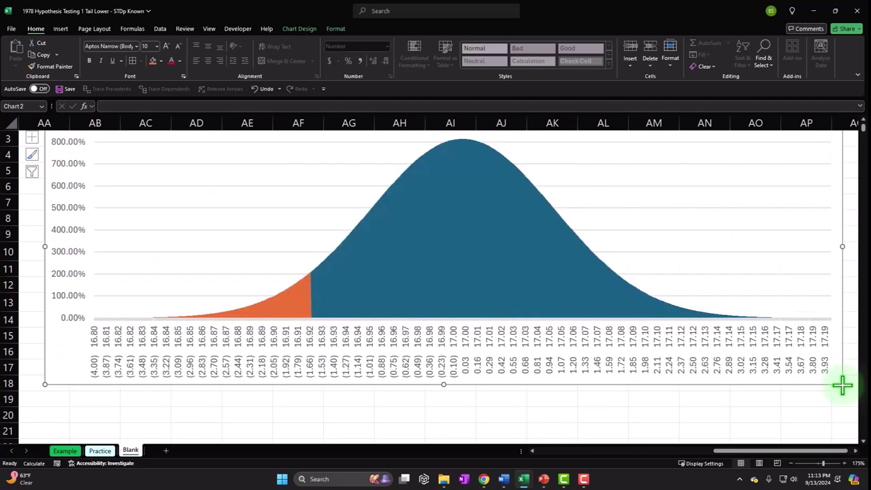
# Draw a vertical straight line on the bell curve, give it a green line style and place it at the mean of 17.00.
pyautogui.moveTo(754, 453); pyautogui.dragTo(752, 452)
pyautogui.scroll(1, 670, 407)
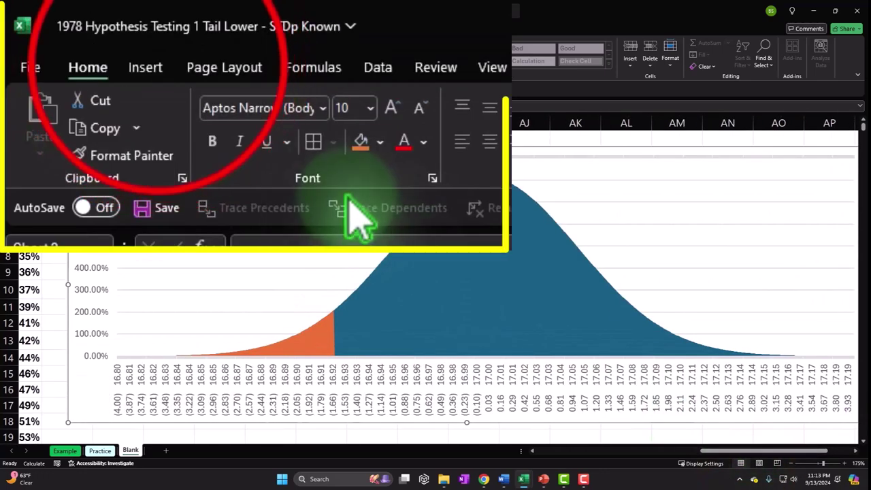
pyautogui.click(61, 28)
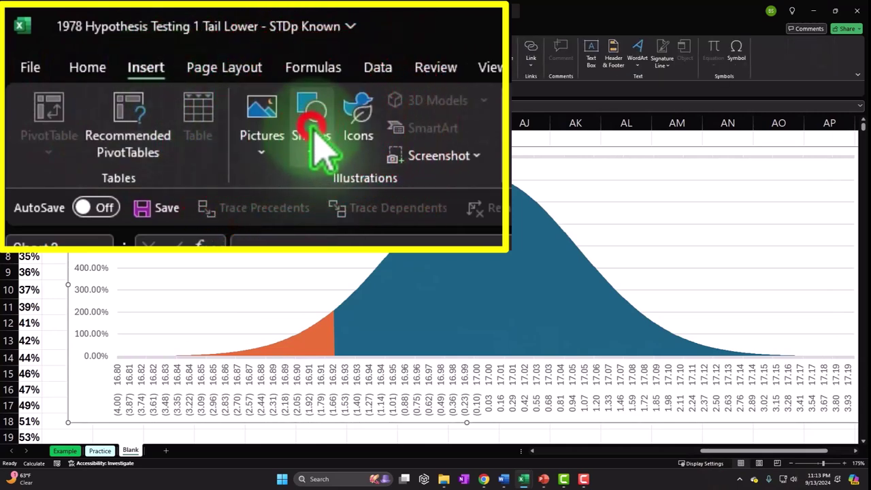
pyautogui.click(131, 51)
pyautogui.click(136, 88)
pyautogui.moveTo(669, 204)
pyautogui.mouseDown()
pyautogui.moveTo(675, 318)
pyautogui.moveTo(665, 387)
pyautogui.mouseUp()
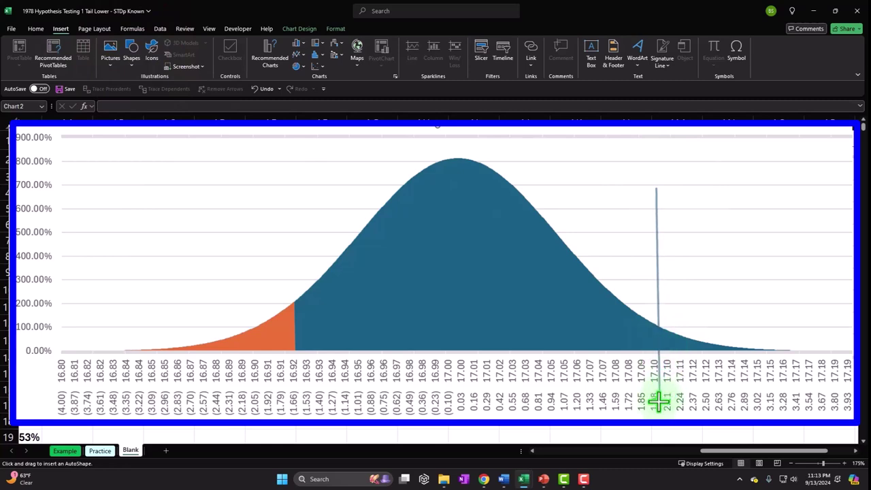
pyautogui.moveTo(658, 403); pyautogui.dragTo(659, 403)
pyautogui.click(289, 54)
pyautogui.moveTo(657, 309); pyautogui.dragTo(486, 269)
# Check the hypothesized mean in Q1 and the critical value in T9, and move the green line to the orange rejection boundary.
pyautogui.moveTo(719, 452); pyautogui.dragTo(627, 466)
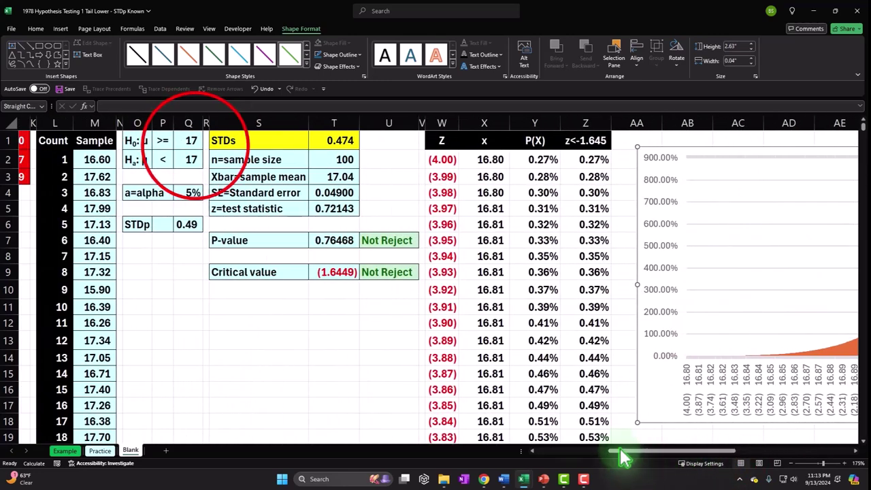
pyautogui.click(193, 142)
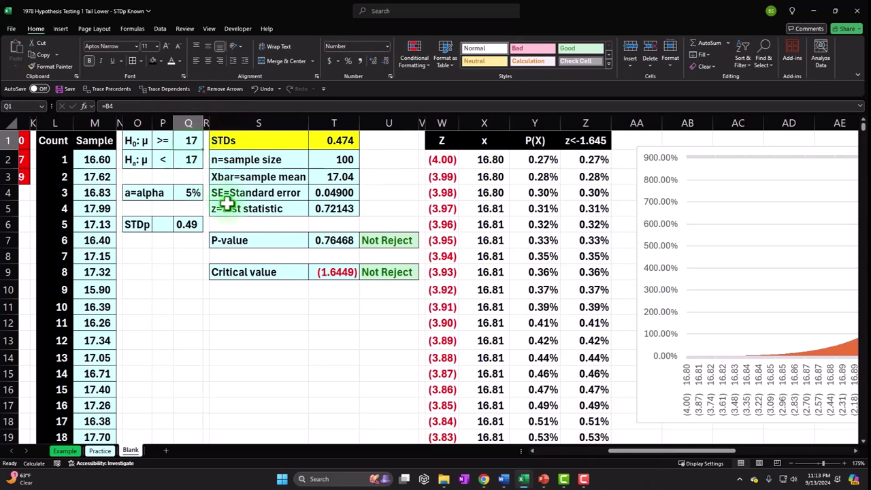
pyautogui.moveTo(660, 450); pyautogui.dragTo(738, 466)
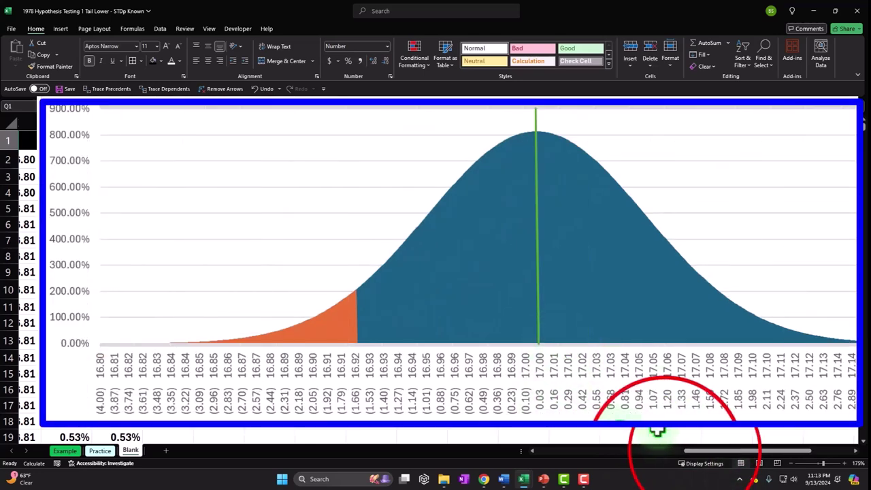
pyautogui.moveTo(701, 452); pyautogui.dragTo(623, 457)
pyautogui.click(303, 272)
pyautogui.moveTo(708, 452); pyautogui.dragTo(783, 463)
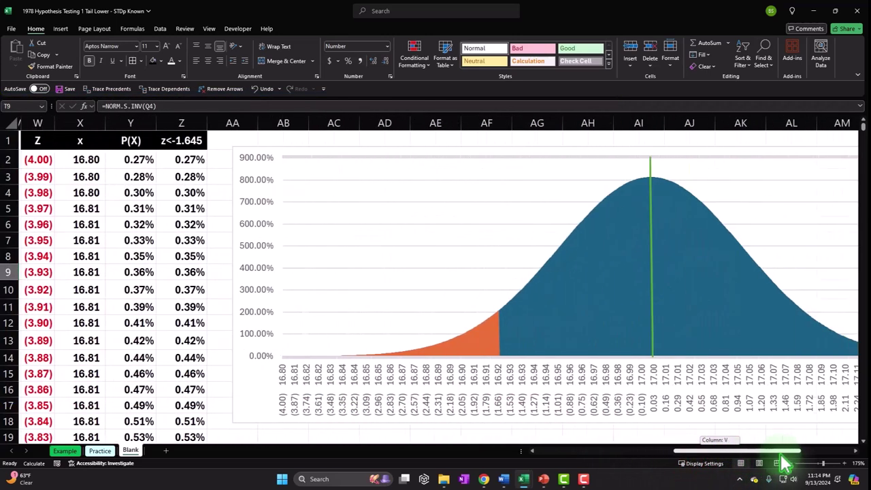
pyautogui.moveTo(651, 306); pyautogui.dragTo(501, 302)
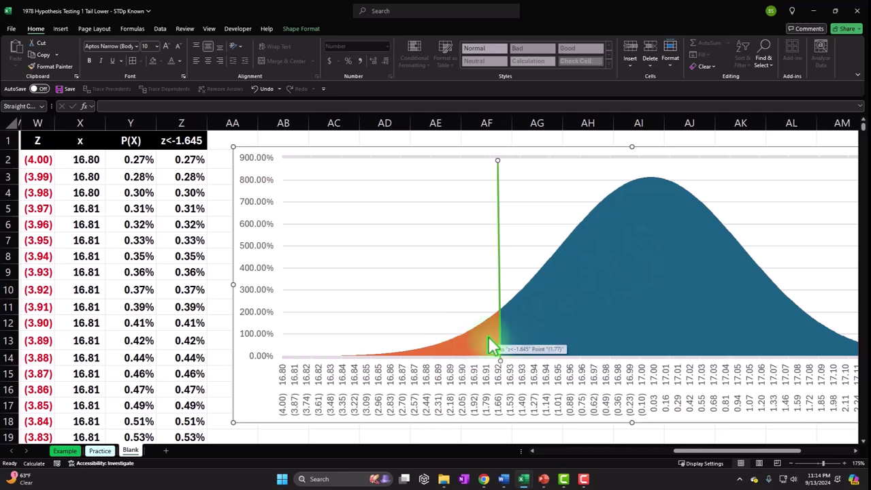
# Re-enter the z test statistic formula =(T3-Q1)/T4 in T5 twice to recalculate the random sample.
pyautogui.moveTo(680, 451); pyautogui.dragTo(715, 461)
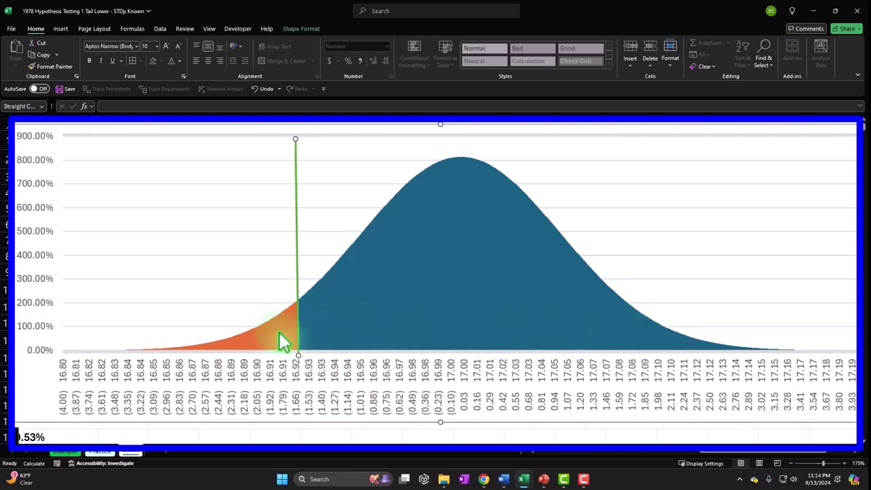
pyautogui.click(719, 450)
pyautogui.moveTo(721, 459); pyautogui.dragTo(653, 469)
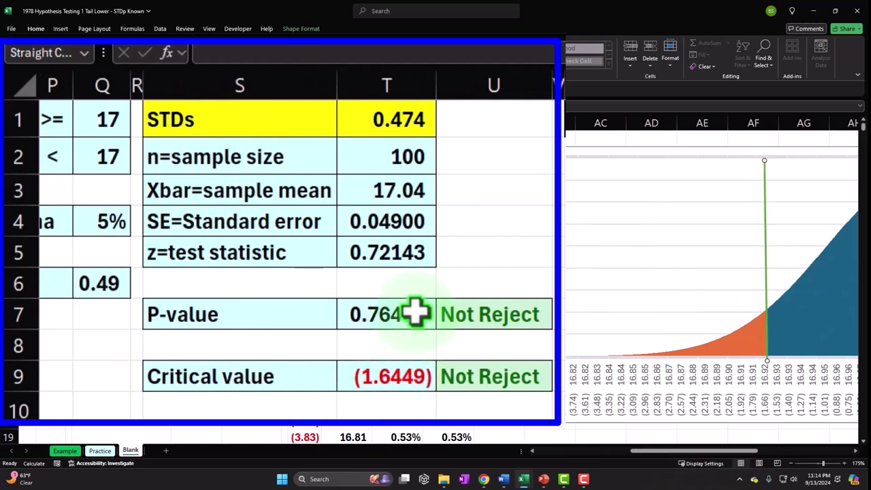
pyautogui.click(393, 257)
pyautogui.click(392, 253)
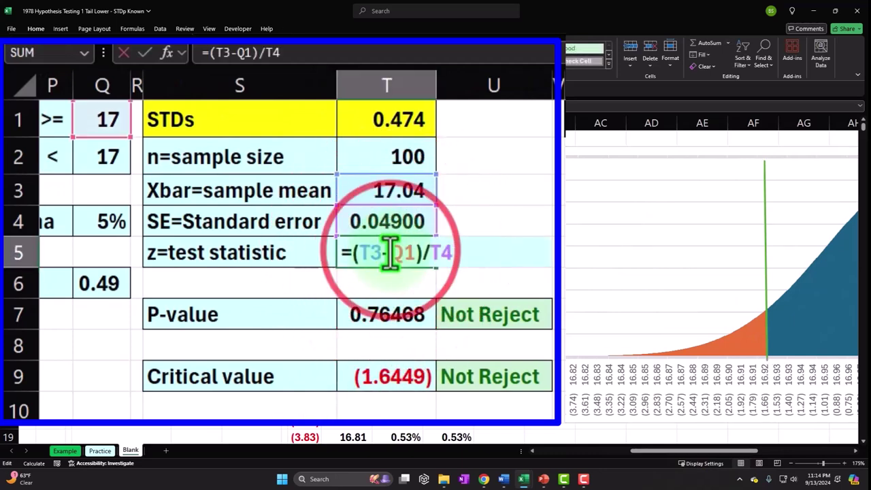
pyautogui.hotkey('ctrl', 'Return')
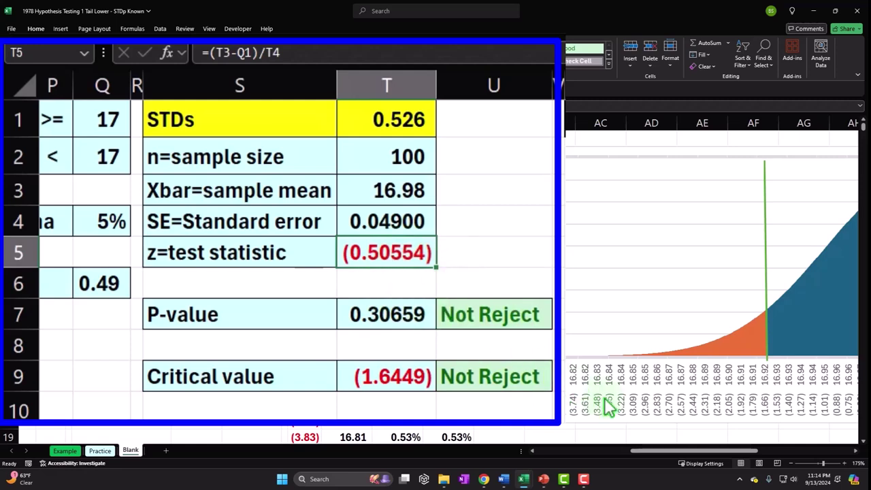
pyautogui.doubleClick(390, 255)
pyautogui.press('Return')
pyautogui.click(389, 252)
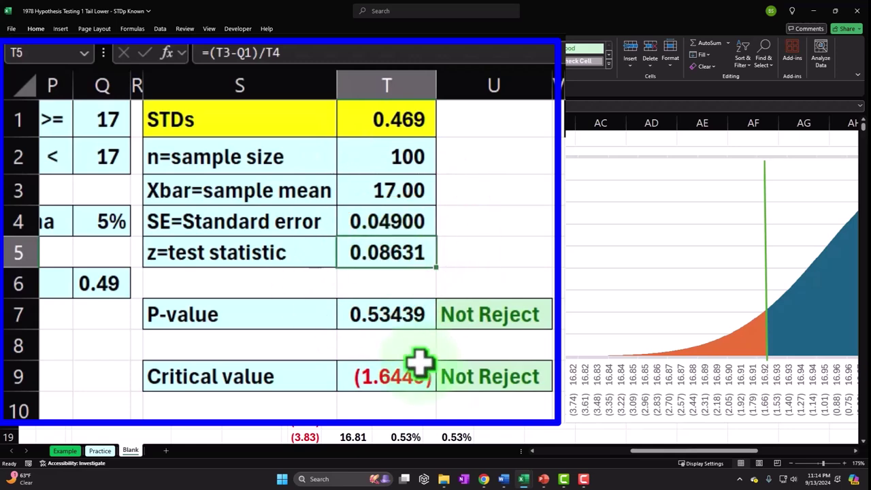
# Move the green line from the rejection boundary to the test statistic's position near the curve's centre and review the test results.
pyautogui.moveTo(711, 453); pyautogui.dragTo(742, 464)
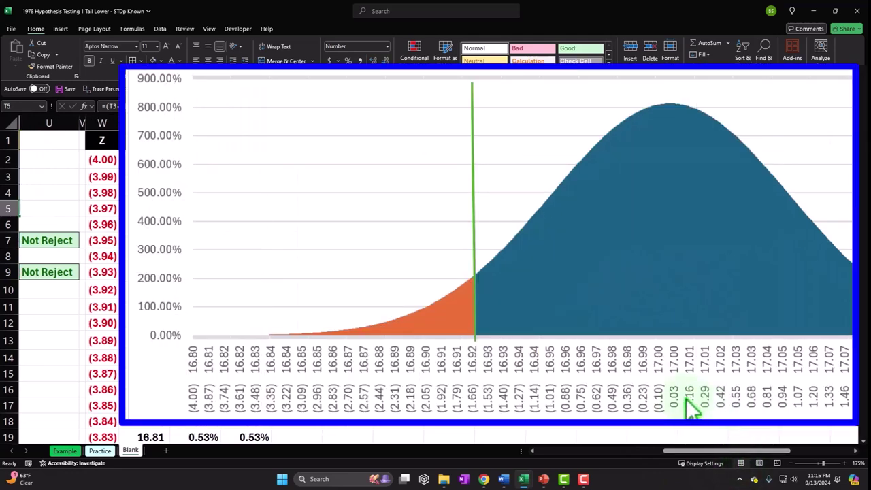
pyautogui.moveTo(485, 292); pyautogui.dragTo(651, 296)
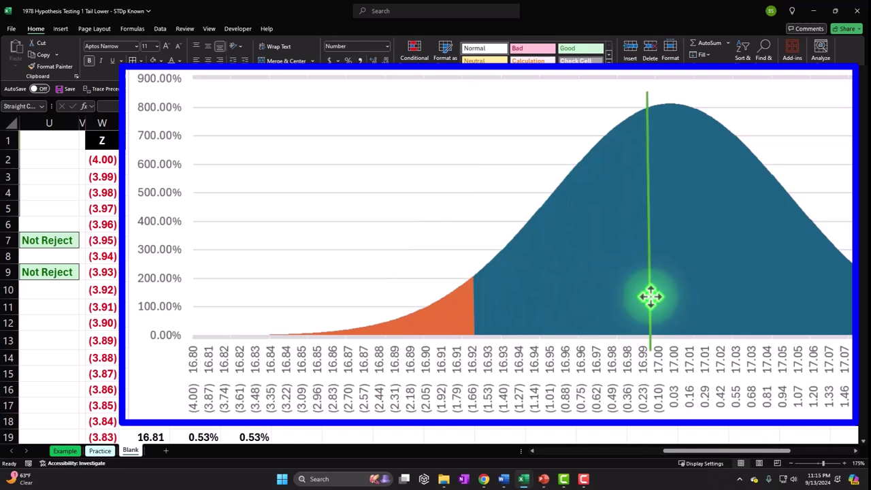
pyautogui.moveTo(650, 298); pyautogui.dragTo(694, 326)
pyautogui.click(691, 450)
pyautogui.moveTo(691, 450); pyautogui.dragTo(648, 456)
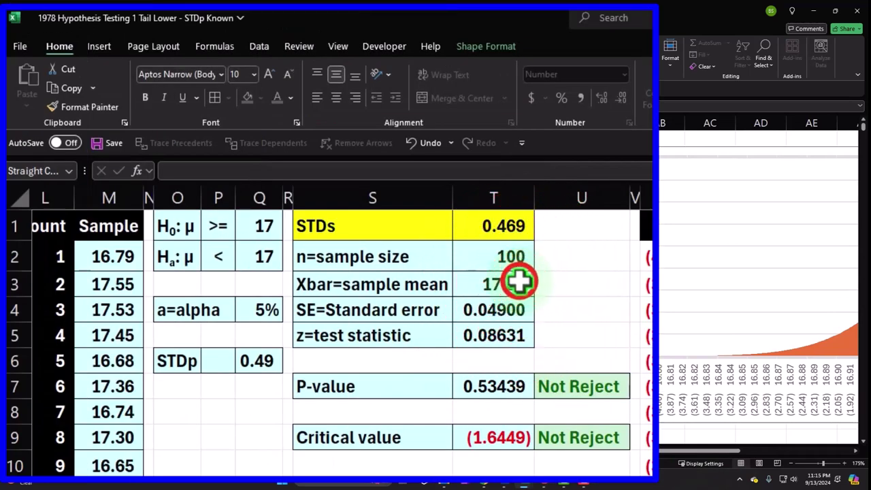
# Re-enter the sample mean formula in T3 twice to recalculate the random sample.
pyautogui.doubleClick(321, 175)
pyautogui.press('Return')
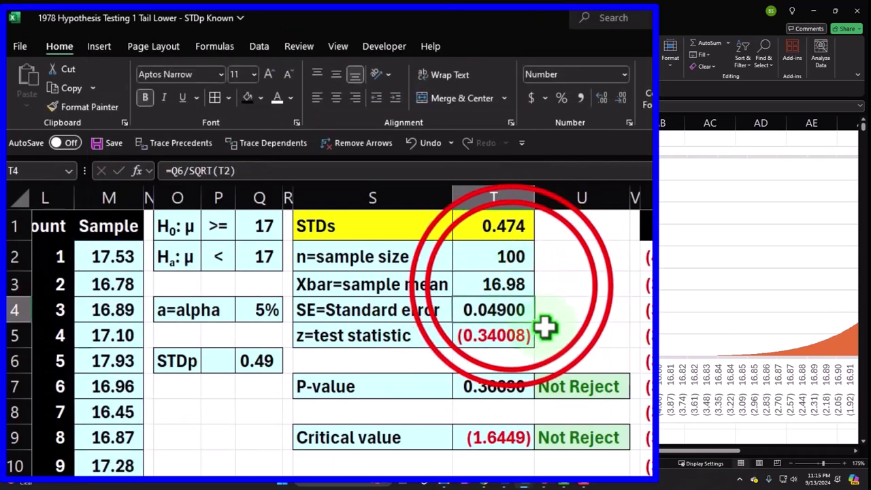
pyautogui.doubleClick(516, 286)
pyautogui.press('Return')
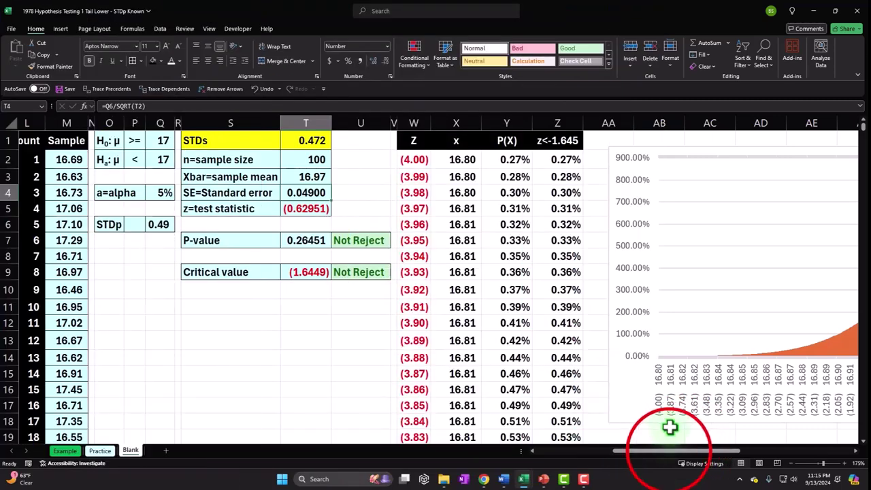
# Check the z test statistic in T5 and move the green line on the bell curve to z of about -0.62.
pyautogui.moveTo(667, 451); pyautogui.dragTo(714, 453)
pyautogui.moveTo(745, 351); pyautogui.dragTo(709, 313)
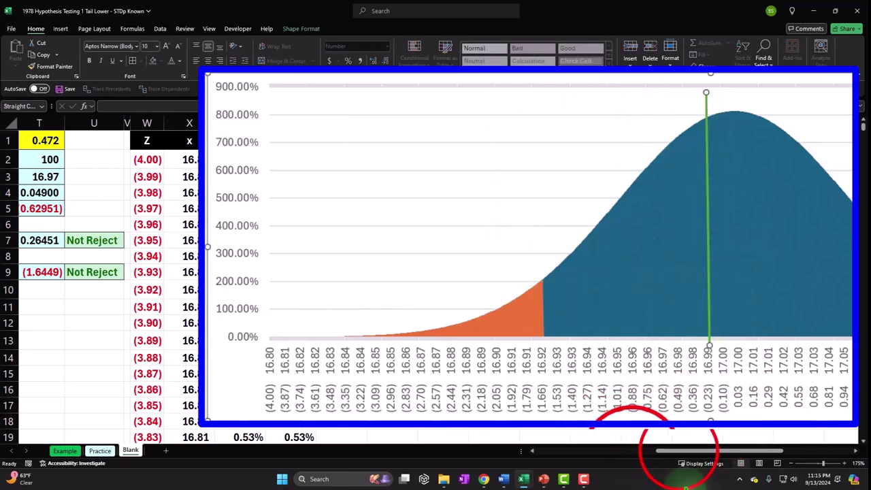
pyautogui.moveTo(680, 451); pyautogui.dragTo(653, 451)
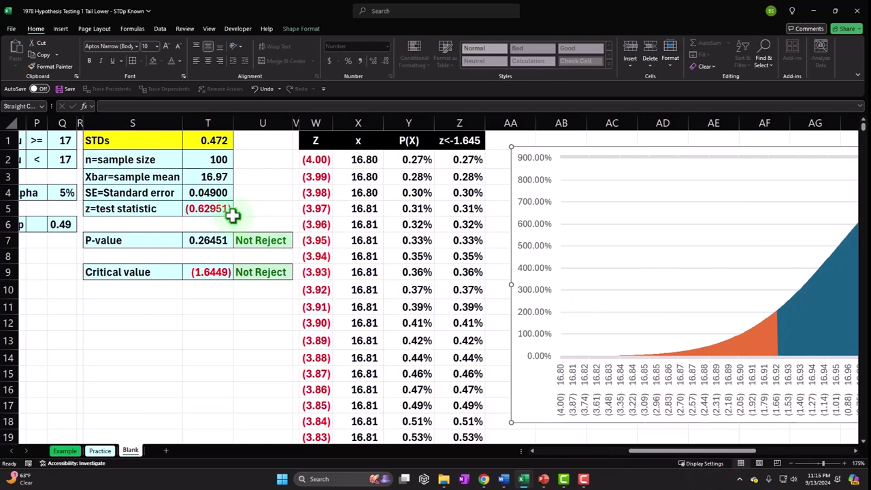
pyautogui.moveTo(632, 450); pyautogui.dragTo(704, 459)
pyautogui.moveTo(642, 334); pyautogui.dragTo(661, 334)
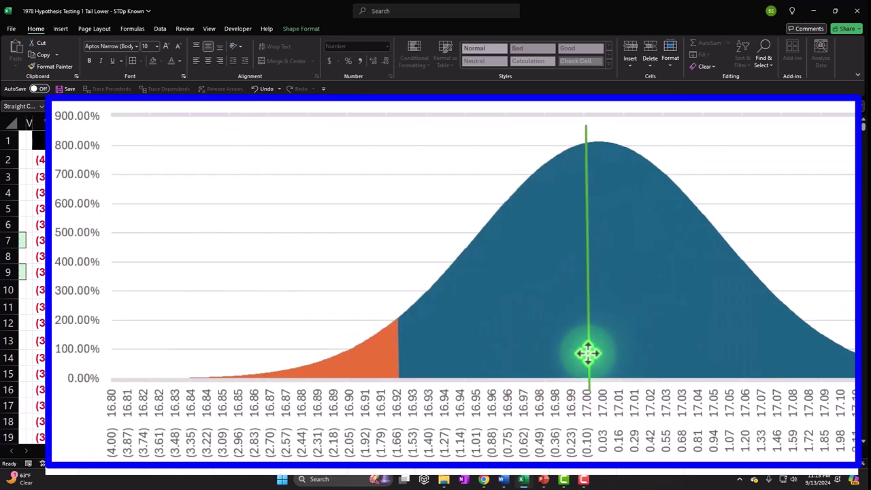
pyautogui.moveTo(587, 352); pyautogui.dragTo(523, 364)
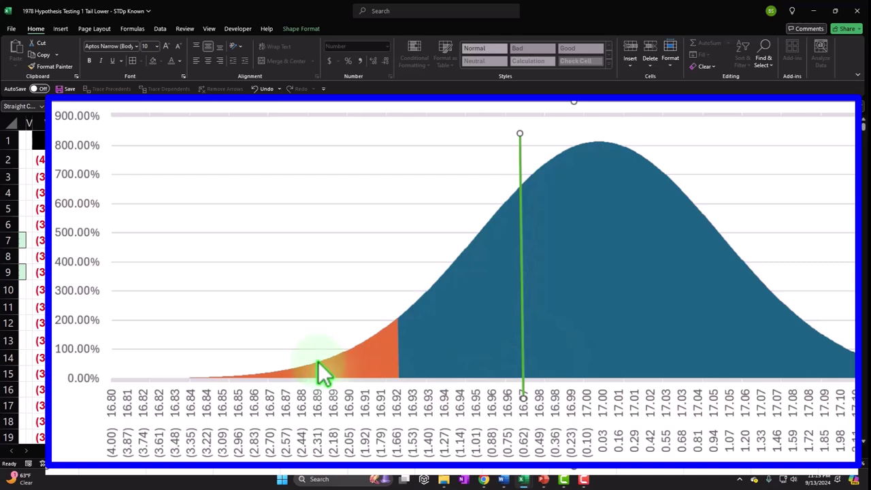
# Narrow the bell-curve chart so the whole curve fits beside the table, and move the green line toward the upper tail.
pyautogui.moveTo(318, 362)
pyautogui.click(490, 466)
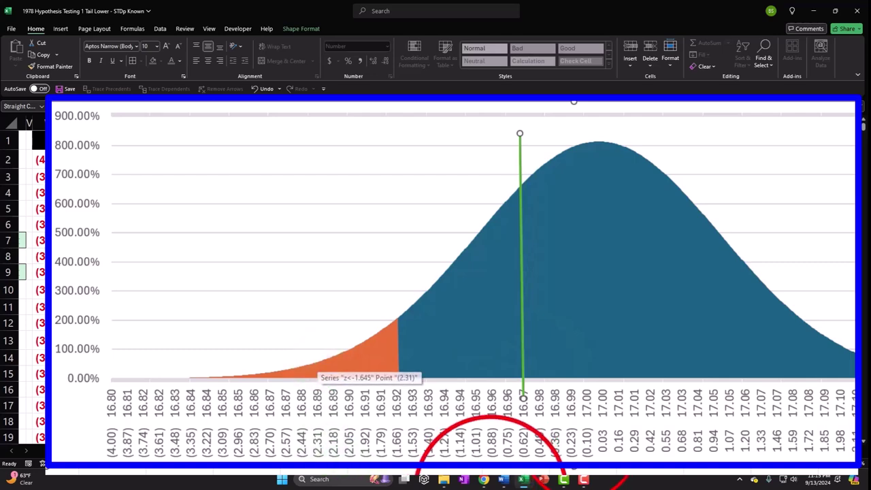
pyautogui.moveTo(707, 451); pyautogui.dragTo(689, 461)
pyautogui.click(519, 195)
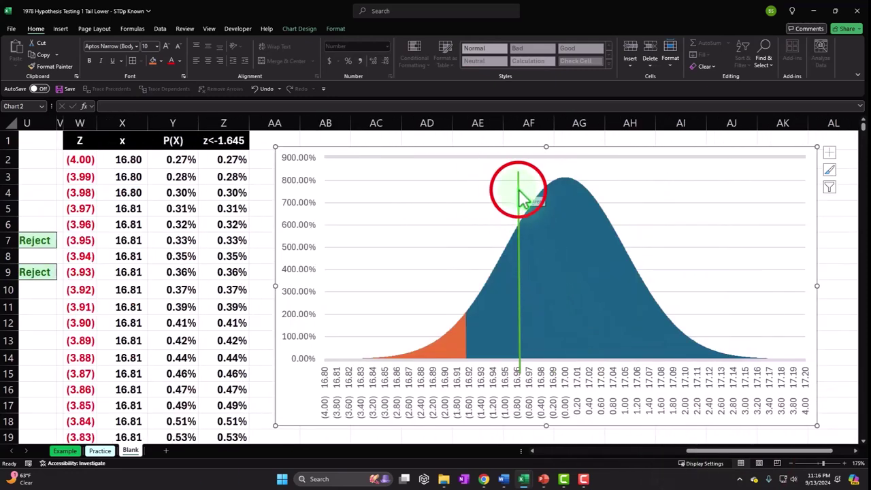
pyautogui.moveTo(519, 196); pyautogui.dragTo(753, 180)
# Apply the recent light-blue fill and cell borders to all data rows of columns W to Z from row 2 down, and recalculate the sample.
pyautogui.moveTo(715, 451); pyautogui.dragTo(650, 451)
pyautogui.click(544, 259)
pyautogui.moveTo(441, 159); pyautogui.dragTo(580, 159)
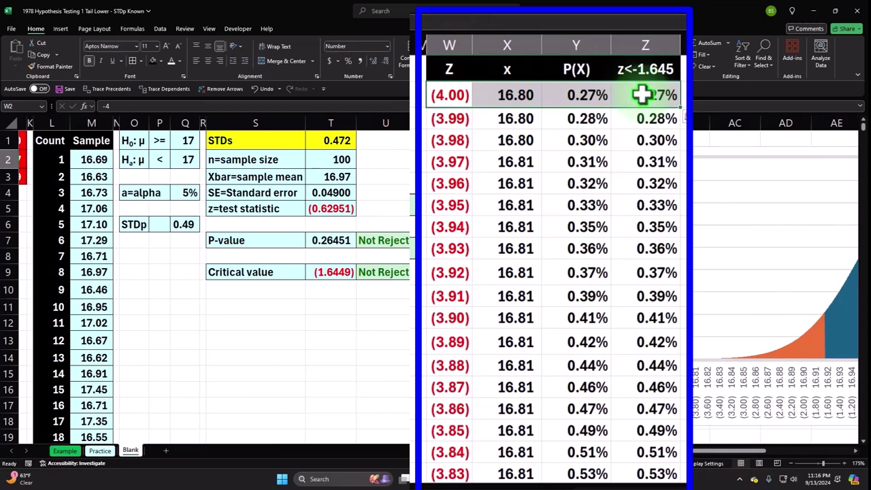
pyautogui.hotkey('ctrl', 'shift', 'Down')
pyautogui.hotkey('ctrl', 'BackSpace')
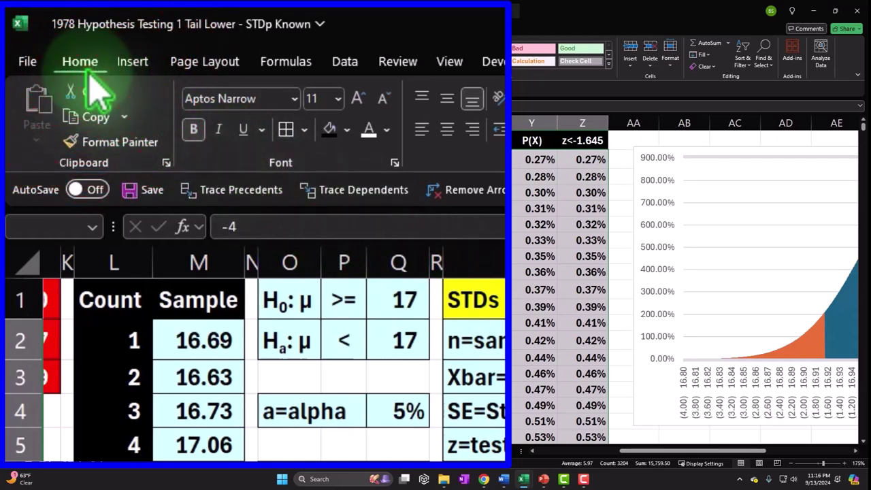
pyautogui.click(347, 129)
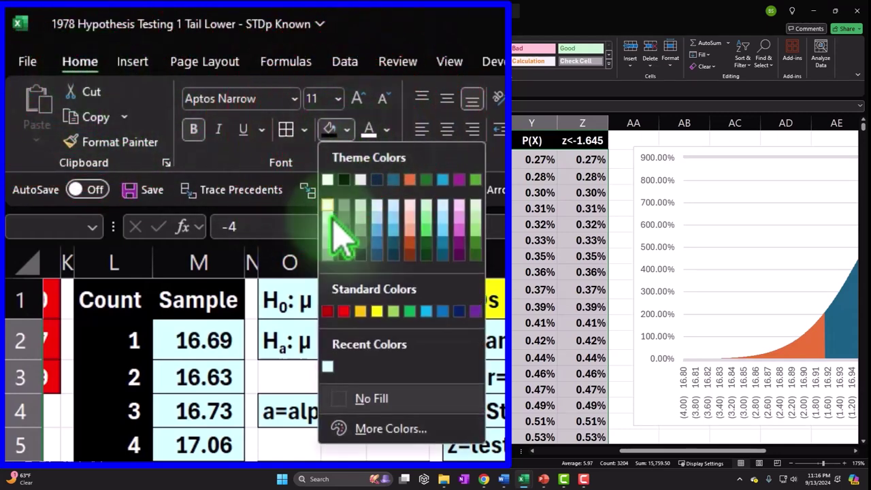
pyautogui.click(327, 366)
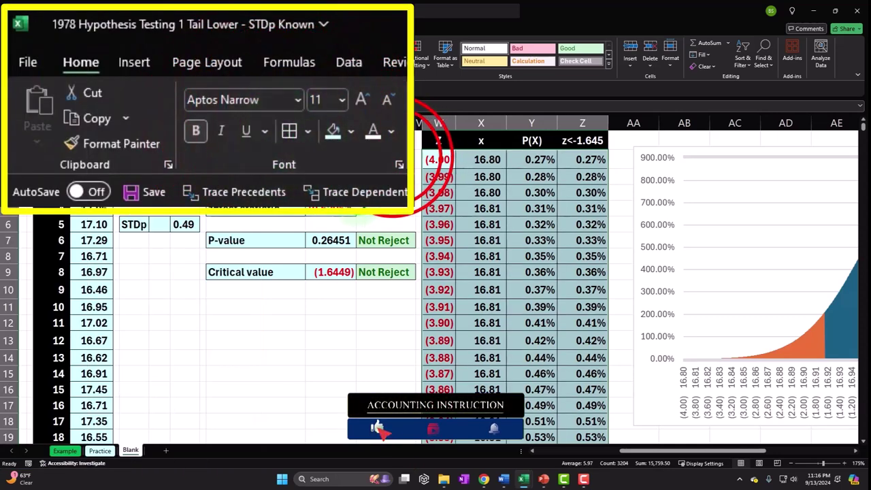
pyautogui.press('F9')
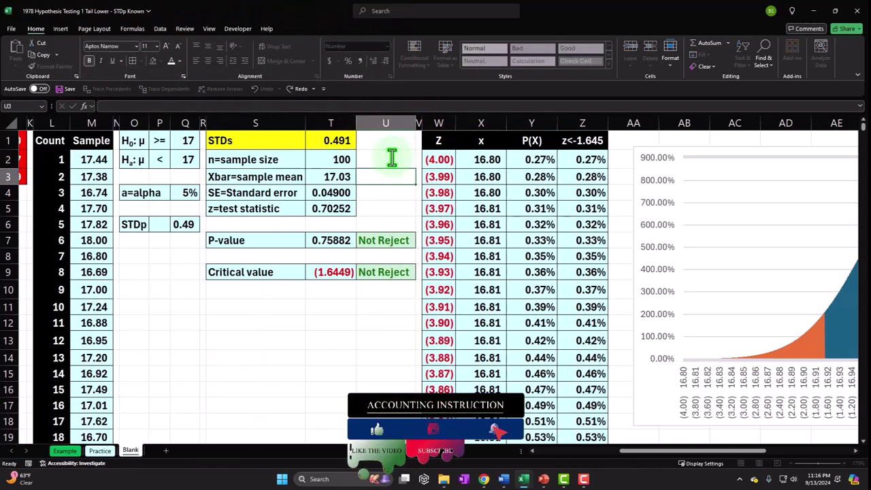
pyautogui.click(390, 320)
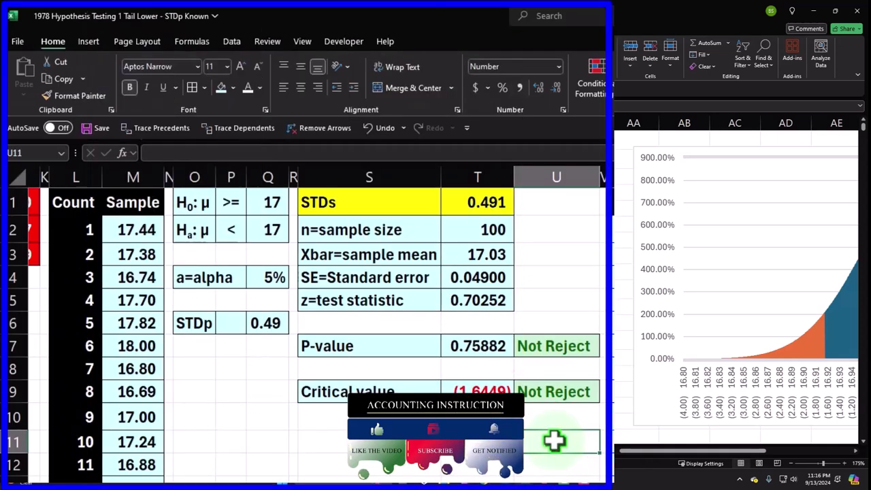